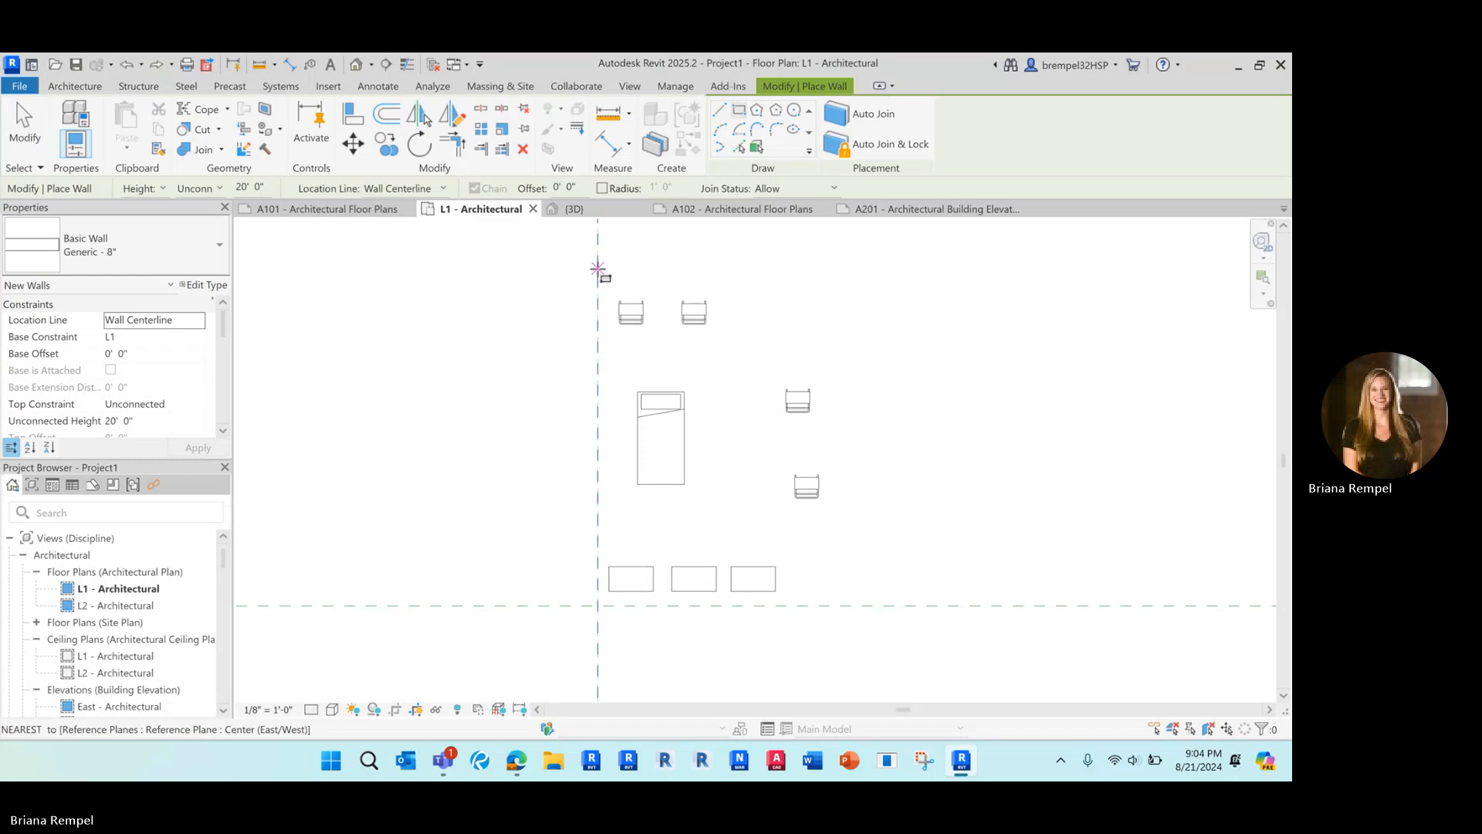
# Step: Draw a rectangle of Generic - 8" walls around the furniture, about 18'-7" by 21'-3" inside, on the L1 plan
pyautogui.click(584, 277)
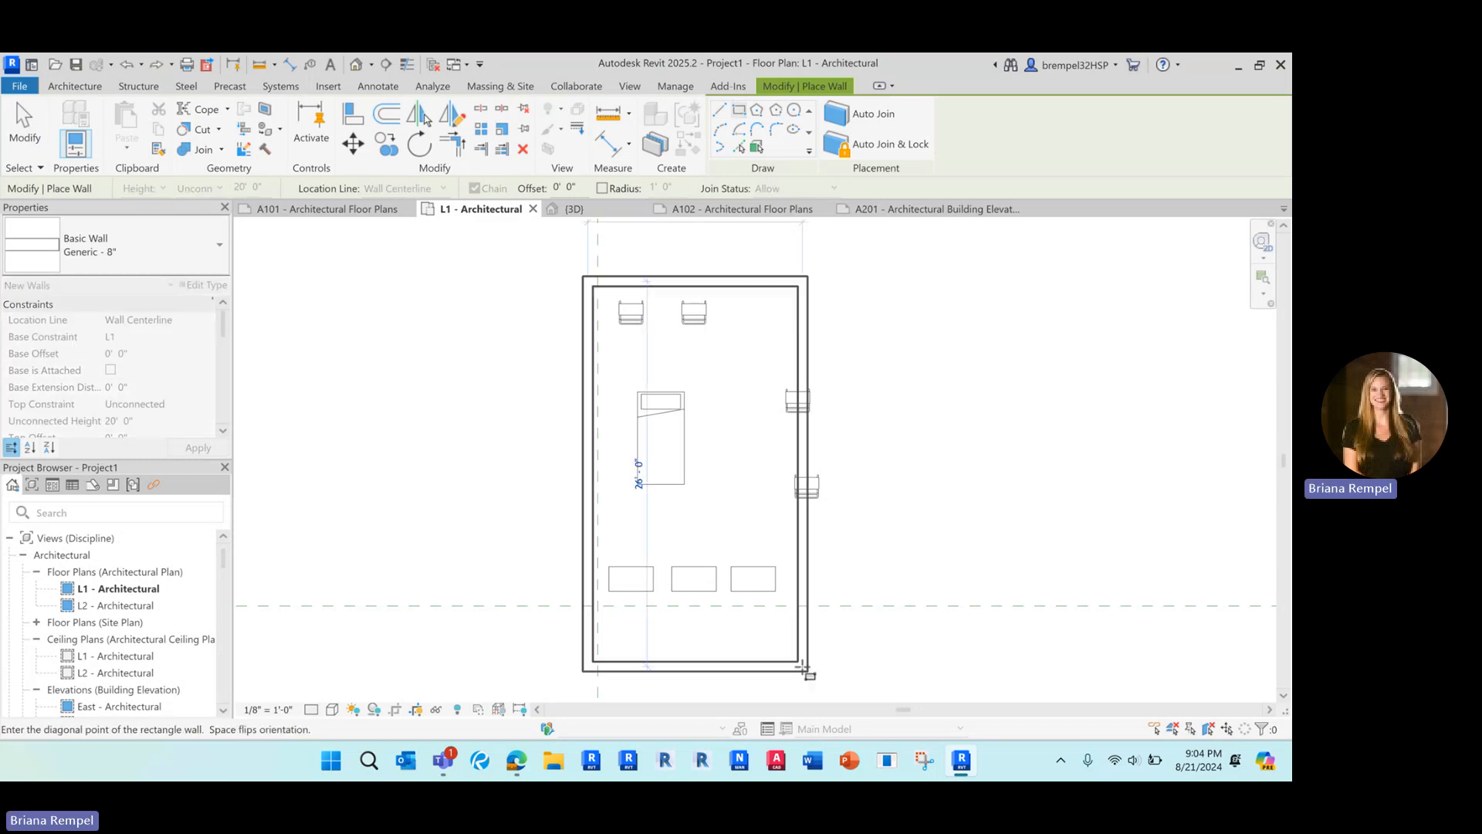
pyautogui.click(874, 605)
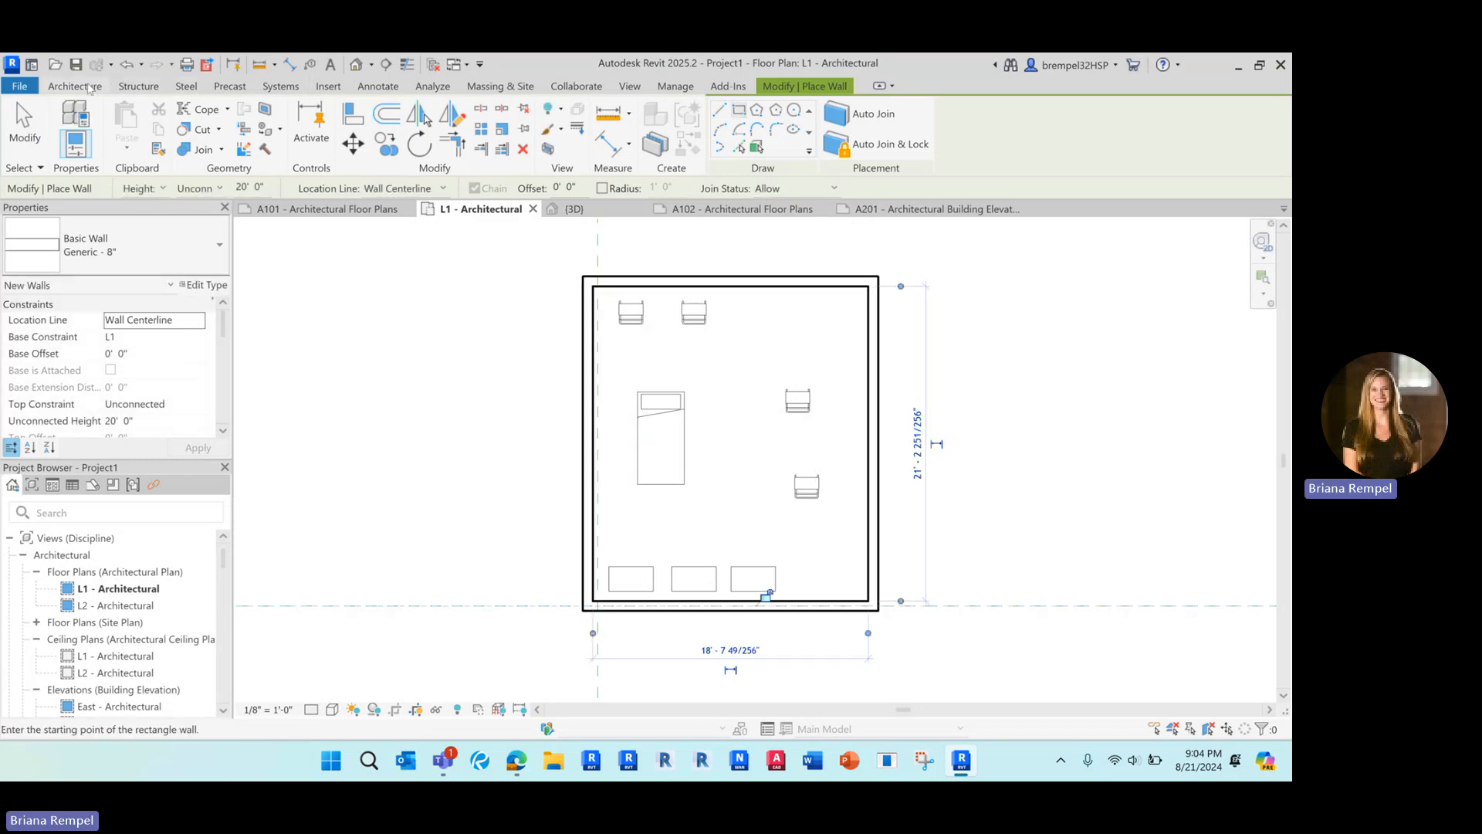
# Step: Place three 36" x 84" single-flush doors: two swinging outward near the ends of the west wall and one in the upper east wall
pyautogui.click(87, 86)
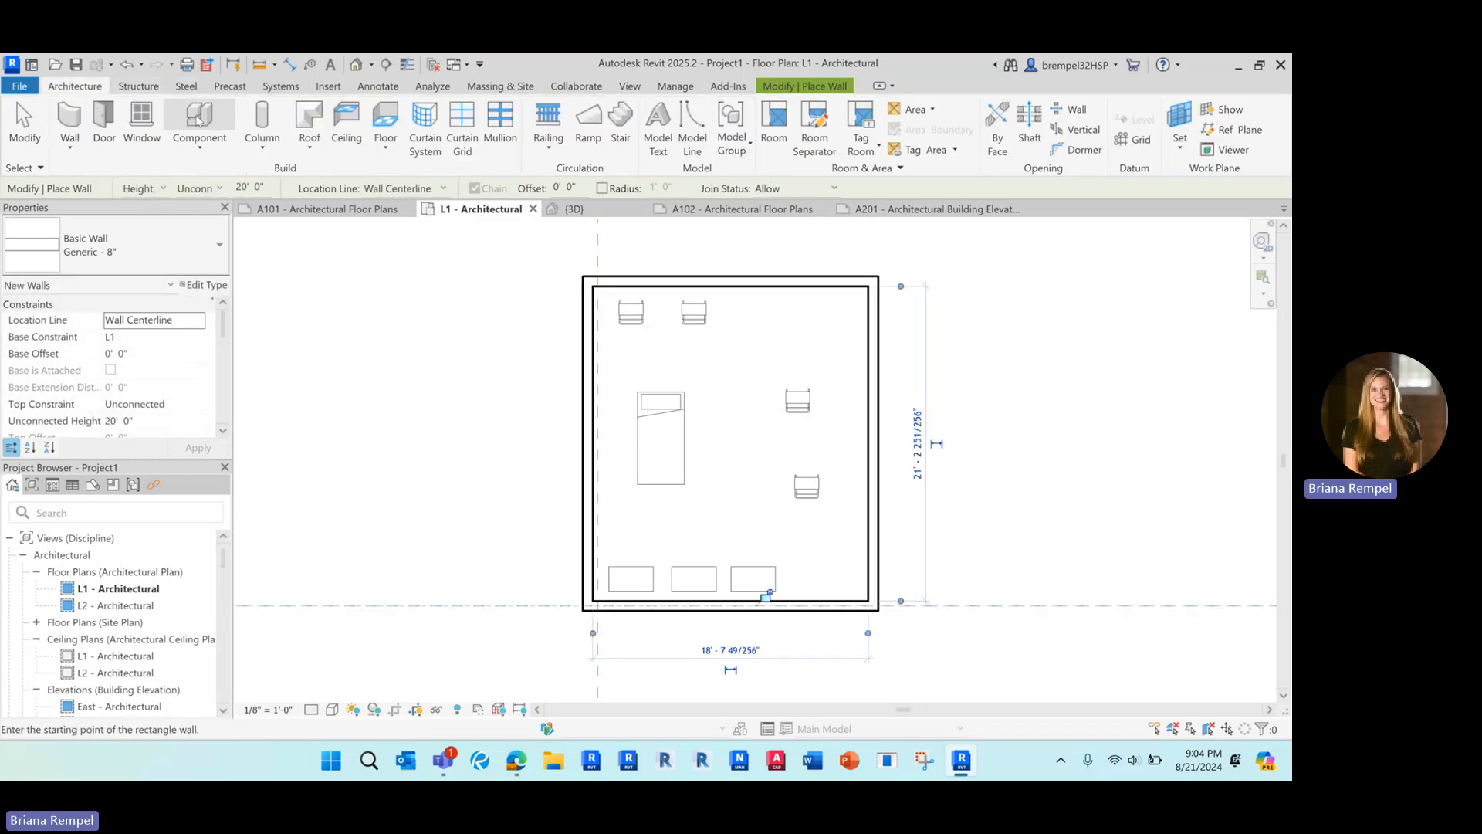
pyautogui.click(99, 120)
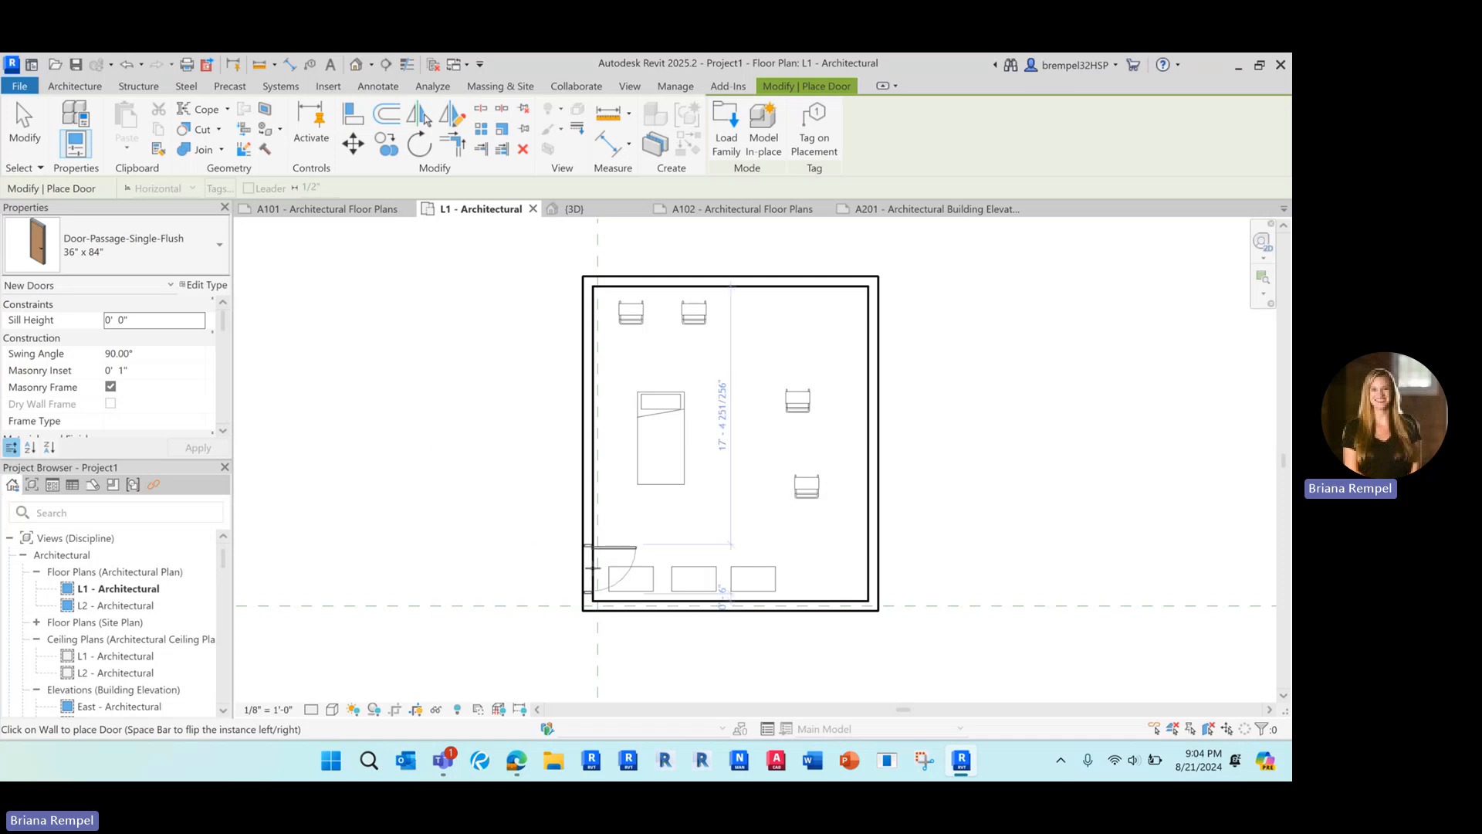
pyautogui.click(588, 570)
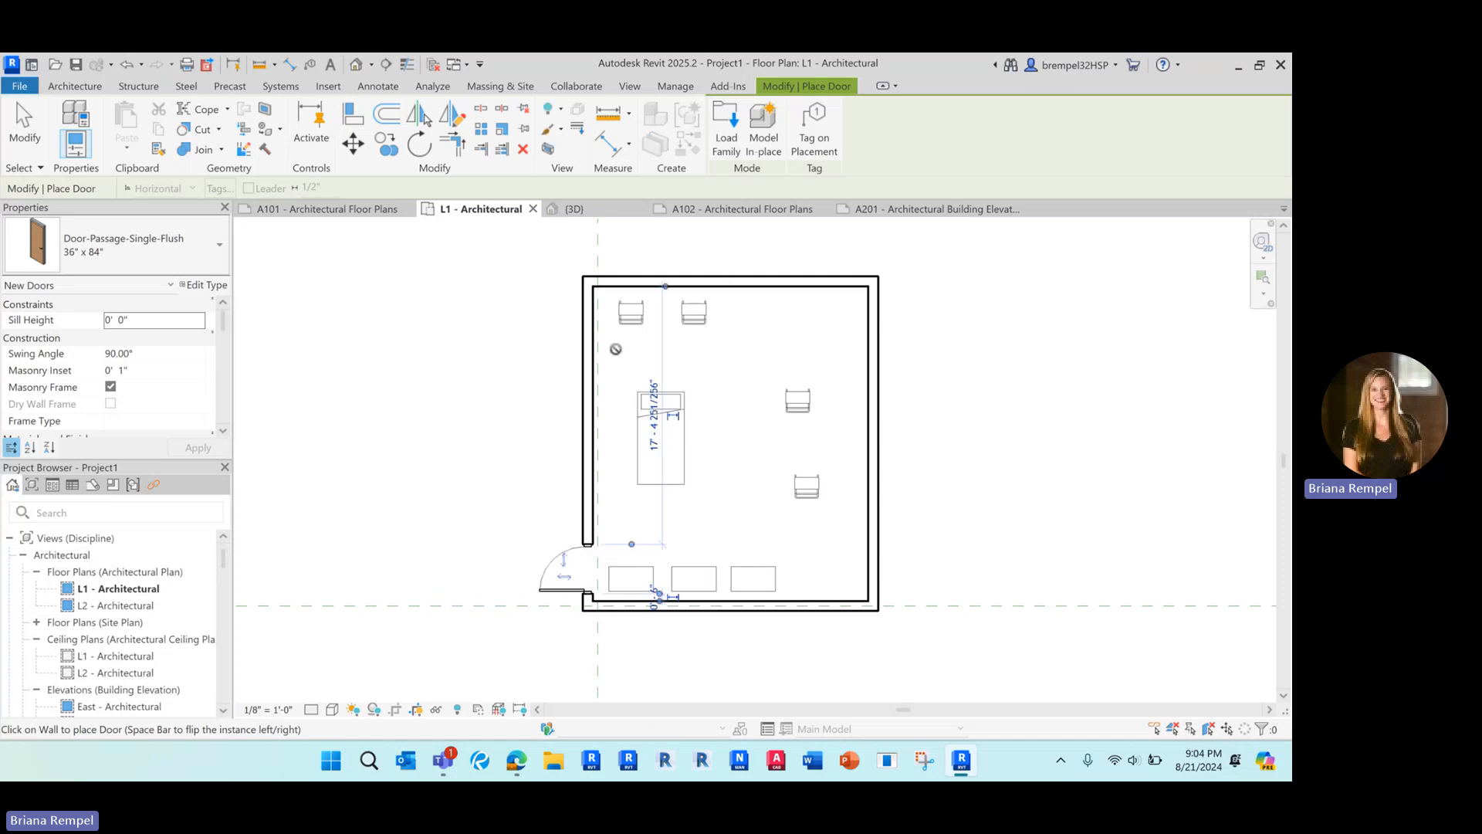
pyautogui.press('space')
pyautogui.click(584, 317)
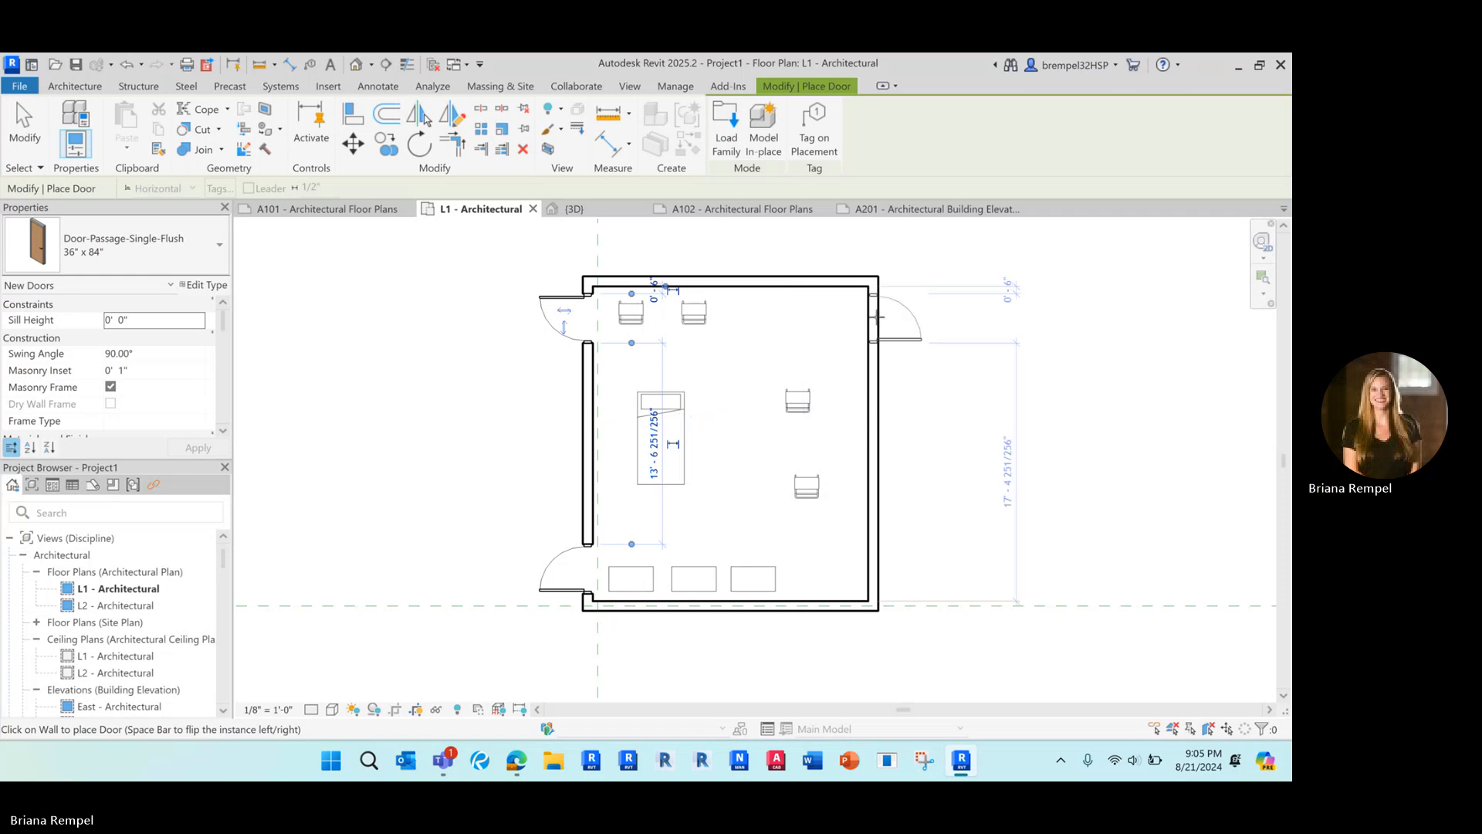
pyautogui.click(878, 372)
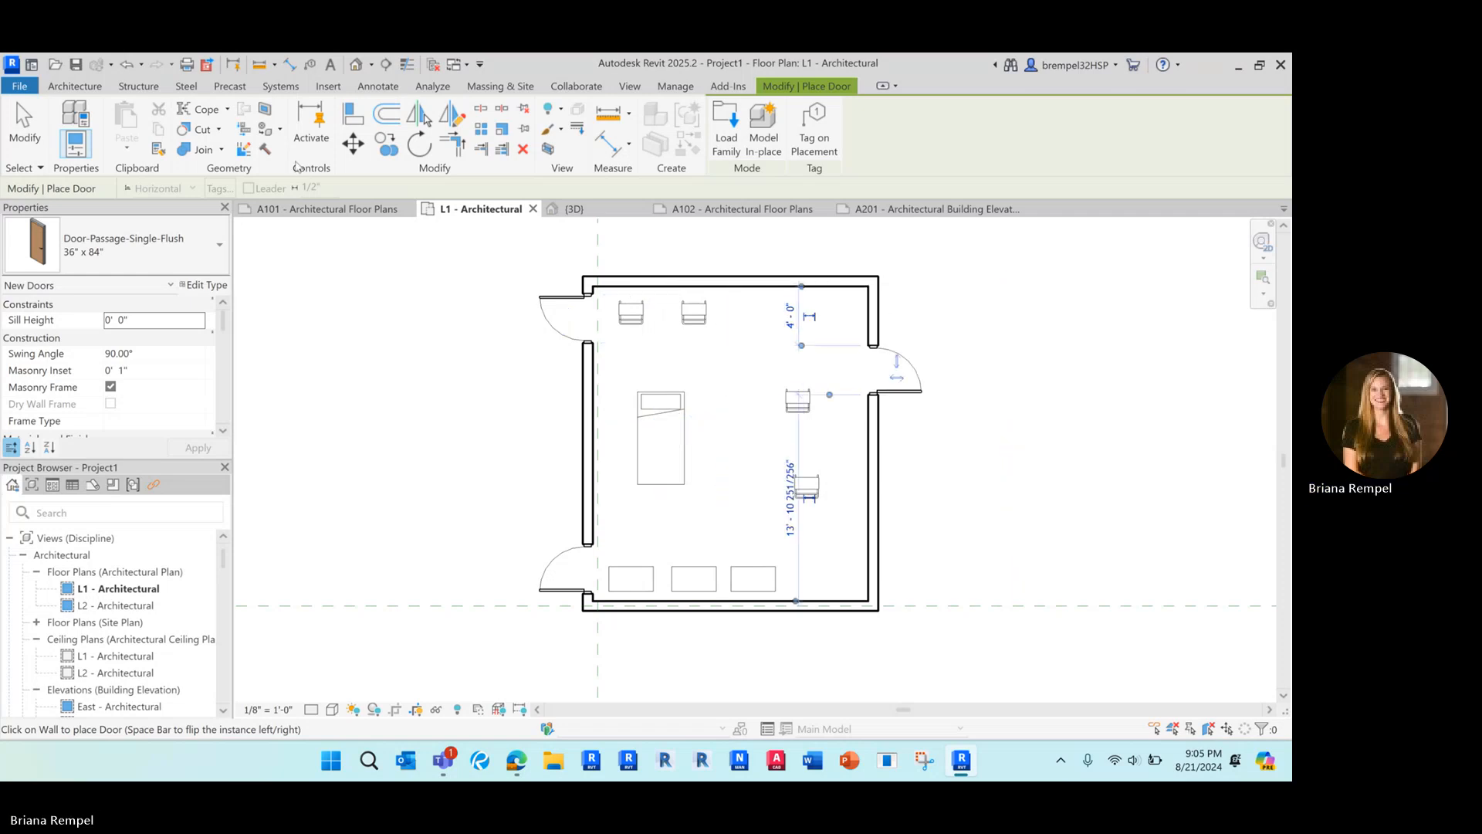
# Step: Place 36" x 48" fixed windows: three in the north wall, three in the east wall, and one each in the west and south walls
pyautogui.click(78, 87)
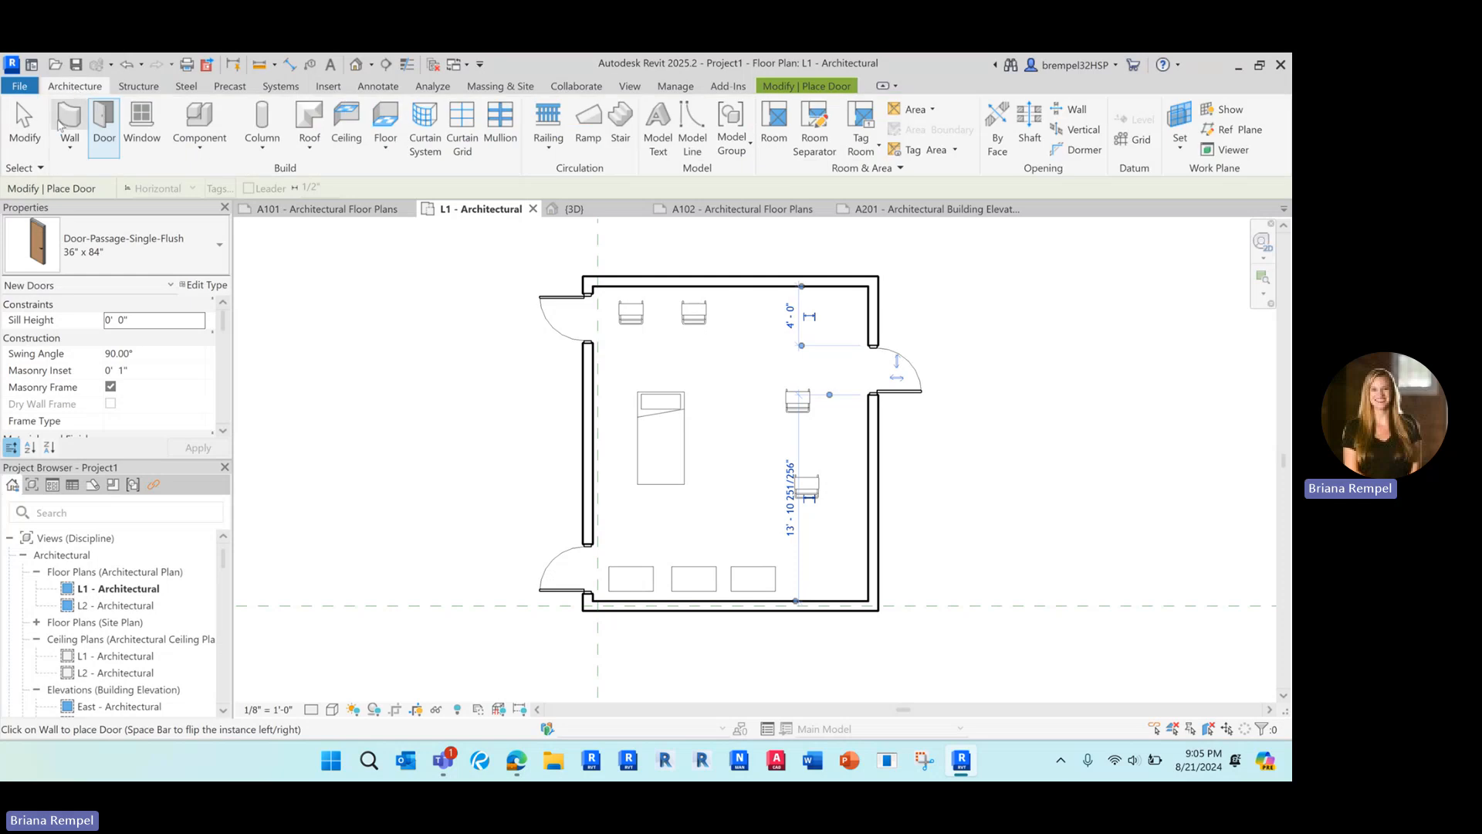
pyautogui.click(146, 124)
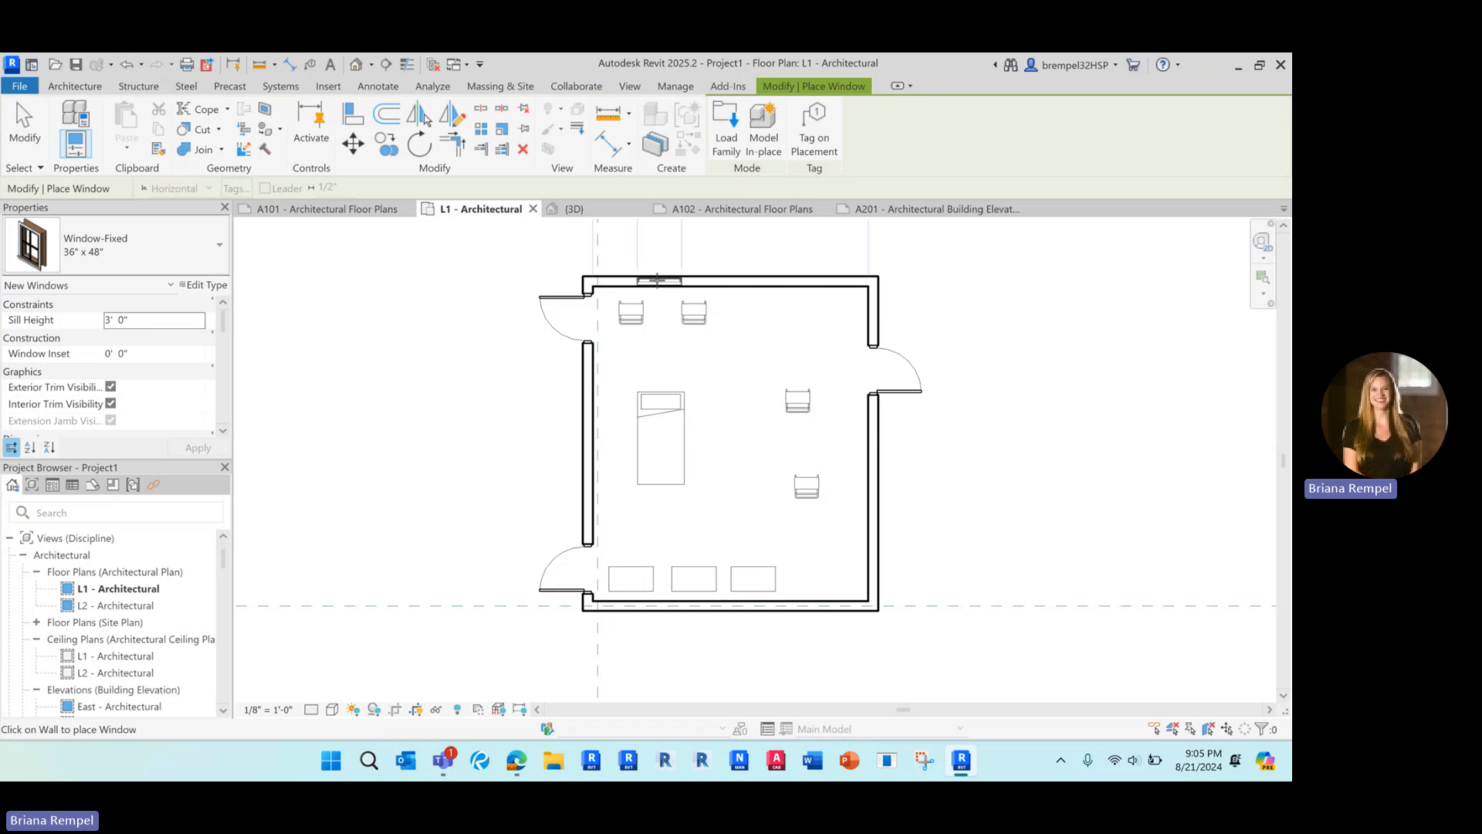
pyautogui.click(734, 275)
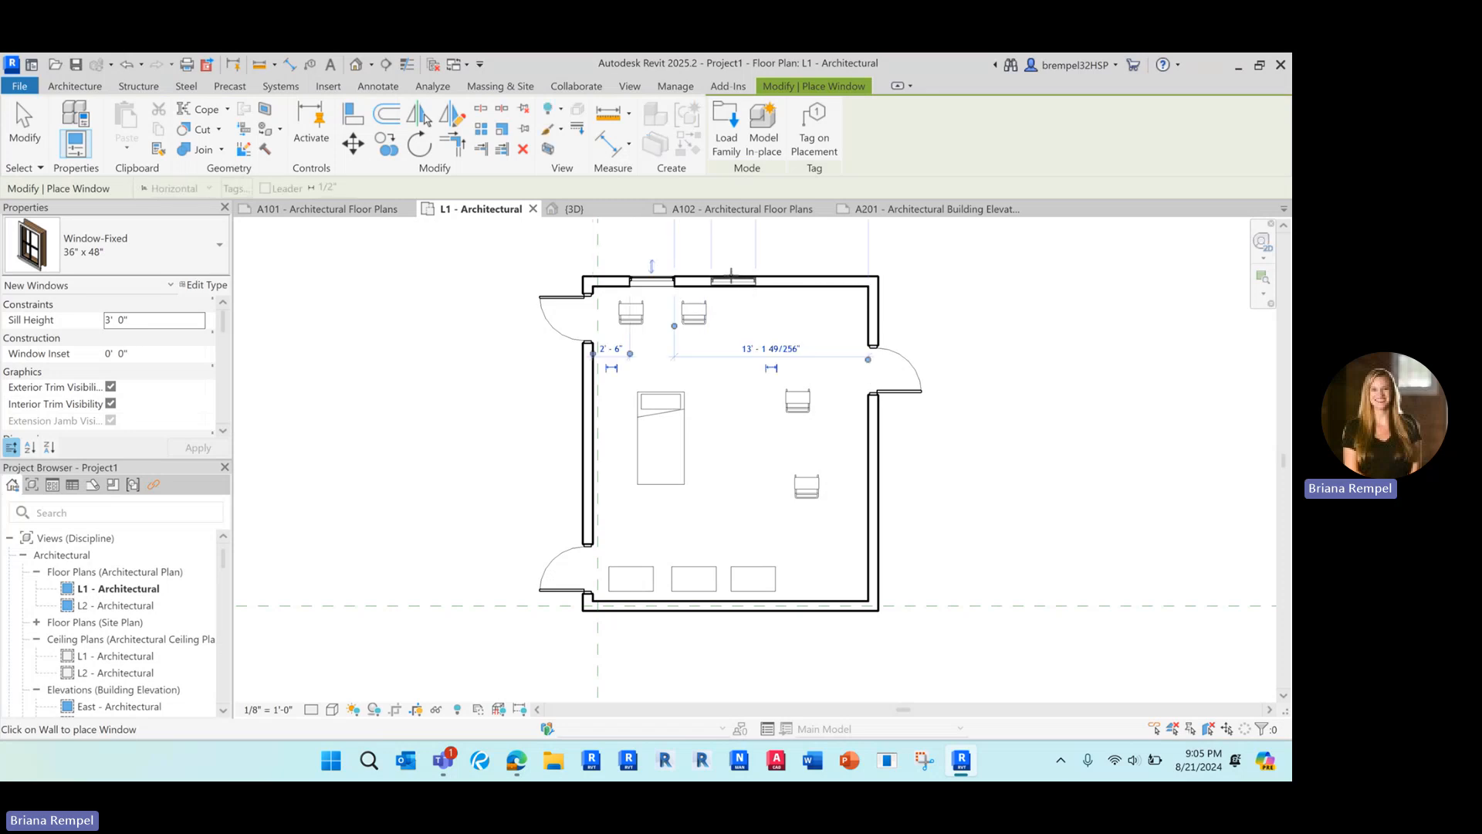
pyautogui.click(812, 278)
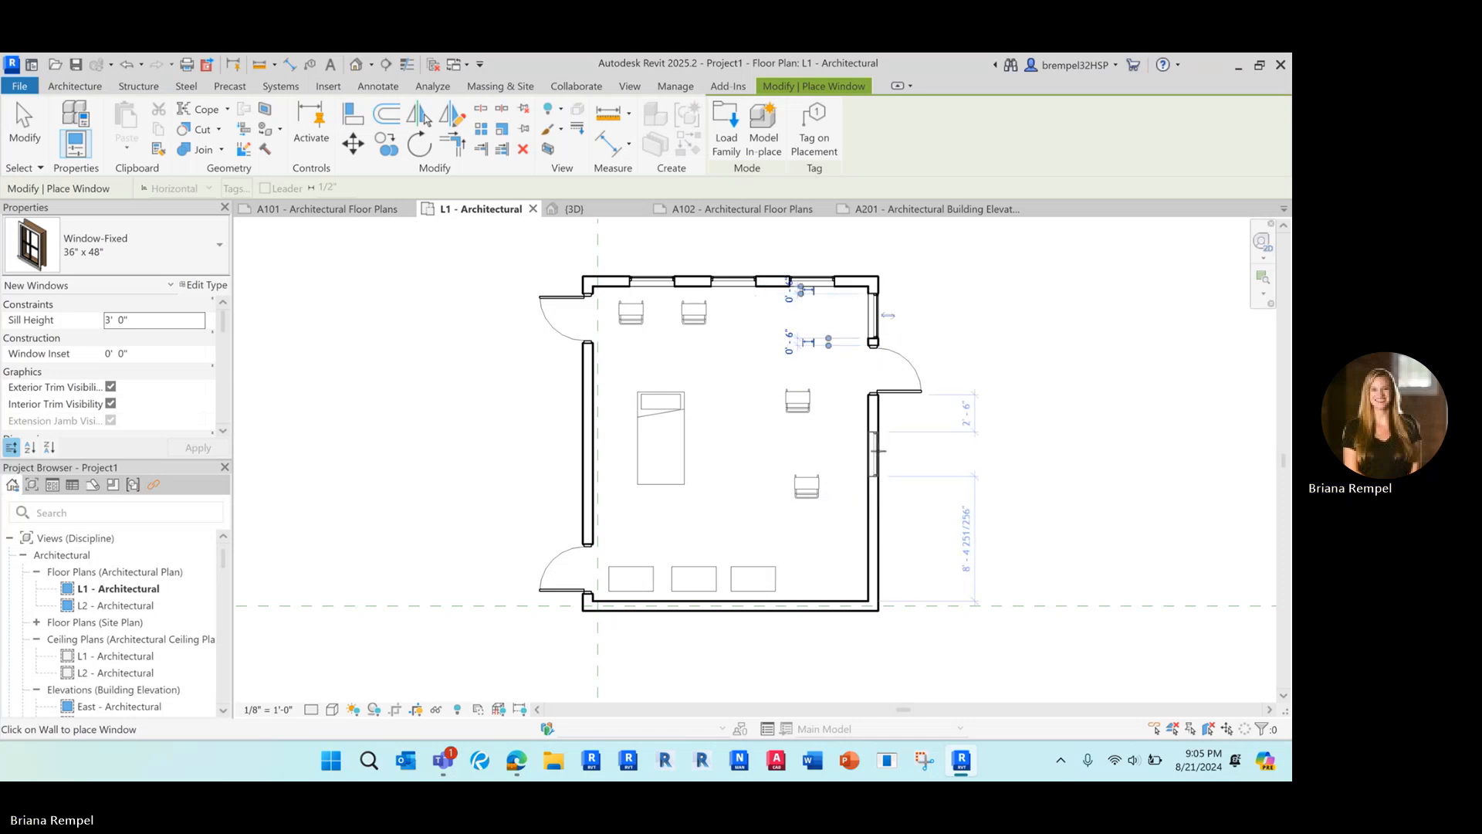
pyautogui.click(873, 432)
pyautogui.click(878, 502)
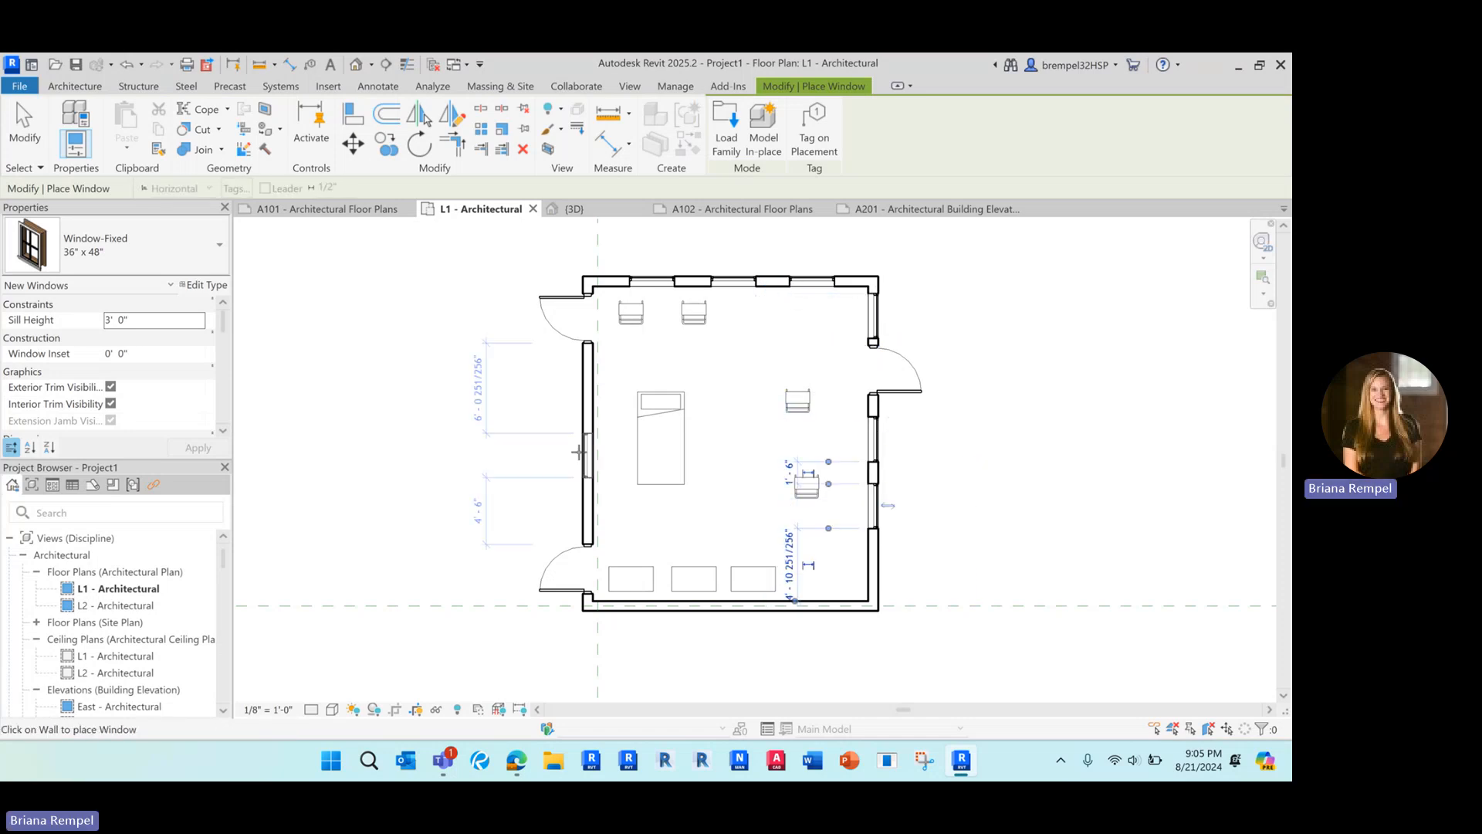
pyautogui.click(697, 606)
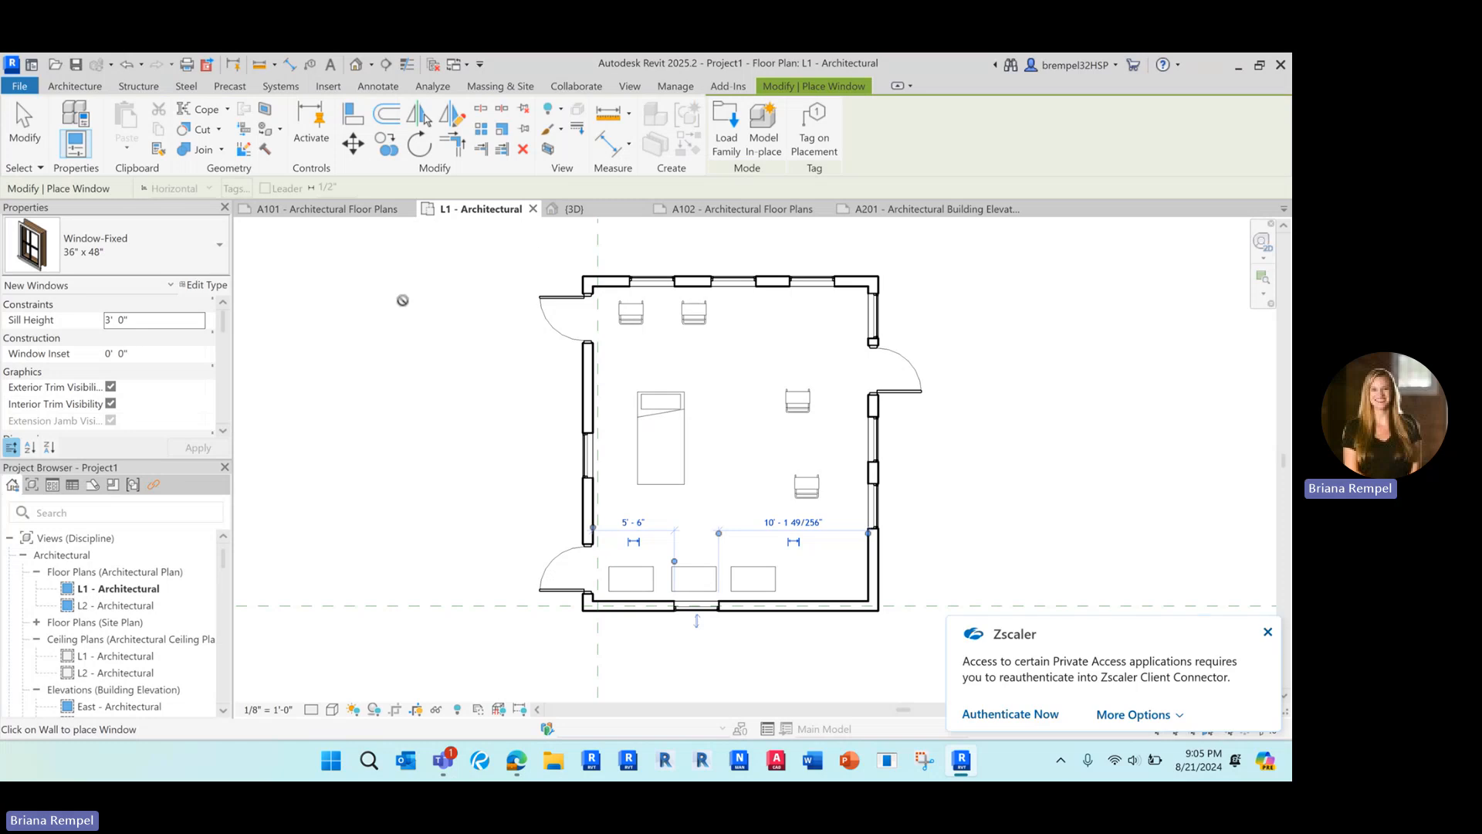
pyautogui.click(24, 137)
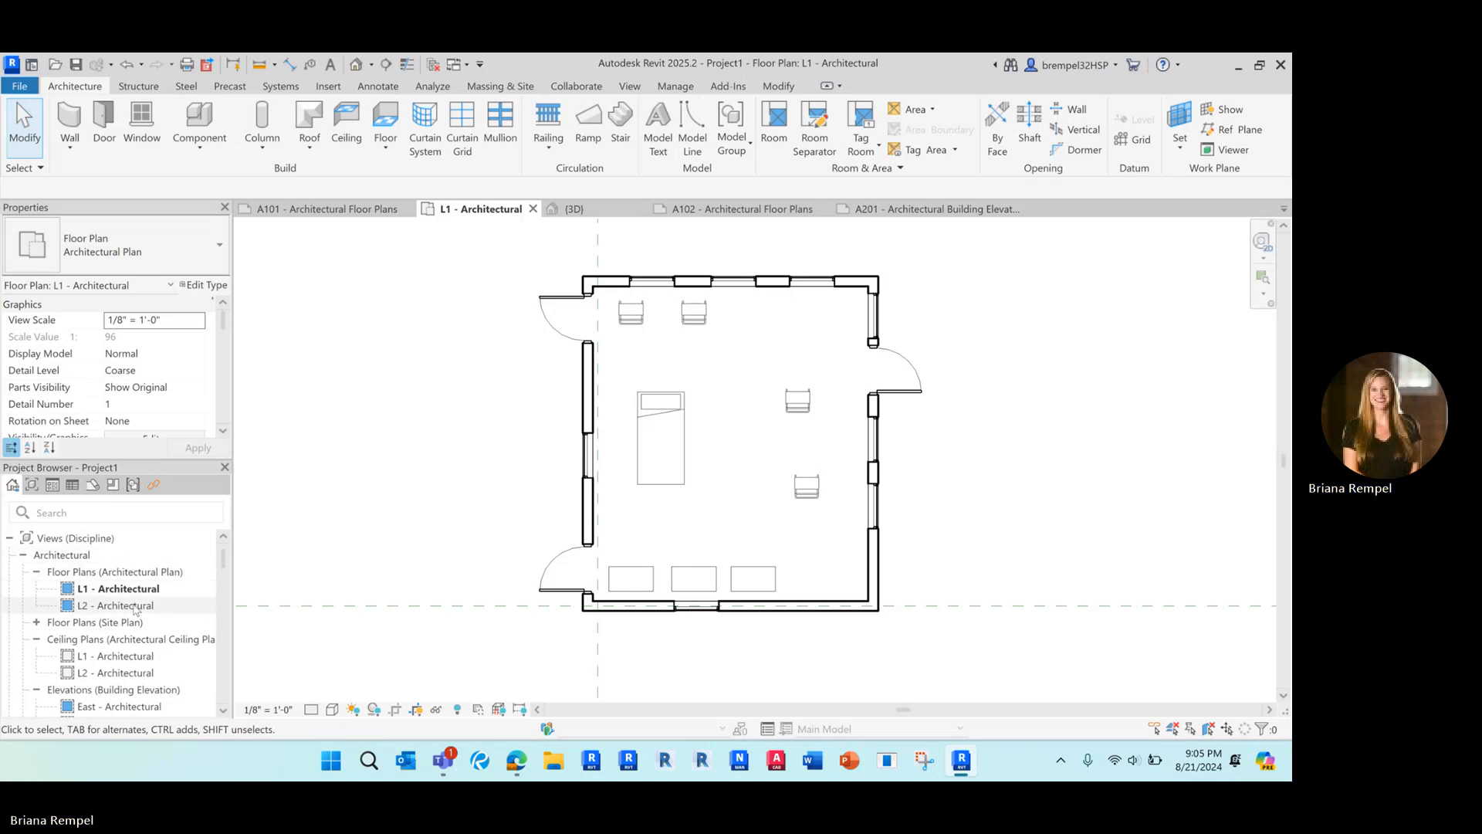
# Step: Duplicate the L1 - Architectural floor plan view without detailing
pyautogui.doubleClick(131, 567)
pyautogui.doubleClick(140, 568)
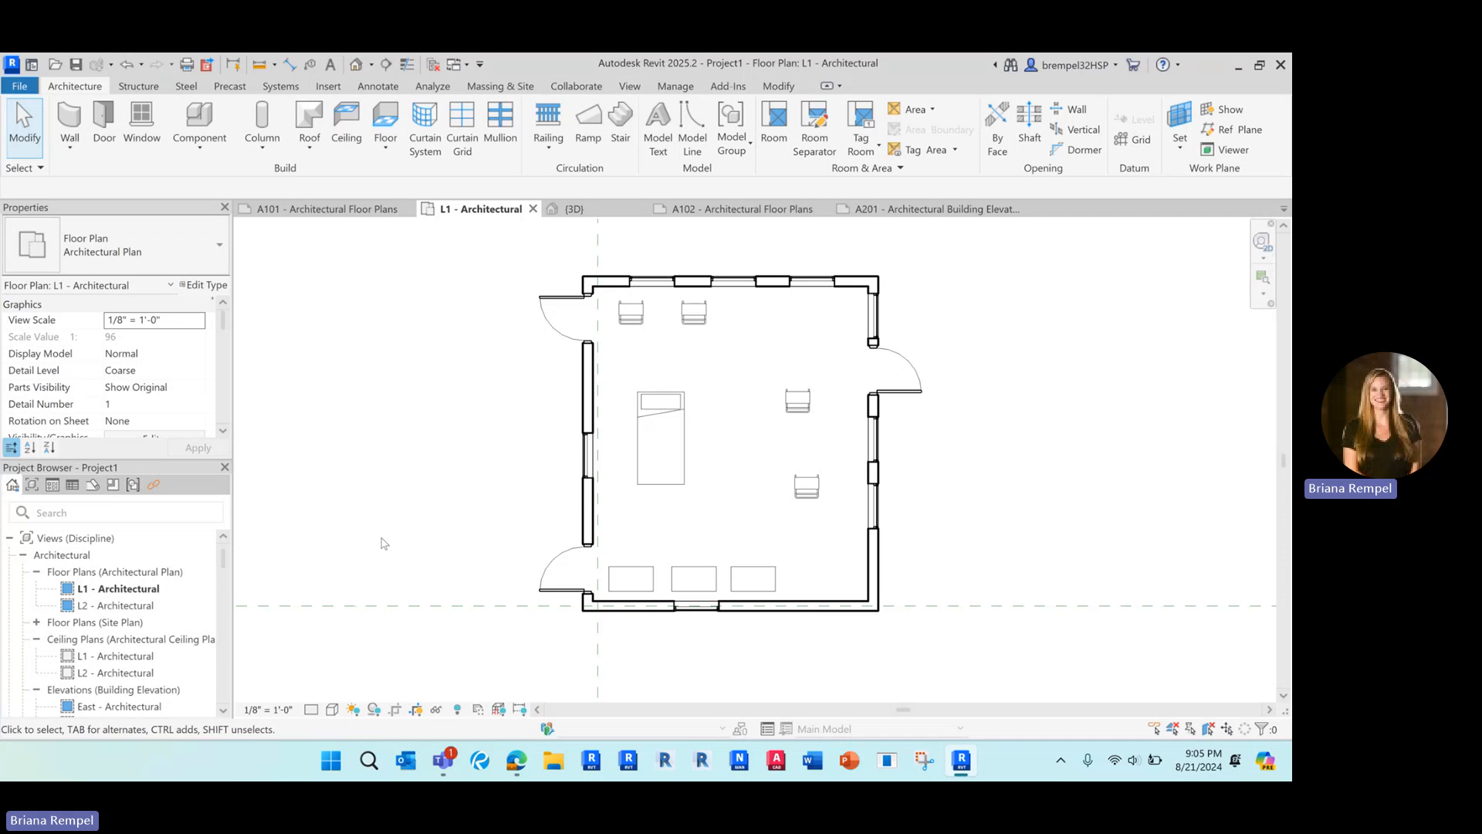
pyautogui.click(630, 86)
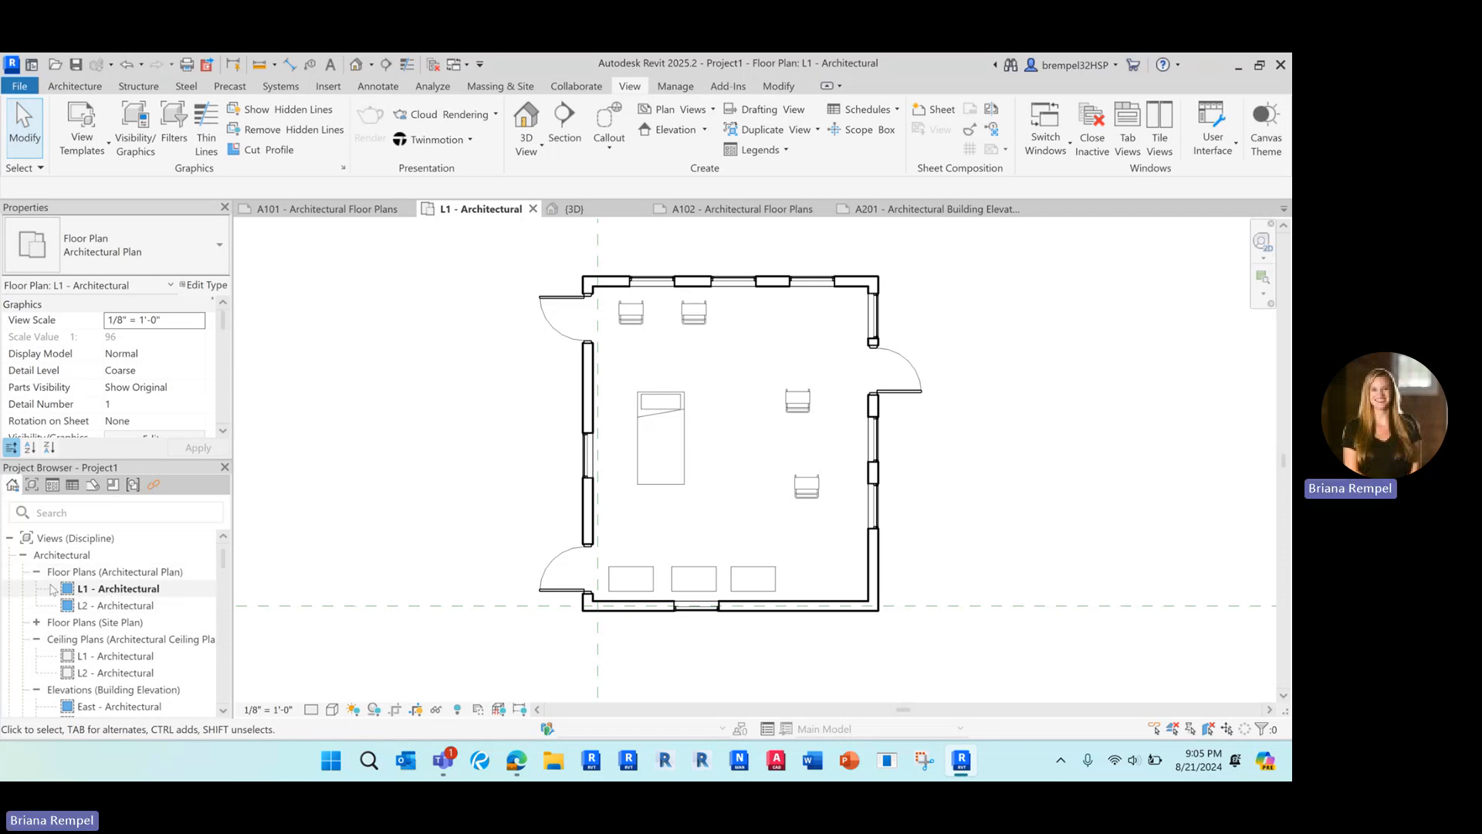
pyautogui.rightClick(124, 589)
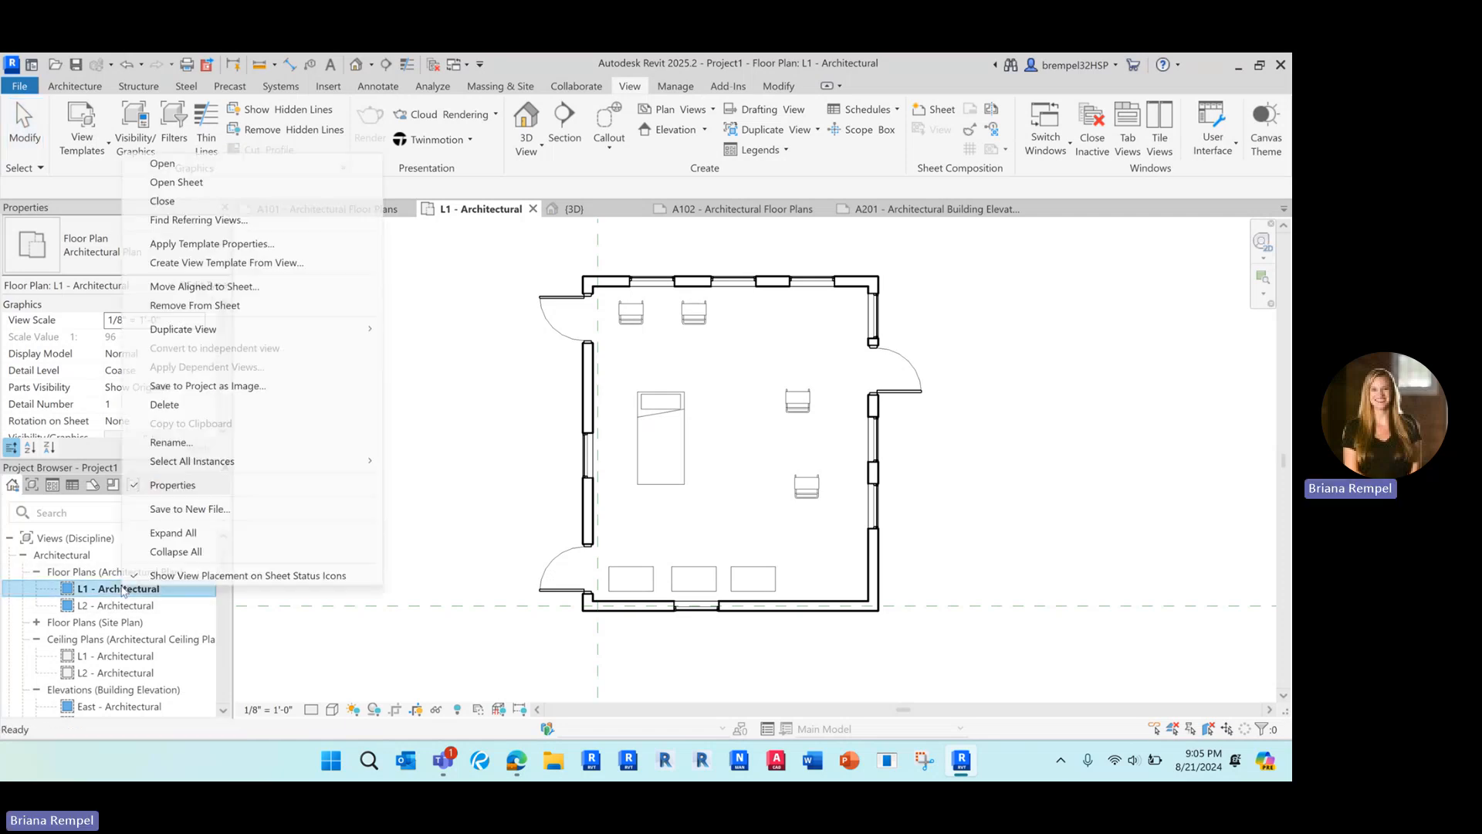
pyautogui.moveTo(309, 329)
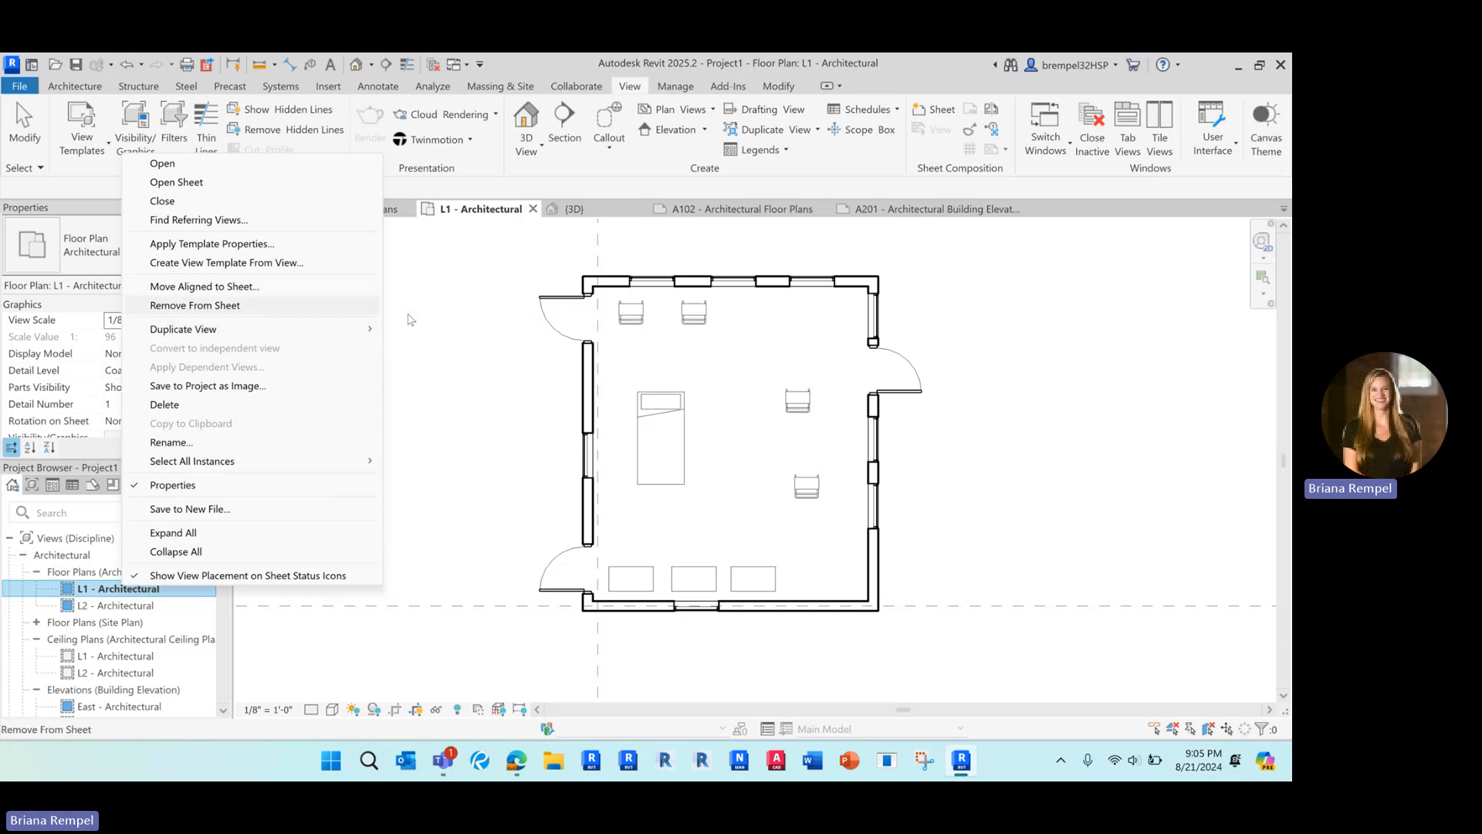
pyautogui.moveTo(358, 329)
pyautogui.click(417, 329)
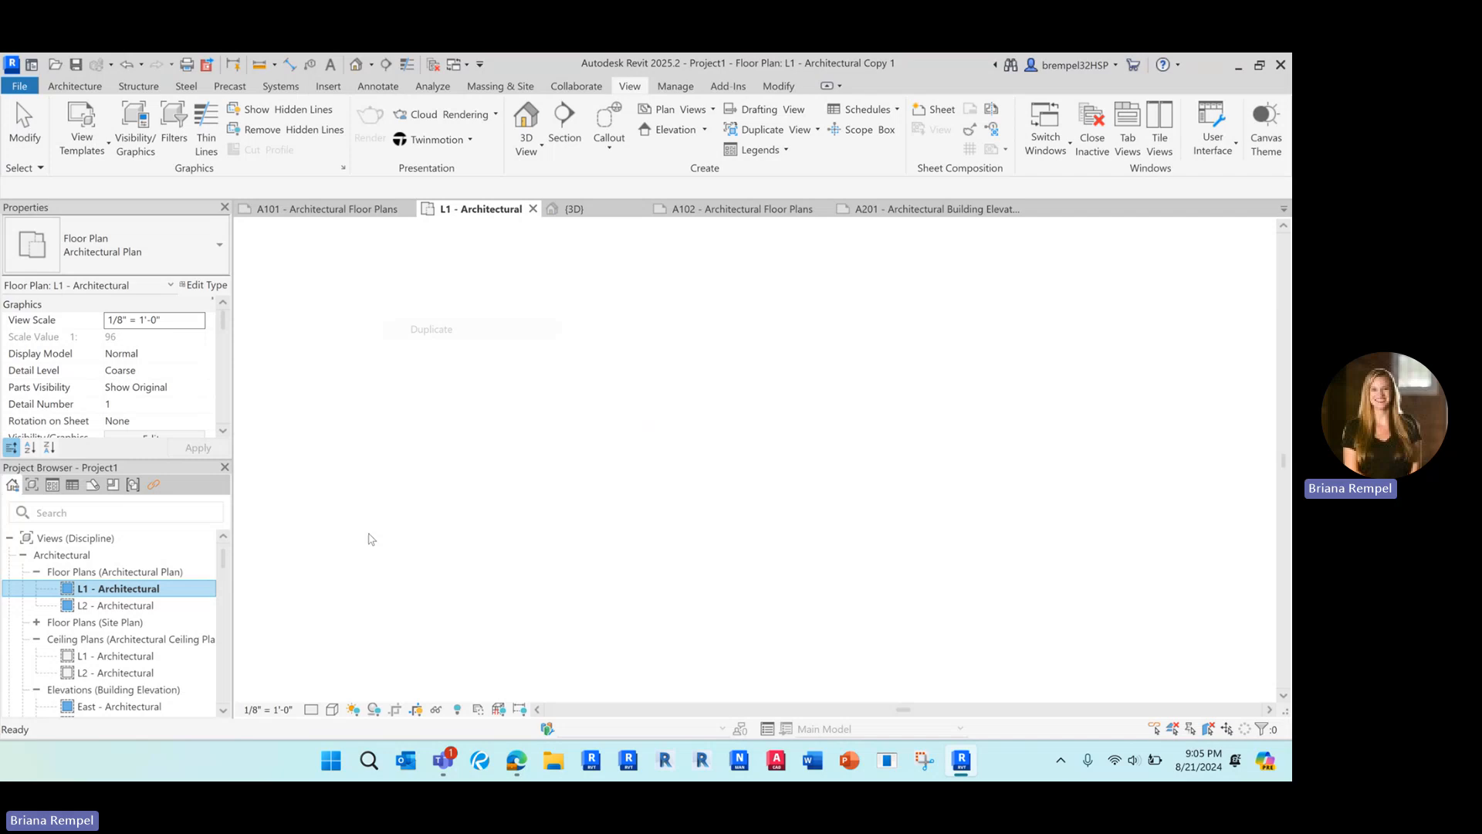
# Step: Switch between the L1 - Architectural plan and its duplicate to compare them, ending on the original
pyautogui.click(119, 591)
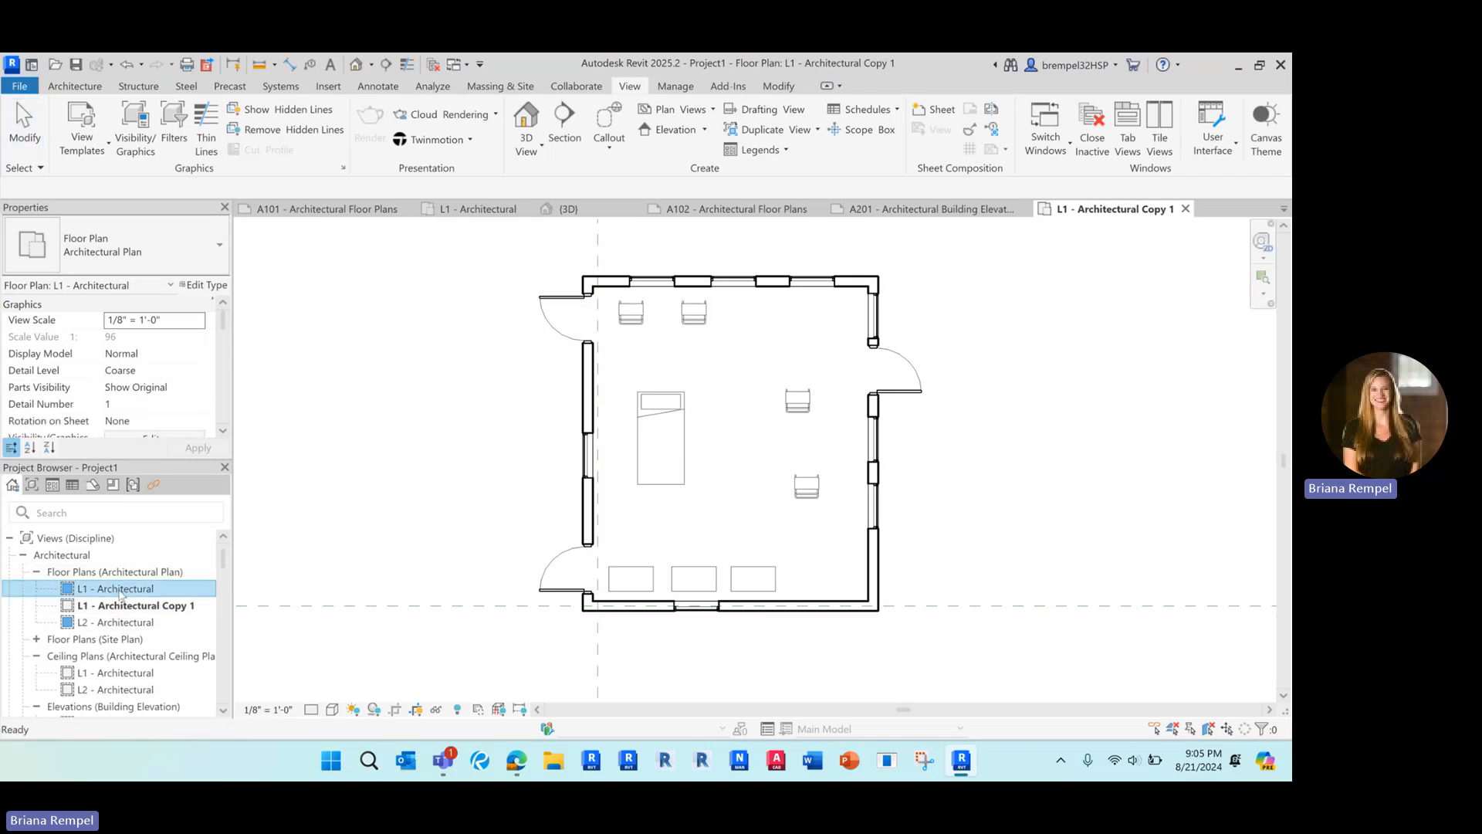
pyautogui.doubleClick(119, 593)
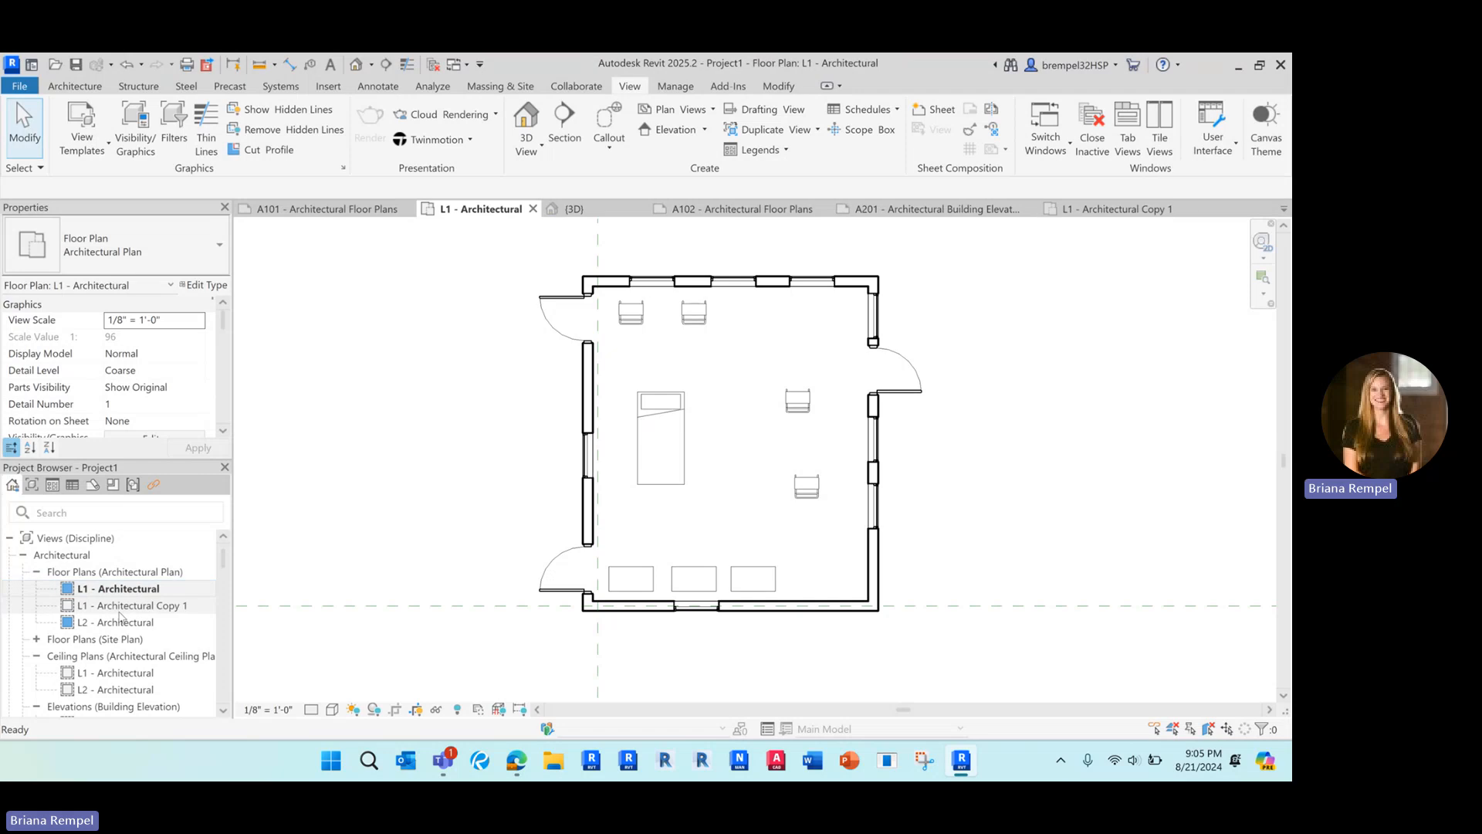
pyautogui.doubleClick(119, 608)
pyautogui.click(120, 592)
pyautogui.doubleClick(120, 591)
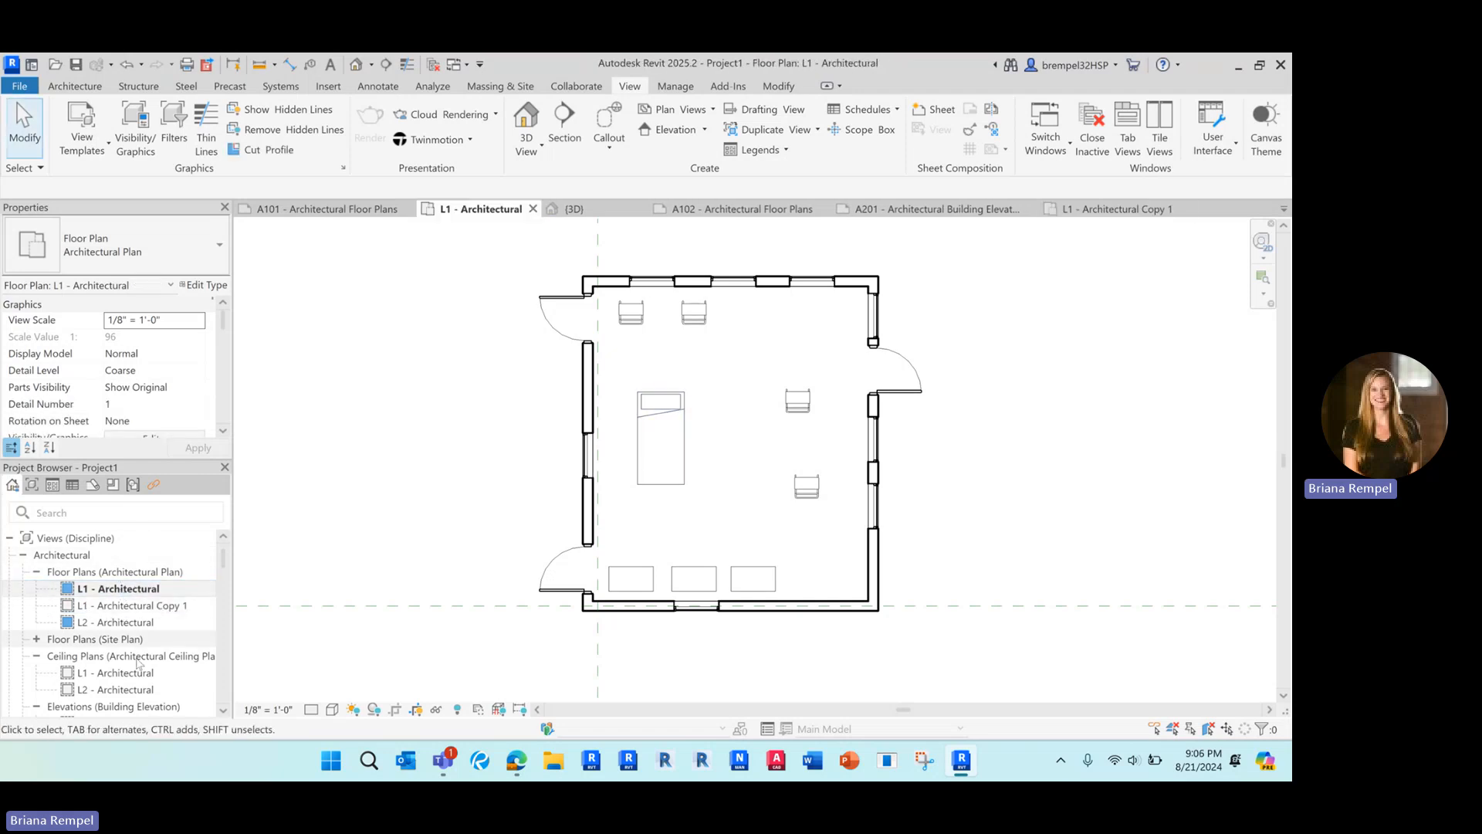
# Step: Open the East - Architectural elevation and examine how the walls, door and windows appear
pyautogui.scroll(-2, 108, 593)
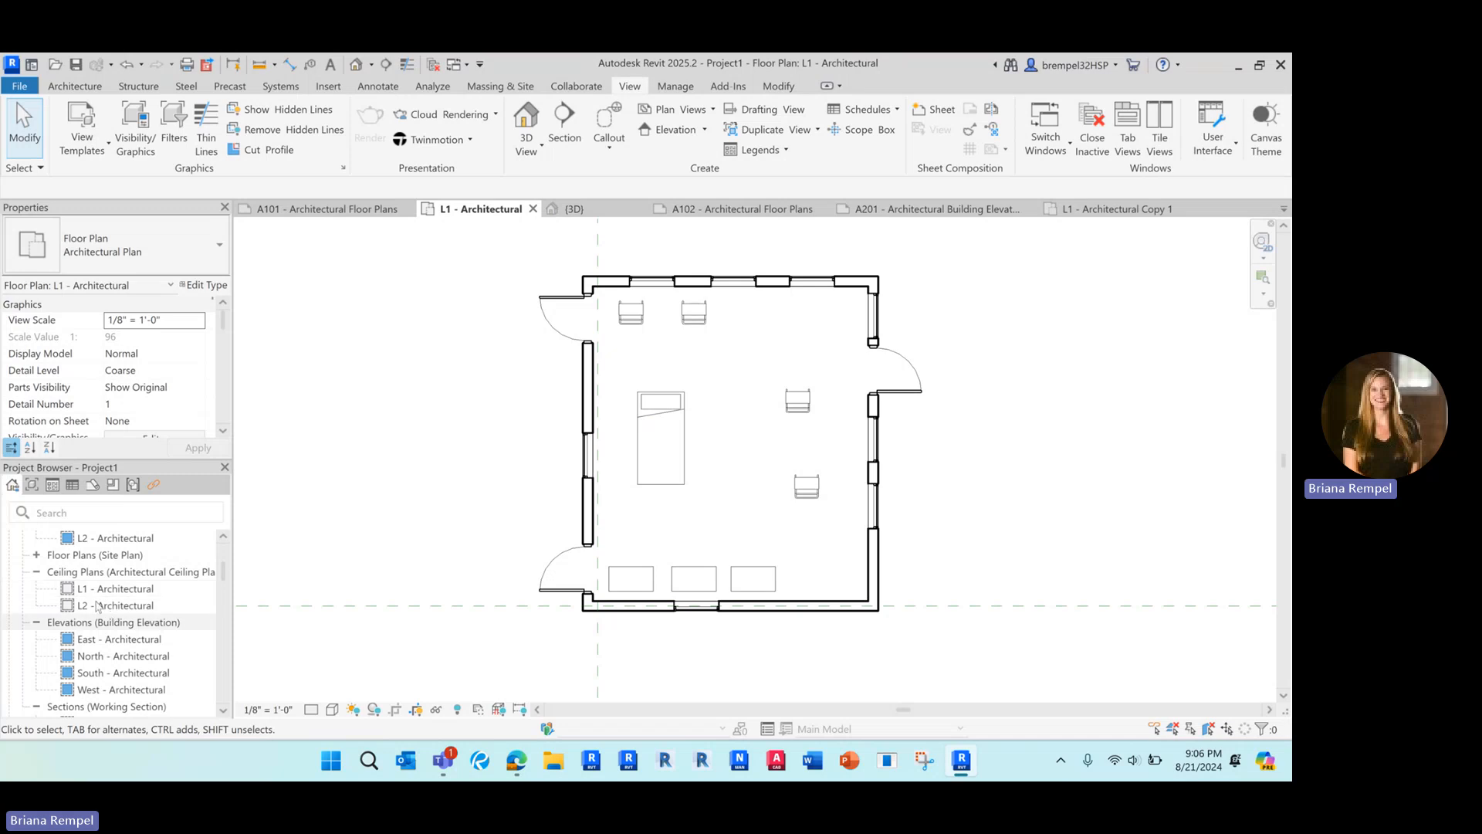
pyautogui.scroll(-2, 104, 584)
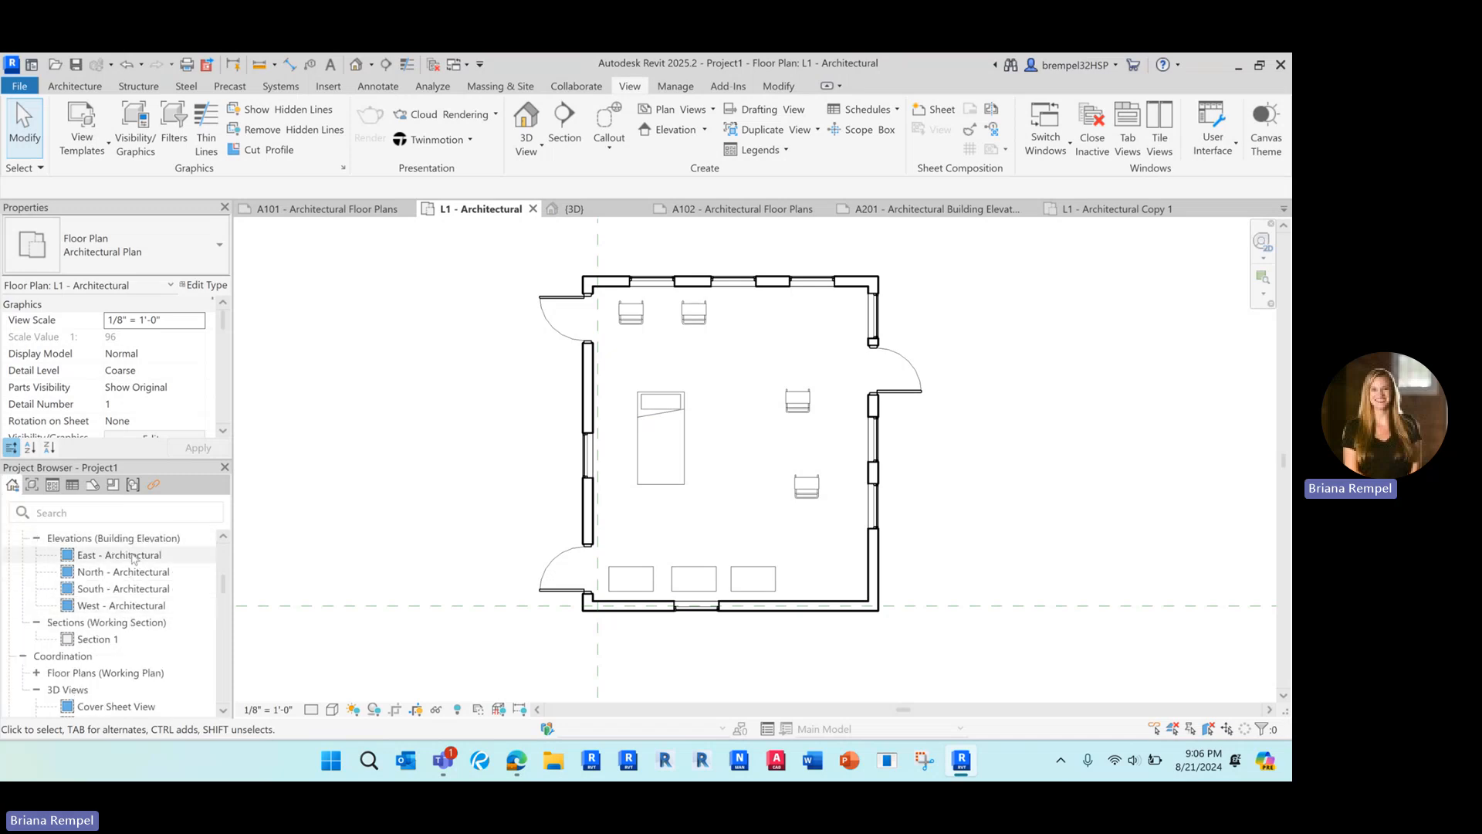
pyautogui.doubleClick(133, 556)
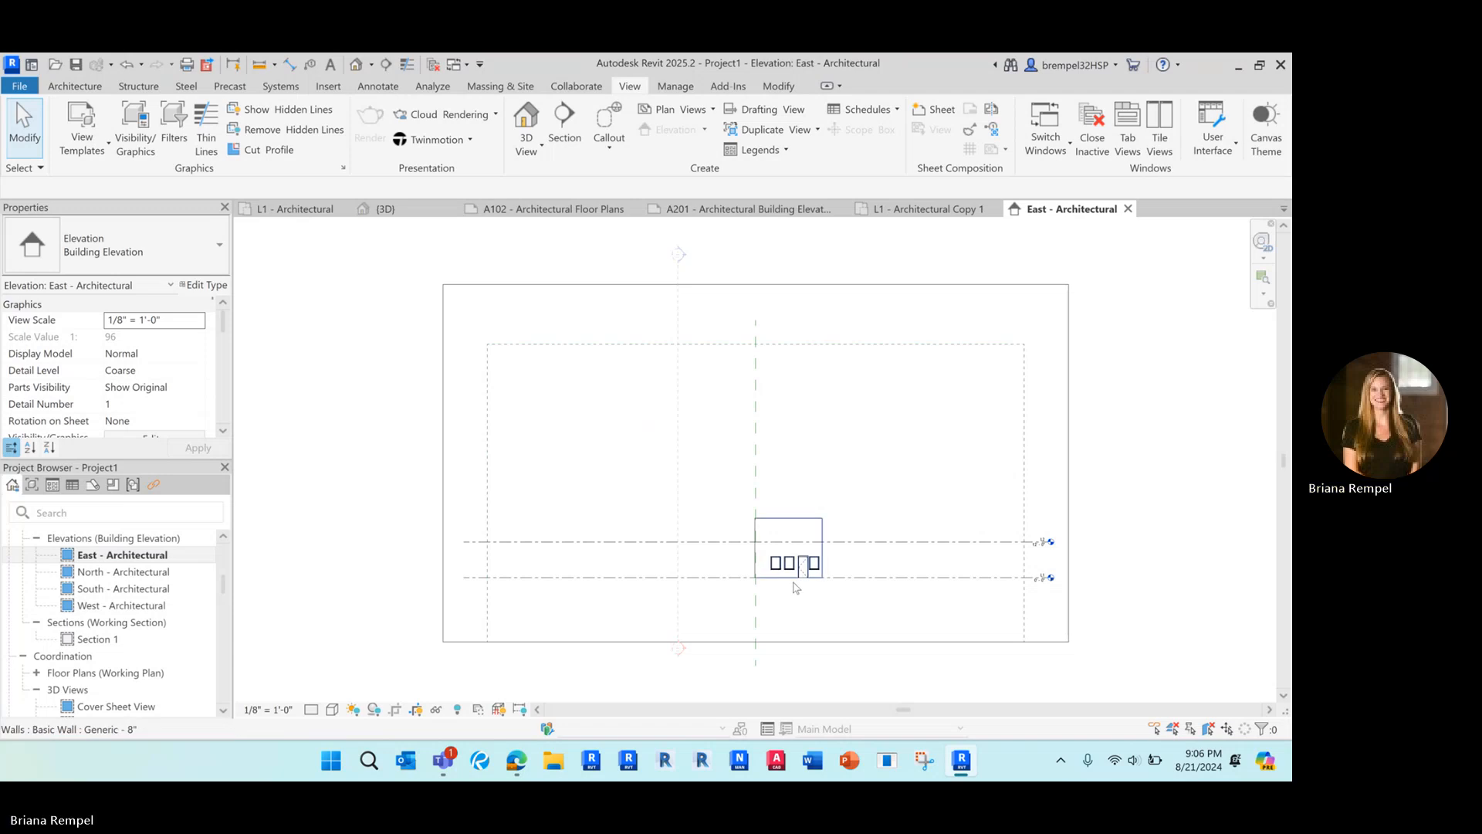
pyautogui.scroll(5, 795, 587)
pyautogui.scroll(-5, 589, 423)
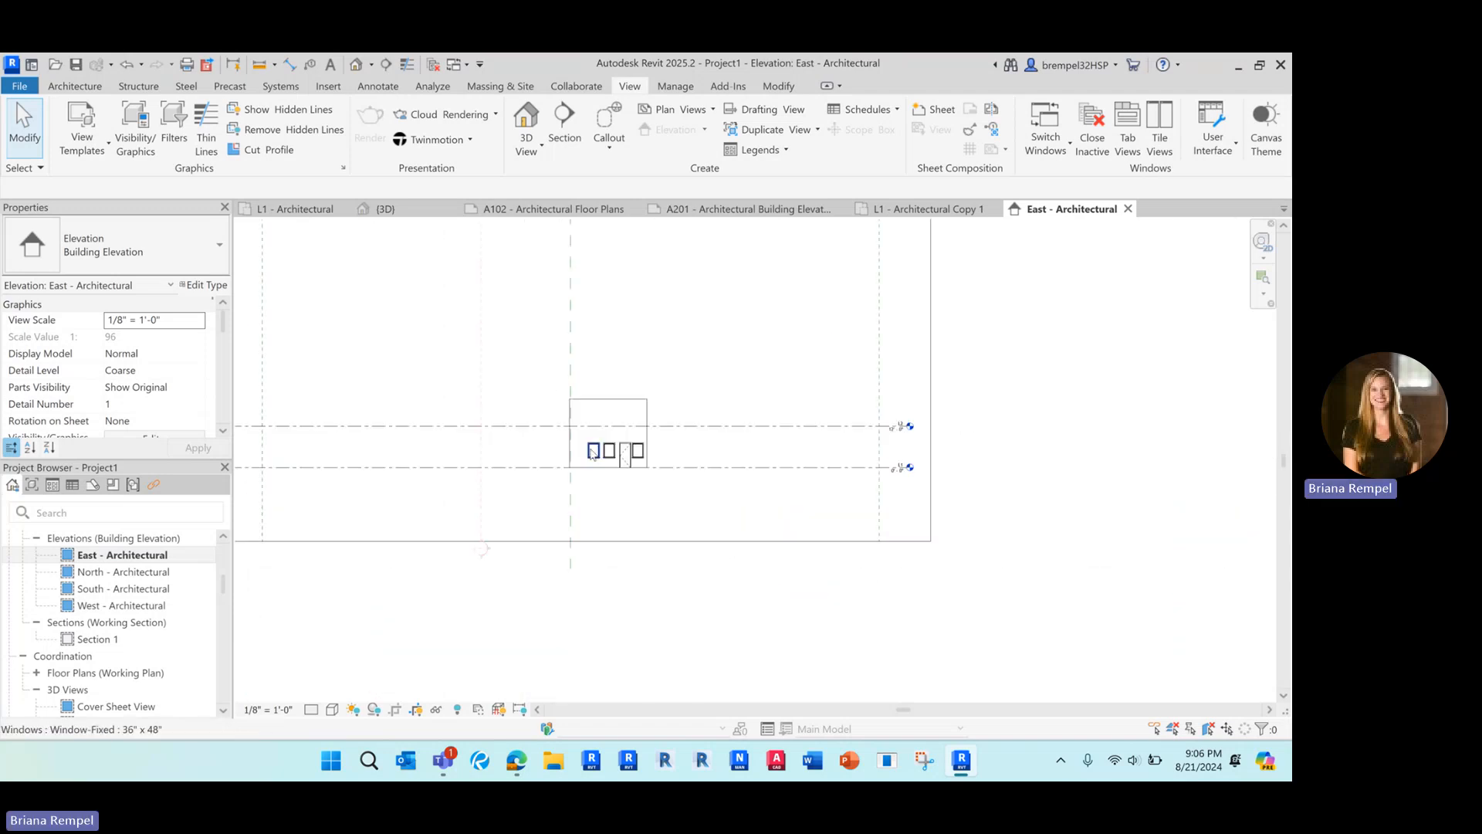
pyautogui.moveTo(672, 339); pyautogui.dragTo(698, 457, button='middle')
pyautogui.scroll(-1, 698, 457)
pyautogui.scroll(2, 698, 457)
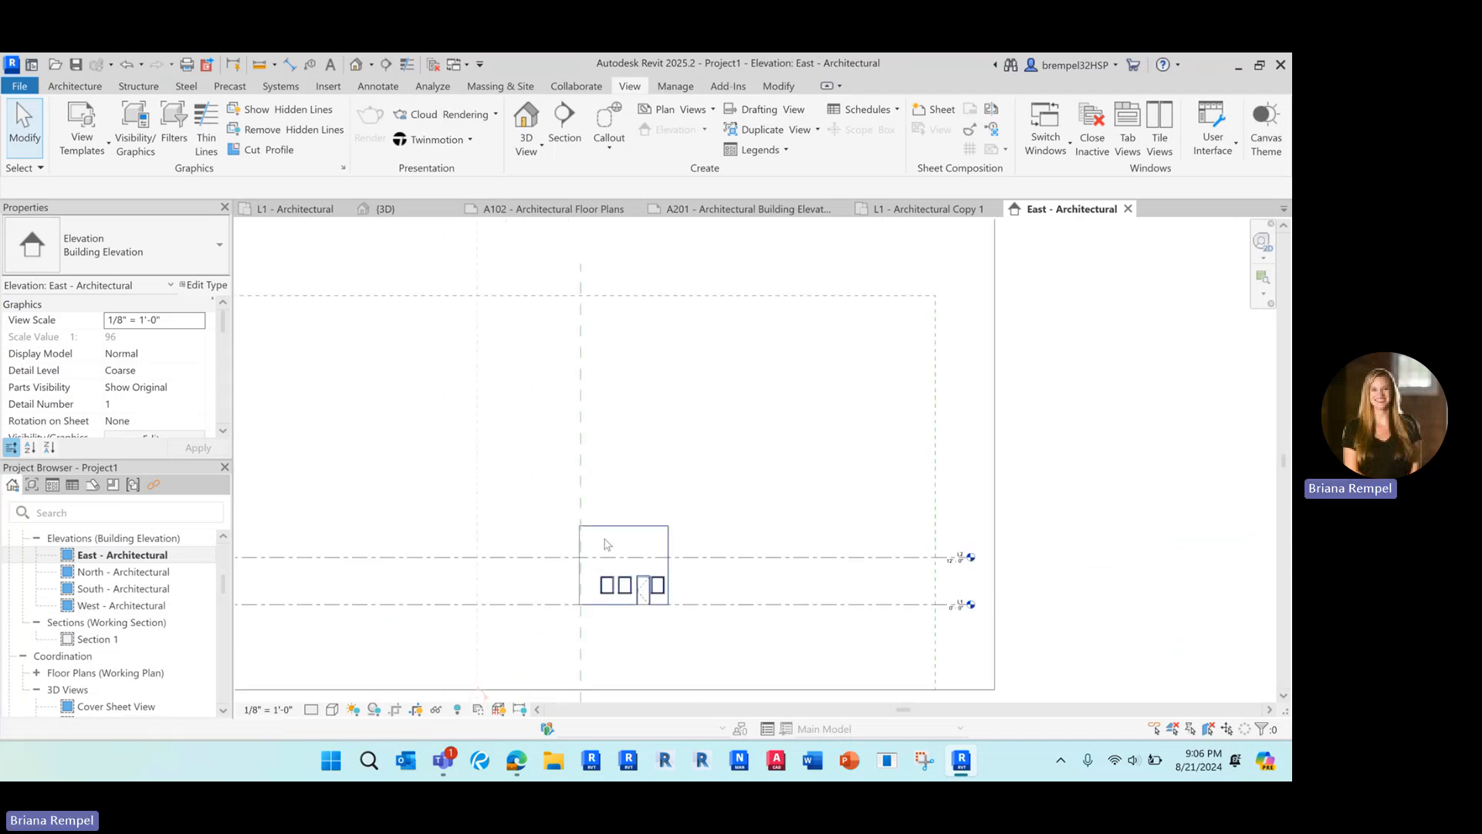
# Step: Reopen the L1 - Architectural plan and move the Section 1 line north so it cuts through the middle of the room
pyautogui.scroll(5, 112, 580)
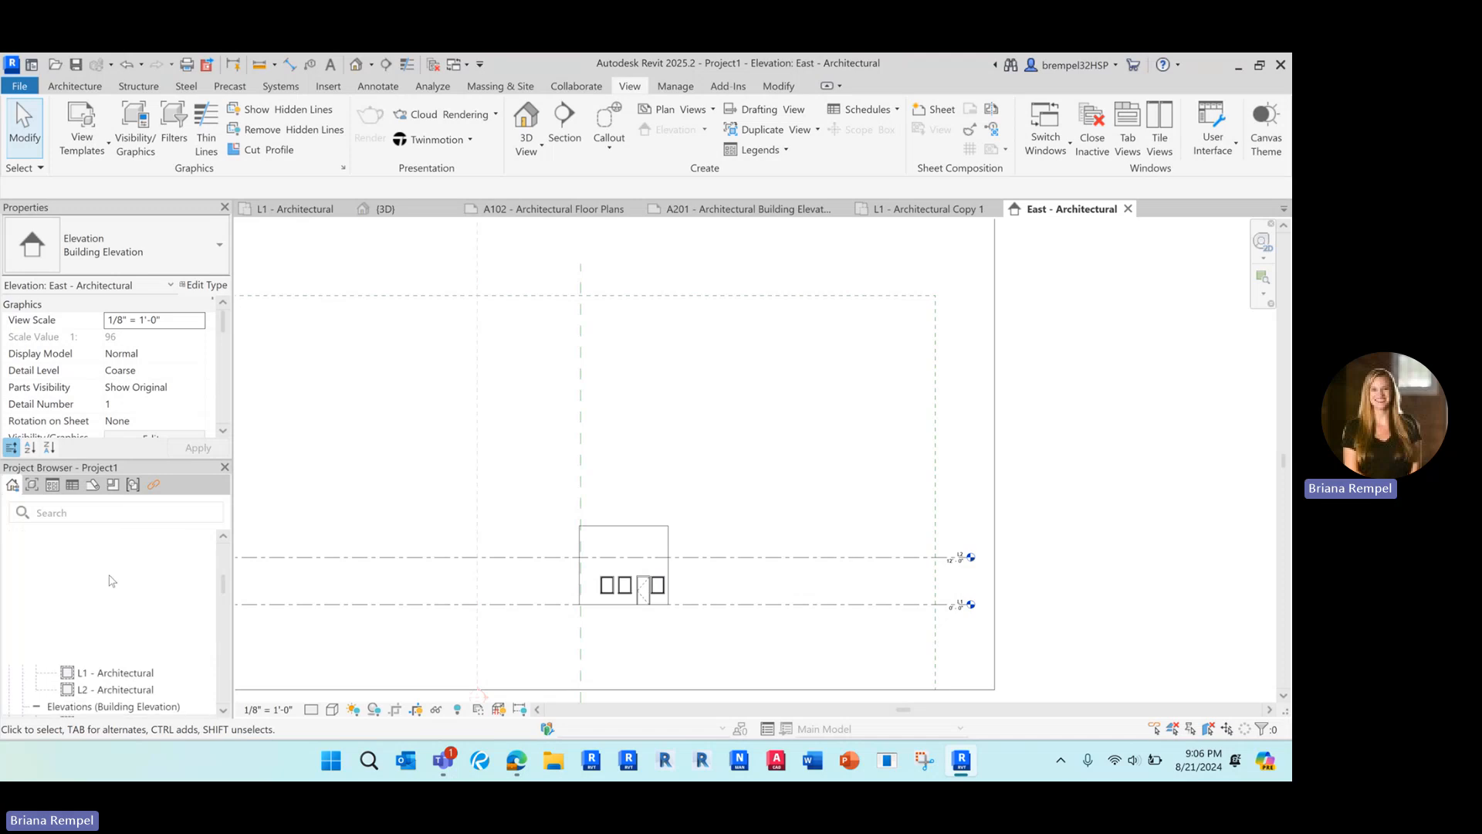
pyautogui.click(113, 589)
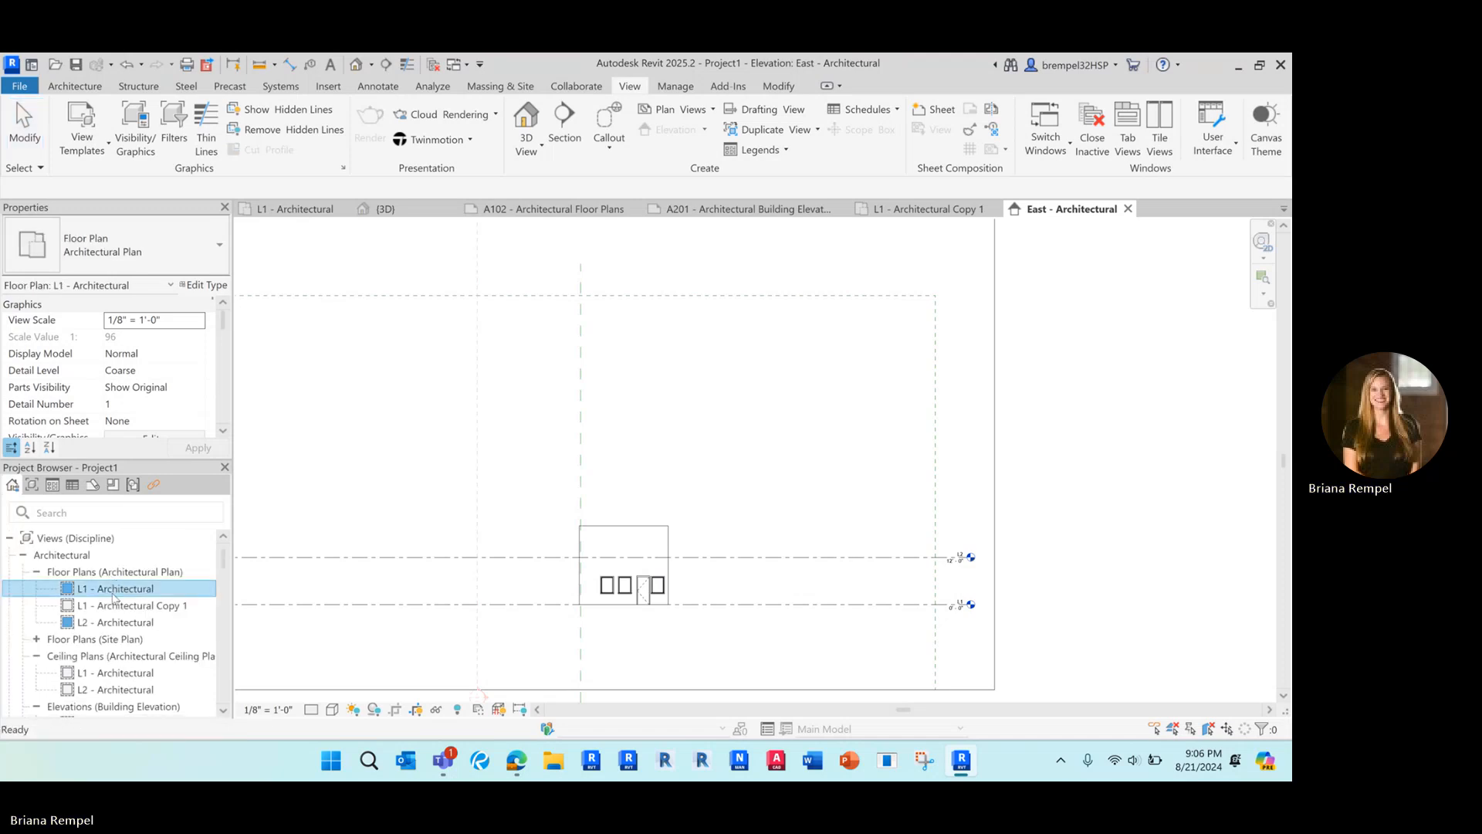
pyautogui.doubleClick(114, 593)
pyautogui.scroll(-5, 690, 536)
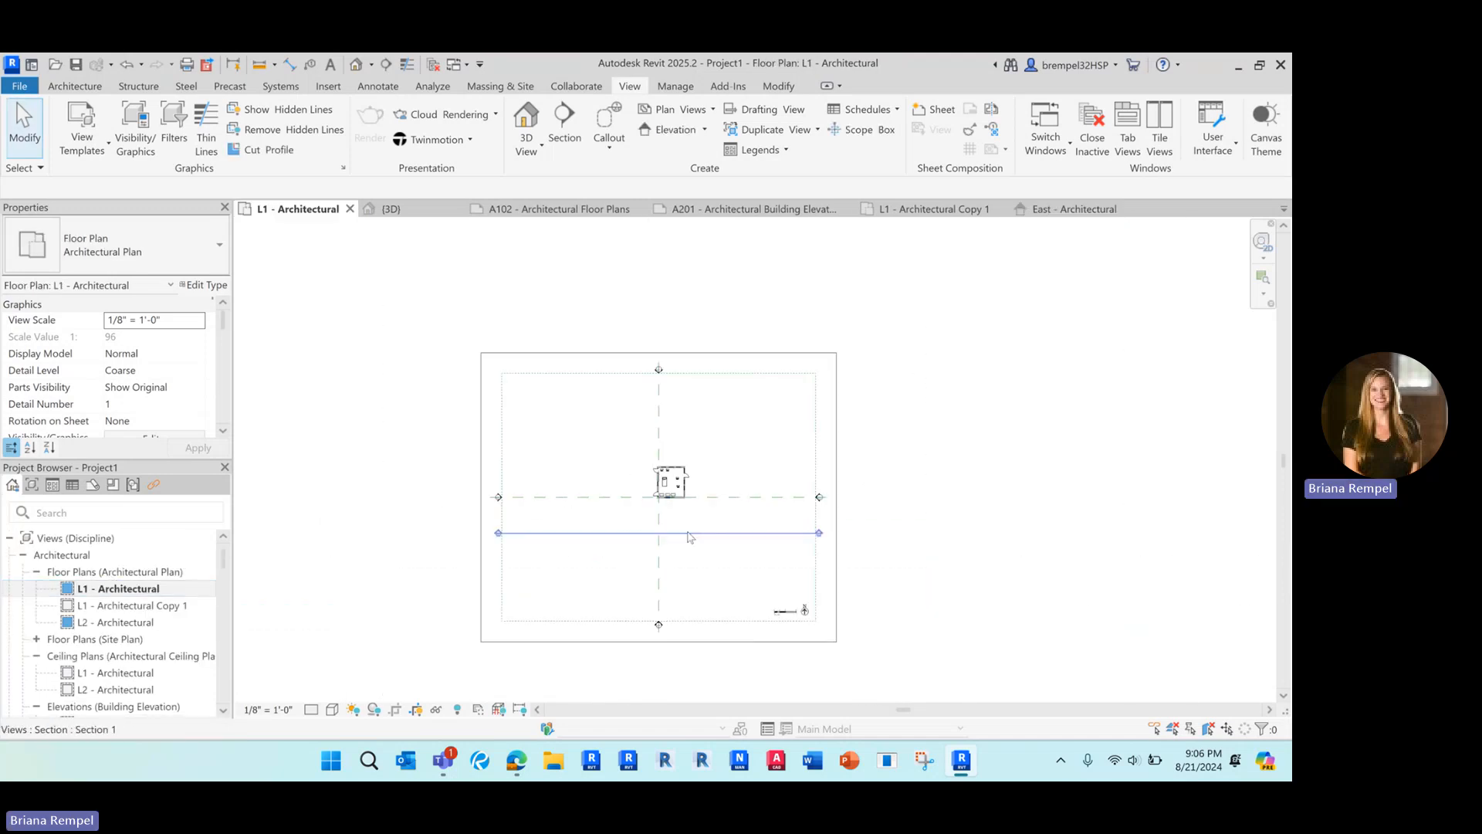
pyautogui.click(689, 533)
pyautogui.scroll(3, 648, 517)
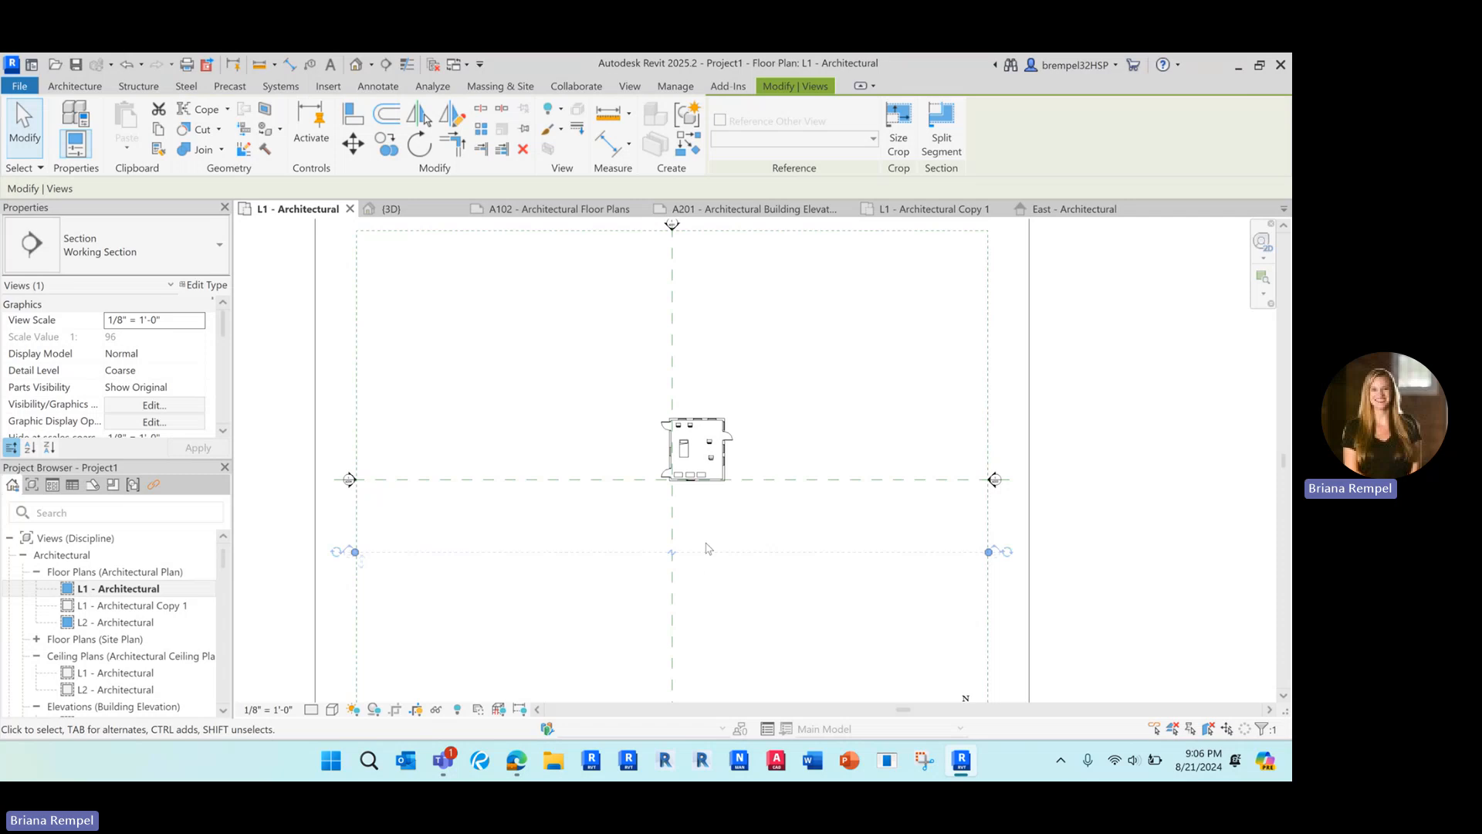
pyautogui.moveTo(712, 551); pyautogui.dragTo(741, 461)
pyautogui.scroll(2, 739, 461)
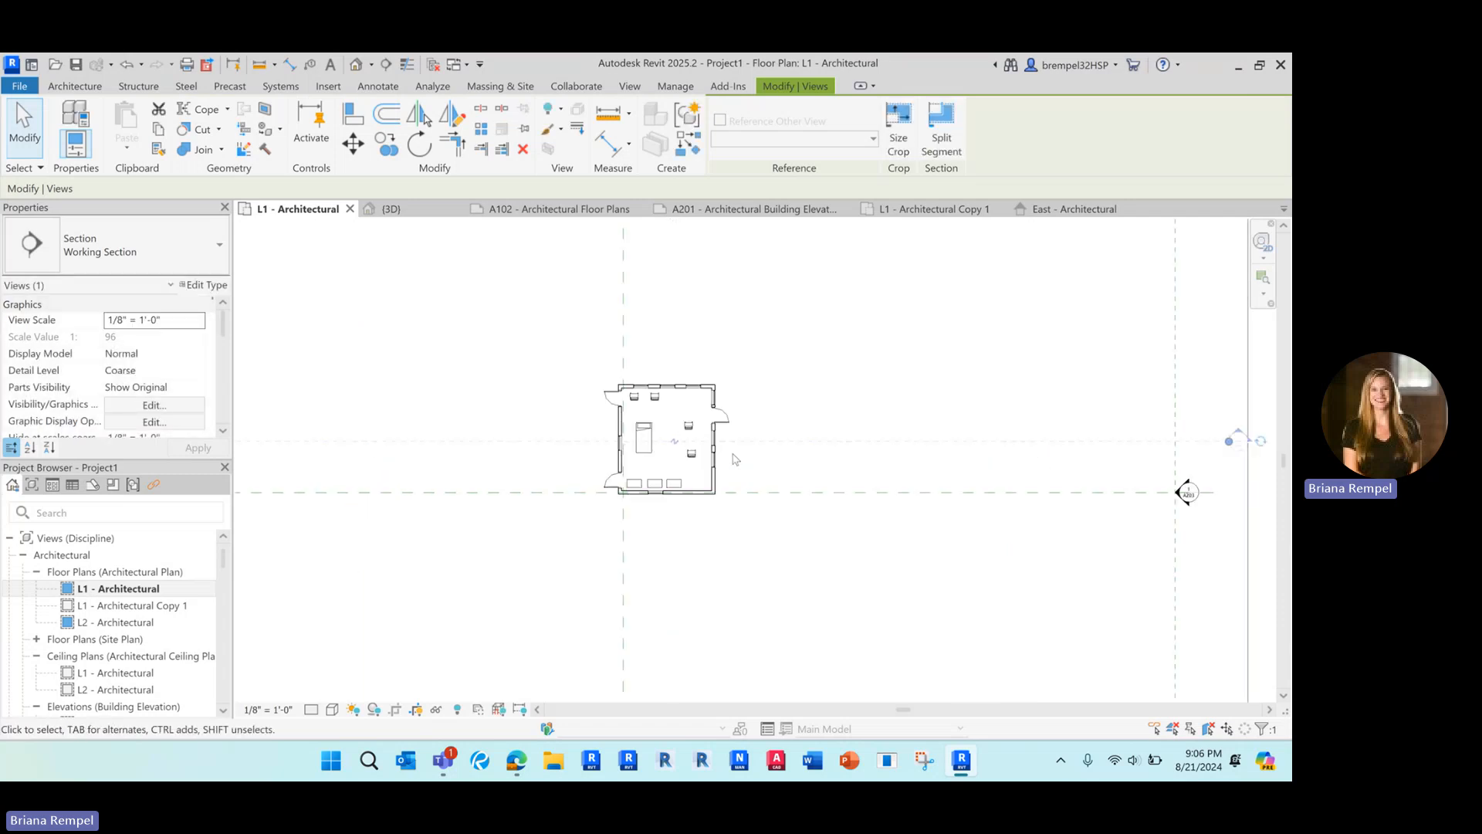
pyautogui.scroll(-2, 694, 441)
# Step: Open the Section 1 view and examine the cut walls, windows and furniture
pyautogui.scroll(-6, 126, 610)
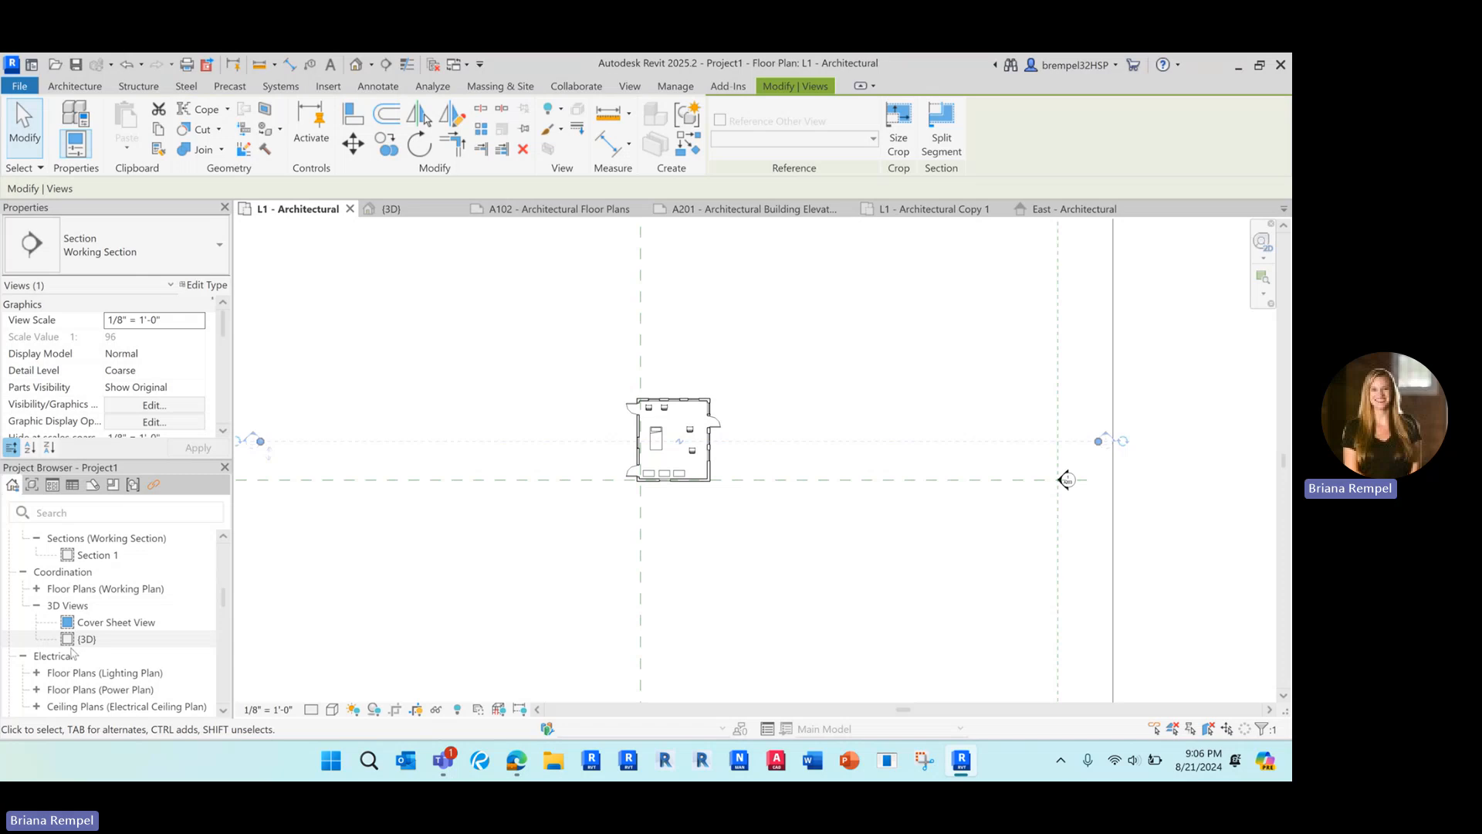
pyautogui.doubleClick(96, 555)
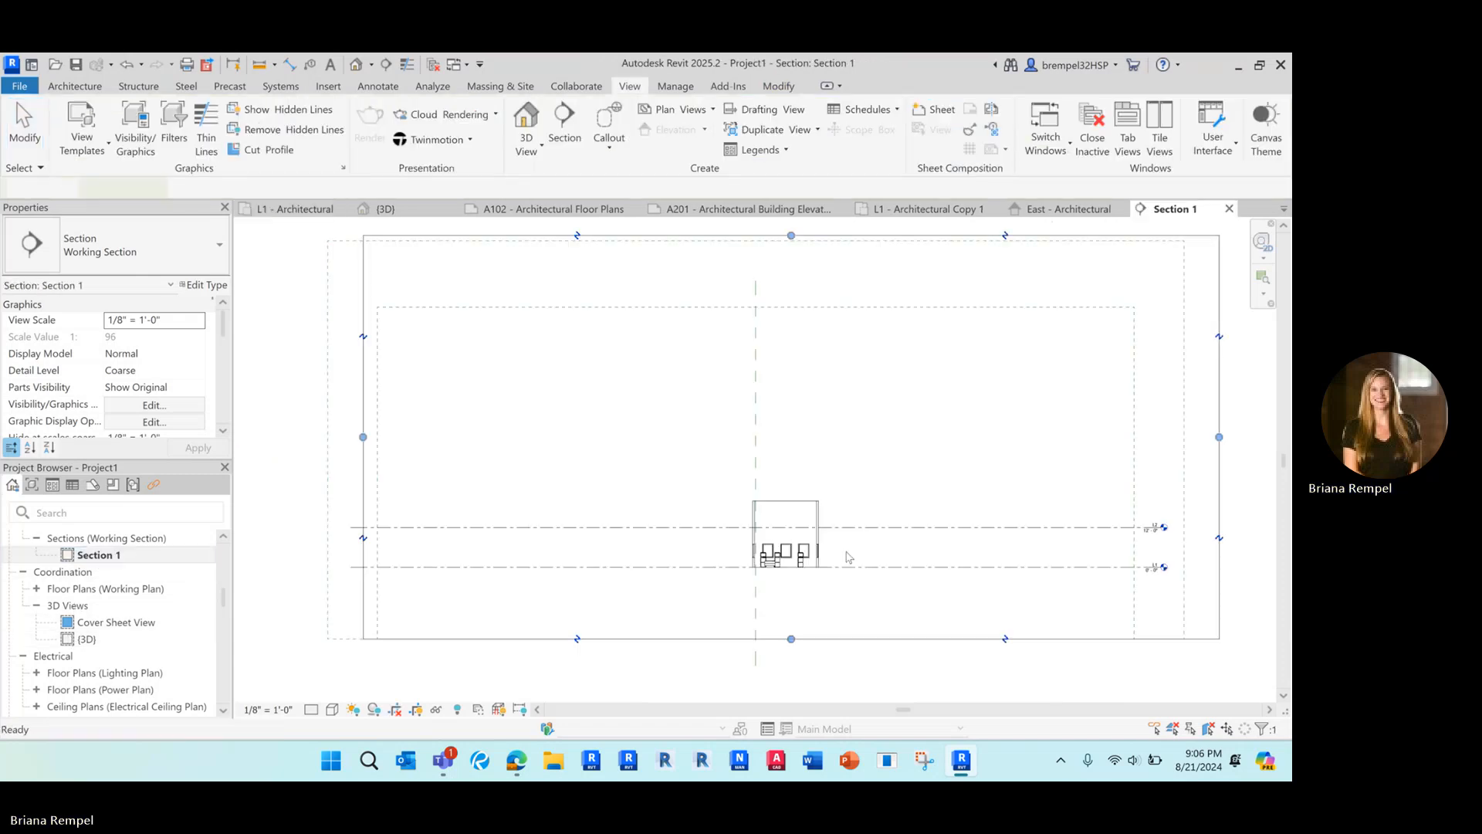
pyautogui.scroll(6, 818, 553)
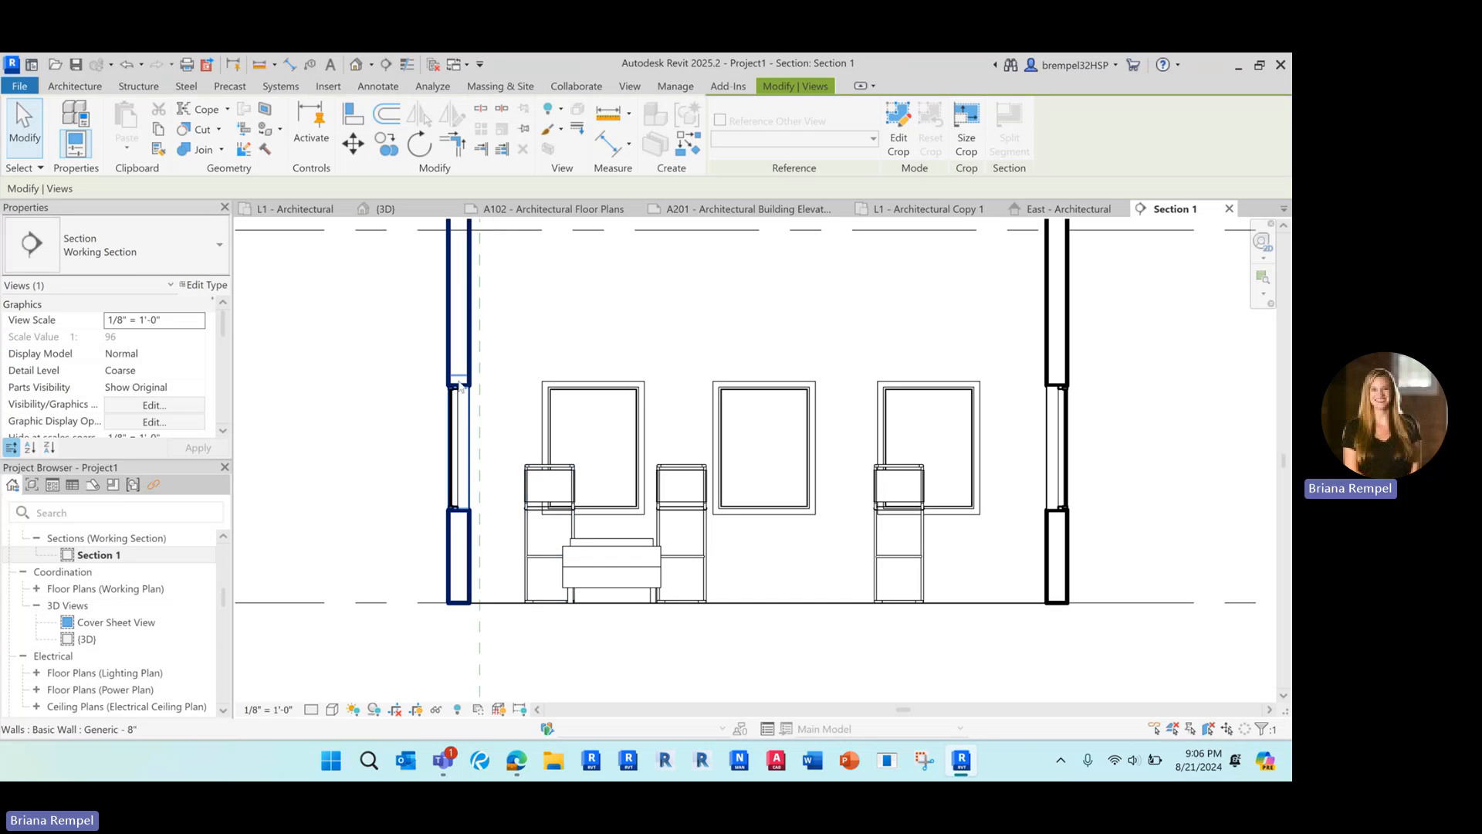
# Step: Close all inactive views, open the L1 - Architectural floor plan, and tile it beside Section 1 with both views fitted
pyautogui.scroll(-5, 459, 386)
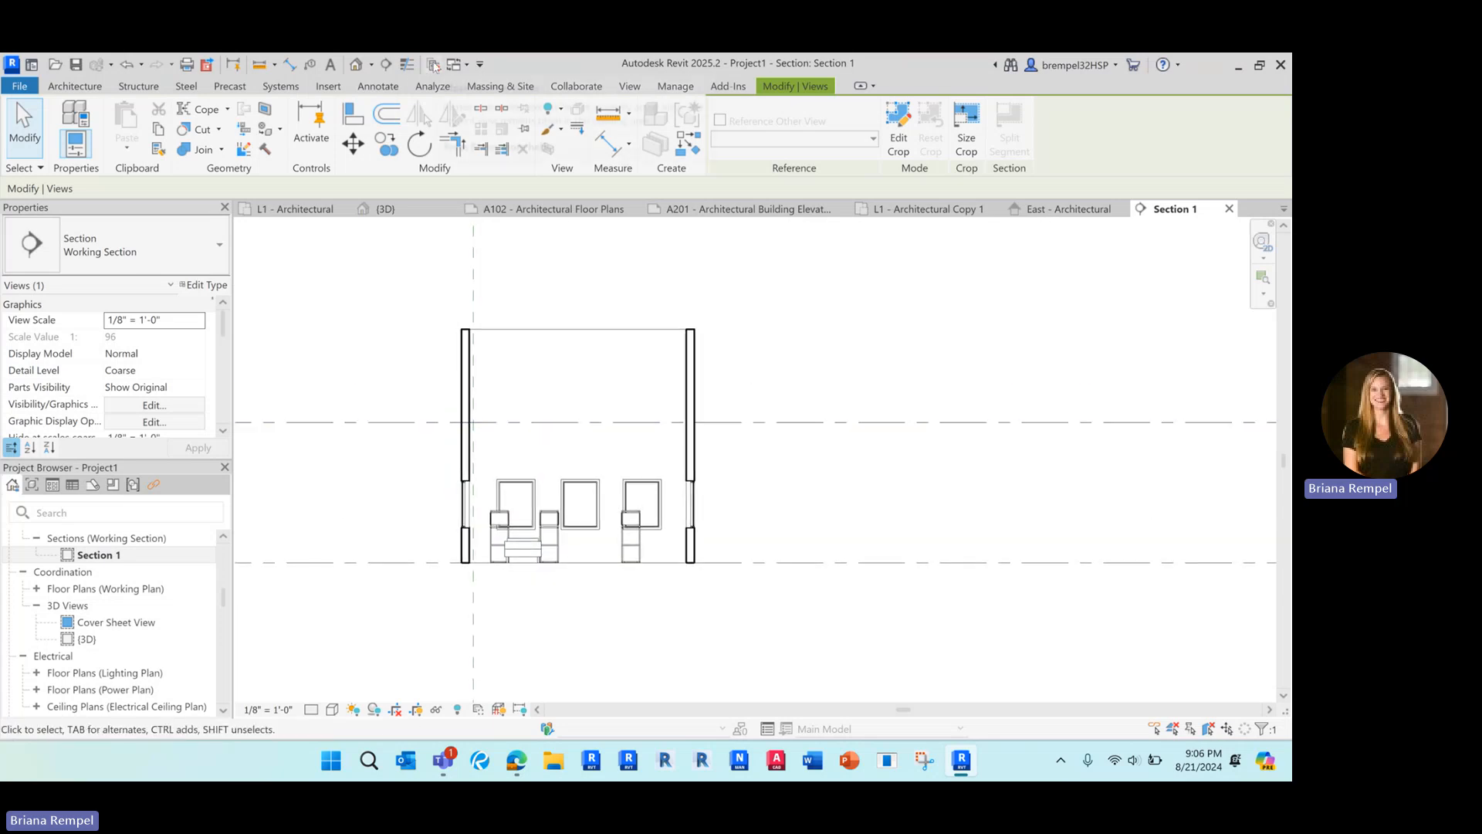
pyautogui.click(434, 66)
pyautogui.scroll(10, 109, 660)
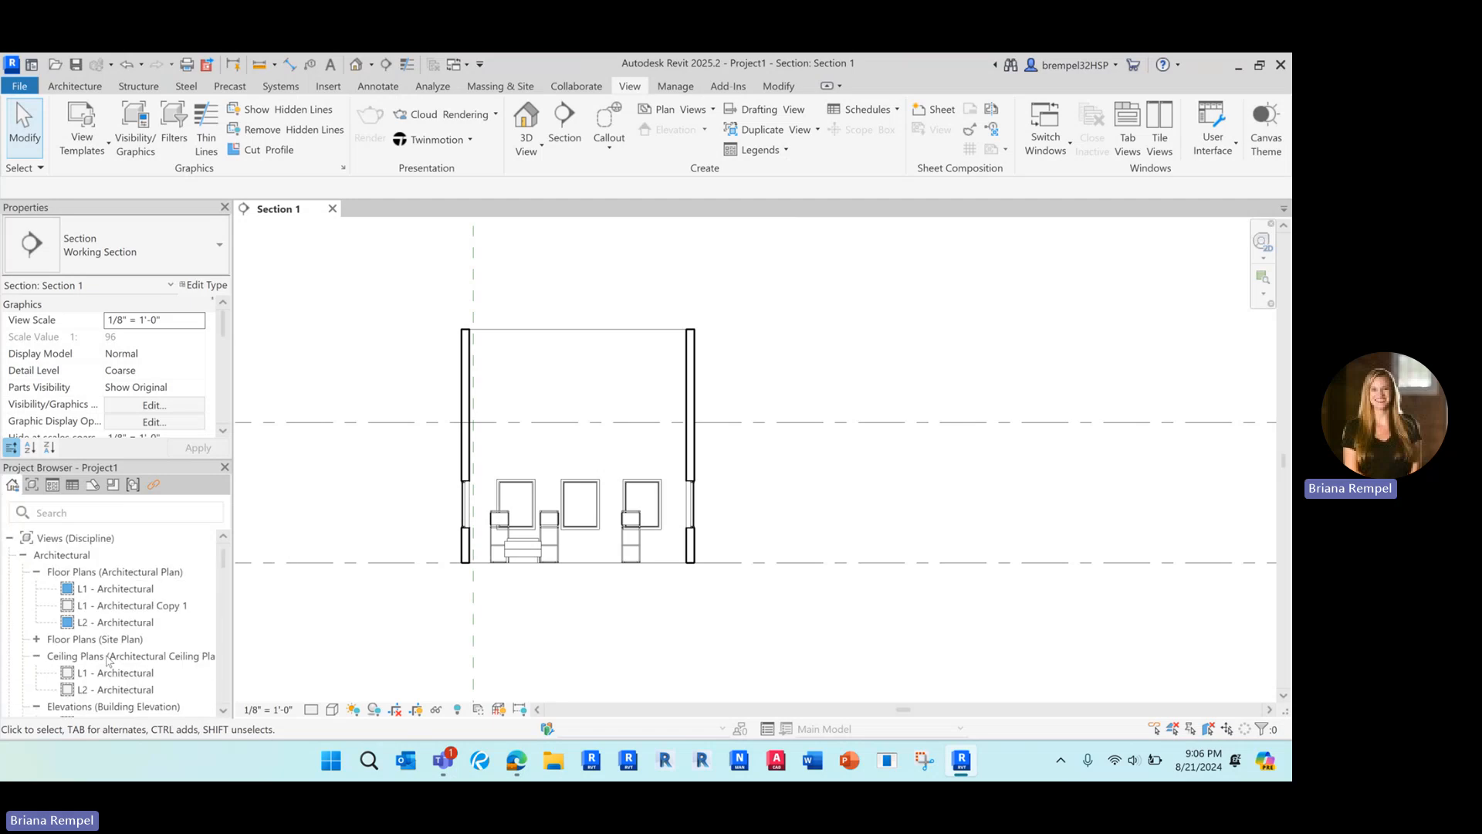
pyautogui.doubleClick(126, 589)
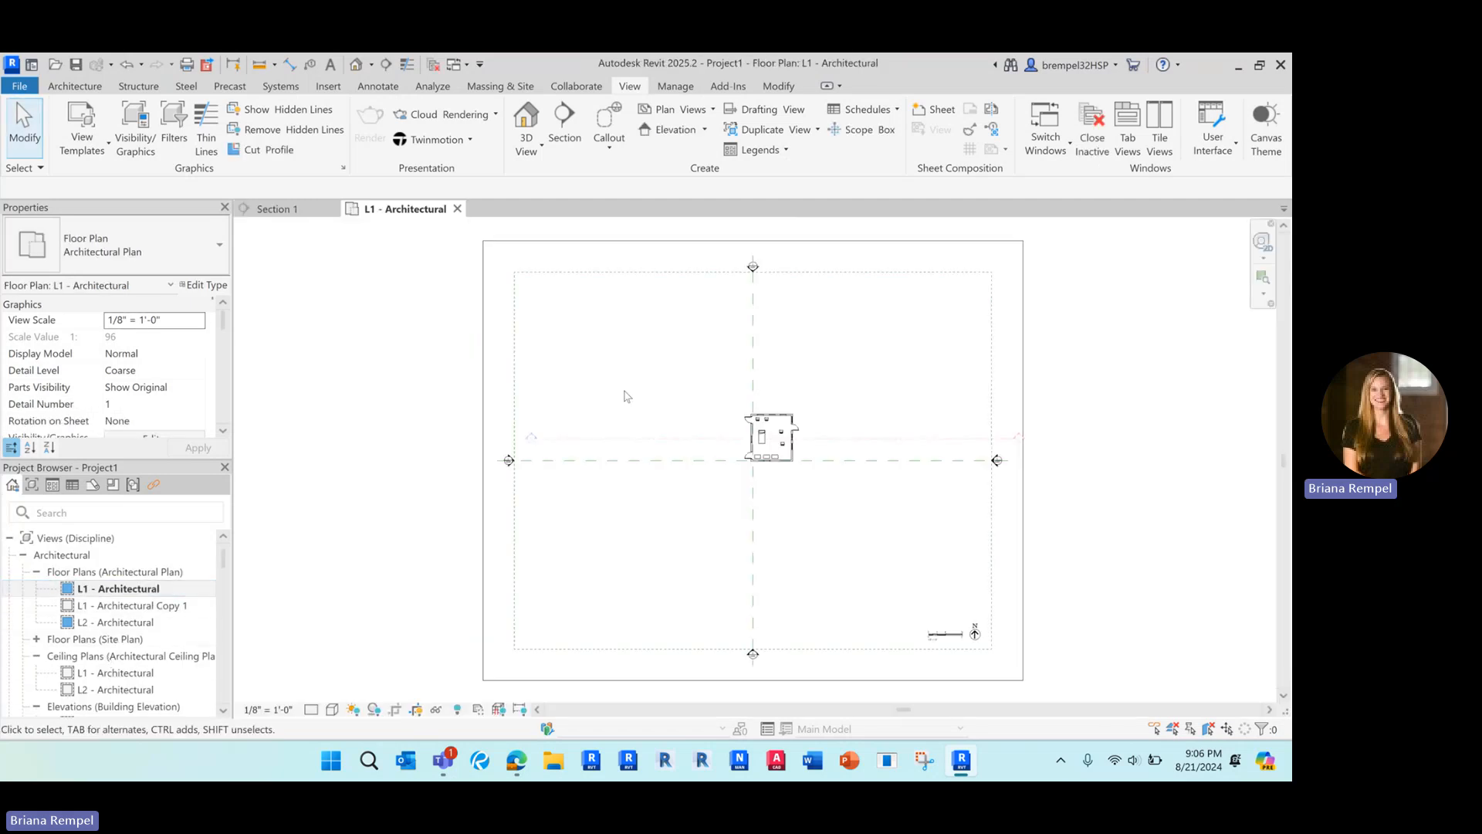
pyautogui.press('w')
pyautogui.press('t')
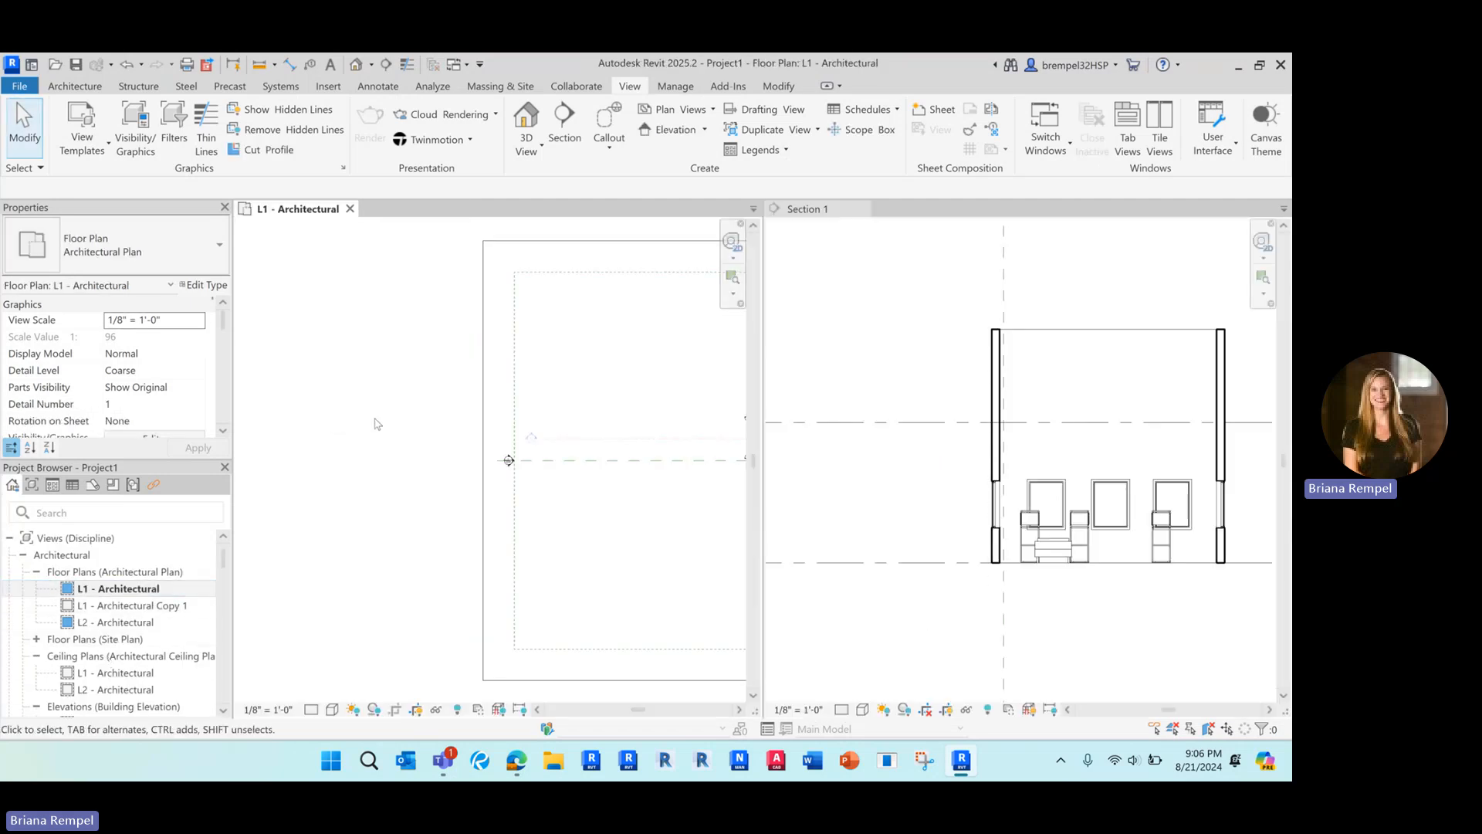
pyautogui.press('z')
pyautogui.press('a')
pyautogui.scroll(5, 500, 441)
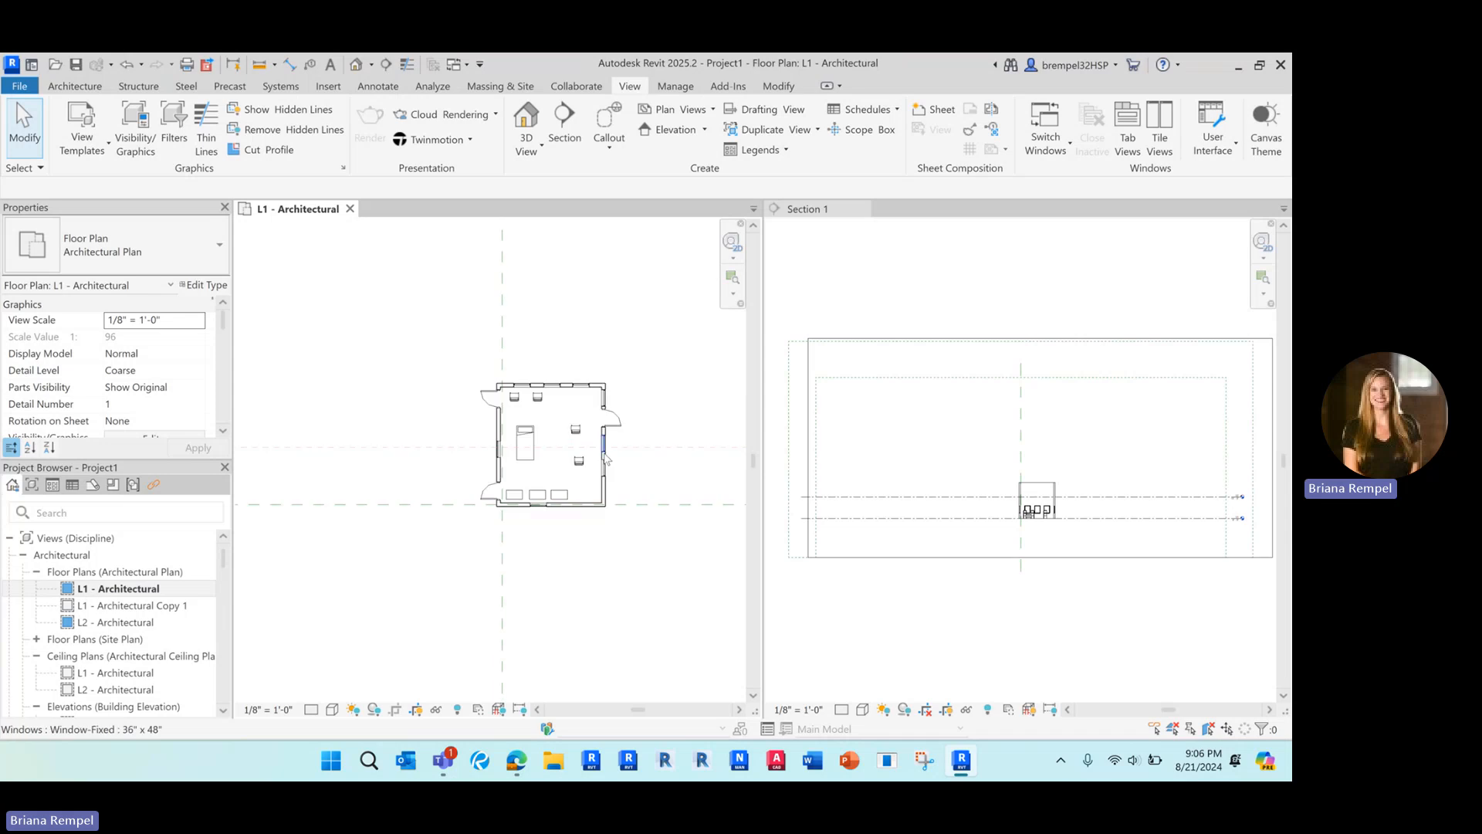
# Step: Shrink the Section 1 crop region on all sides so it closely frames the room
pyautogui.click(674, 446)
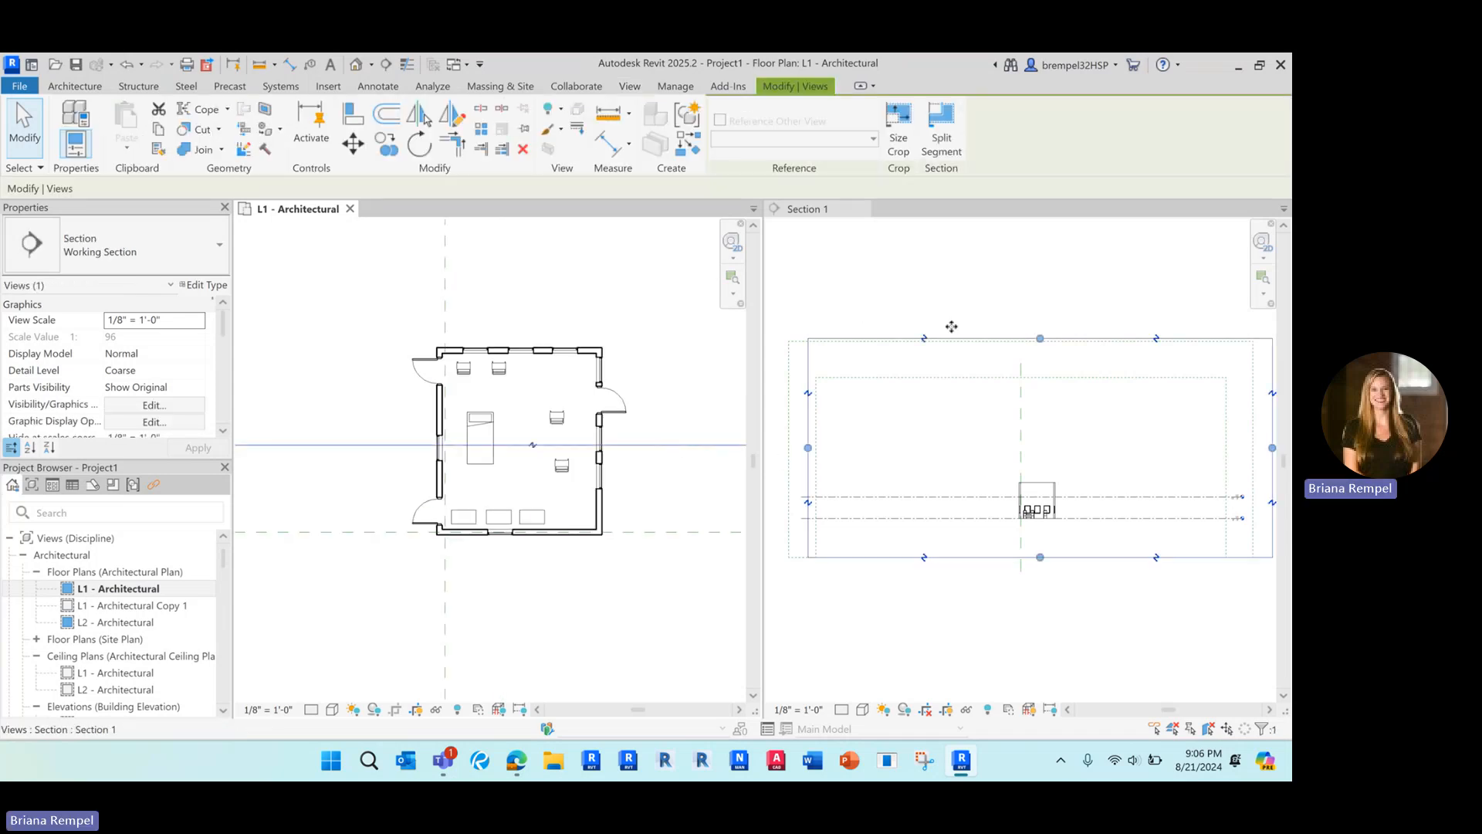
pyautogui.click(1187, 376)
pyautogui.scroll(-1, 1041, 374)
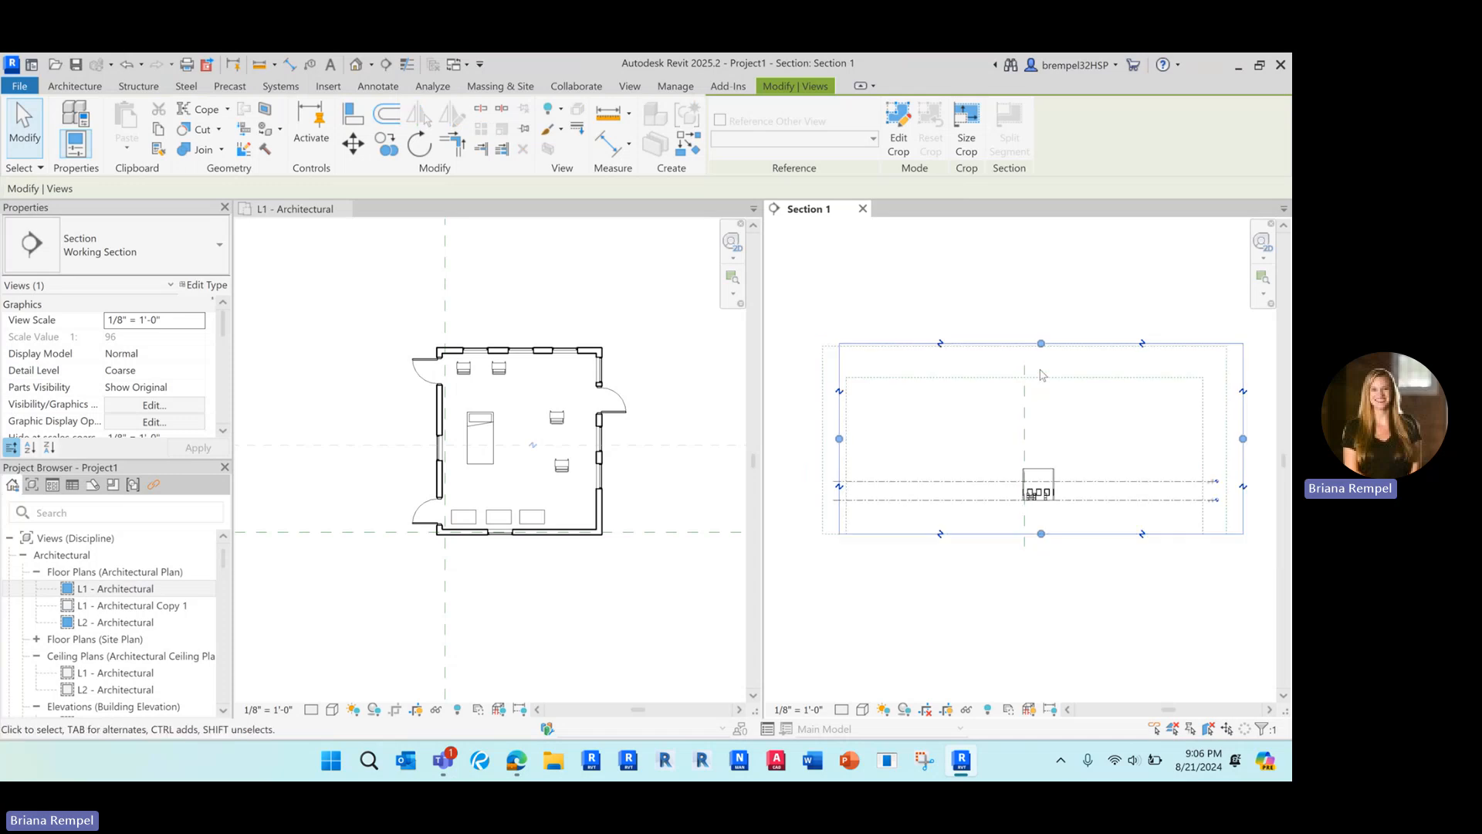
pyautogui.moveTo(1041, 344); pyautogui.dragTo(1041, 454)
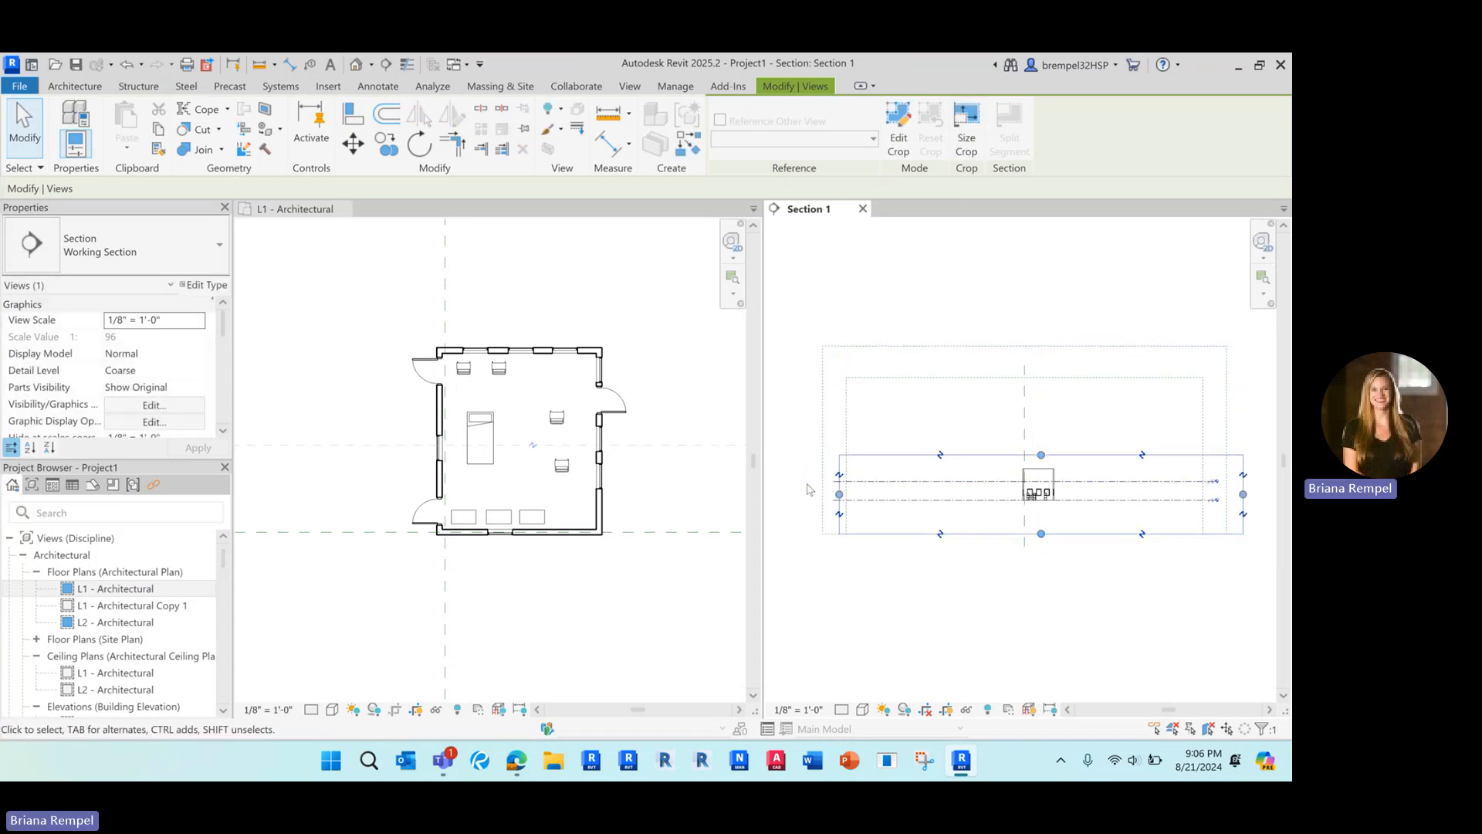
pyautogui.moveTo(841, 492); pyautogui.dragTo(1012, 494)
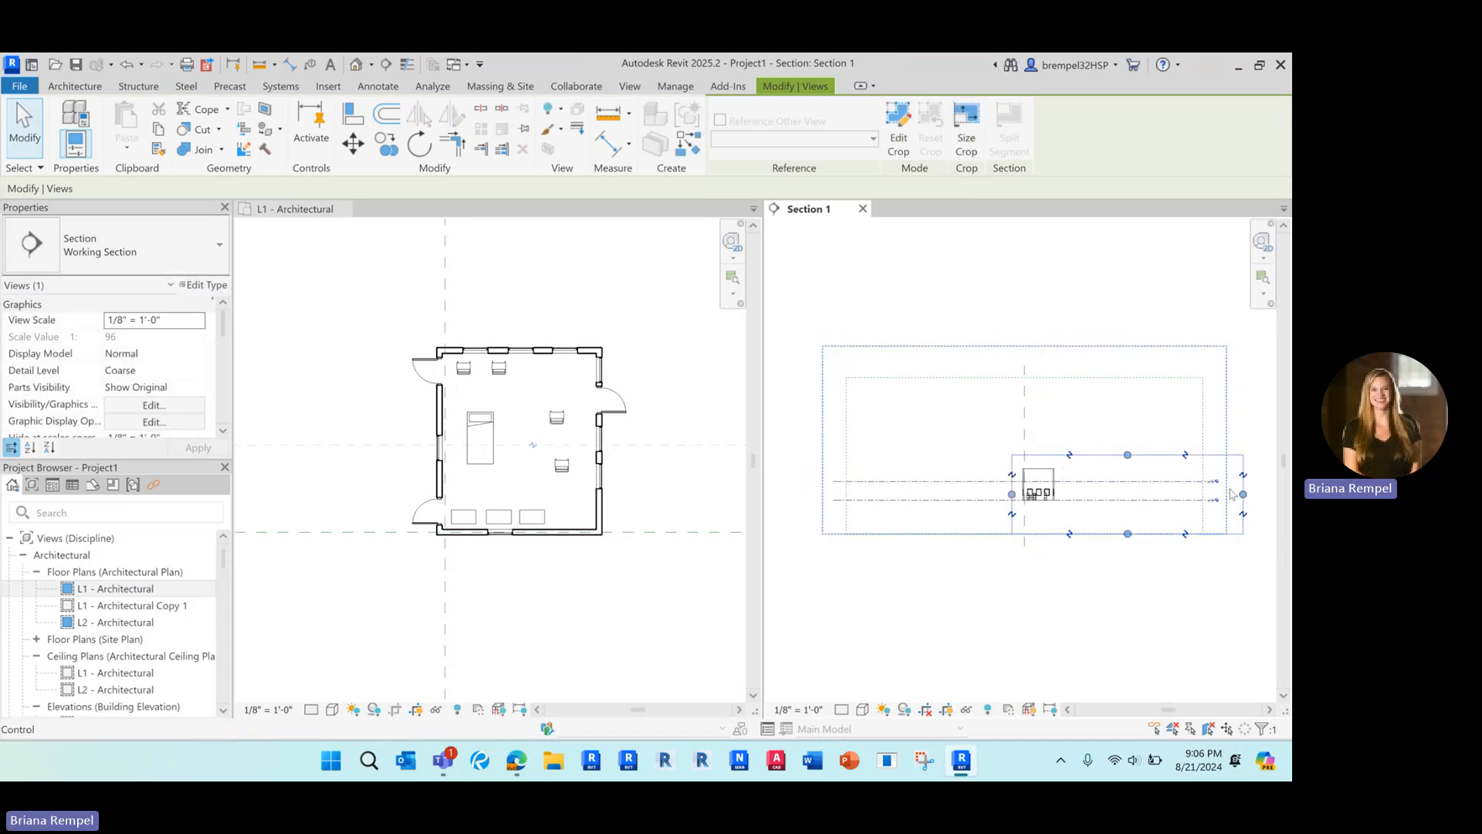
pyautogui.moveTo(1242, 495); pyautogui.dragTo(1070, 482)
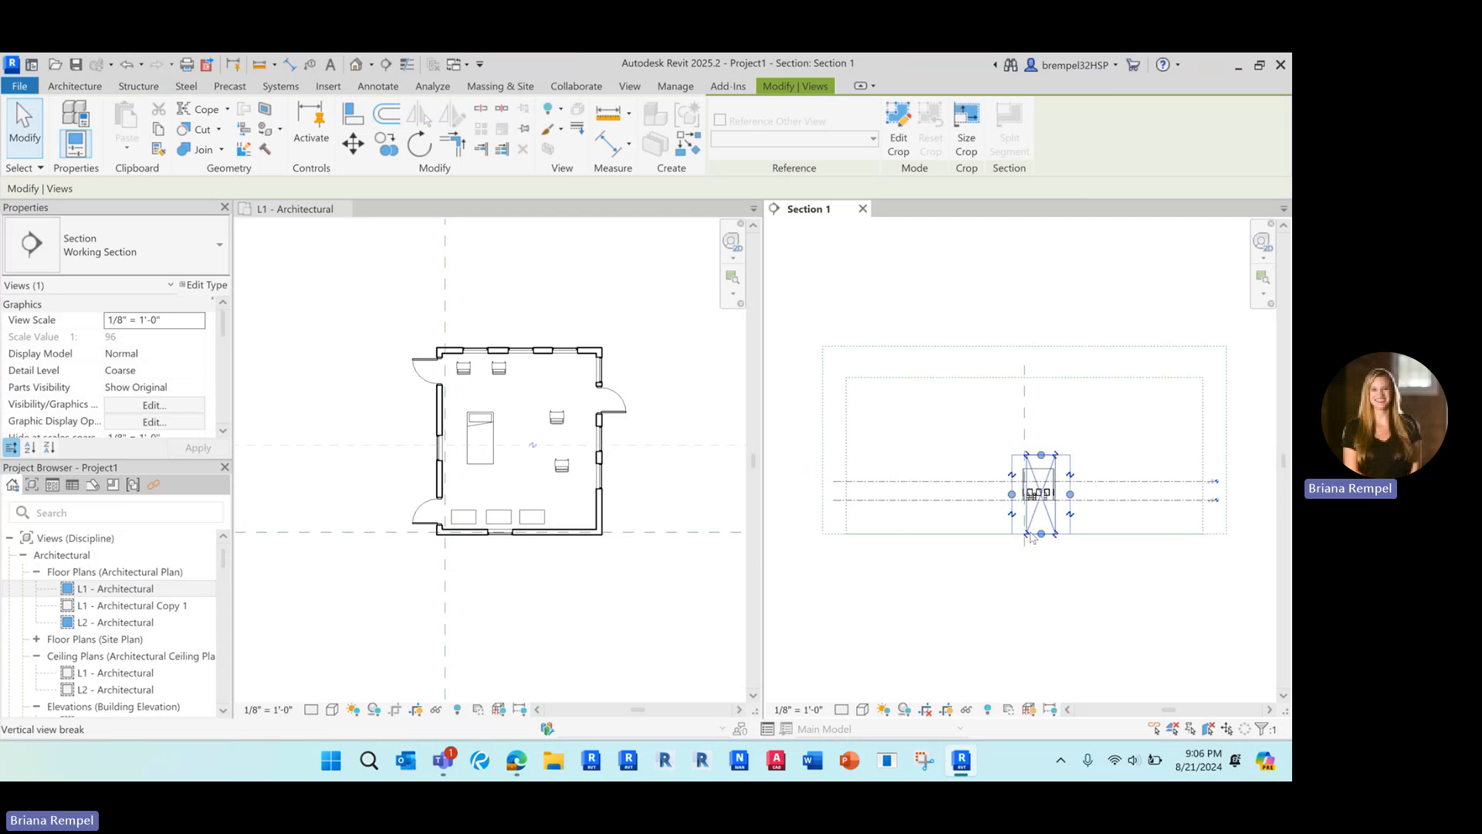
# Step: Narrow the Grids and Levels scope box from both sides in Section 1 to match the crop region's width
pyautogui.click(902, 376)
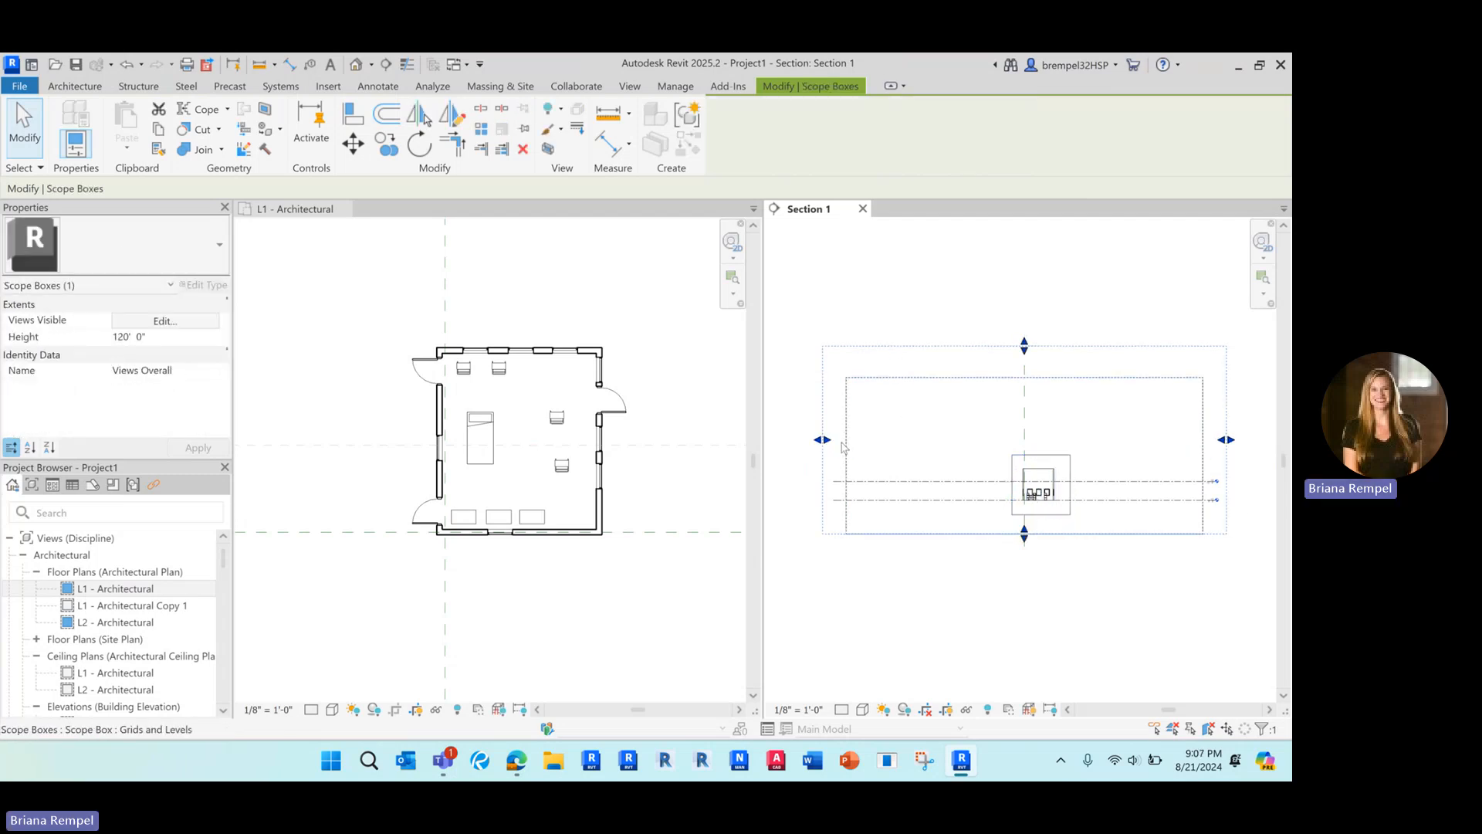
pyautogui.moveTo(846, 456); pyautogui.dragTo(1038, 405)
pyautogui.scroll(2, 1004, 480)
pyautogui.scroll(3, 1004, 480)
pyautogui.scroll(-5, 996, 463)
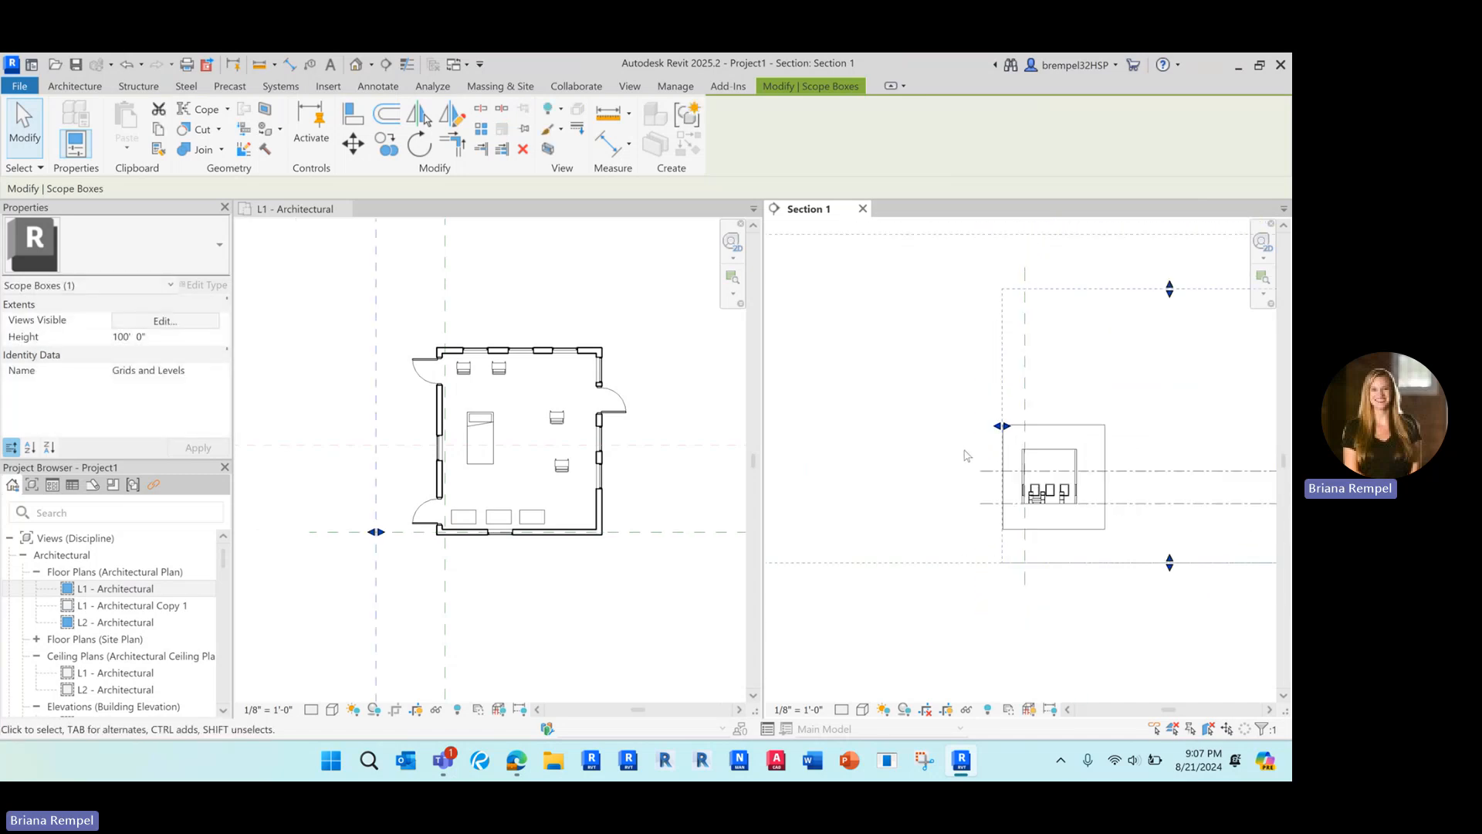
pyautogui.scroll(1, 1055, 502)
pyautogui.moveTo(1194, 421); pyautogui.dragTo(1196, 423)
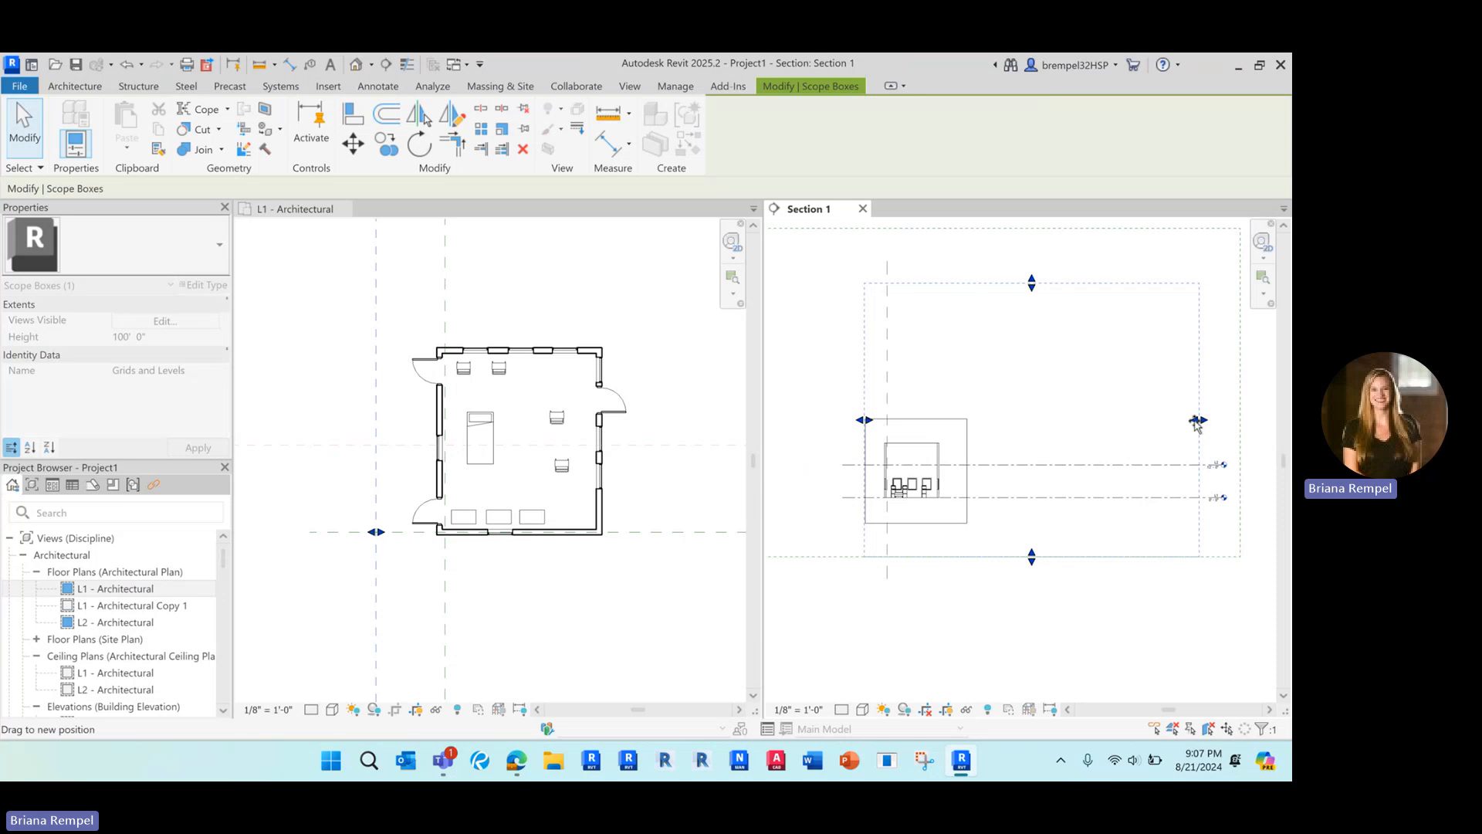
pyautogui.moveTo(965, 428); pyautogui.dragTo(966, 423)
pyautogui.moveTo(967, 342); pyautogui.dragTo(996, 417, button='middle')
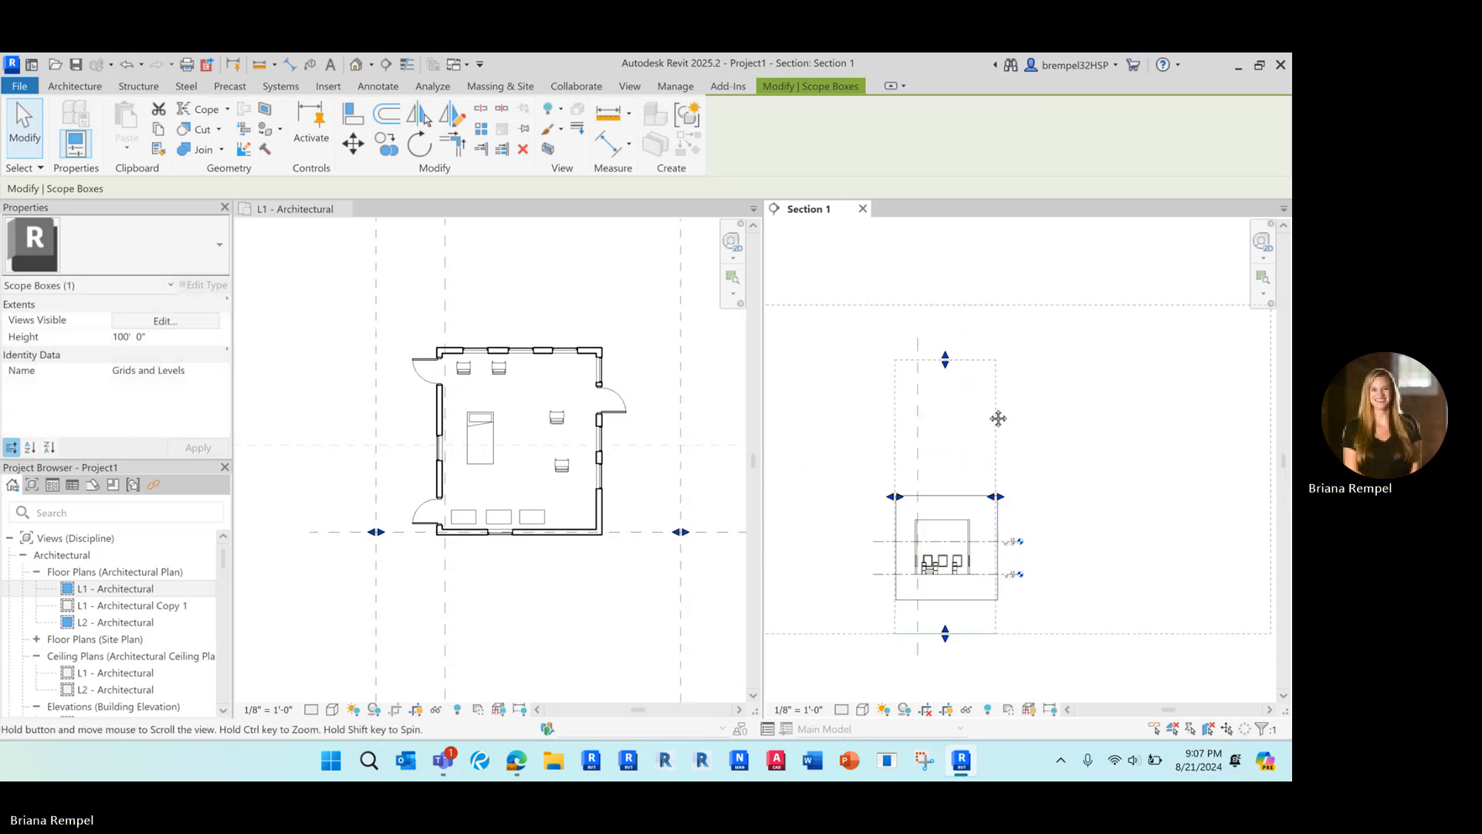
# Step: Reduce the Grids and Levels scope box height to about 39' 7" by lowering its upper edge and raising its lower edge around the room
pyautogui.moveTo(945, 360); pyautogui.dragTo(949, 369)
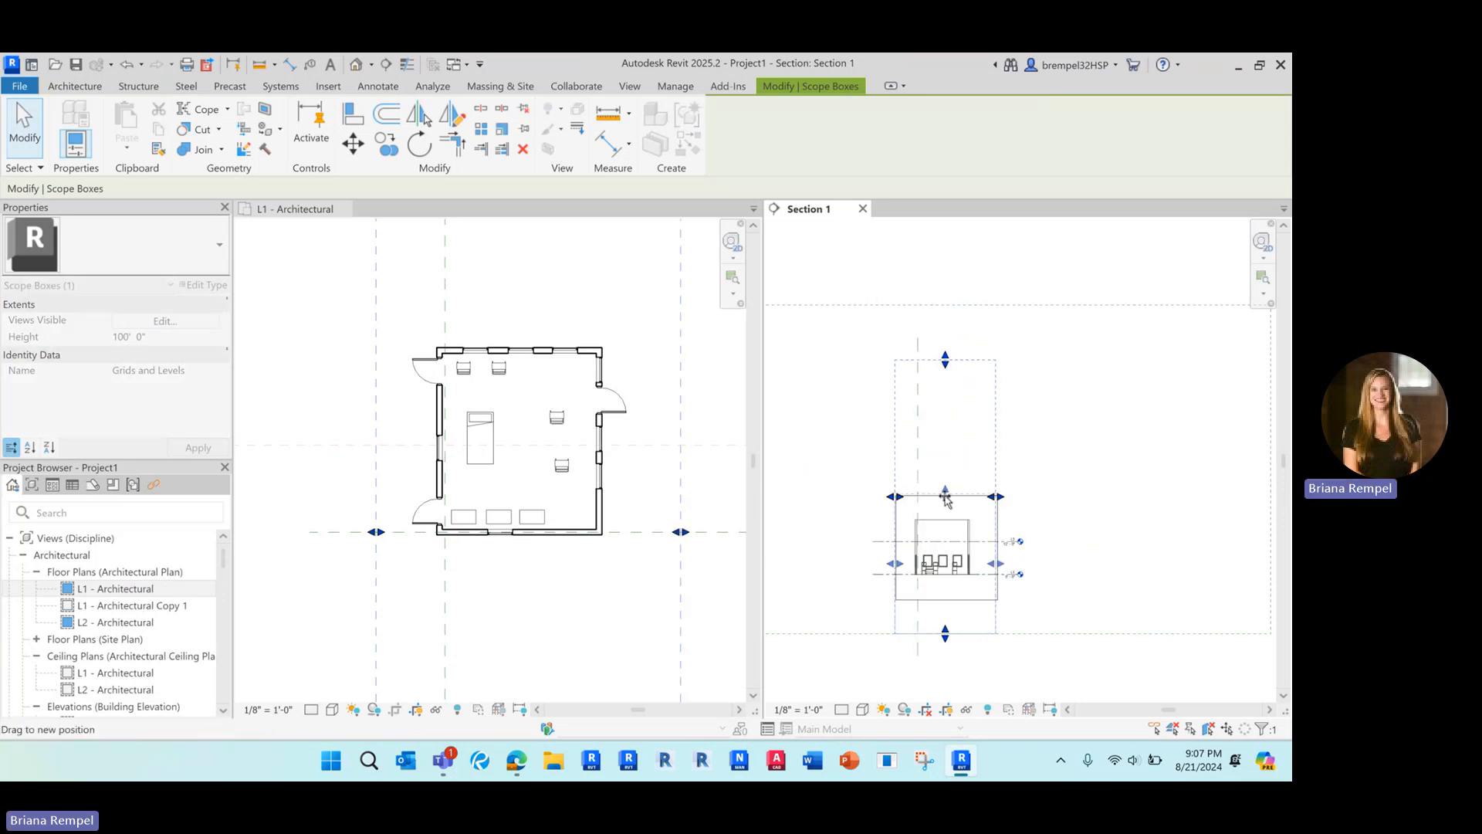
pyautogui.moveTo(945, 495); pyautogui.dragTo(945, 493)
pyautogui.scroll(-3, 936, 402)
pyautogui.scroll(4, 943, 553)
pyautogui.moveTo(942, 552); pyautogui.dragTo(944, 515)
pyautogui.scroll(-3, 942, 515)
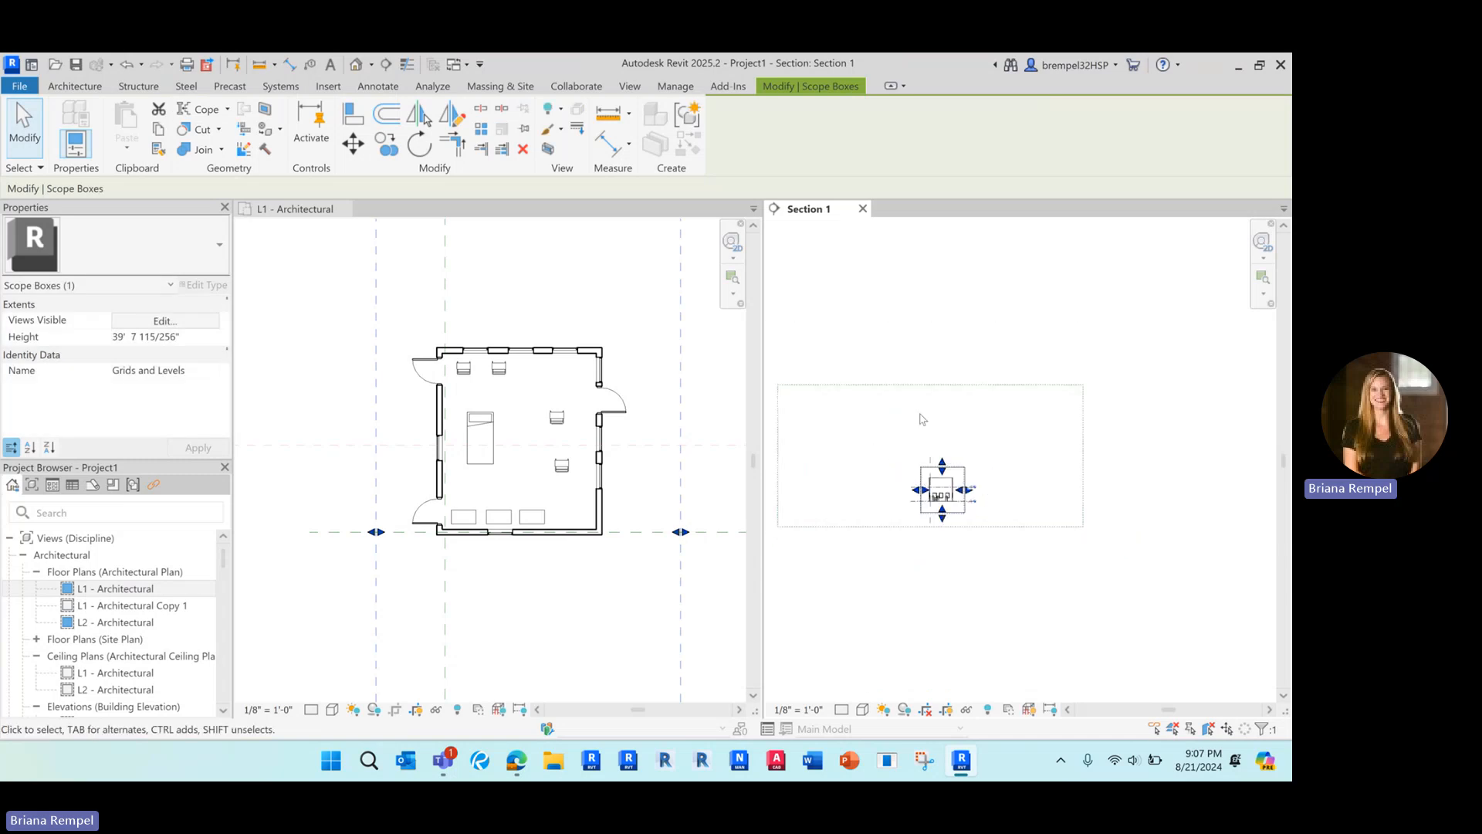
# Step: Hide the Views Overall scope box as an element in the Section 1 view
pyautogui.click(840, 385)
pyautogui.moveTo(839, 419); pyautogui.dragTo(864, 438, button='middle')
pyautogui.scroll(-2, 864, 437)
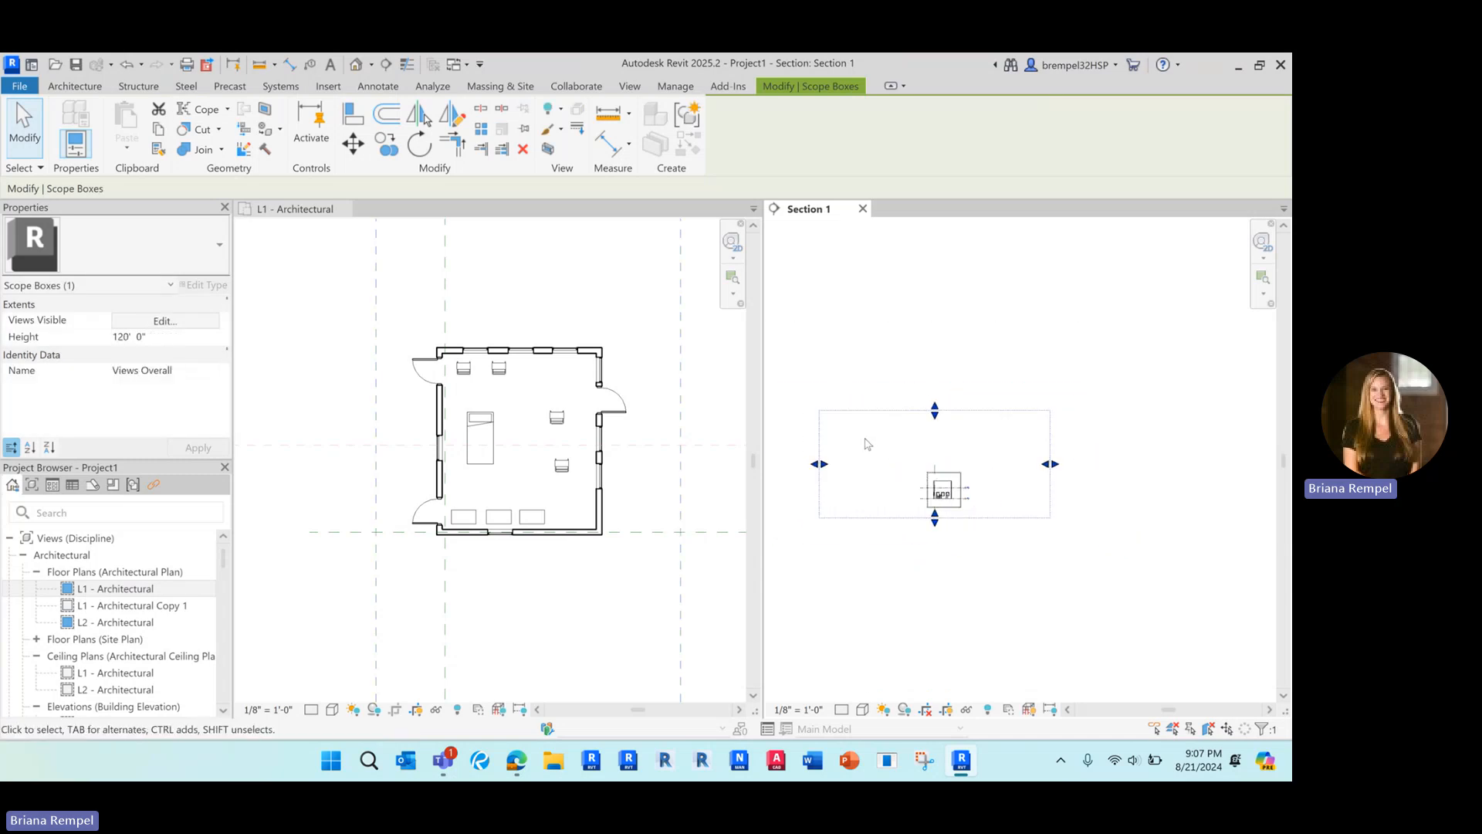
pyautogui.scroll(1, 858, 423)
pyautogui.scroll(1, 858, 427)
pyautogui.rightClick(854, 421)
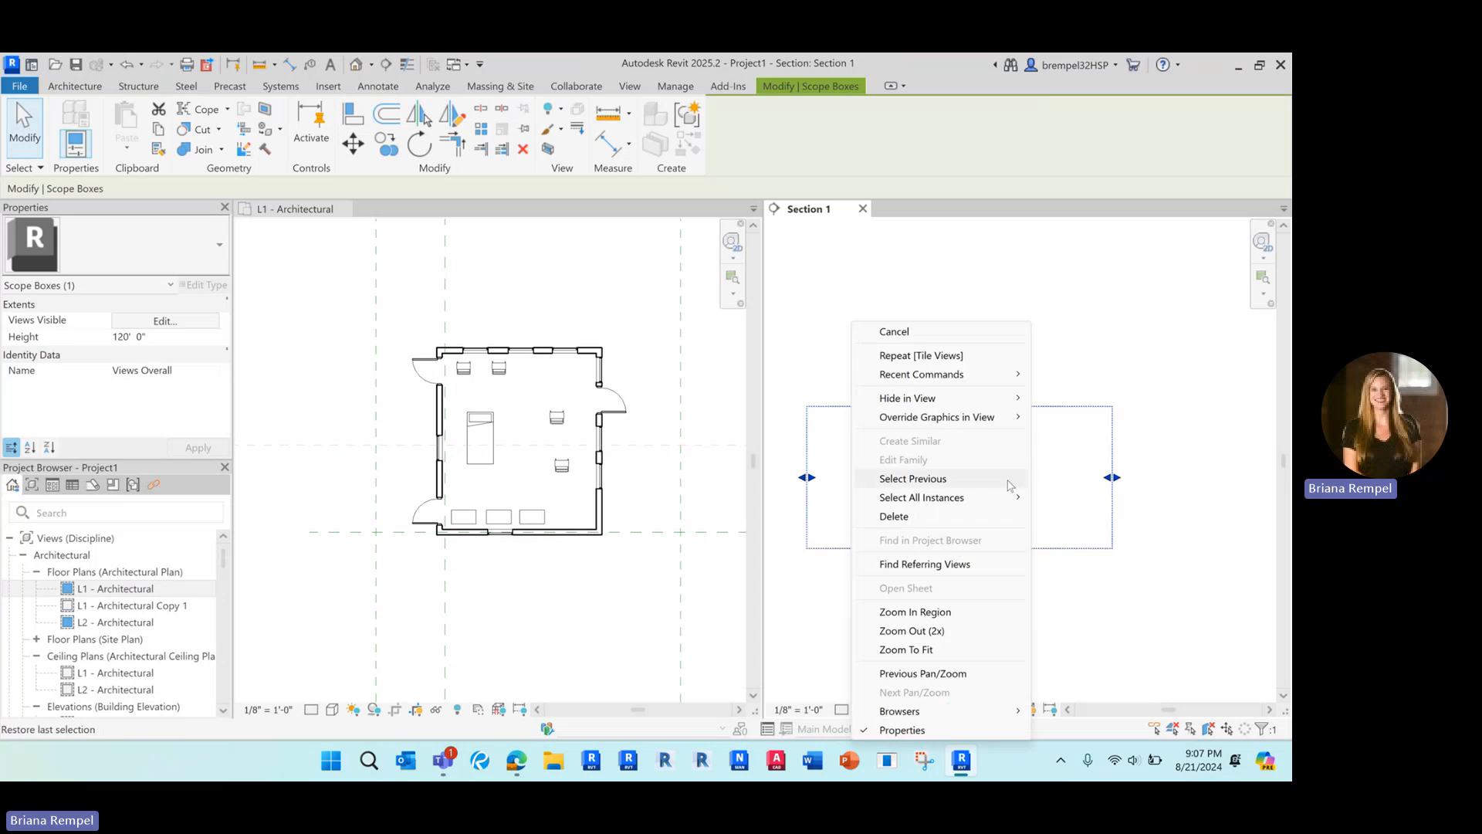
pyautogui.moveTo(1017, 406)
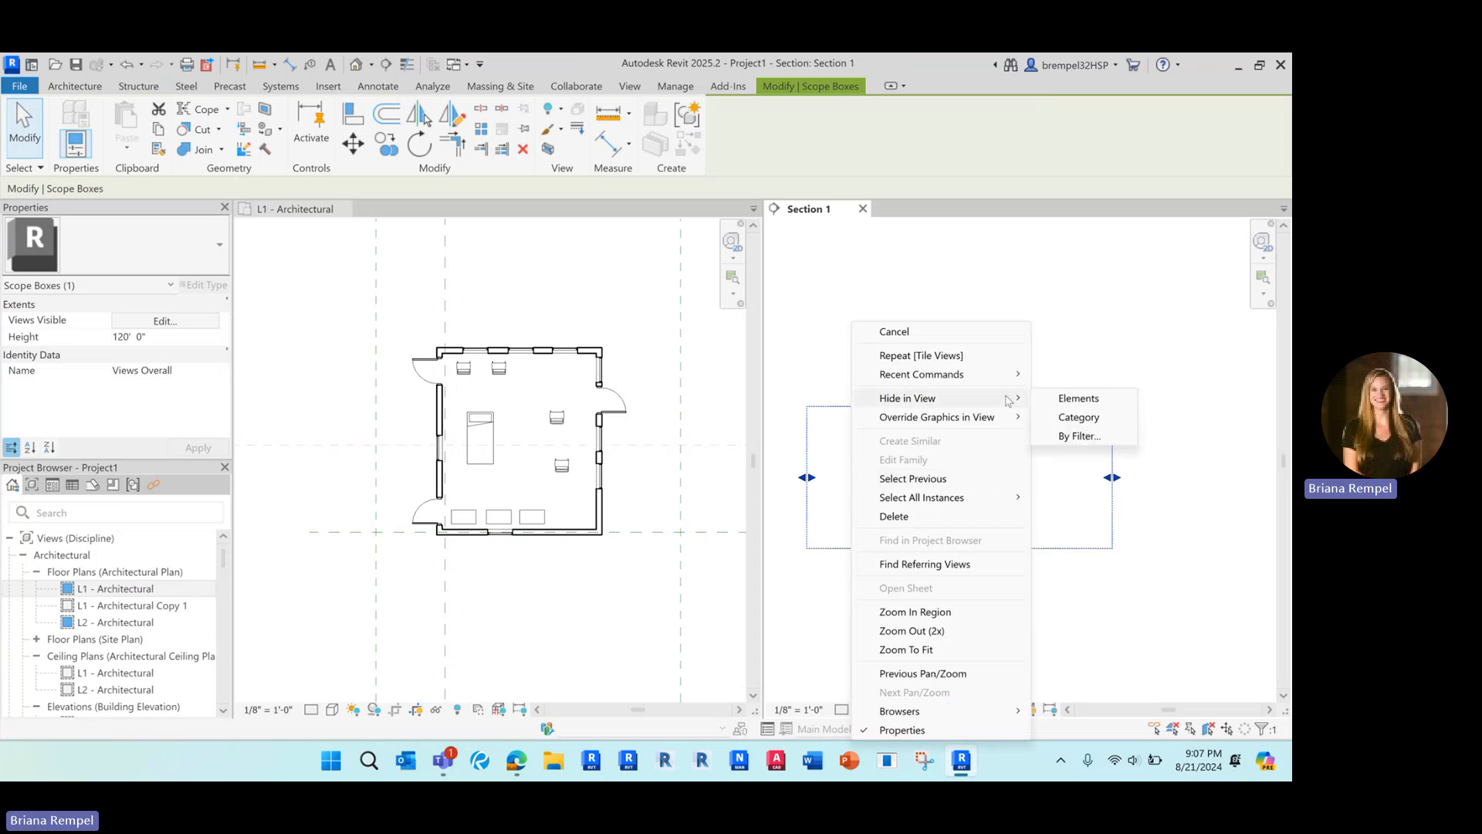
pyautogui.click(1079, 399)
pyautogui.scroll(-2, 977, 558)
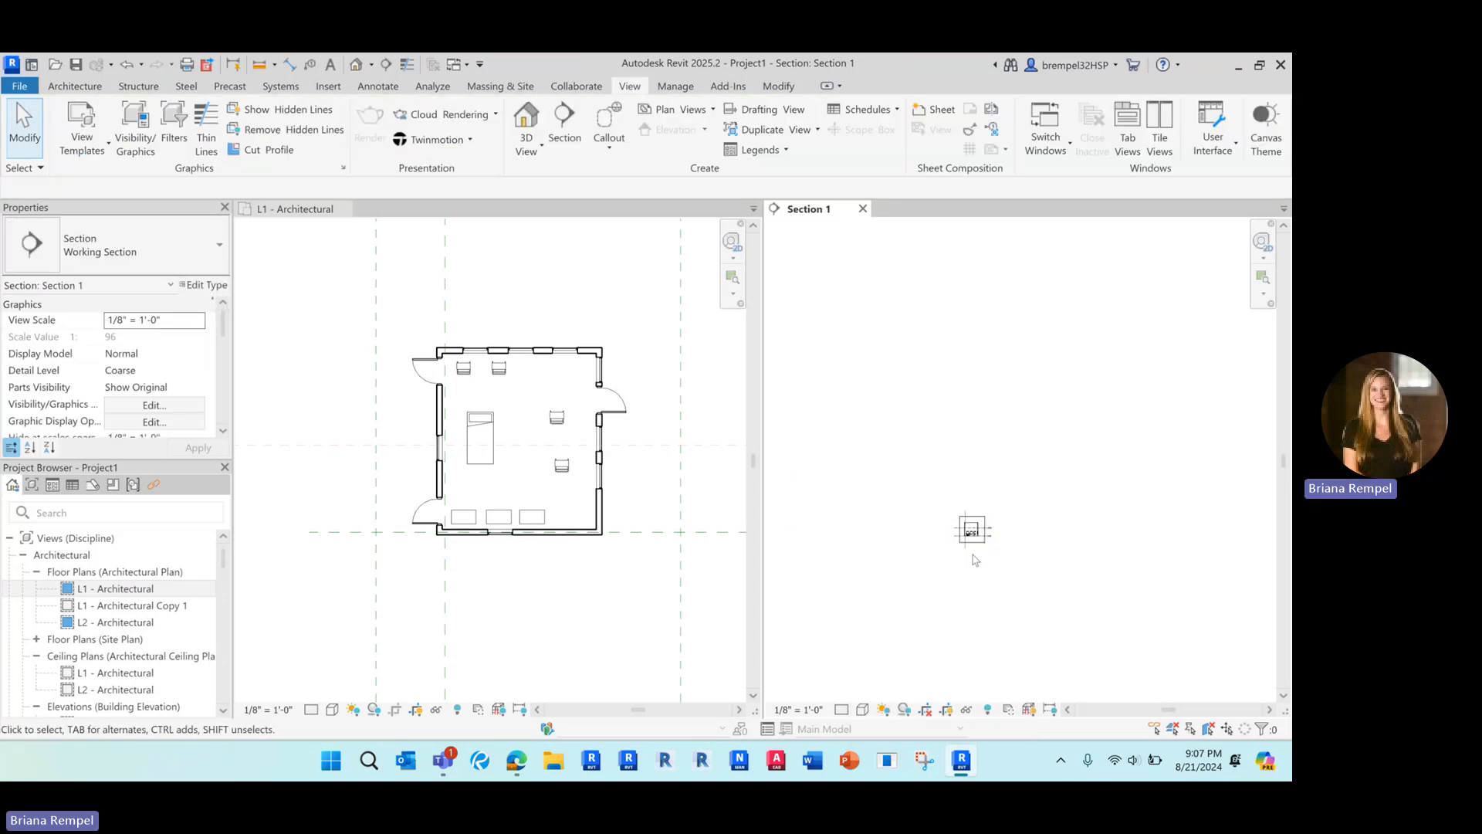
pyautogui.scroll(9, 968, 550)
# Step: Toggle the L1 - Architectural plan's Crop Region Visible property off and on, and review its remaining view properties
pyautogui.click(519, 441)
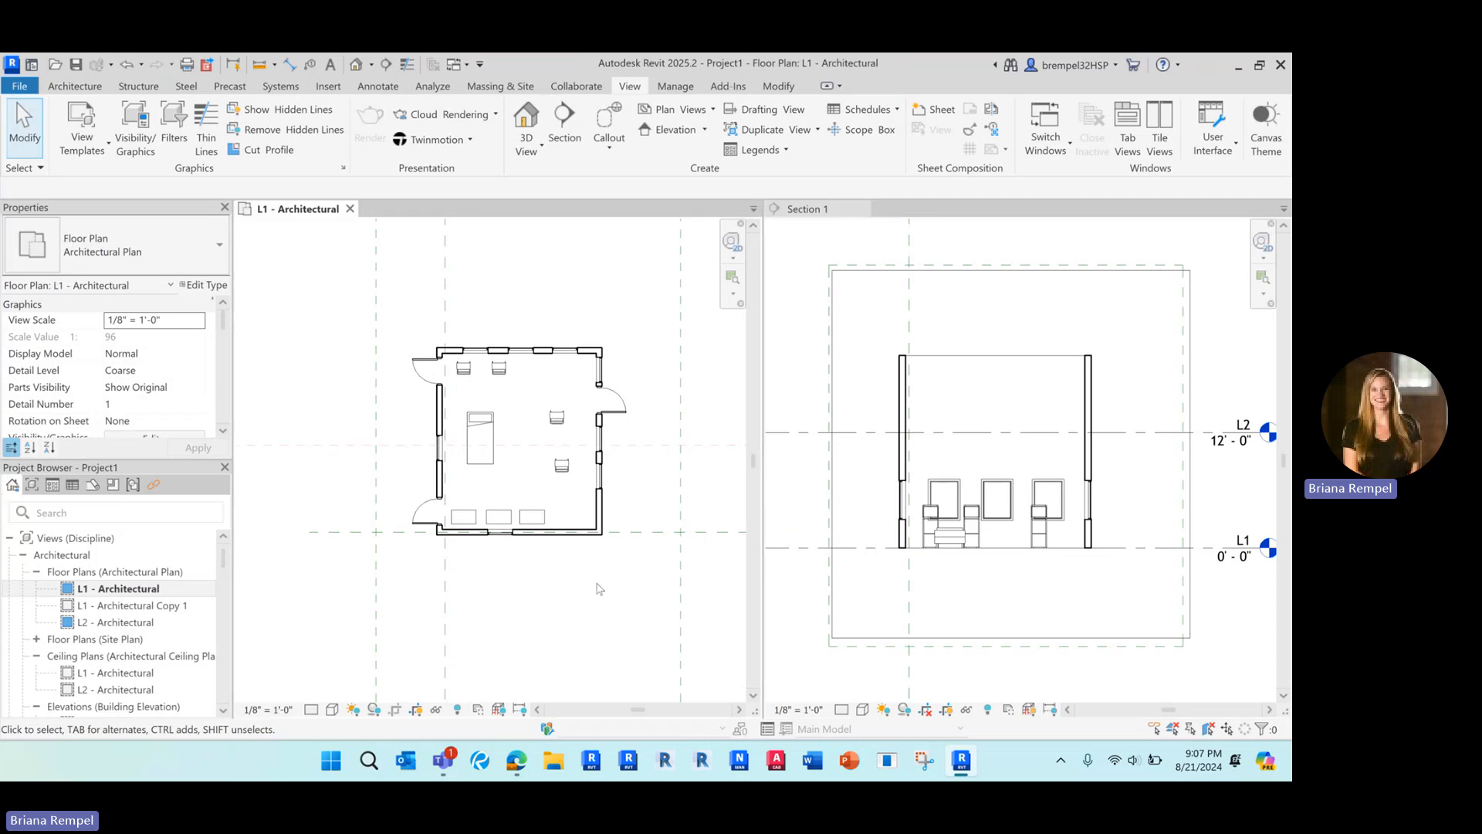
pyautogui.scroll(-5, 513, 455)
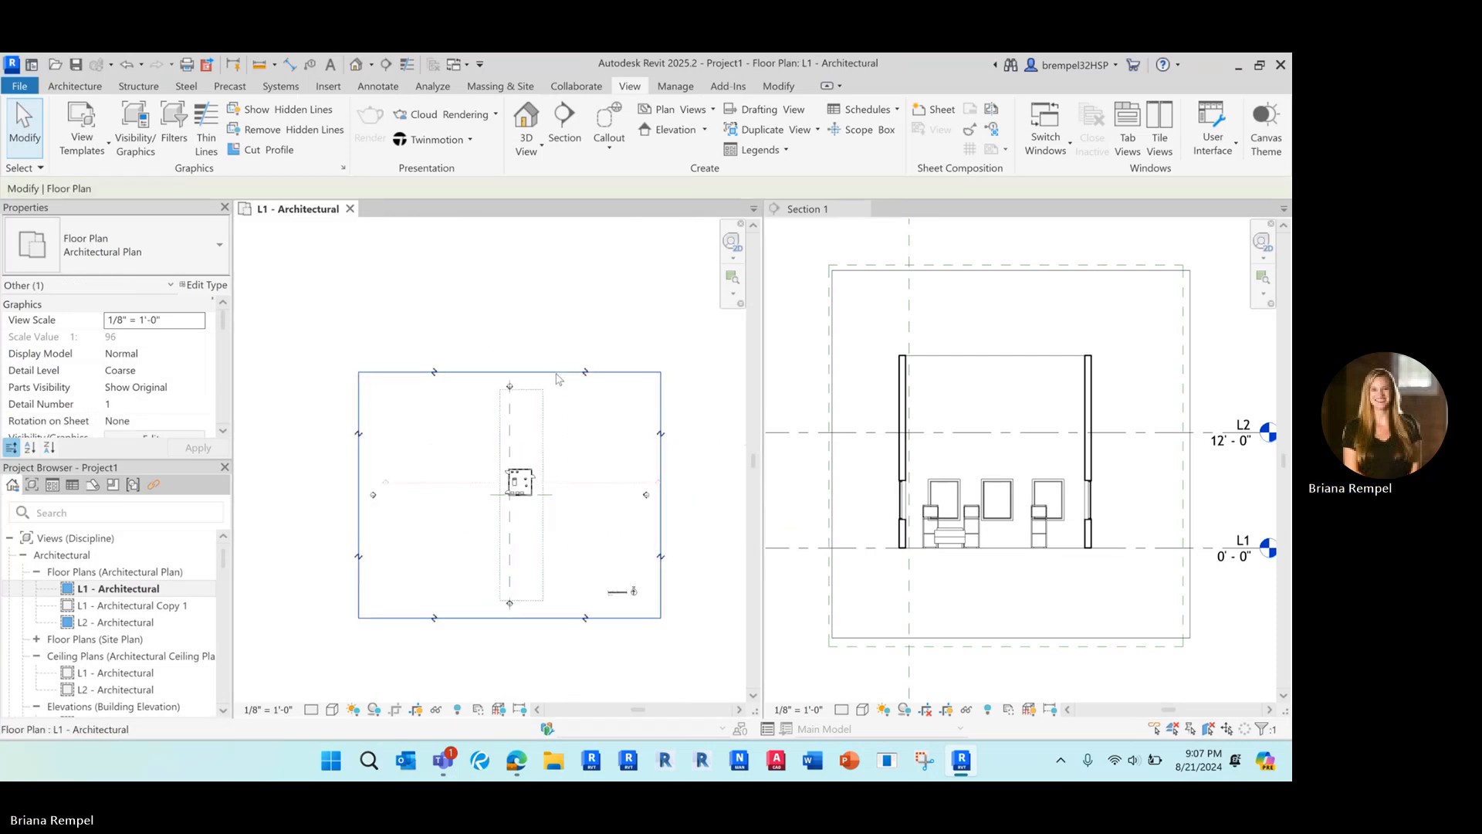
pyautogui.click(557, 373)
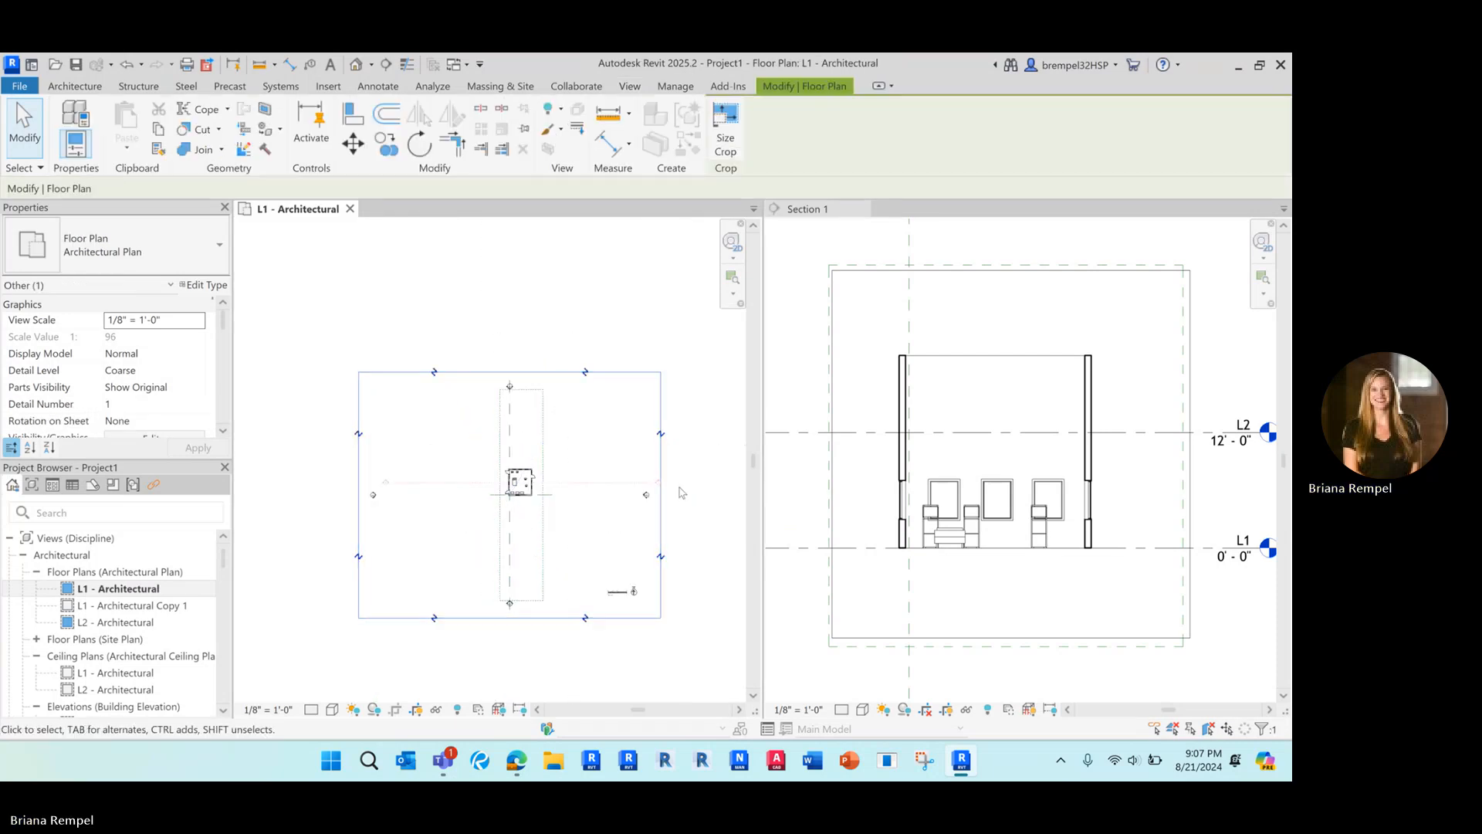
pyautogui.scroll(-5, 193, 360)
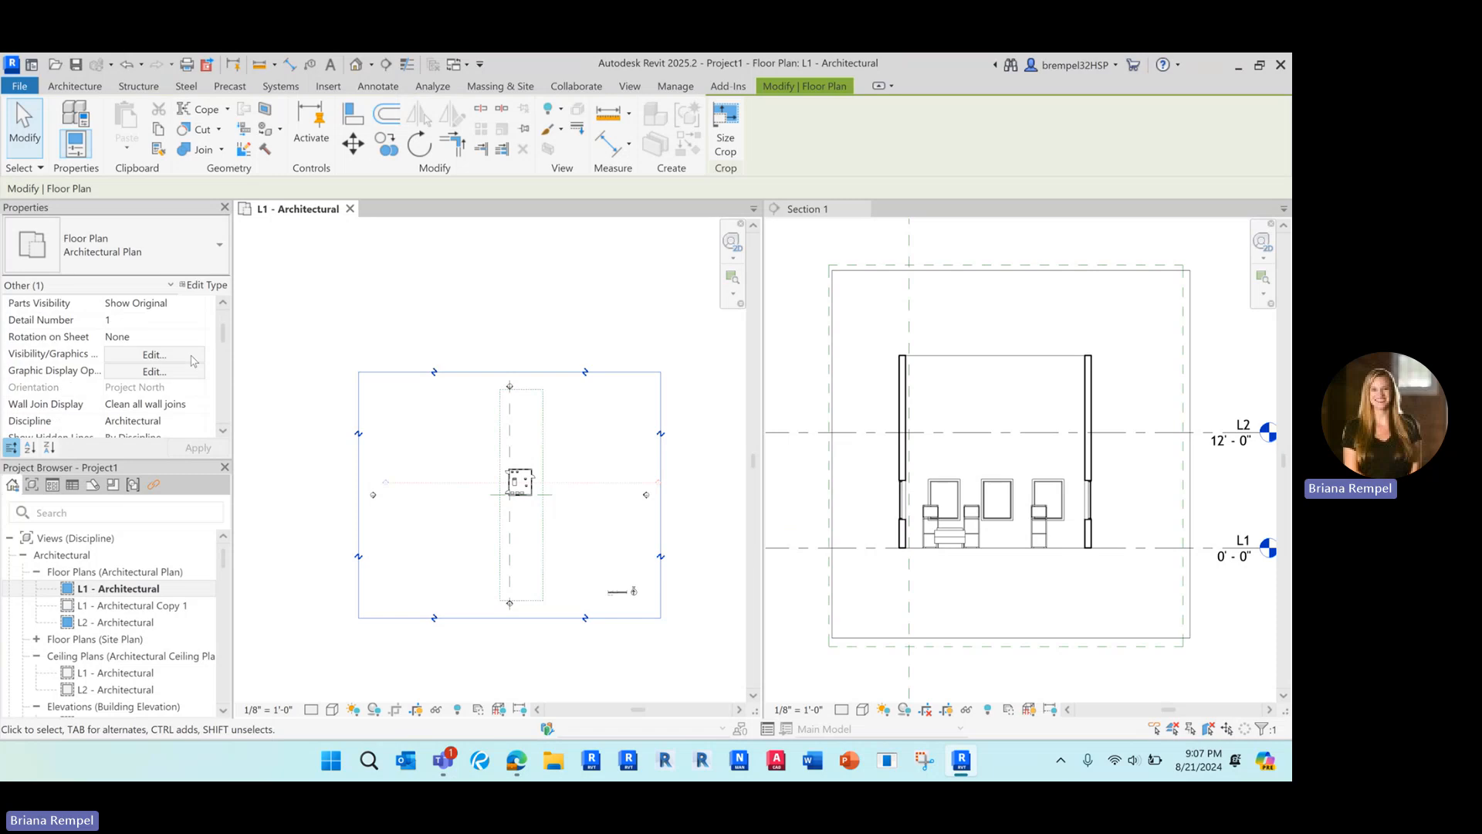
pyautogui.scroll(-3, 193, 360)
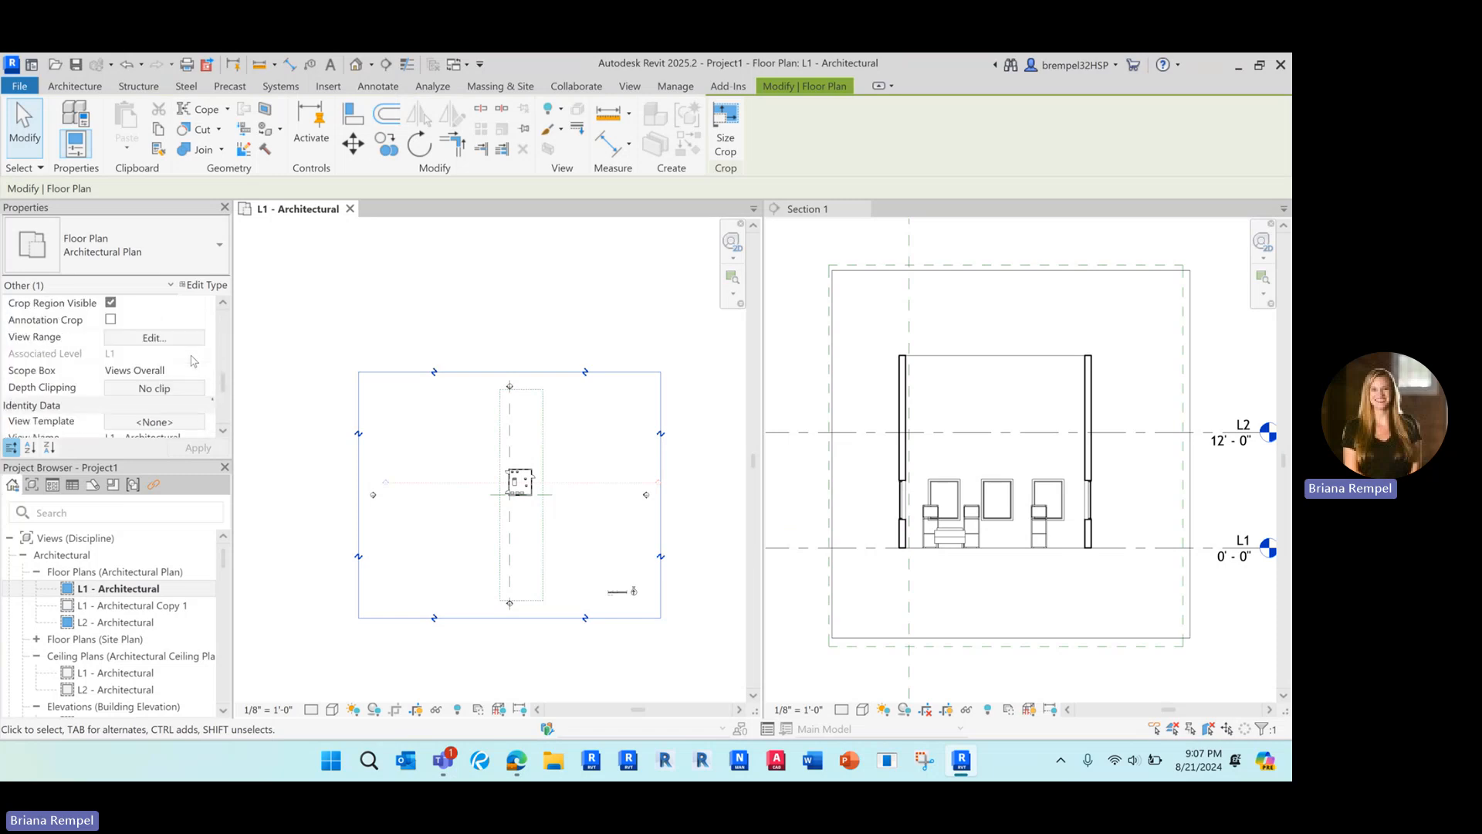
pyautogui.scroll(1, 193, 361)
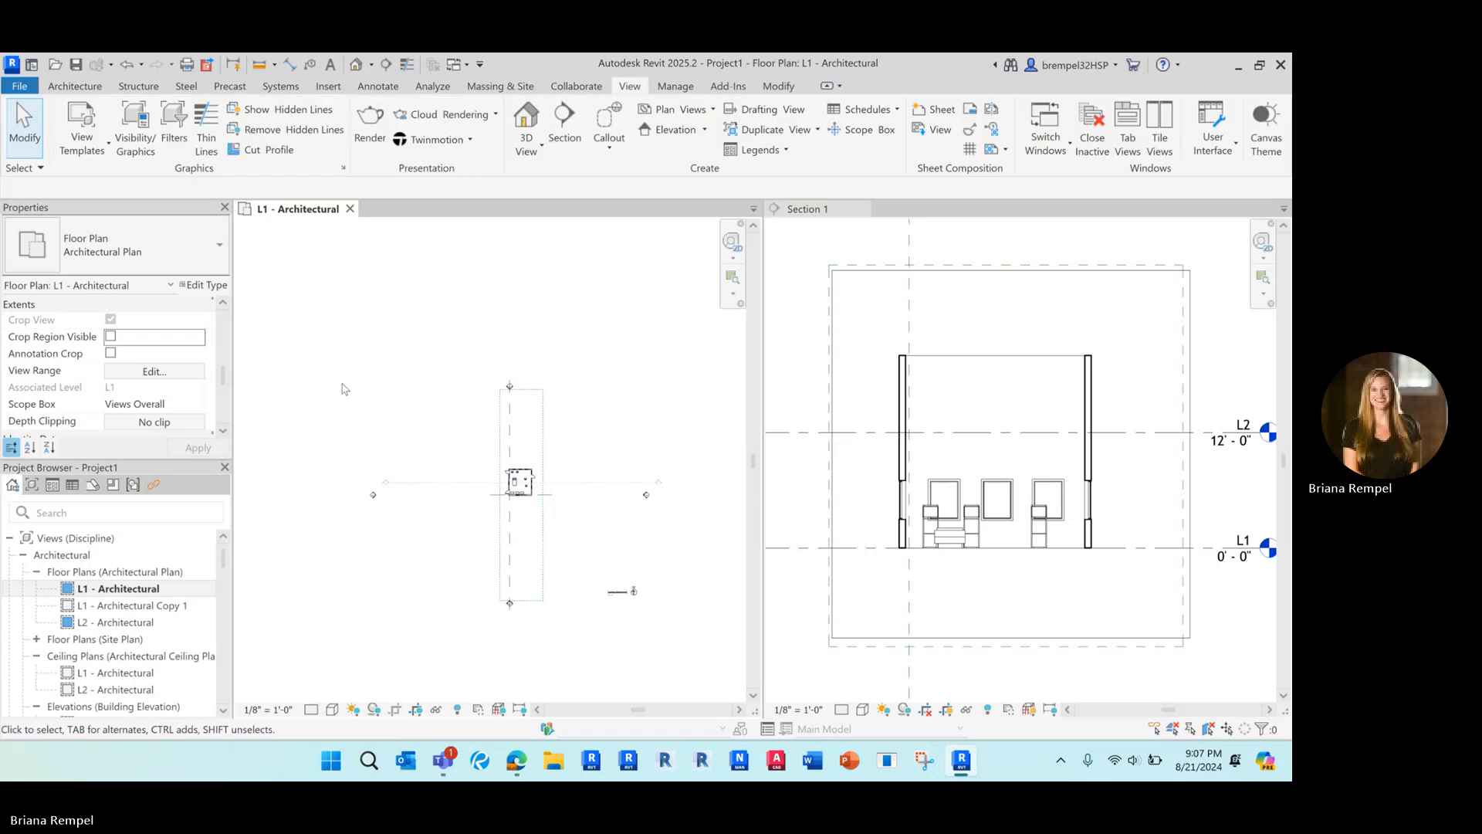
pyautogui.click(109, 336)
pyautogui.scroll(-1, 372, 427)
pyautogui.moveTo(373, 496); pyautogui.dragTo(376, 466, button='middle')
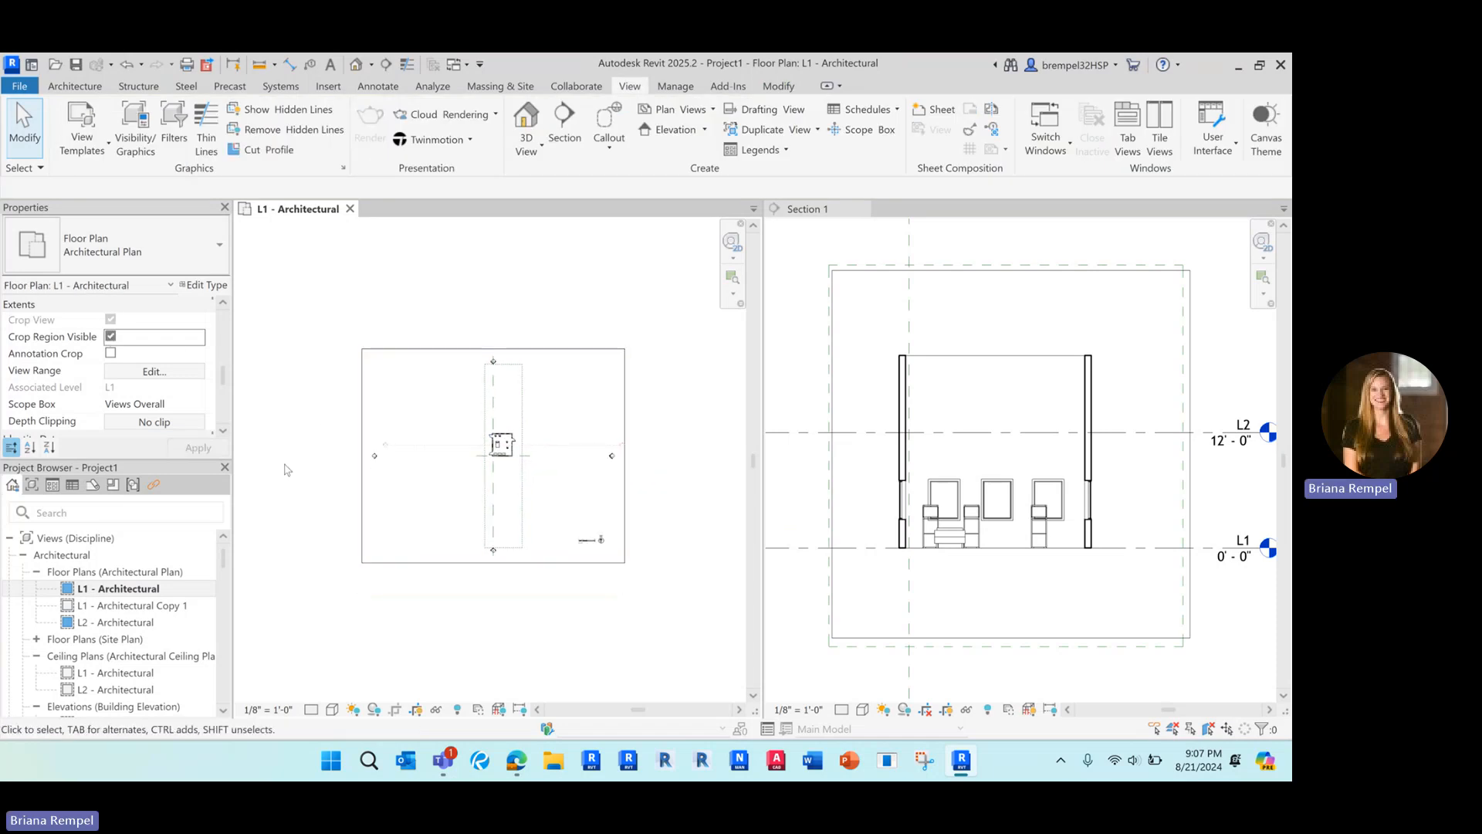
pyautogui.scroll(5, 215, 408)
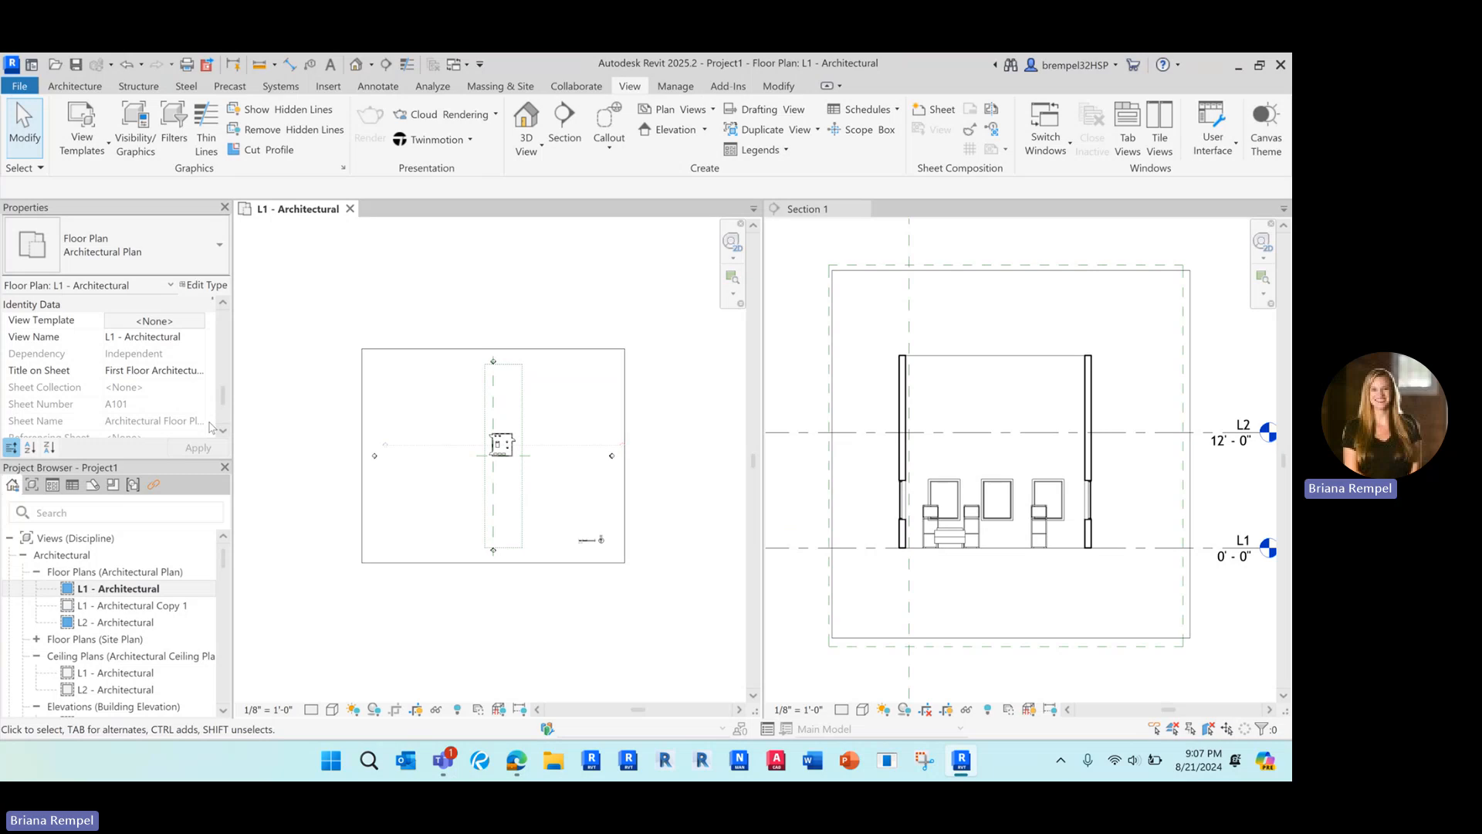
pyautogui.scroll(-3, 200, 398)
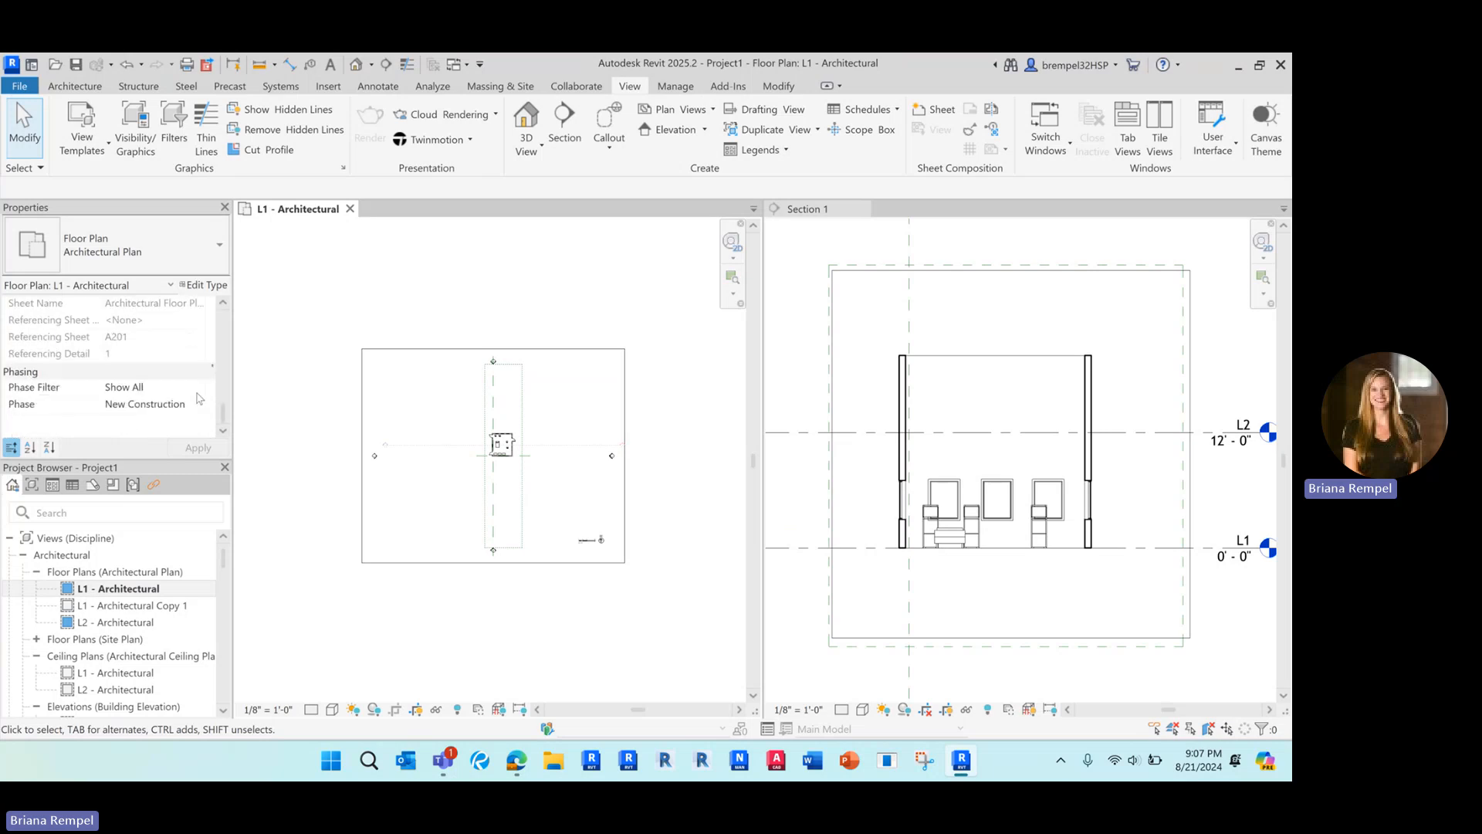
pyautogui.scroll(4, 184, 377)
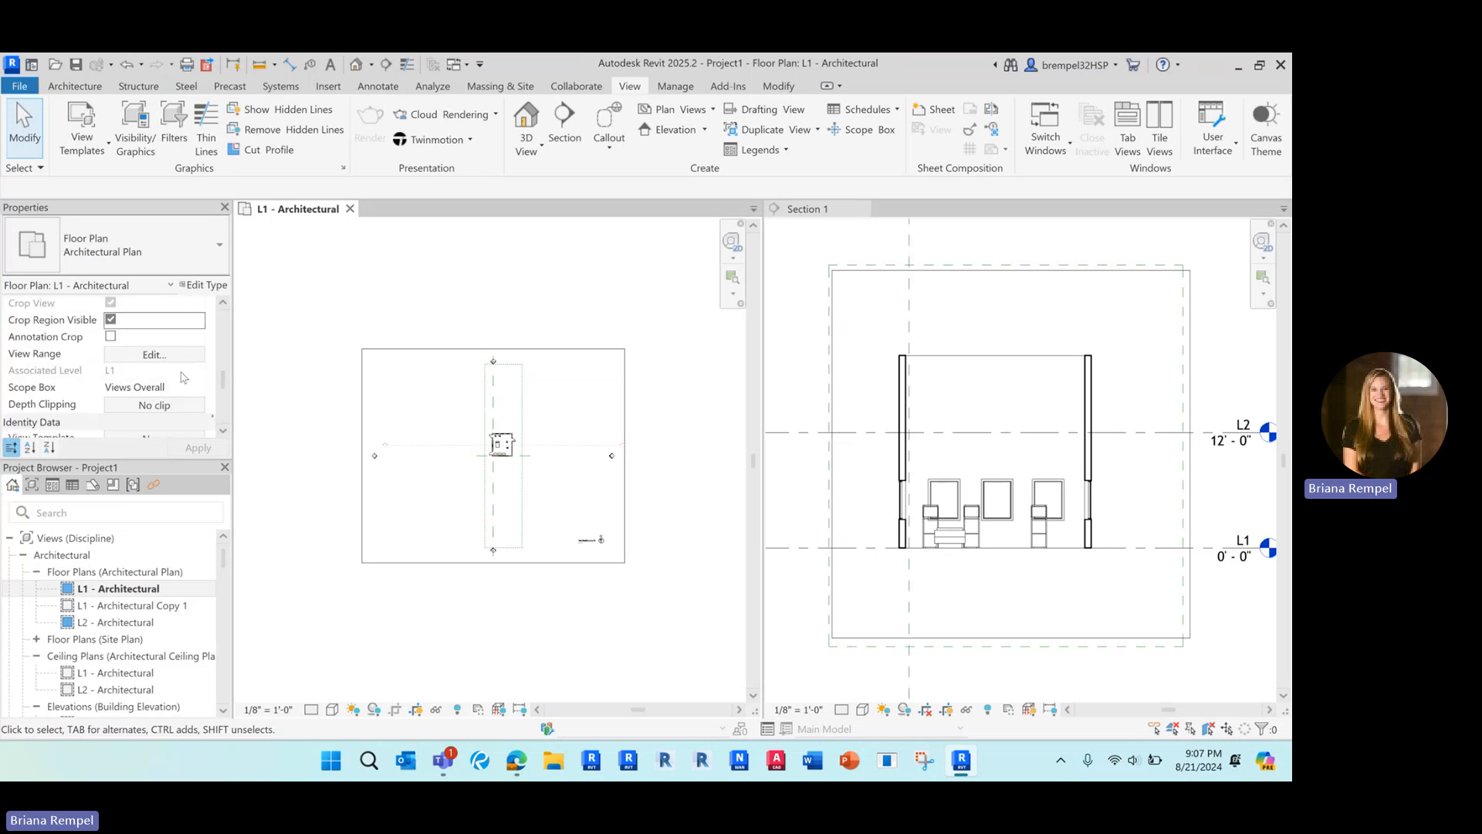
# Step: Select the Section 1 line in the plan and the cut window in Section 1 to compare how both views highlight them
pyautogui.scroll(5, 568, 442)
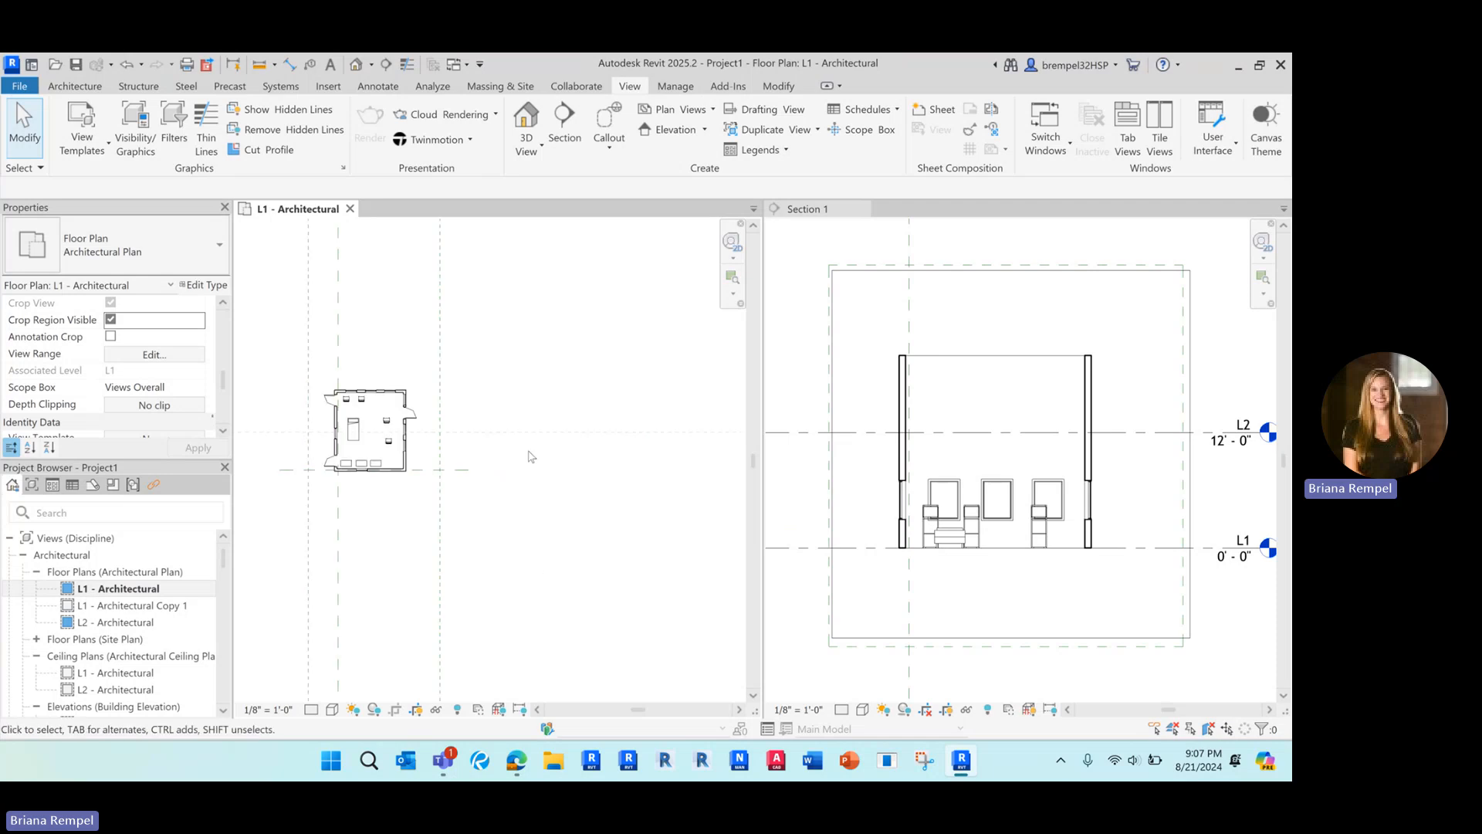
pyautogui.click(481, 441)
pyautogui.press('Escape')
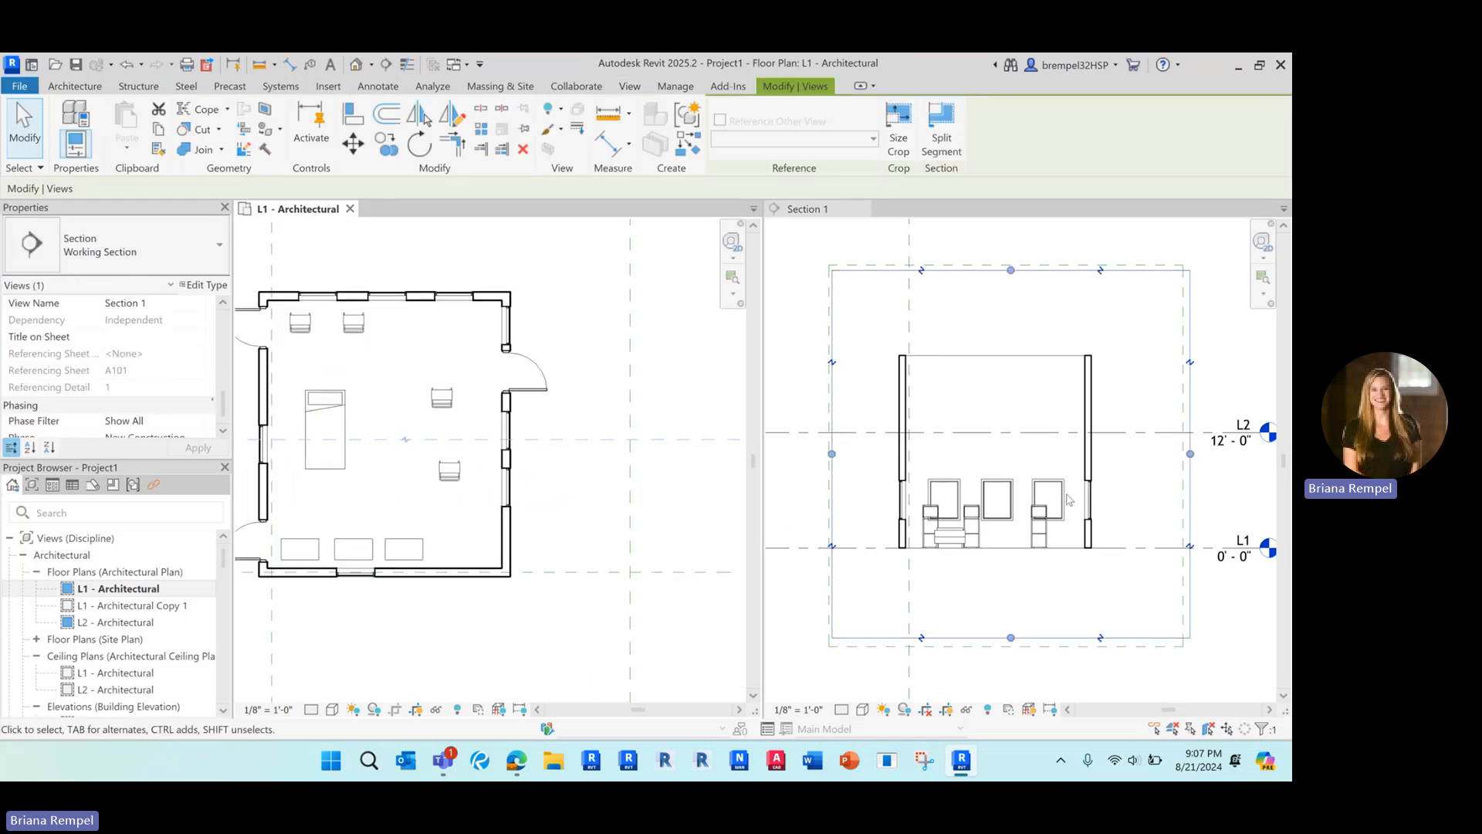
pyautogui.scroll(2, 863, 503)
pyautogui.click(907, 510)
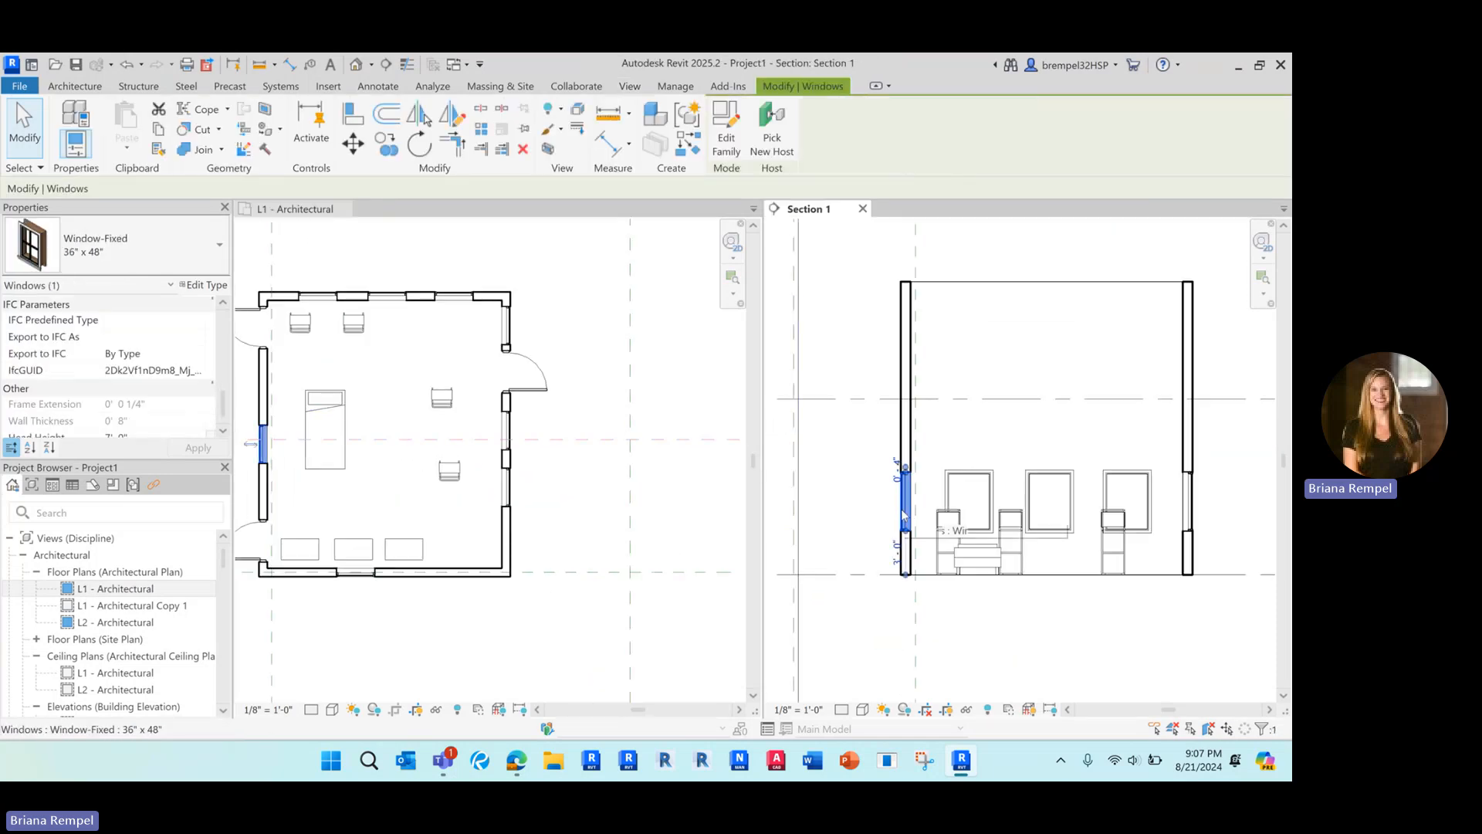
pyautogui.scroll(2, 903, 511)
pyautogui.scroll(3, 391, 441)
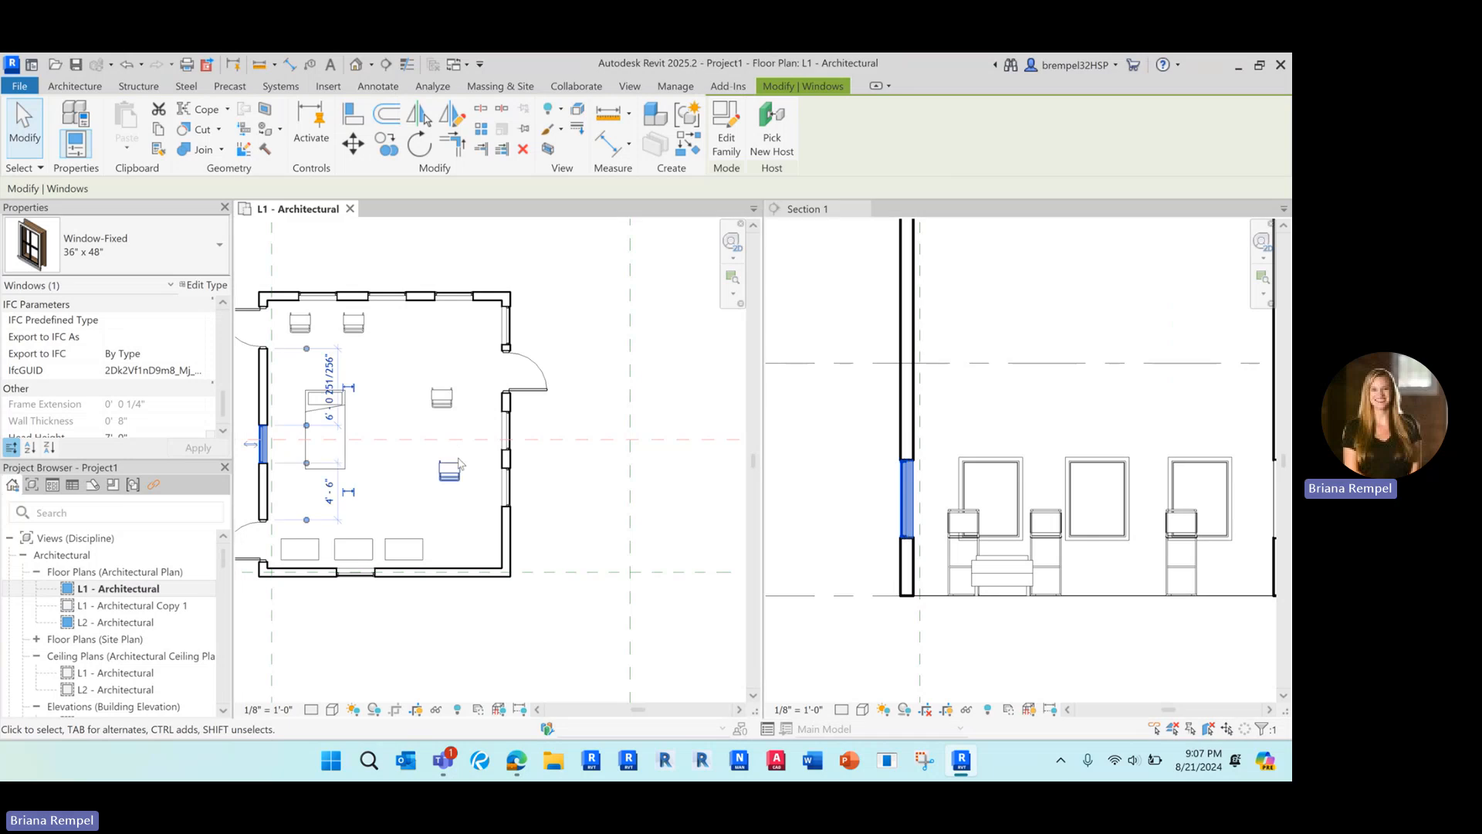
# Step: Move the Section 1 line down in the plan to just above the three objects along the south wall, and review Section 1
pyautogui.moveTo(391, 441); pyautogui.dragTo(571, 473, button='middle')
pyautogui.scroll(-1, 571, 473)
pyautogui.moveTo(522, 460); pyautogui.dragTo(487, 449, button='middle')
pyautogui.click(494, 441)
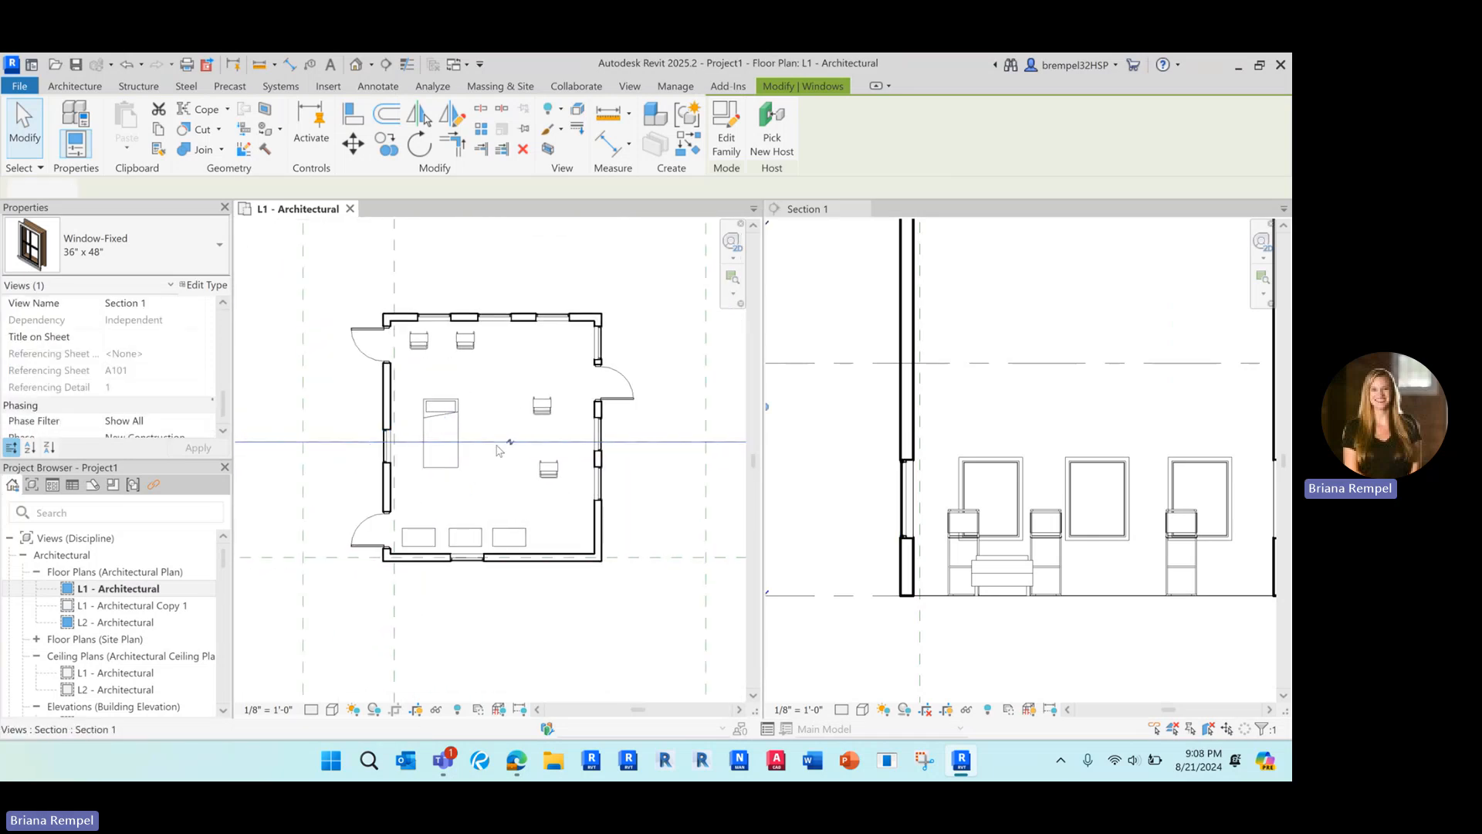
pyautogui.moveTo(494, 441); pyautogui.dragTo(494, 489)
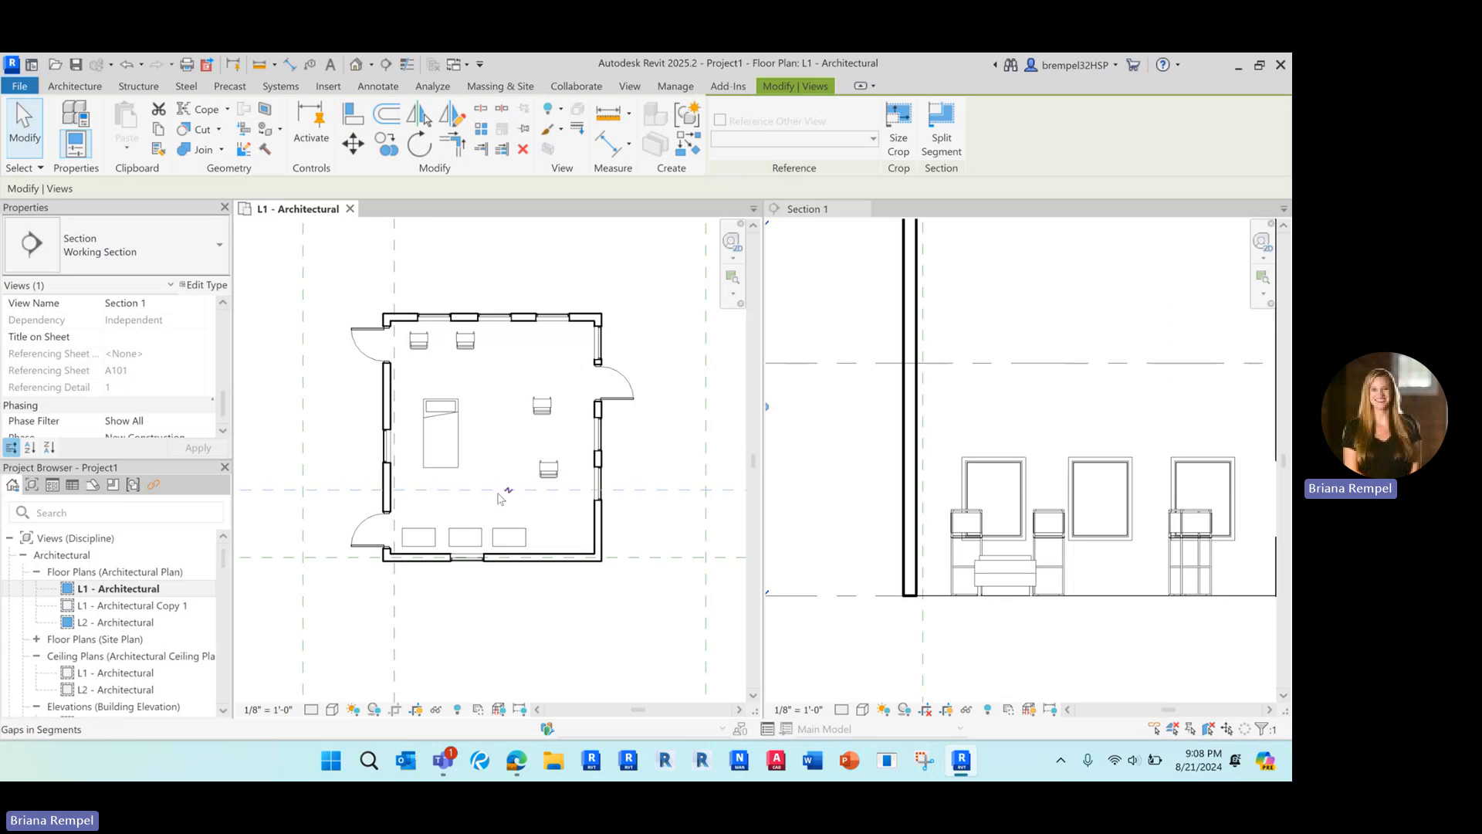
pyautogui.scroll(-2, 500, 487)
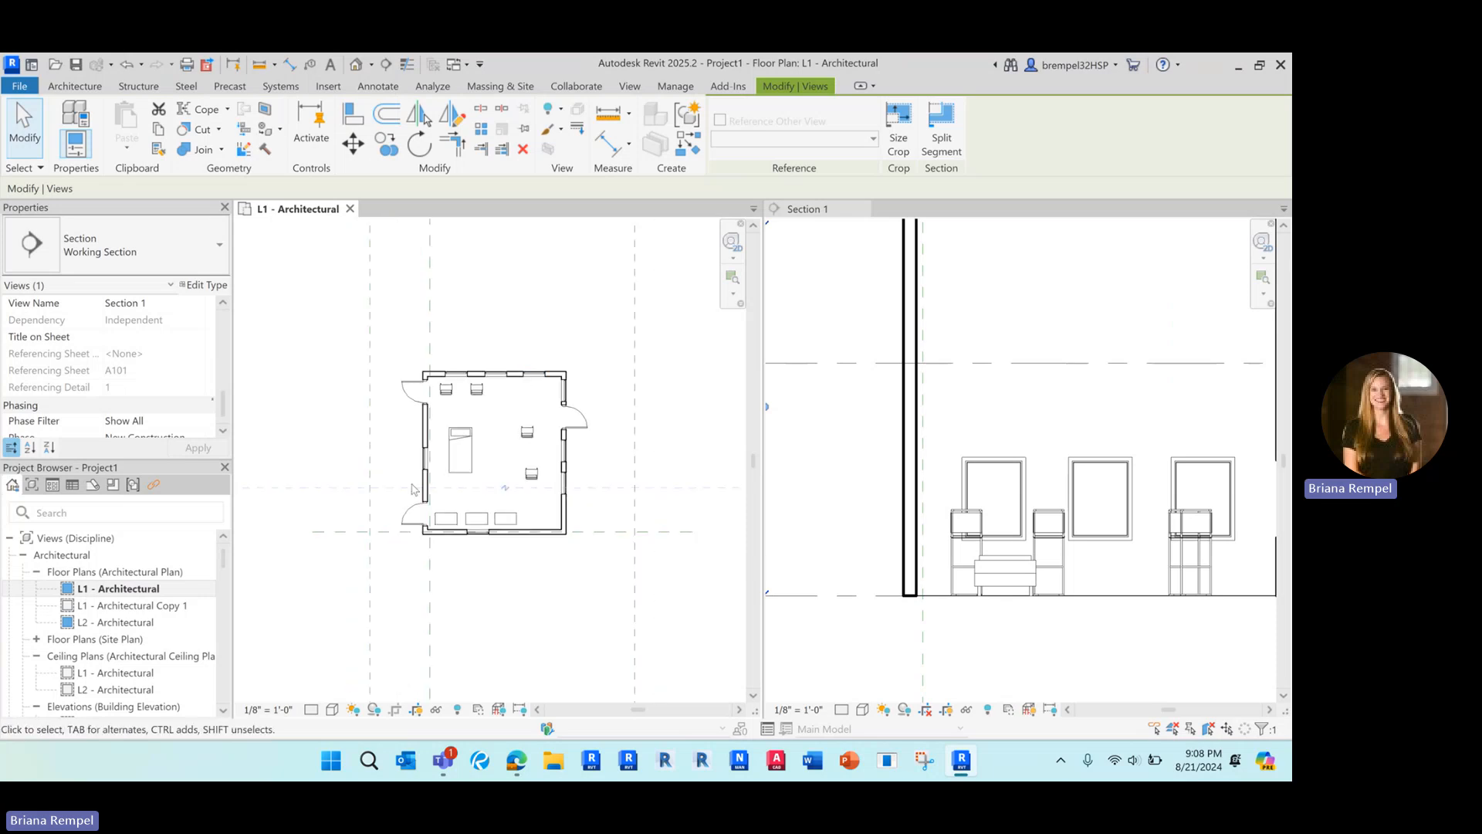
pyautogui.scroll(-2, 976, 423)
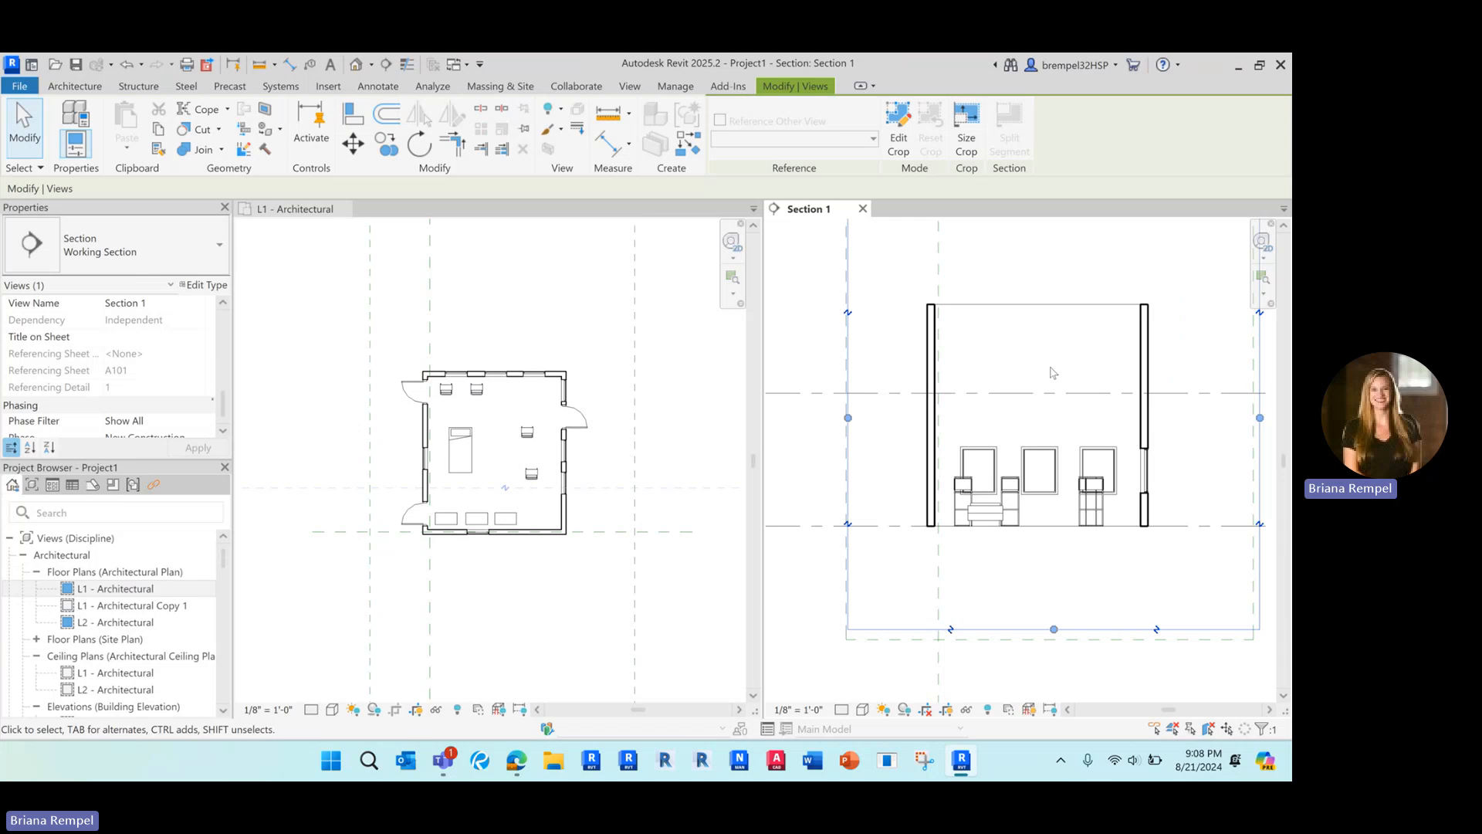
pyautogui.scroll(2, 1012, 360)
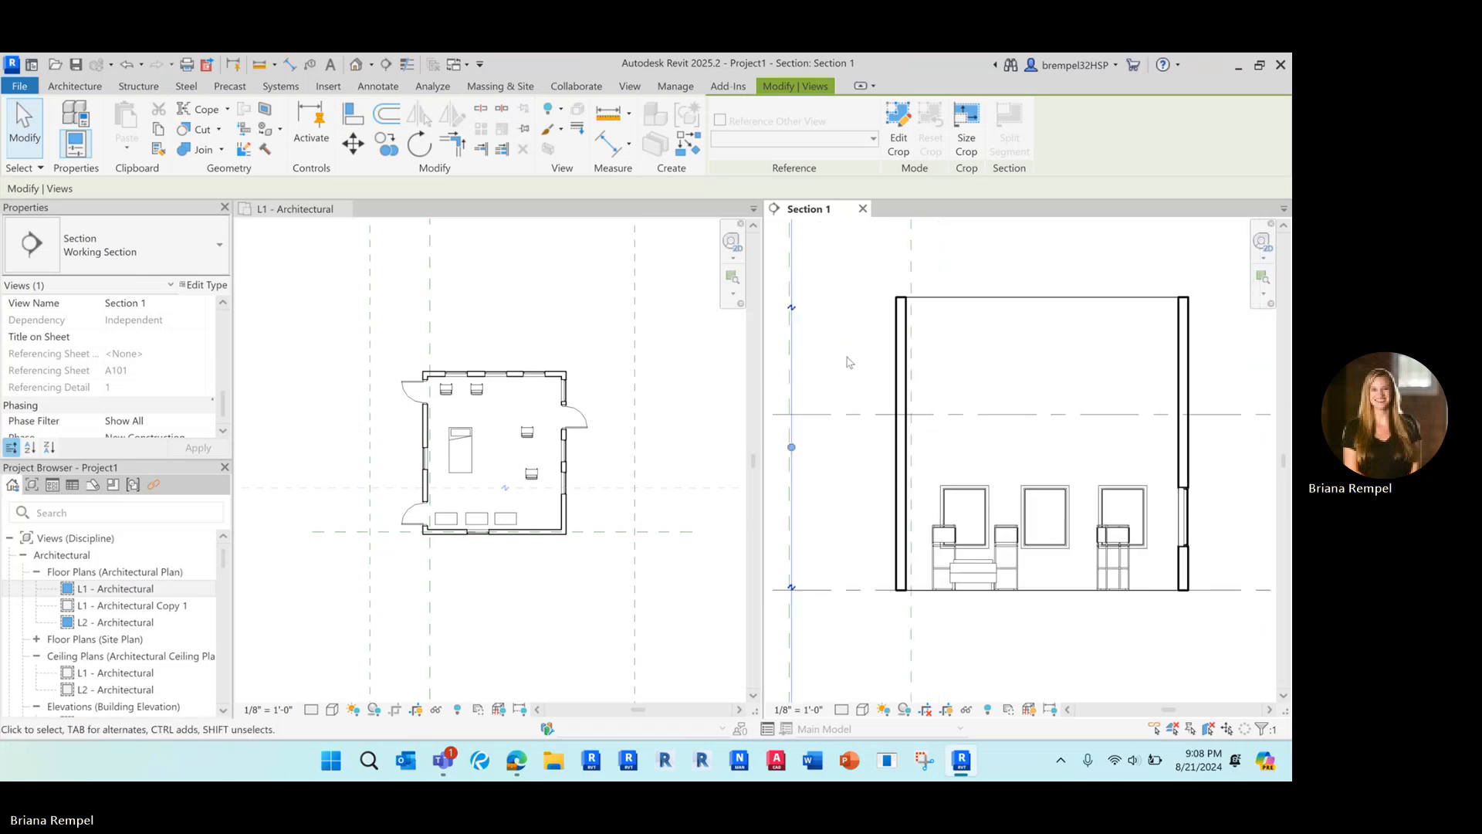
pyautogui.press('Escape')
# Step: Create a north-south Building Section through the room in the L1 - Architectural plan, looking toward the east wall
pyautogui.click(627, 386)
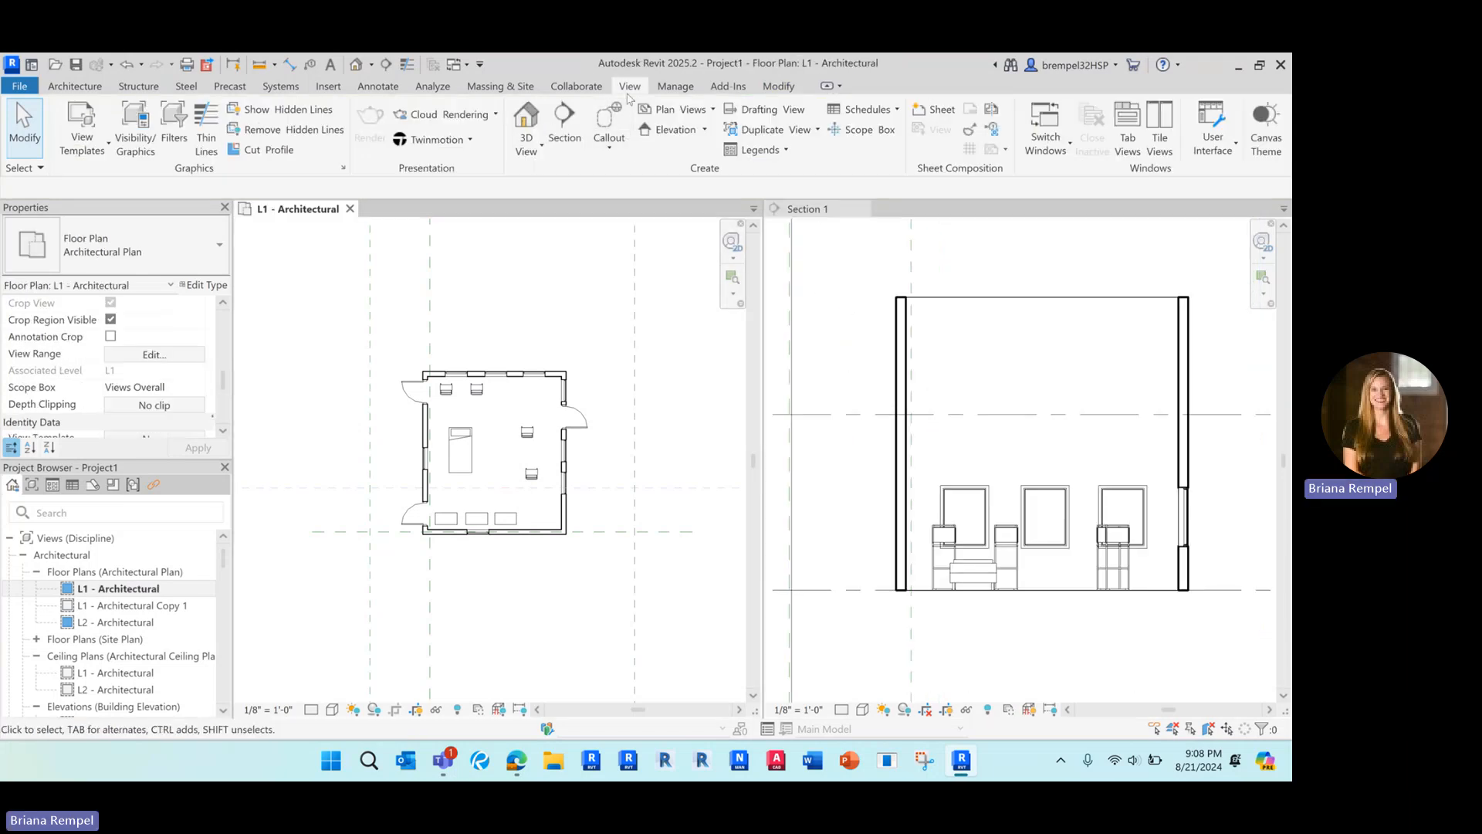
pyautogui.click(565, 122)
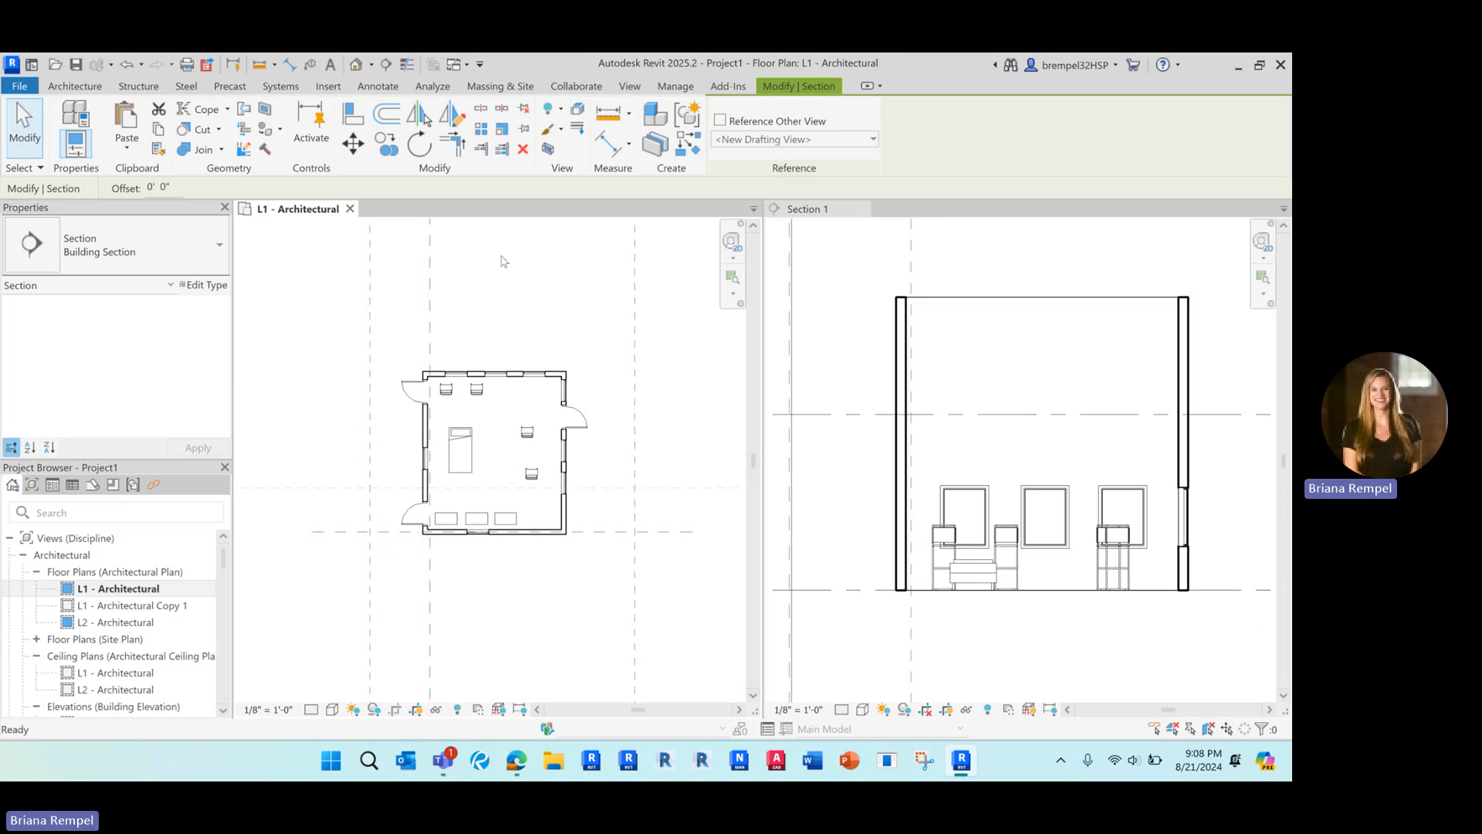
pyautogui.click(510, 342)
pyautogui.click(510, 560)
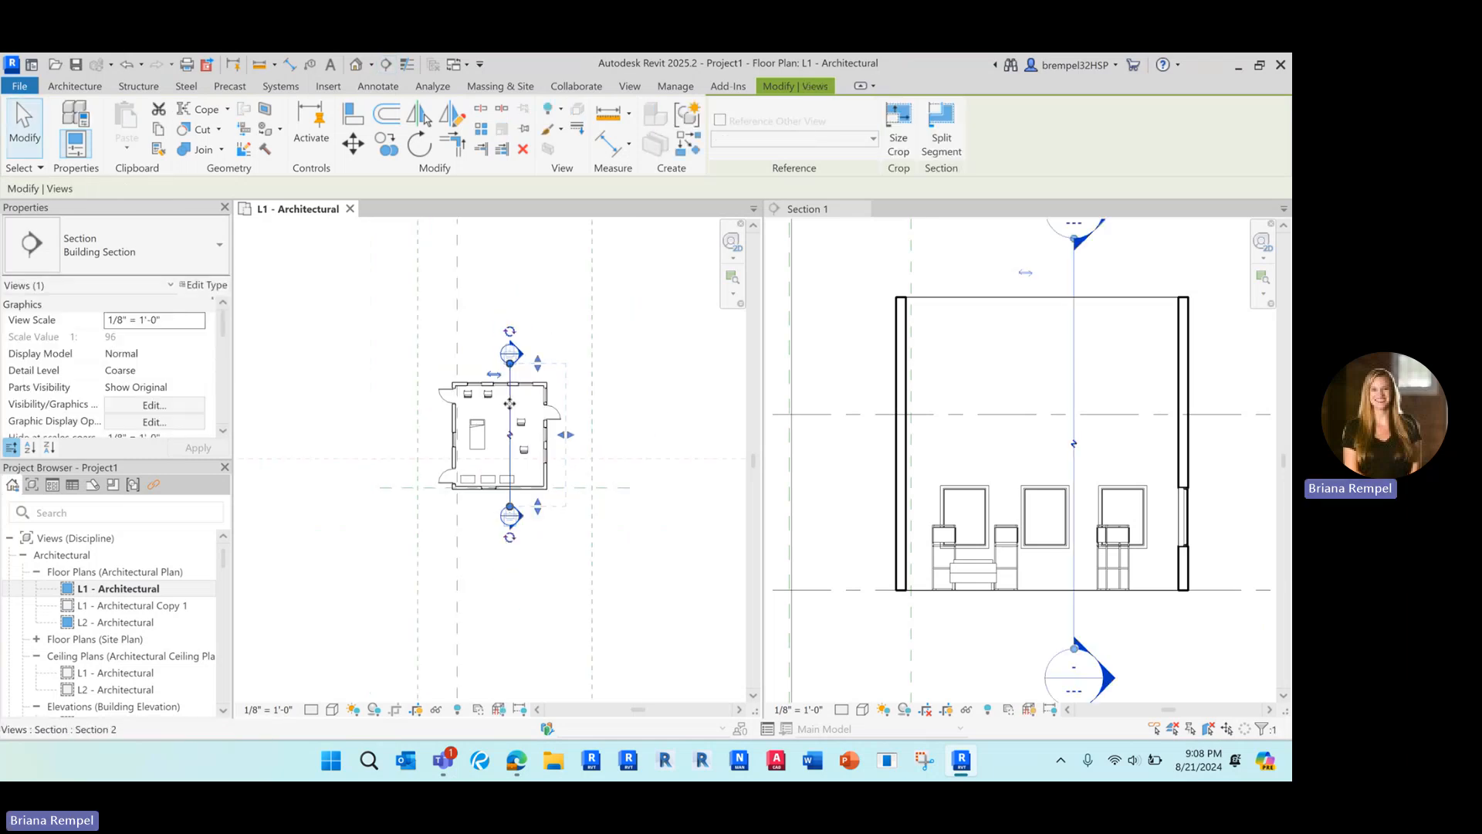
# Step: Change the new north-south section's type to Working Section
pyautogui.click(85, 255)
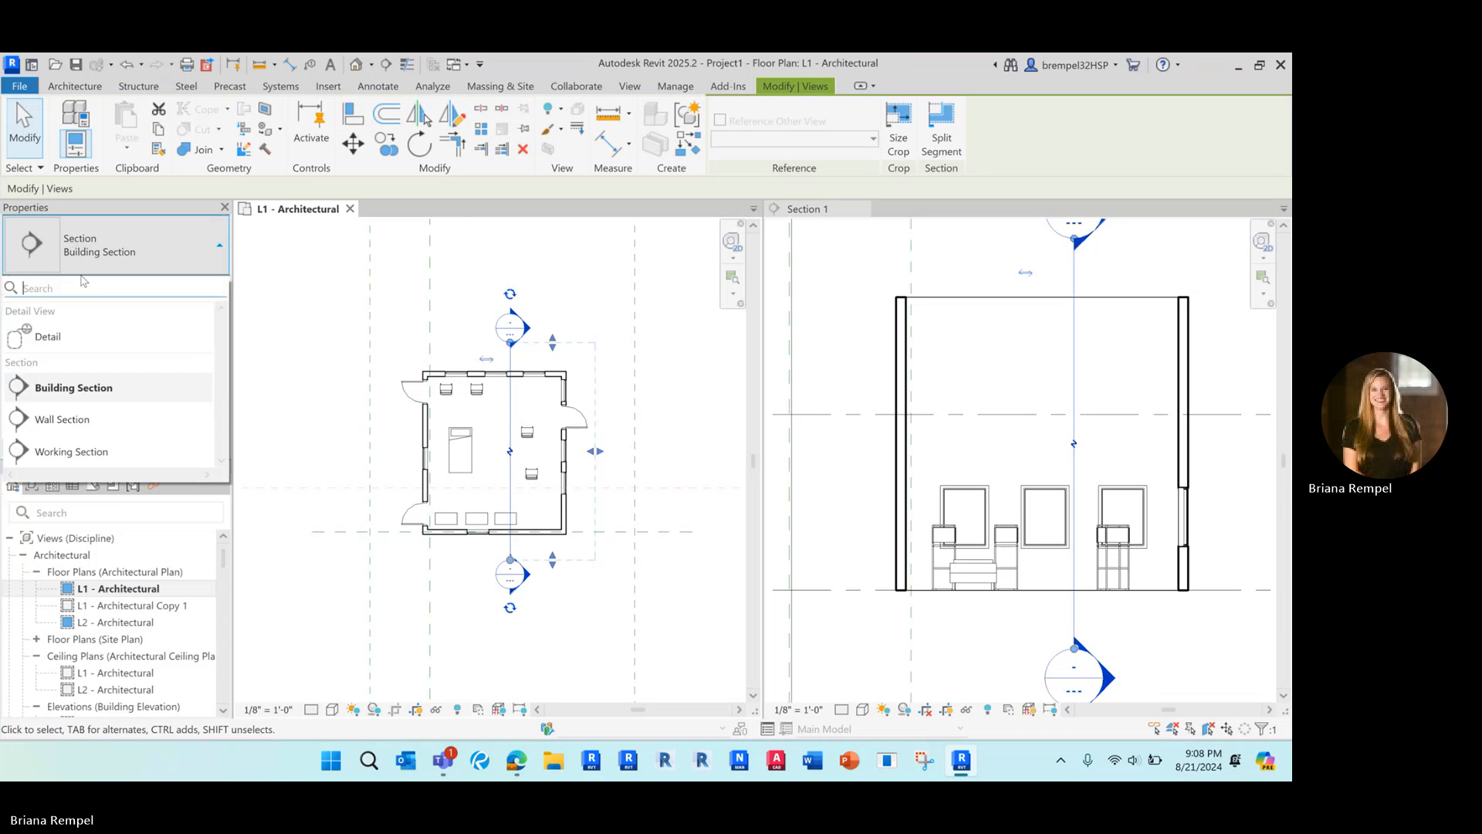
pyautogui.click(136, 390)
pyautogui.scroll(1, 576, 305)
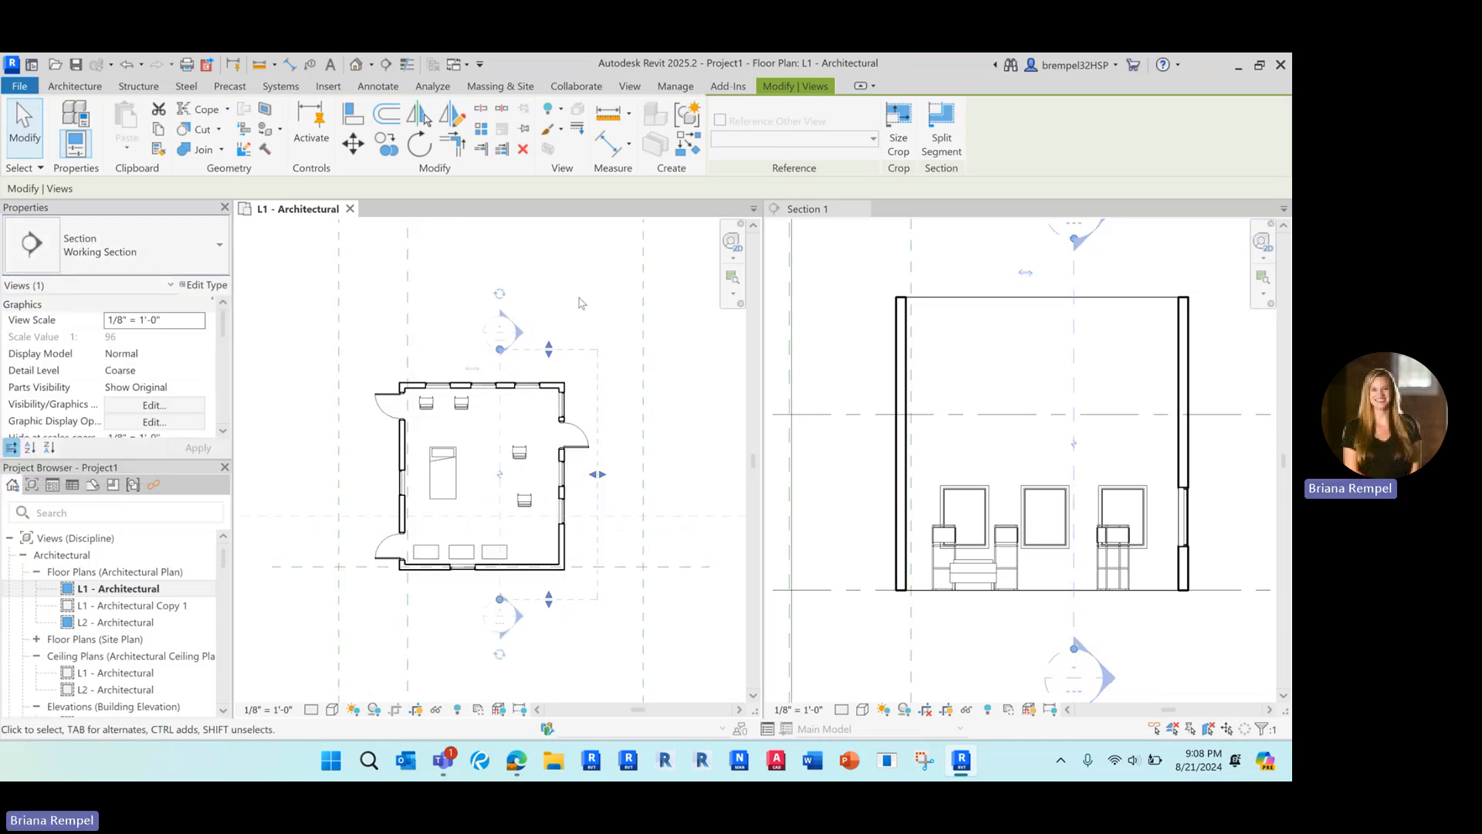
pyautogui.press('Escape')
pyautogui.scroll(3, 521, 382)
pyautogui.scroll(-4, 485, 424)
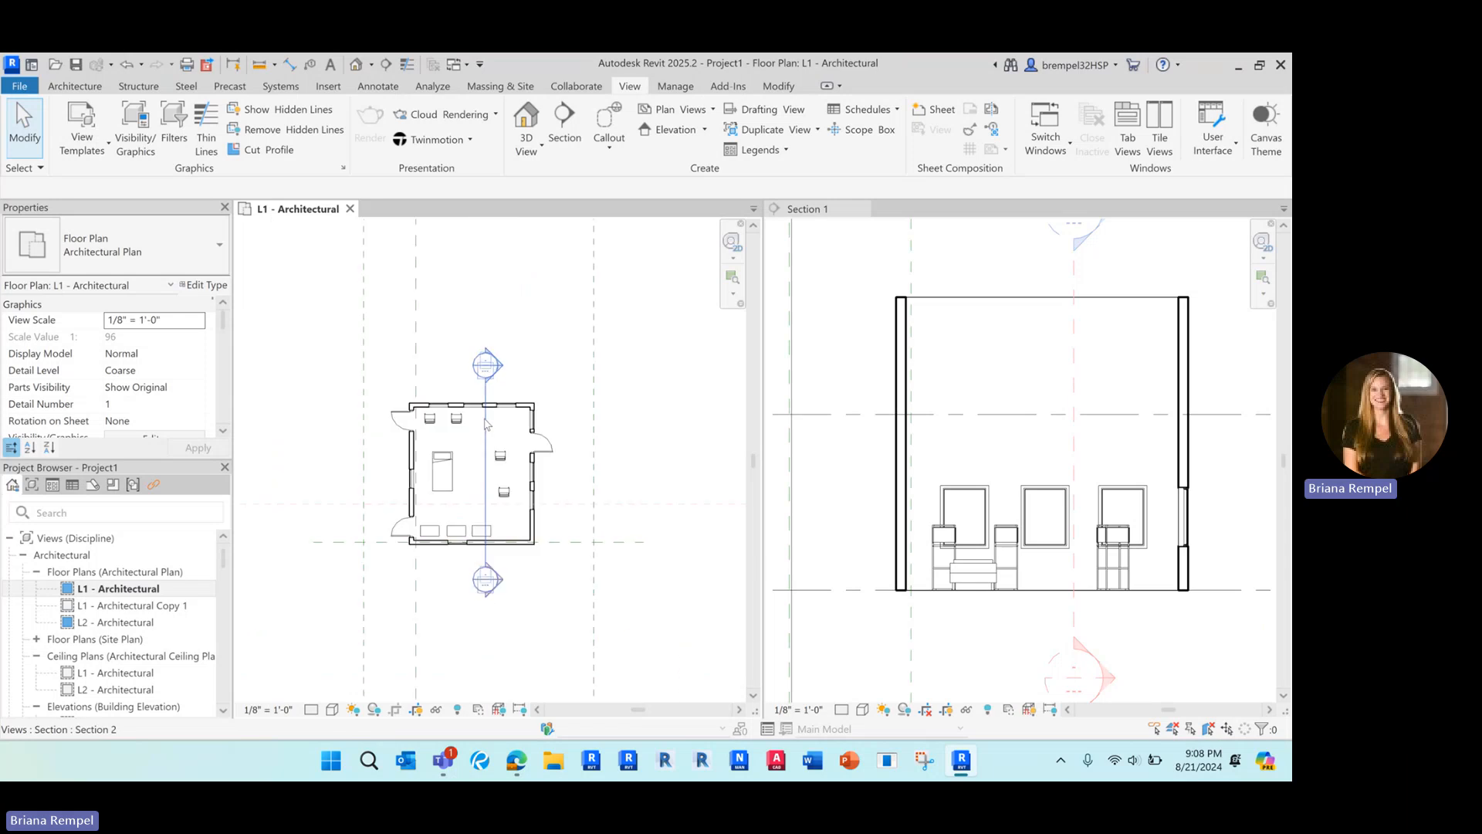
# Step: Check the north-south section's marker in Section 1 and the plan, and set its type back to Building Section
pyautogui.click(1045, 393)
pyautogui.scroll(-3, 1045, 394)
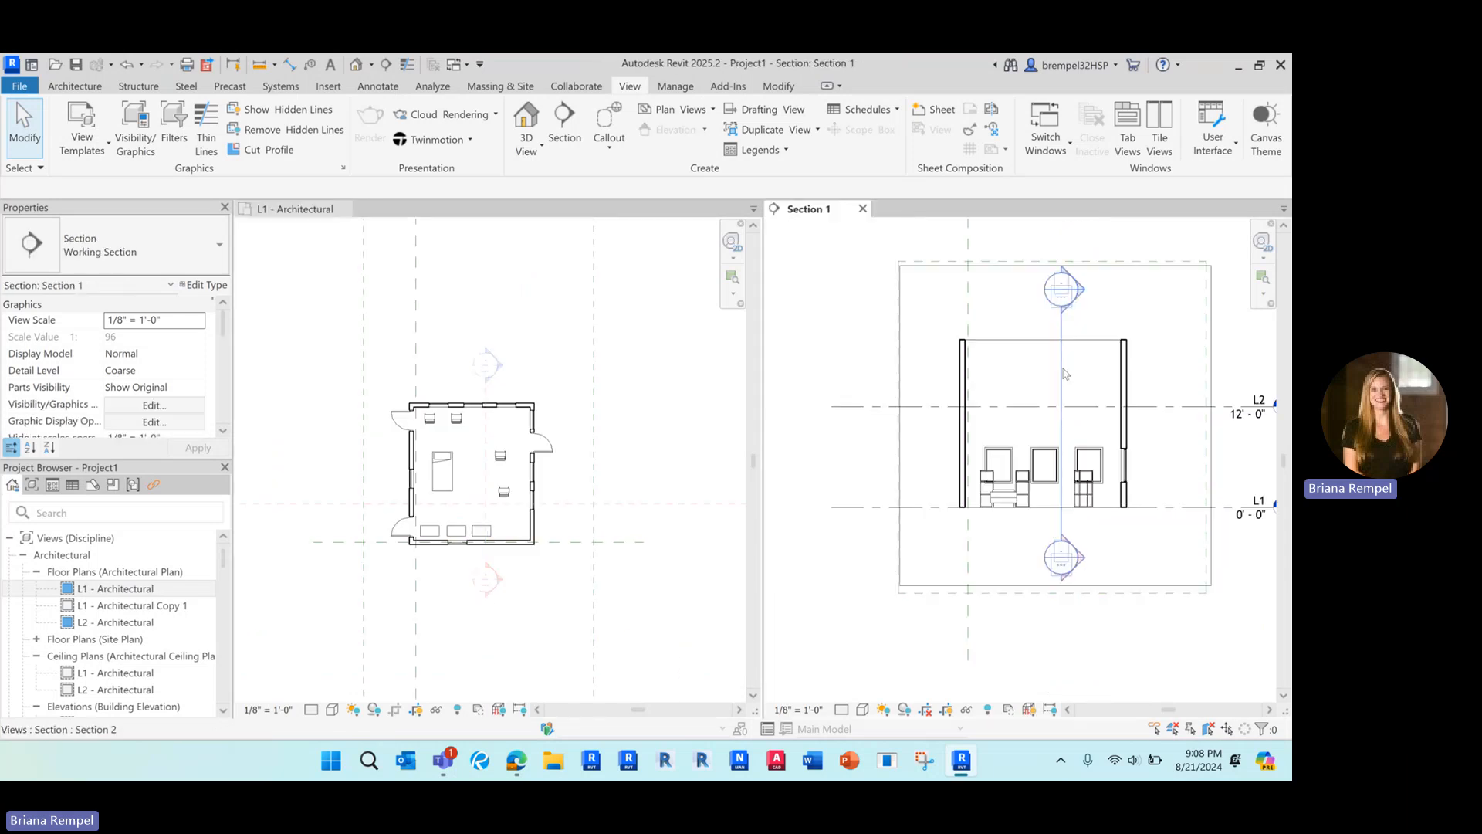
pyautogui.click(1062, 373)
pyautogui.click(509, 392)
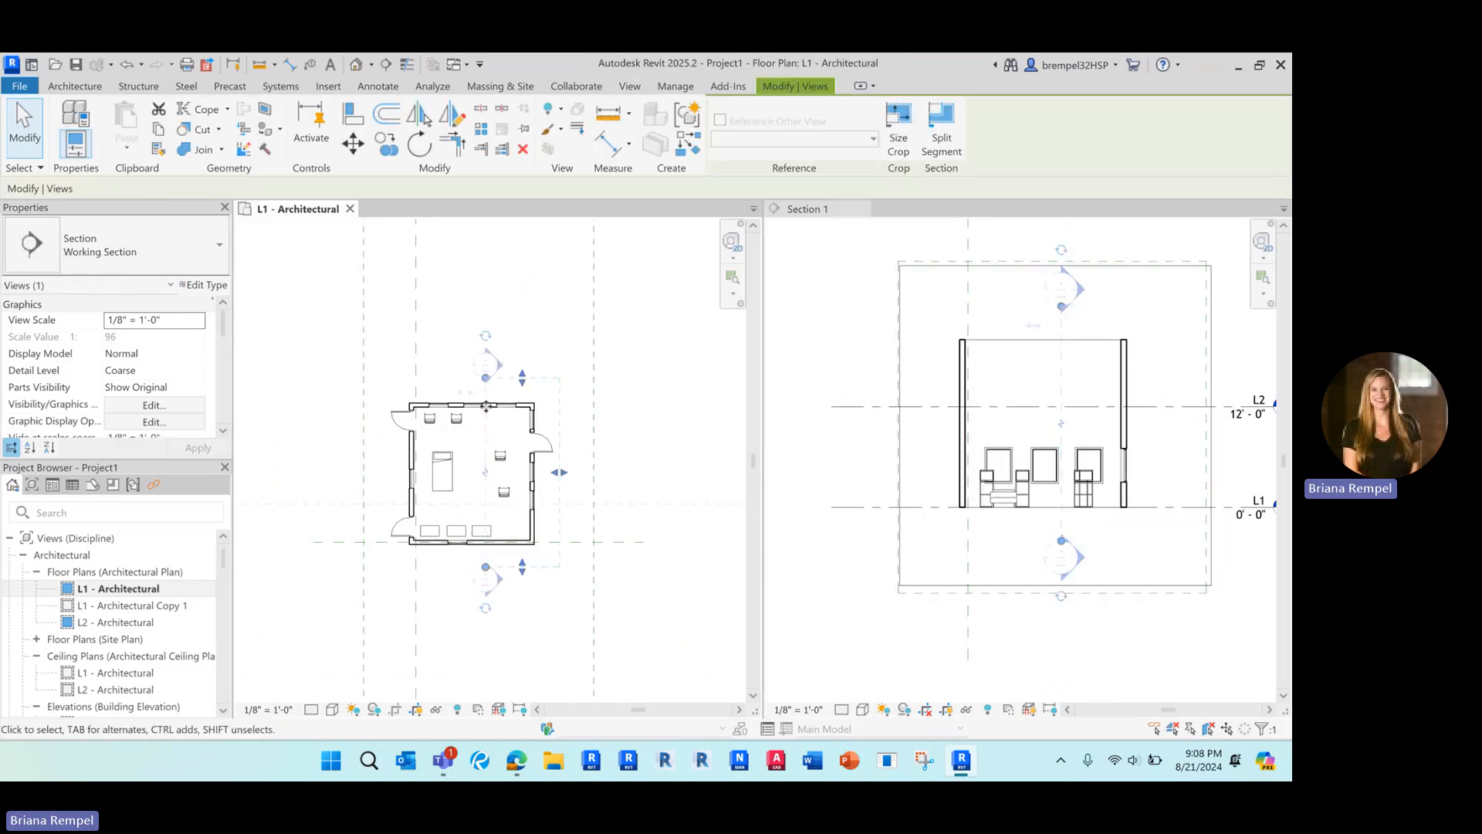
pyautogui.click(103, 240)
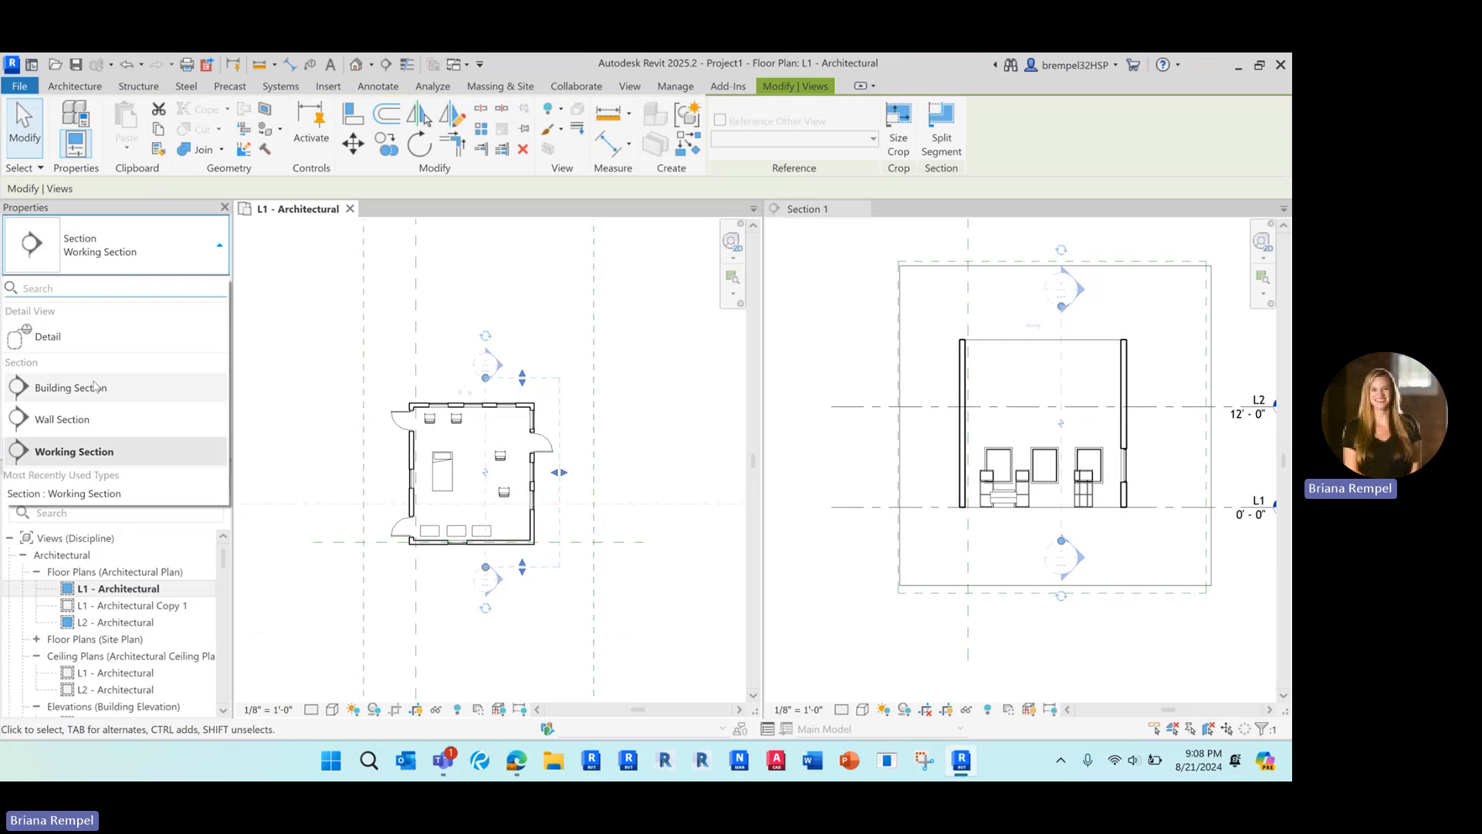
pyautogui.click(85, 333)
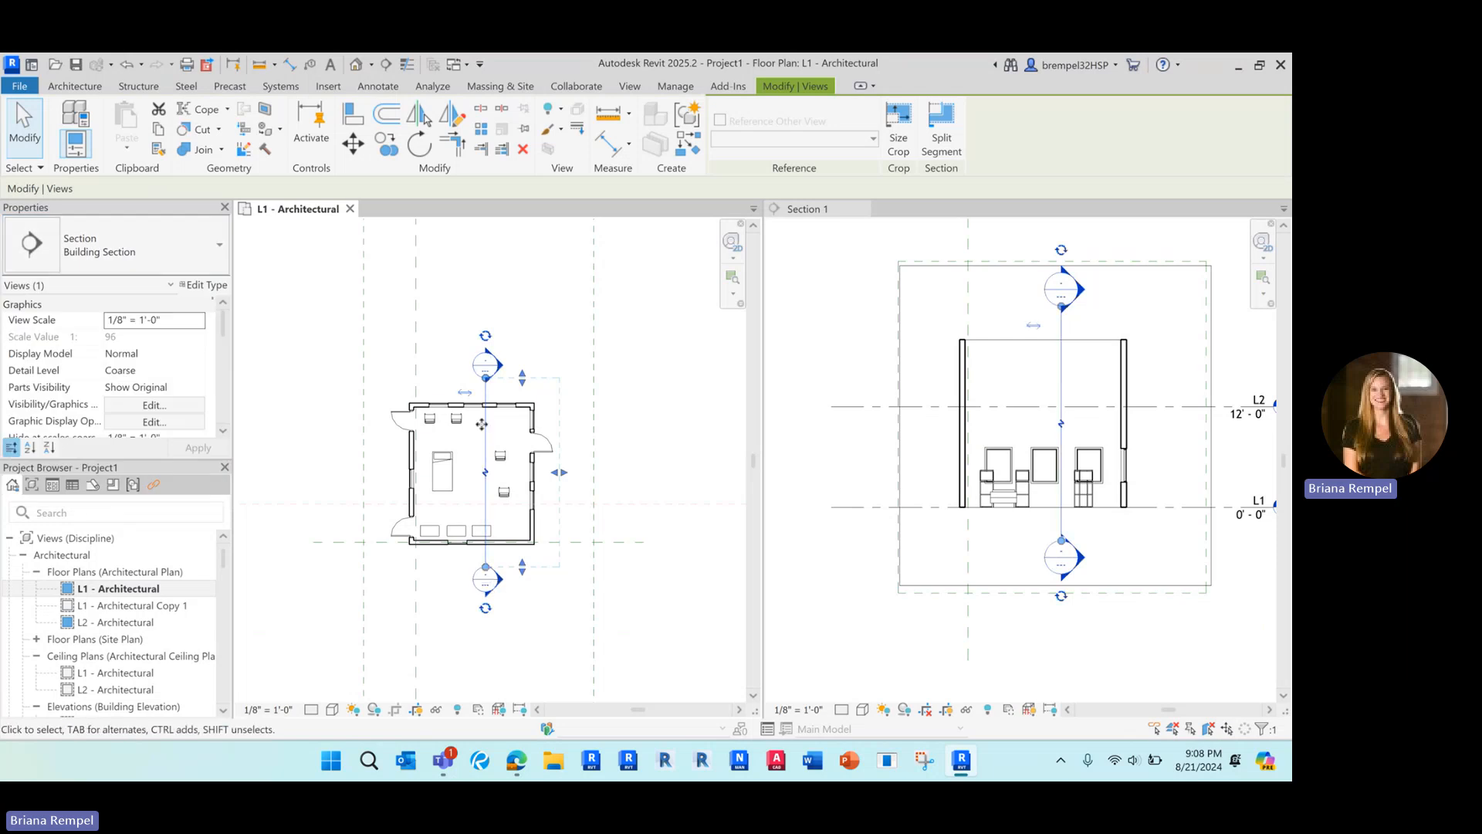
pyautogui.click(529, 307)
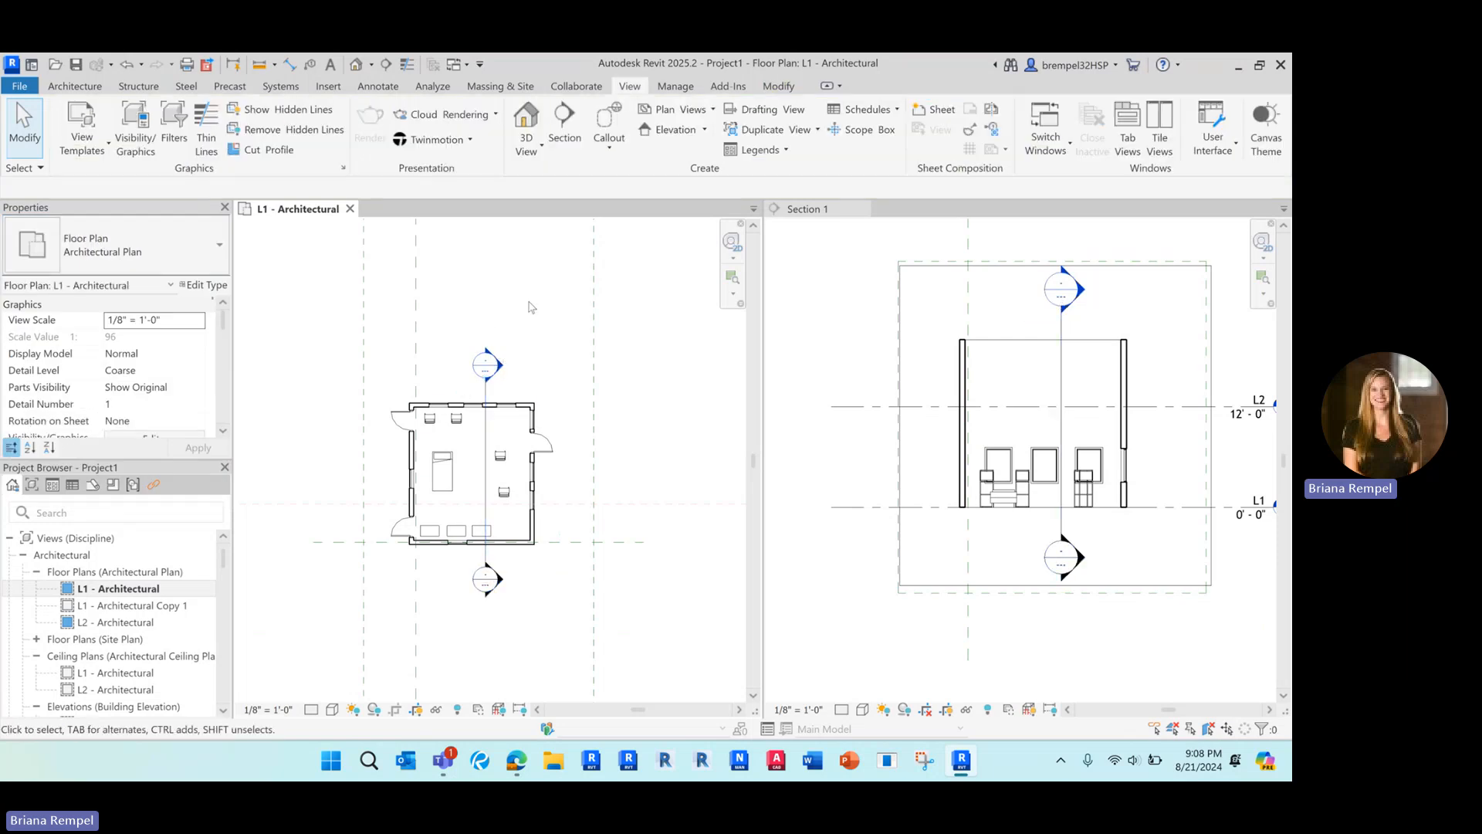
# Step: Find the north-south section under Sections (Building Section) in the Project Browser and open its Section 2 view
pyautogui.click(485, 475)
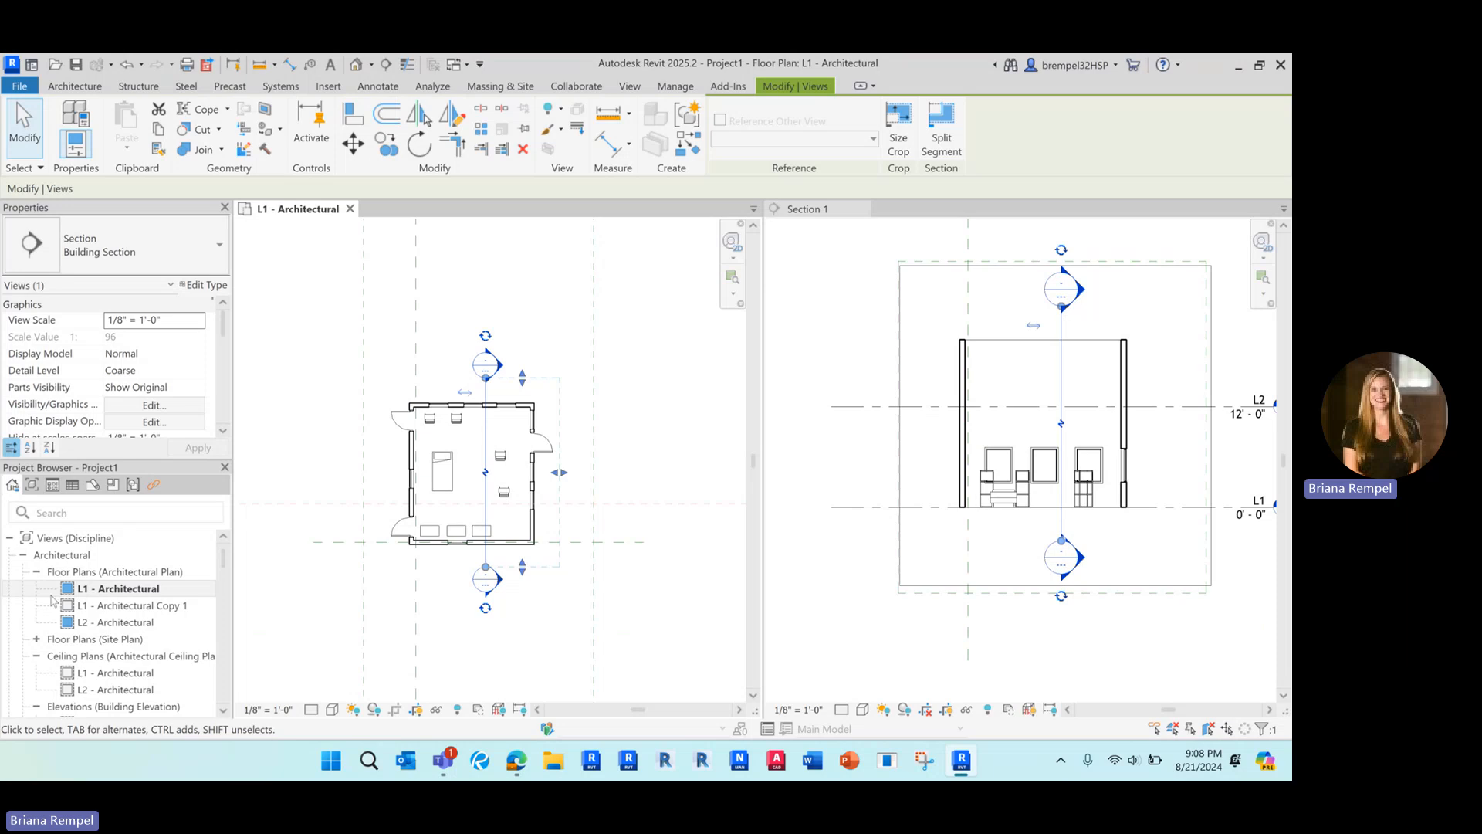
pyautogui.scroll(-5, 56, 606)
pyautogui.scroll(3, 70, 617)
pyautogui.click(93, 656)
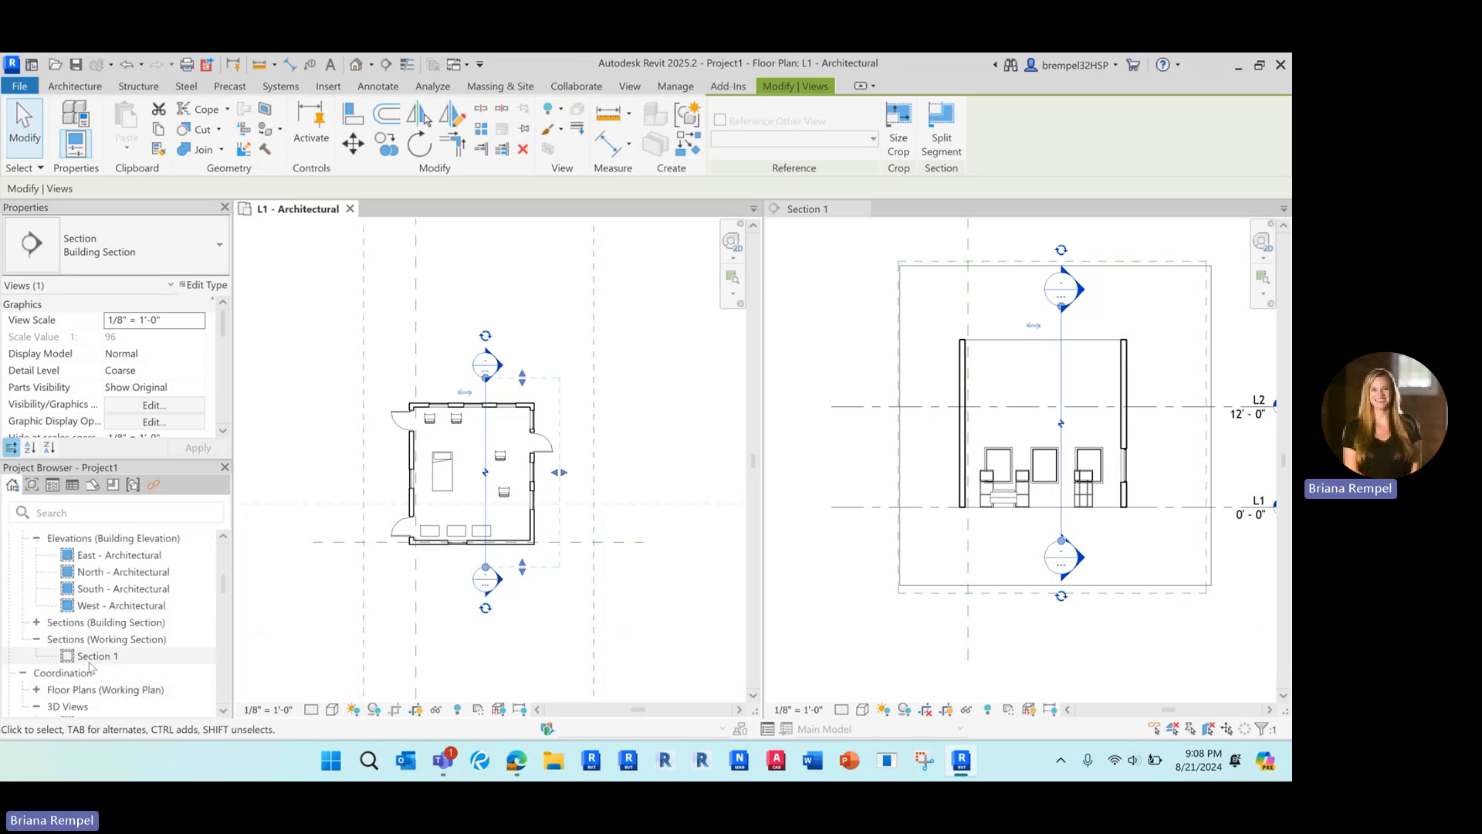
pyautogui.doubleClick(93, 655)
pyautogui.scroll(-5, 92, 659)
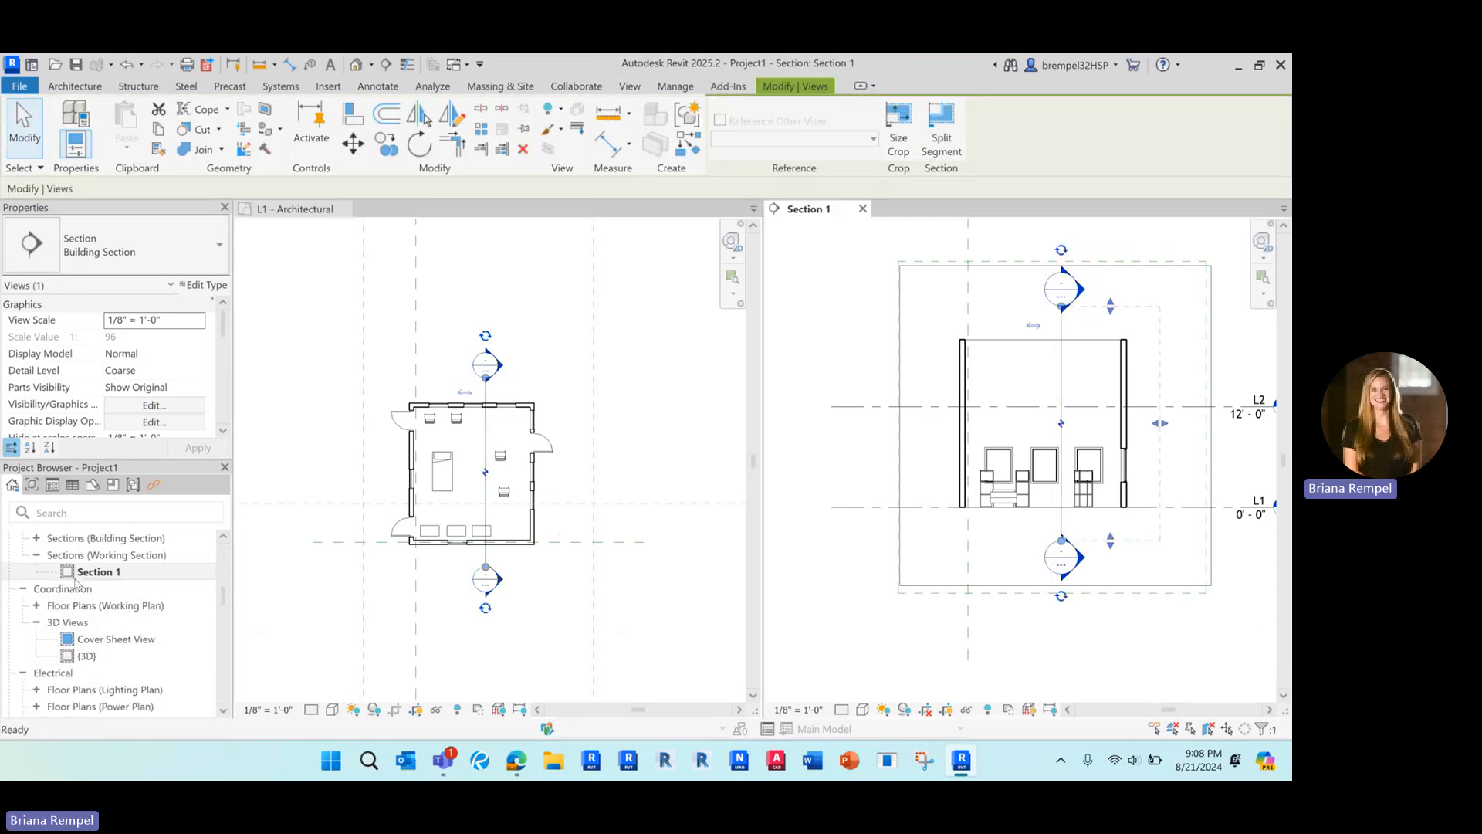
pyautogui.click(37, 538)
pyautogui.click(93, 555)
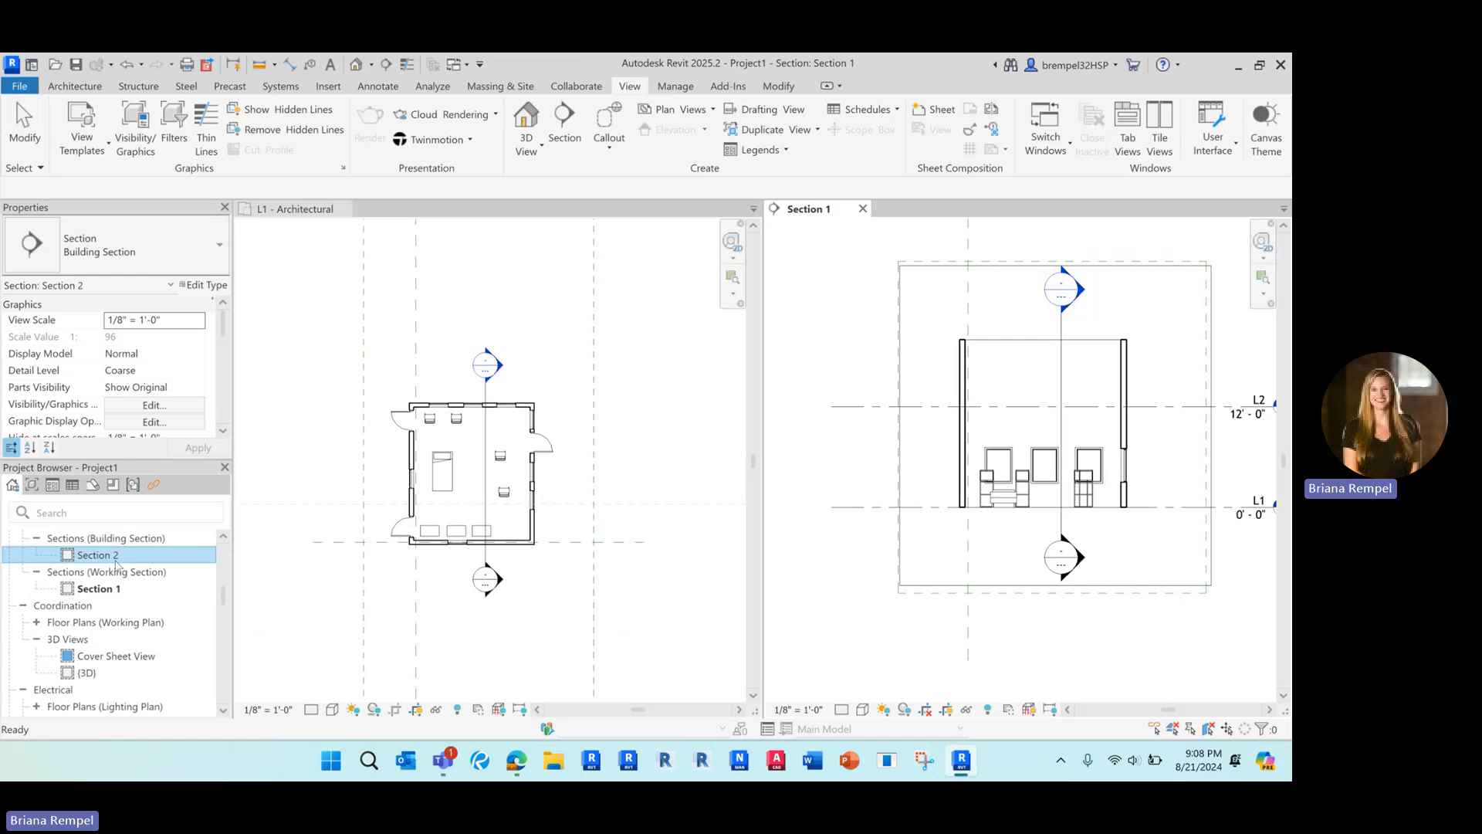
pyautogui.doubleClick(93, 554)
# Step: Select both bar stools in Section 2 to compare their highlighting with the plan, and clear the selection
pyautogui.scroll(3, 1053, 463)
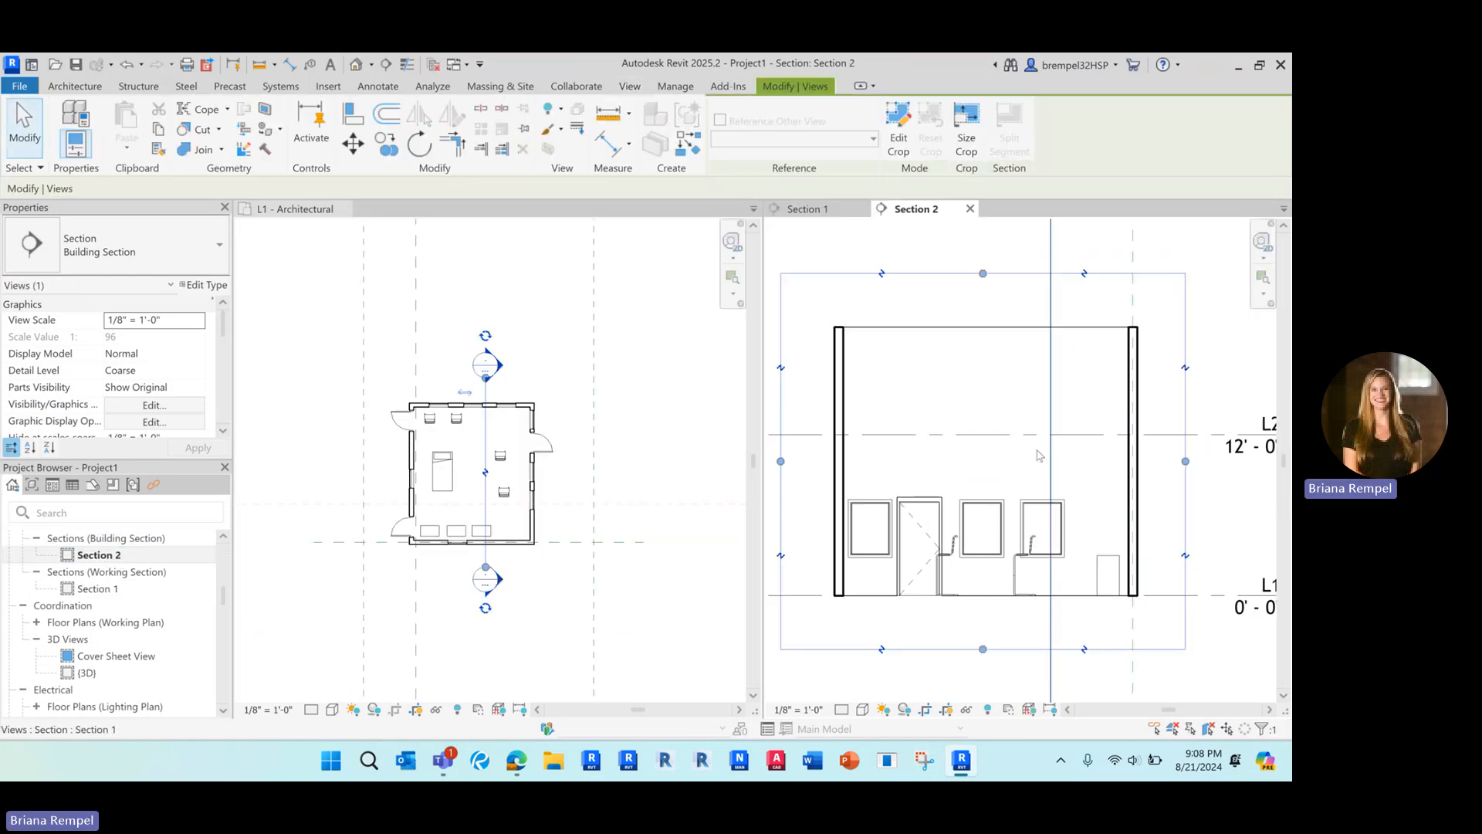
pyautogui.scroll(3, 968, 581)
pyautogui.click(928, 529)
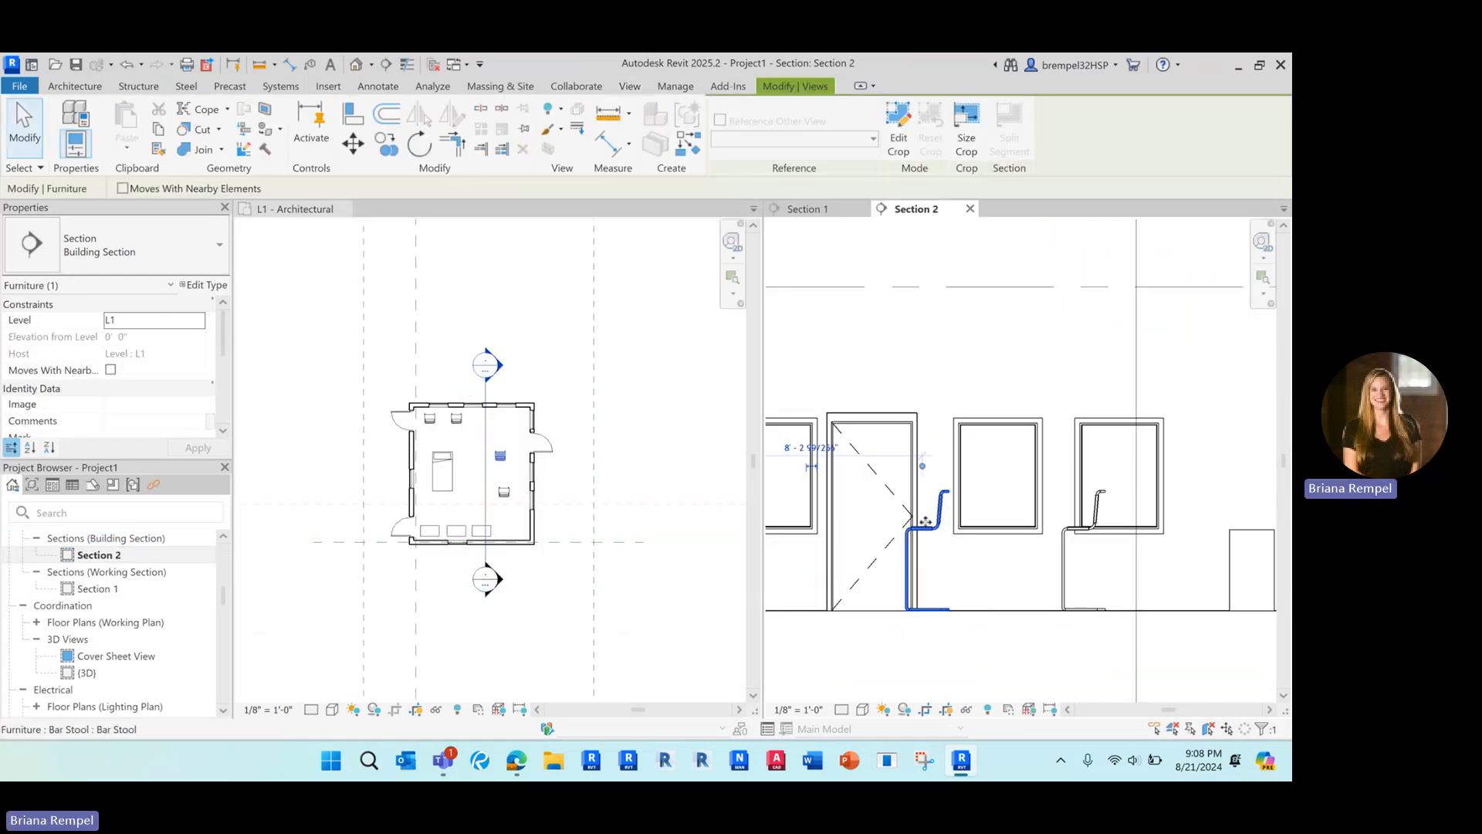
pyautogui.keyDown('ctrl'); pyautogui.click(1064, 563); pyautogui.keyUp('ctrl')
pyautogui.scroll(-2, 1030, 565)
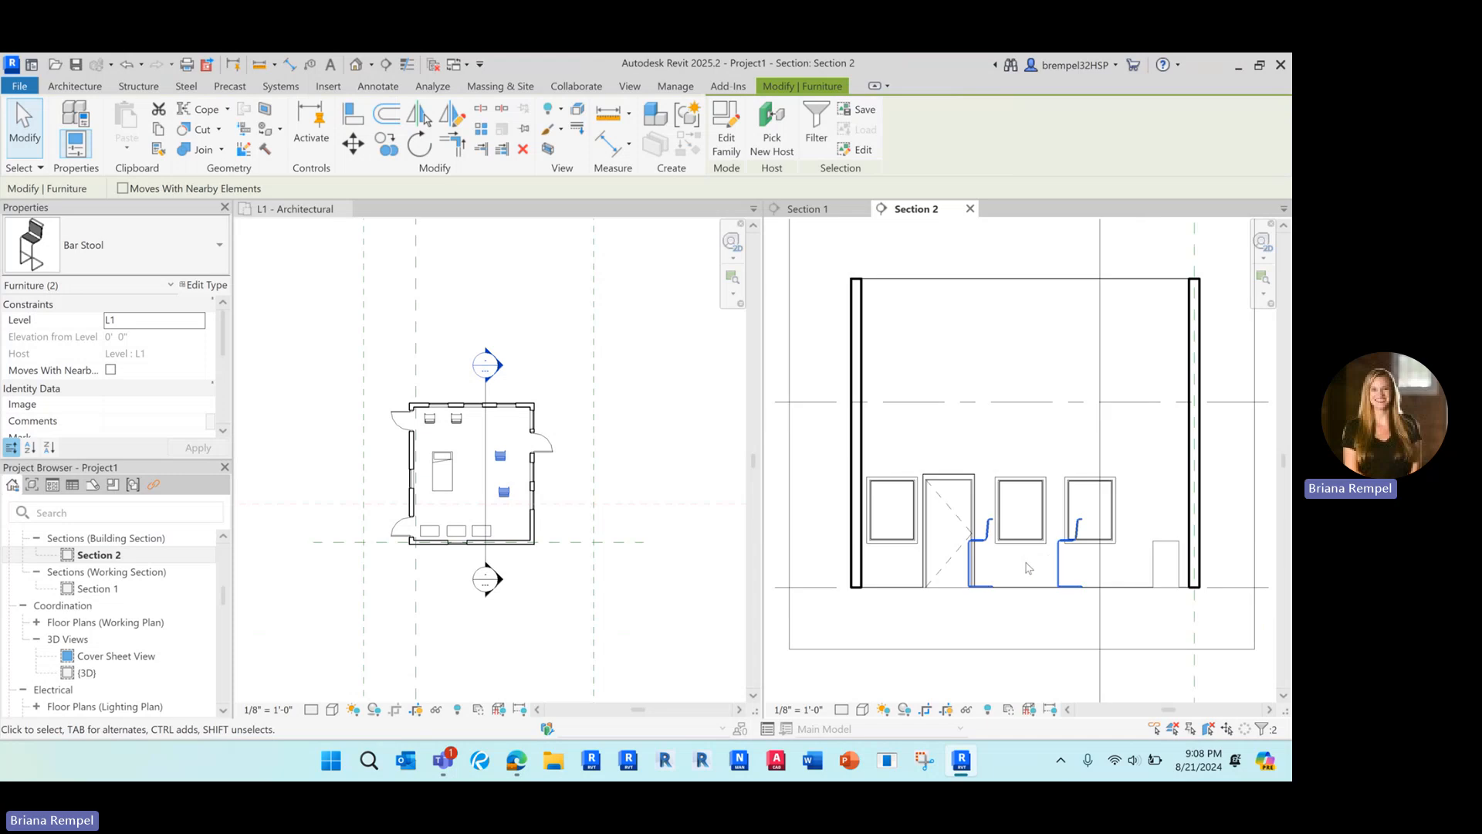
pyautogui.click(1027, 567)
# Step: Place an Interior Elevation marker near the middle of the room in the L1 - Architectural plan, facing the east wall
pyautogui.click(502, 332)
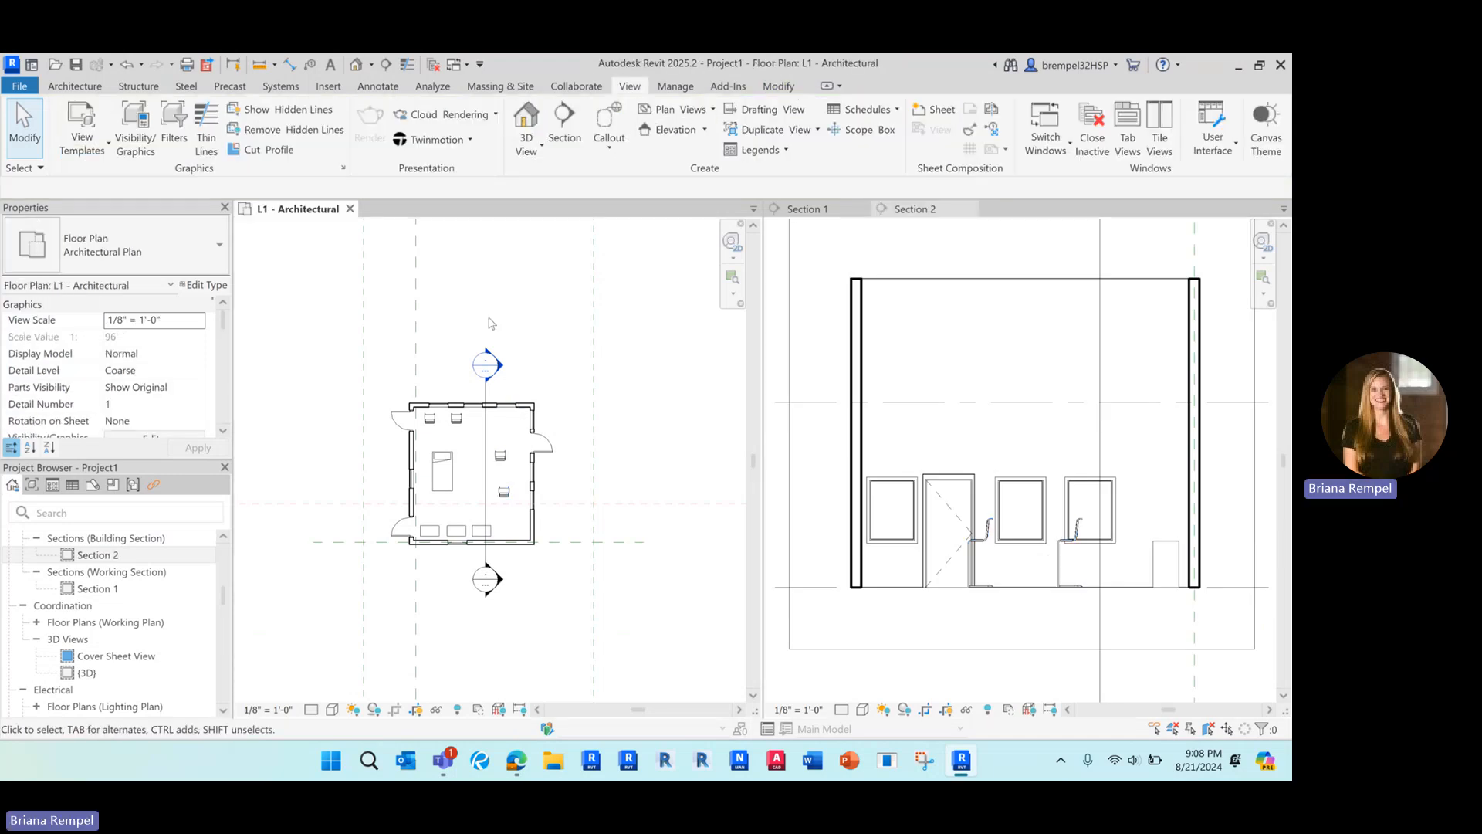
pyautogui.click(704, 130)
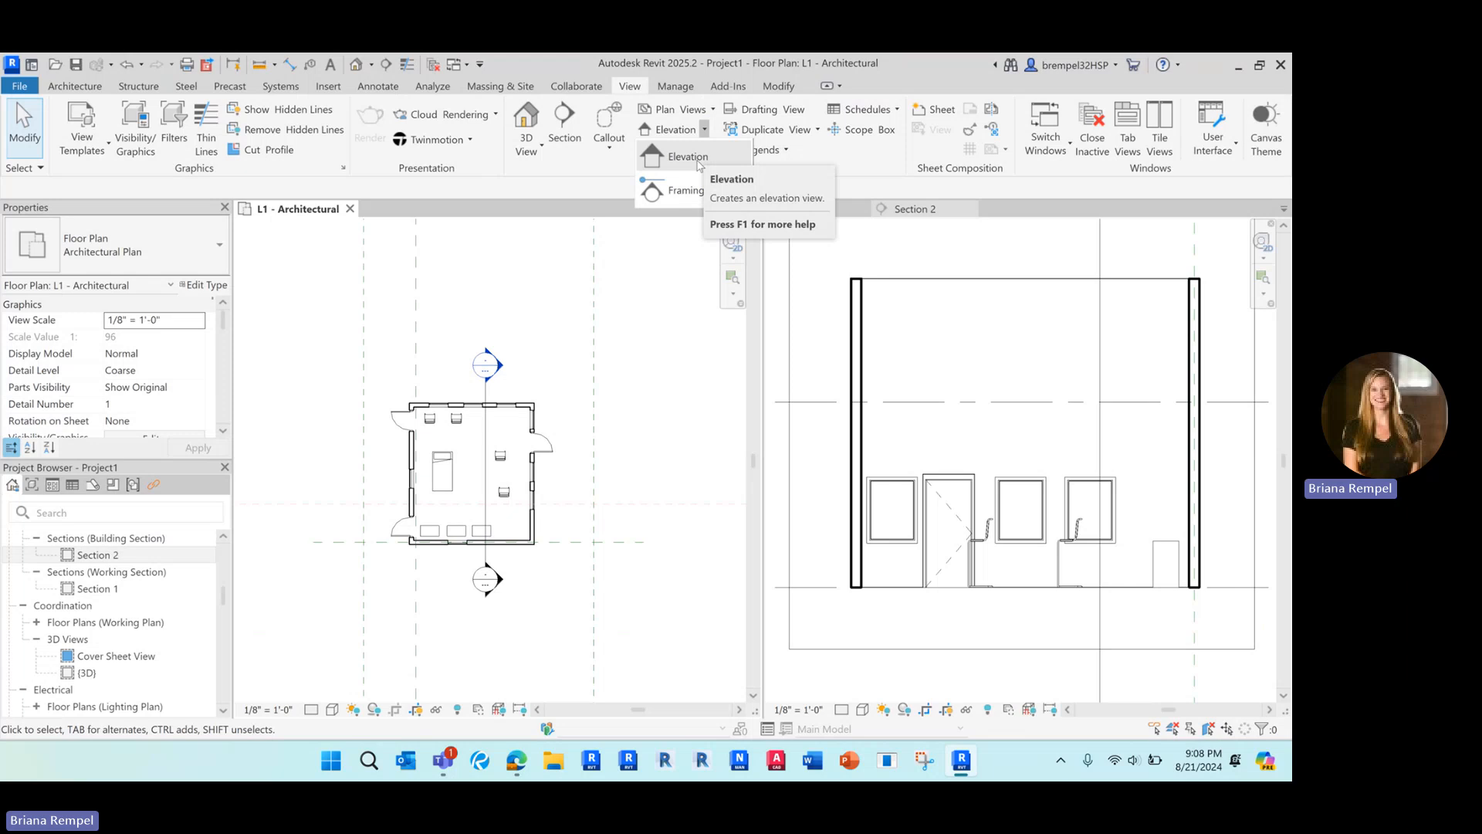
pyautogui.click(687, 157)
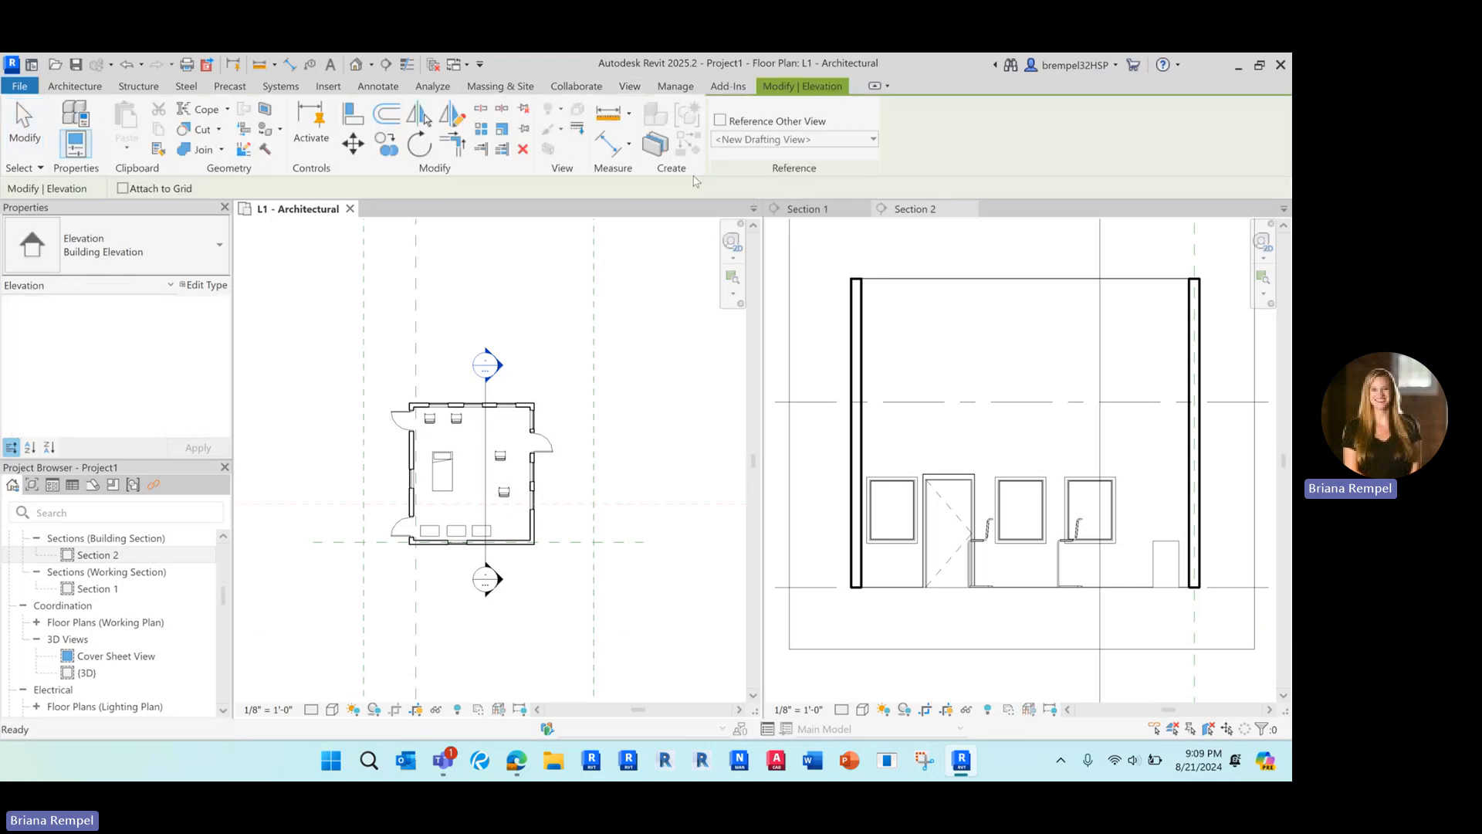
pyautogui.scroll(-4, 505, 472)
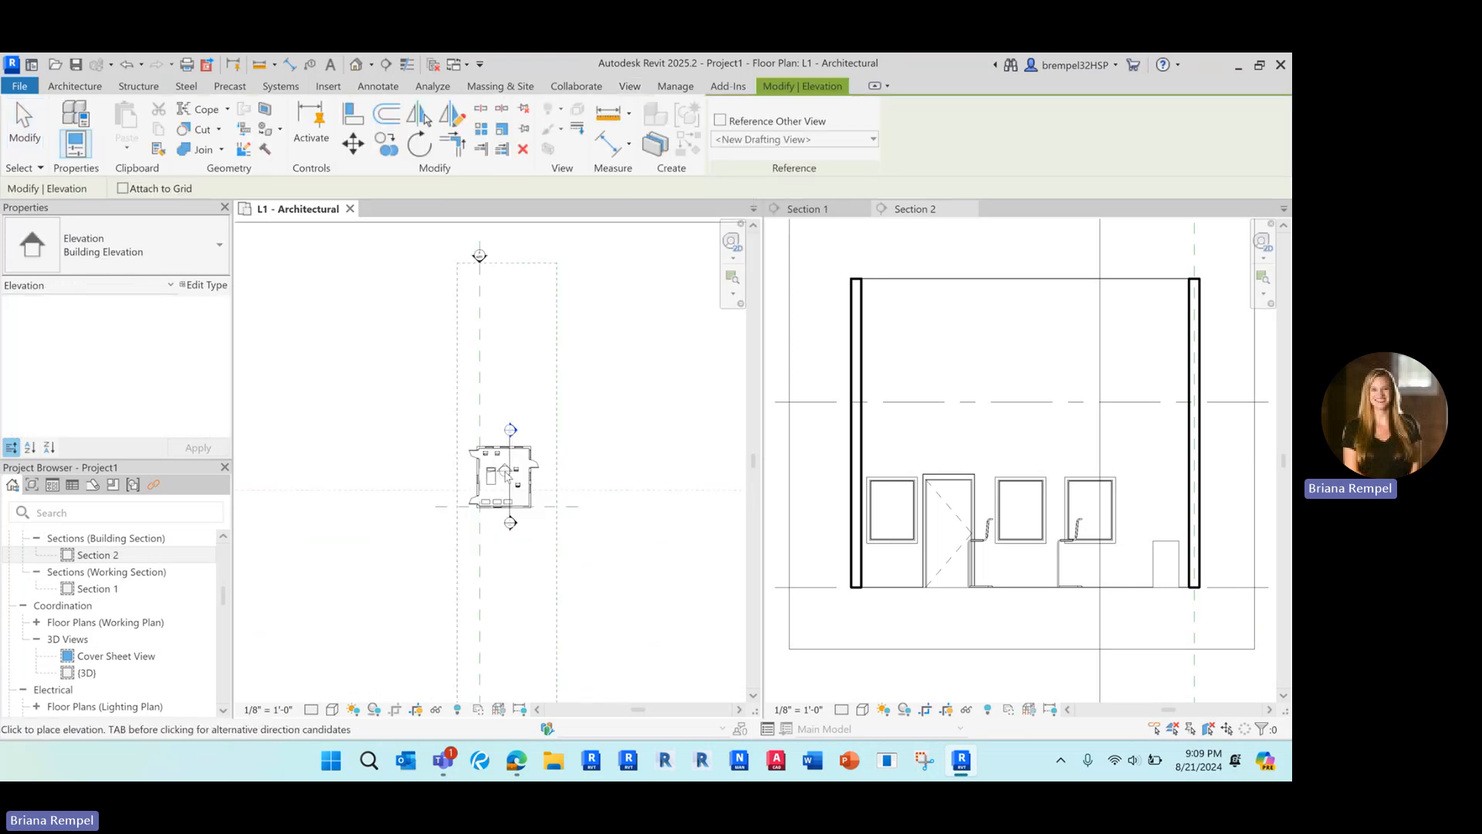
pyautogui.scroll(-2, 506, 472)
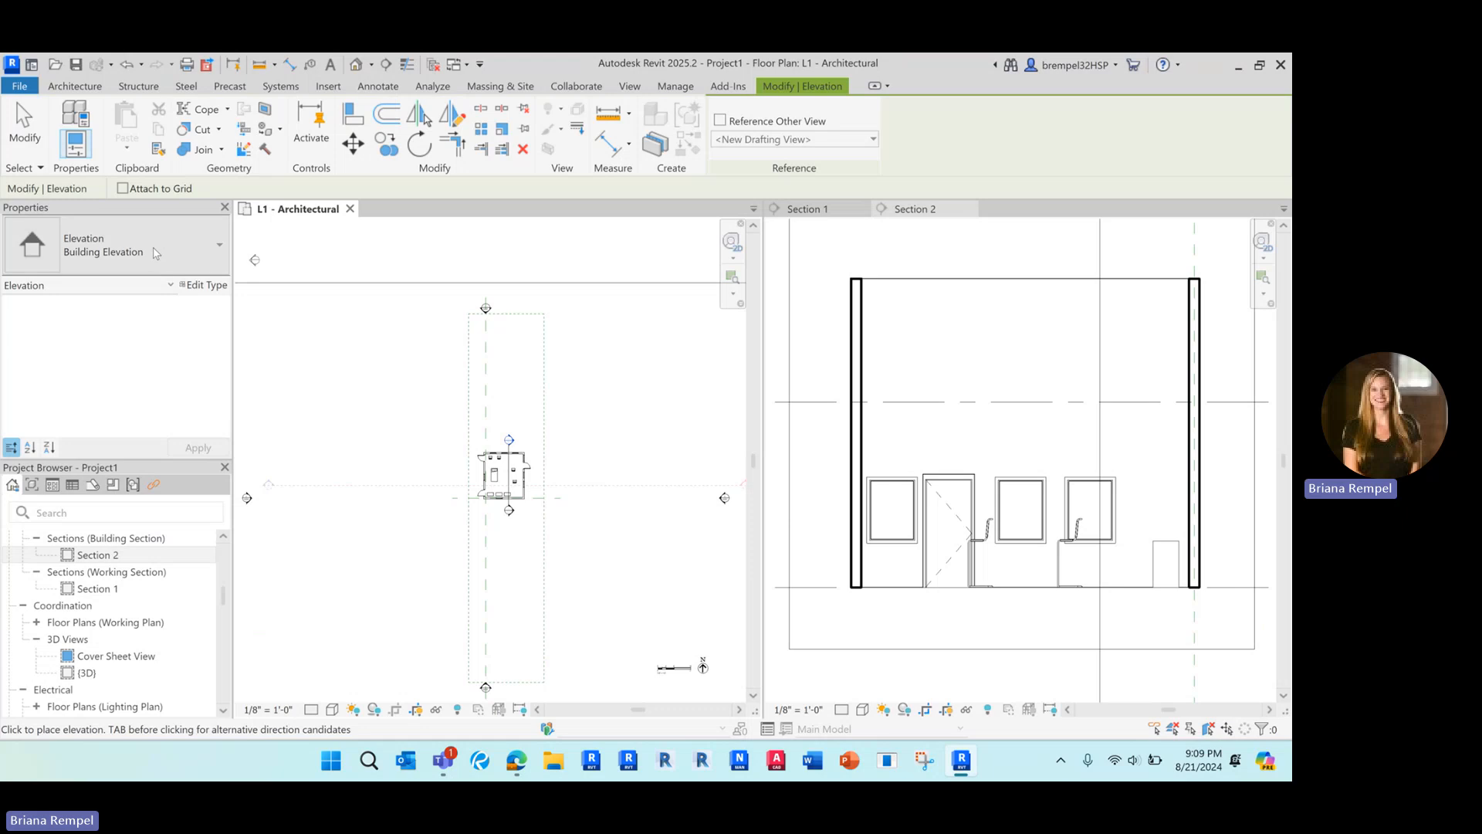
pyautogui.scroll(6, 509, 435)
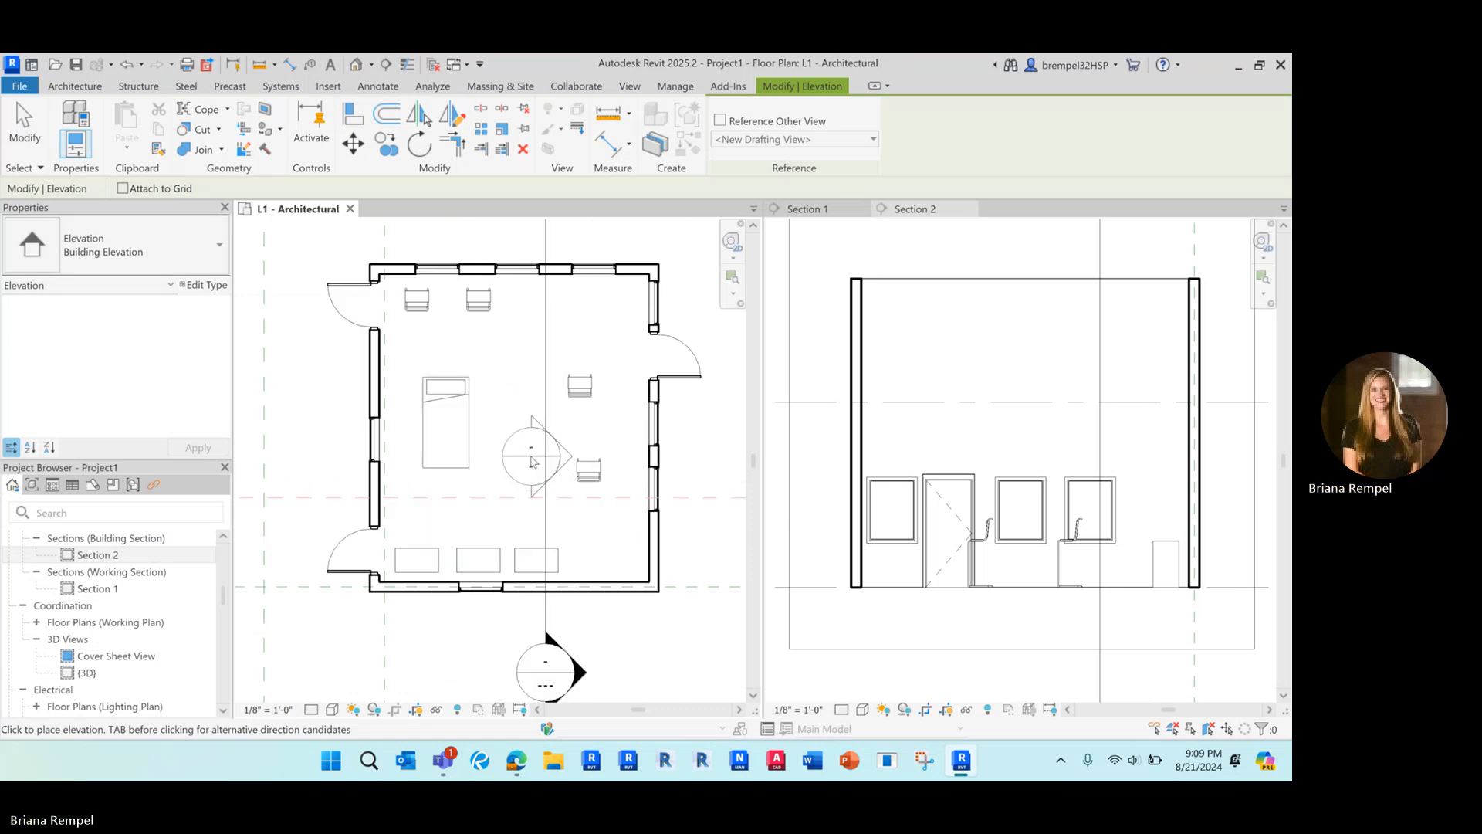
pyautogui.click(116, 245)
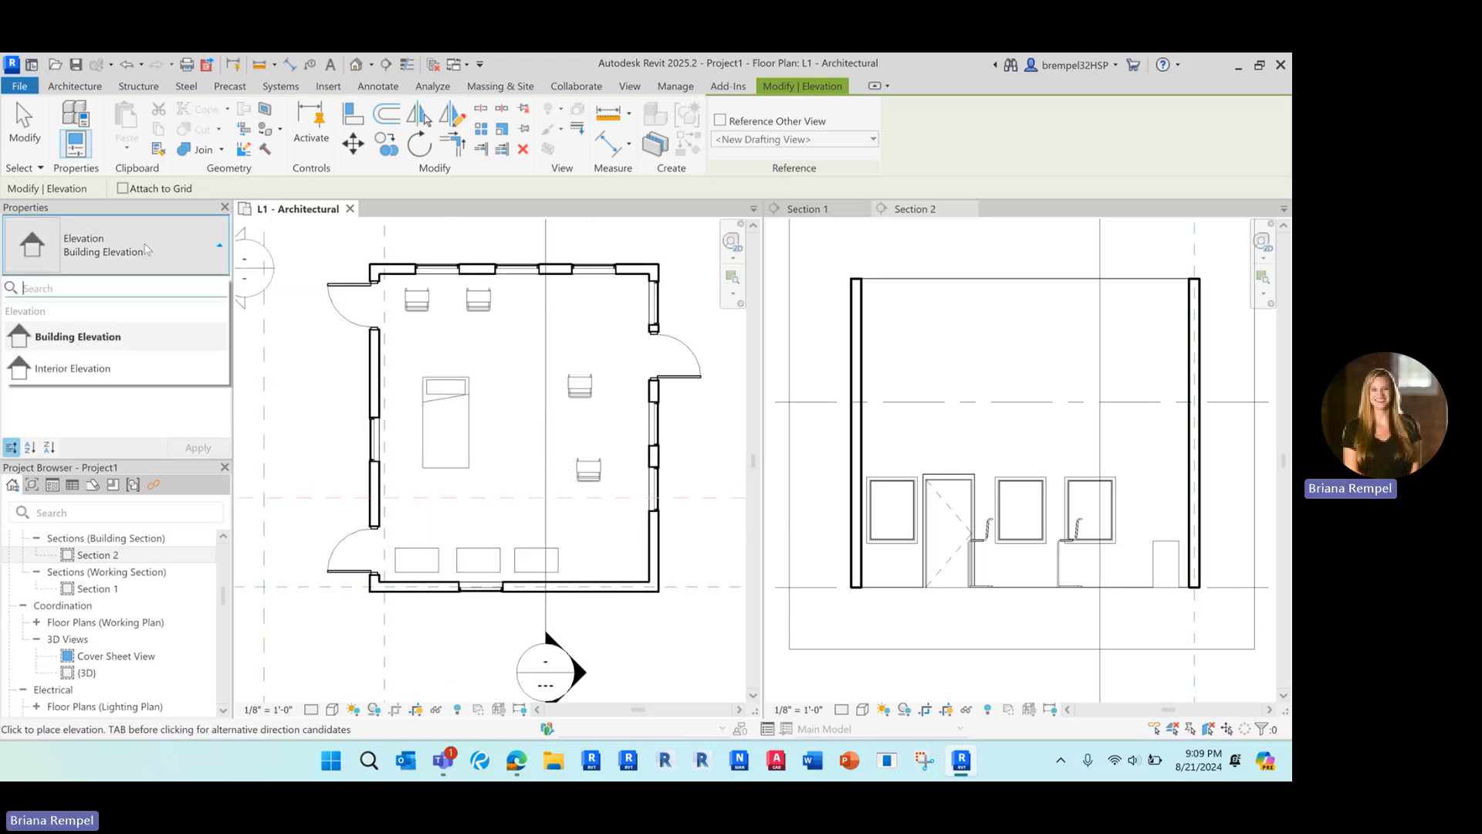
pyautogui.click(117, 370)
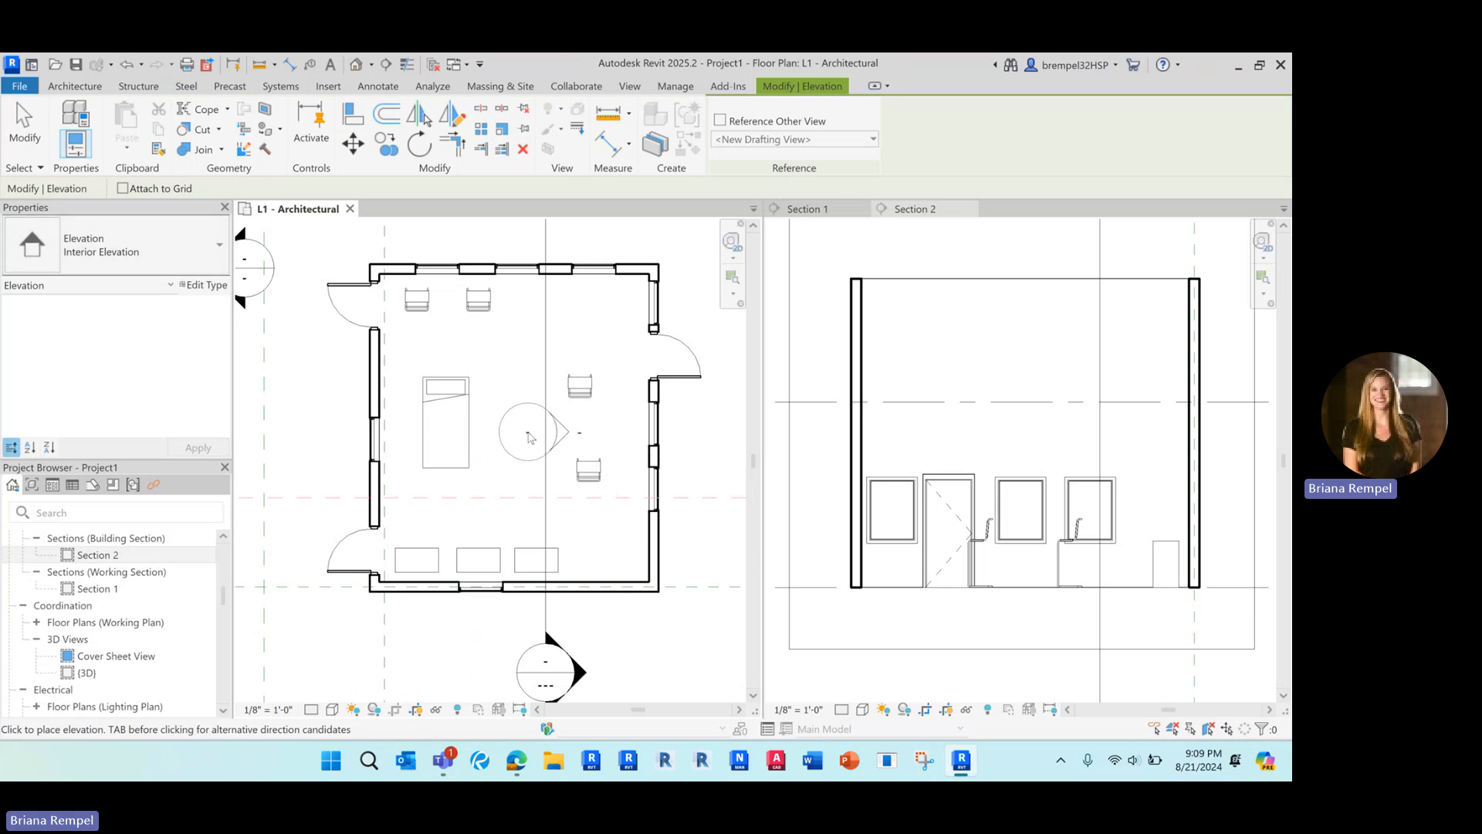
pyautogui.click(531, 439)
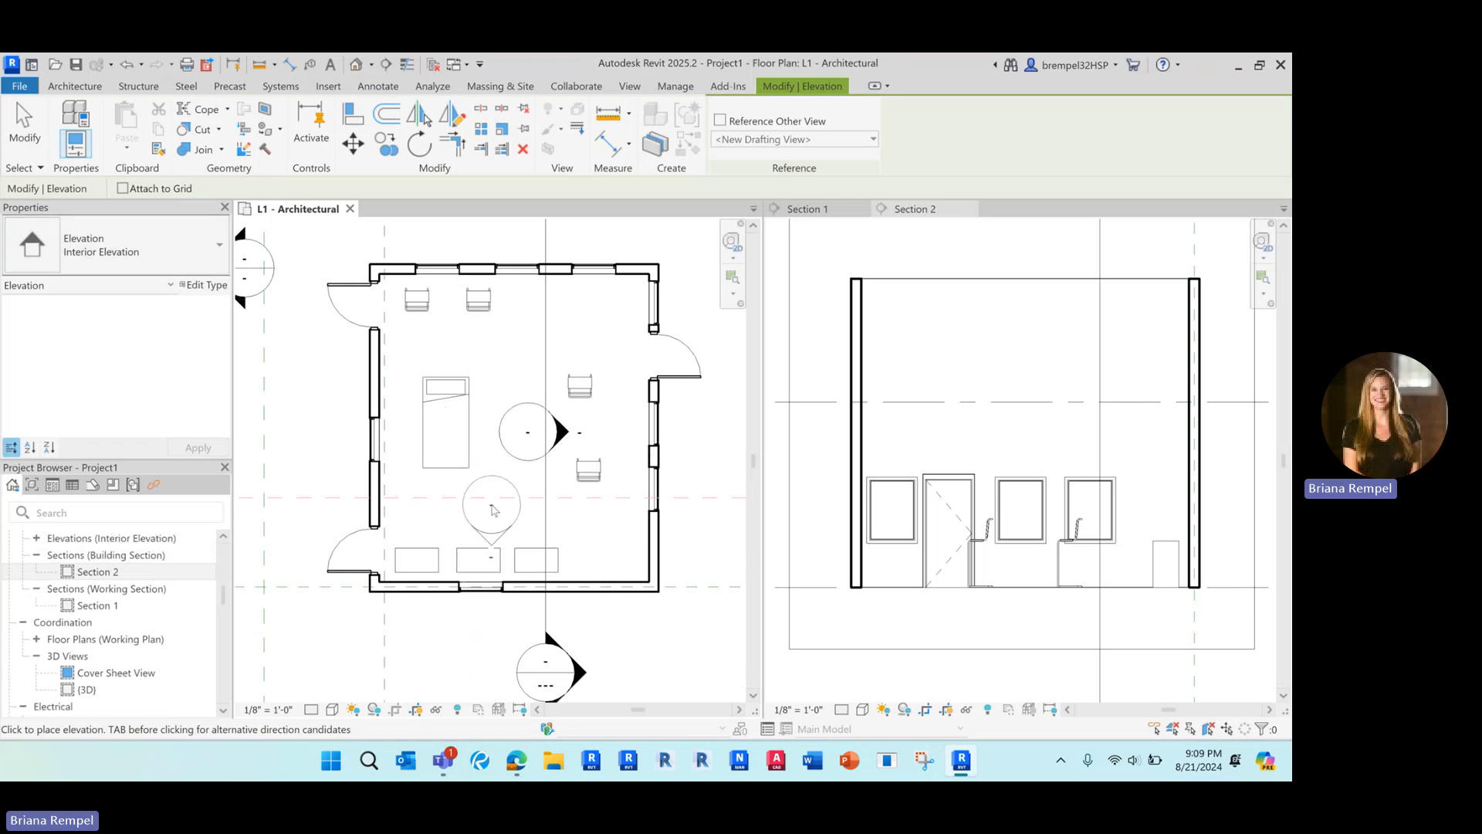
# Step: Place three more Interior Elevation markers in the room, facing the north, west and south walls
pyautogui.scroll(-1, 494, 510)
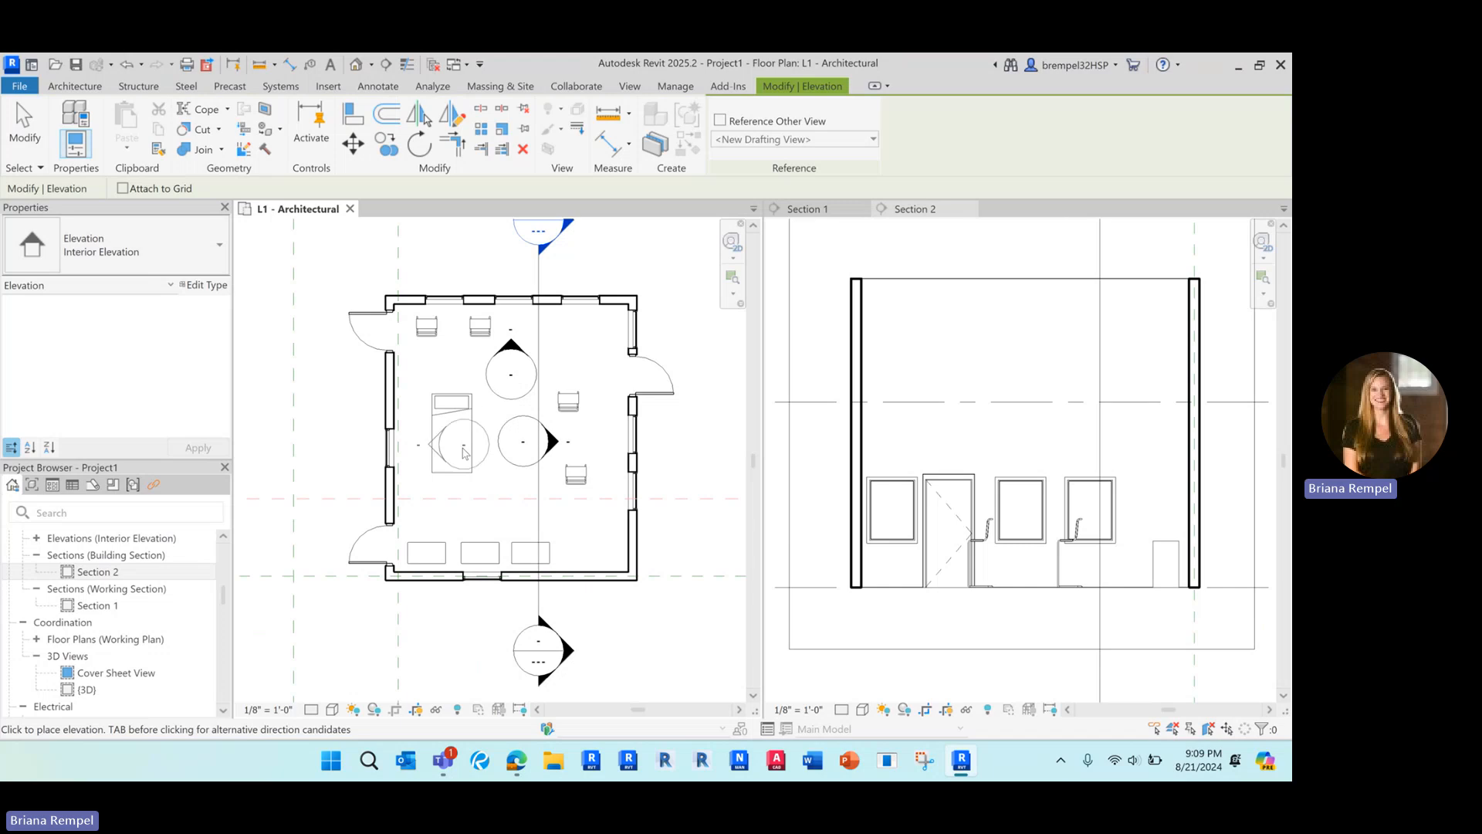
pyautogui.click(508, 515)
pyautogui.press('Escape')
pyautogui.press('Escape')
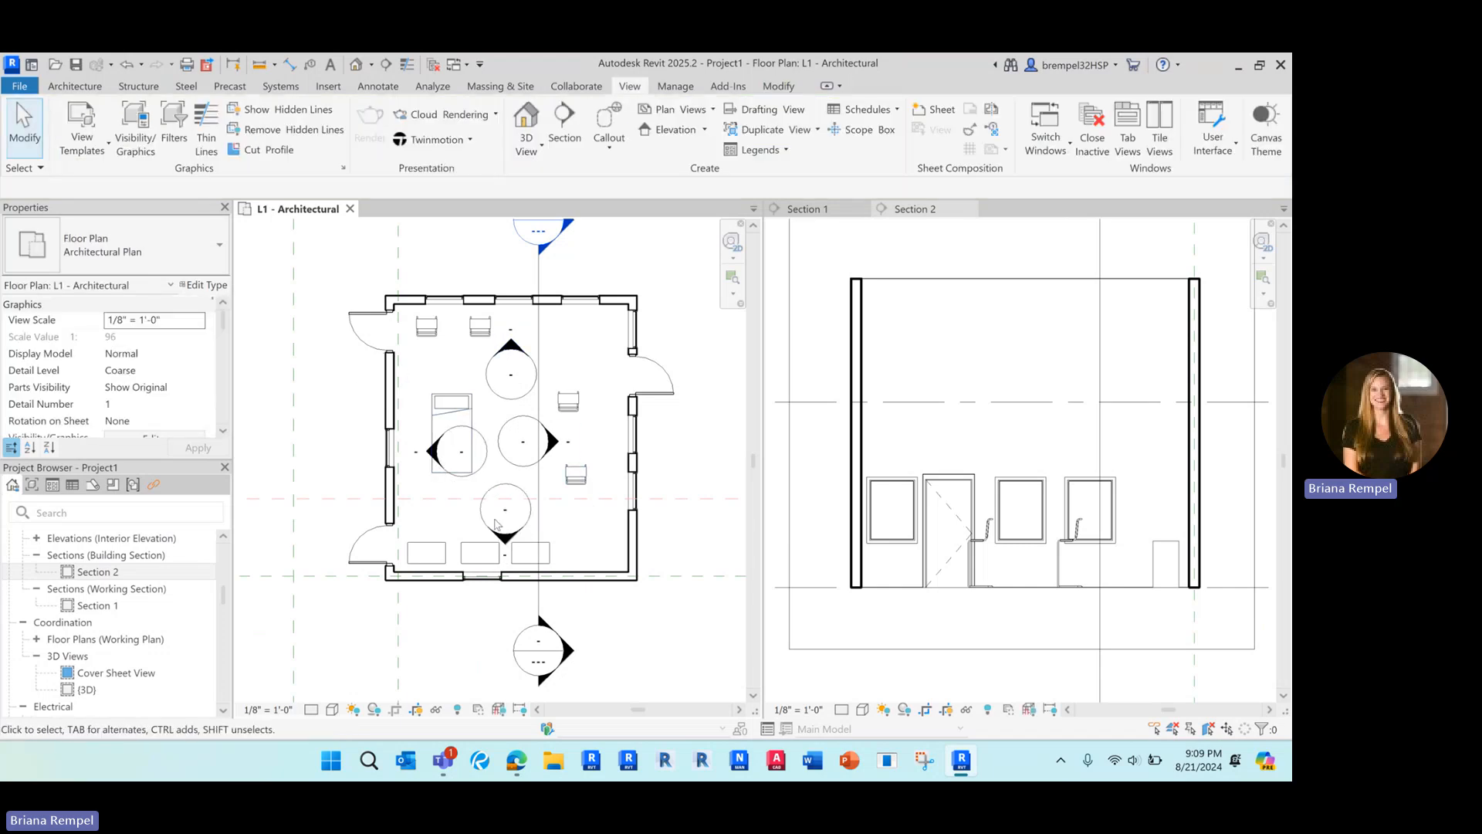
# Step: Undo the north-, west- and south-facing Interior Elevation placements
pyautogui.hotkey('ctrl', 'z')
pyautogui.hotkey('ctrl', 'z')
pyautogui.hotkey('ctrl', 'z')
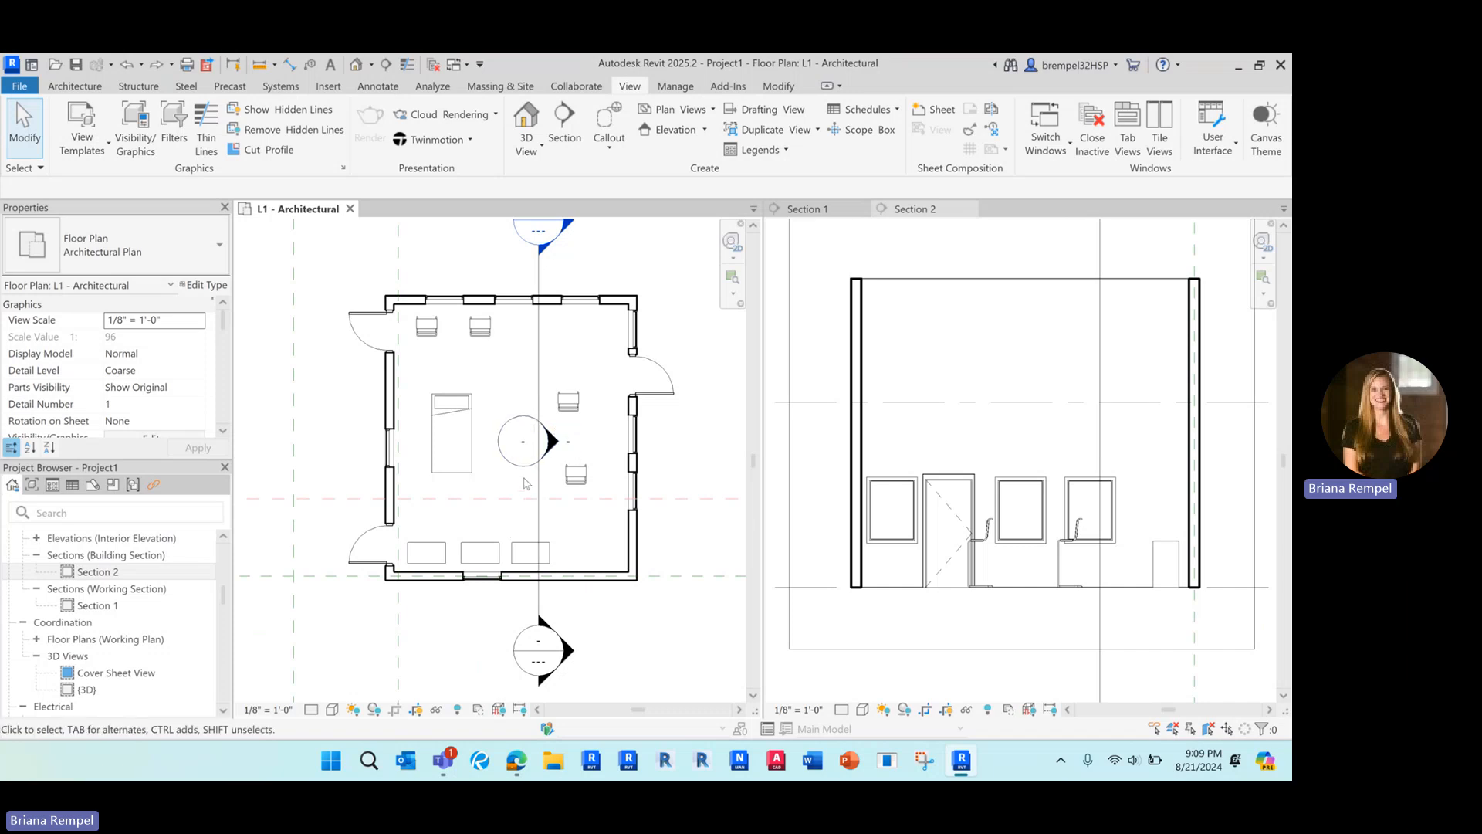
# Step: Turn on the north, west and south views of the Interior Elevation marker in the room, and clear the selection
pyautogui.click(522, 477)
pyautogui.scroll(1, 520, 533)
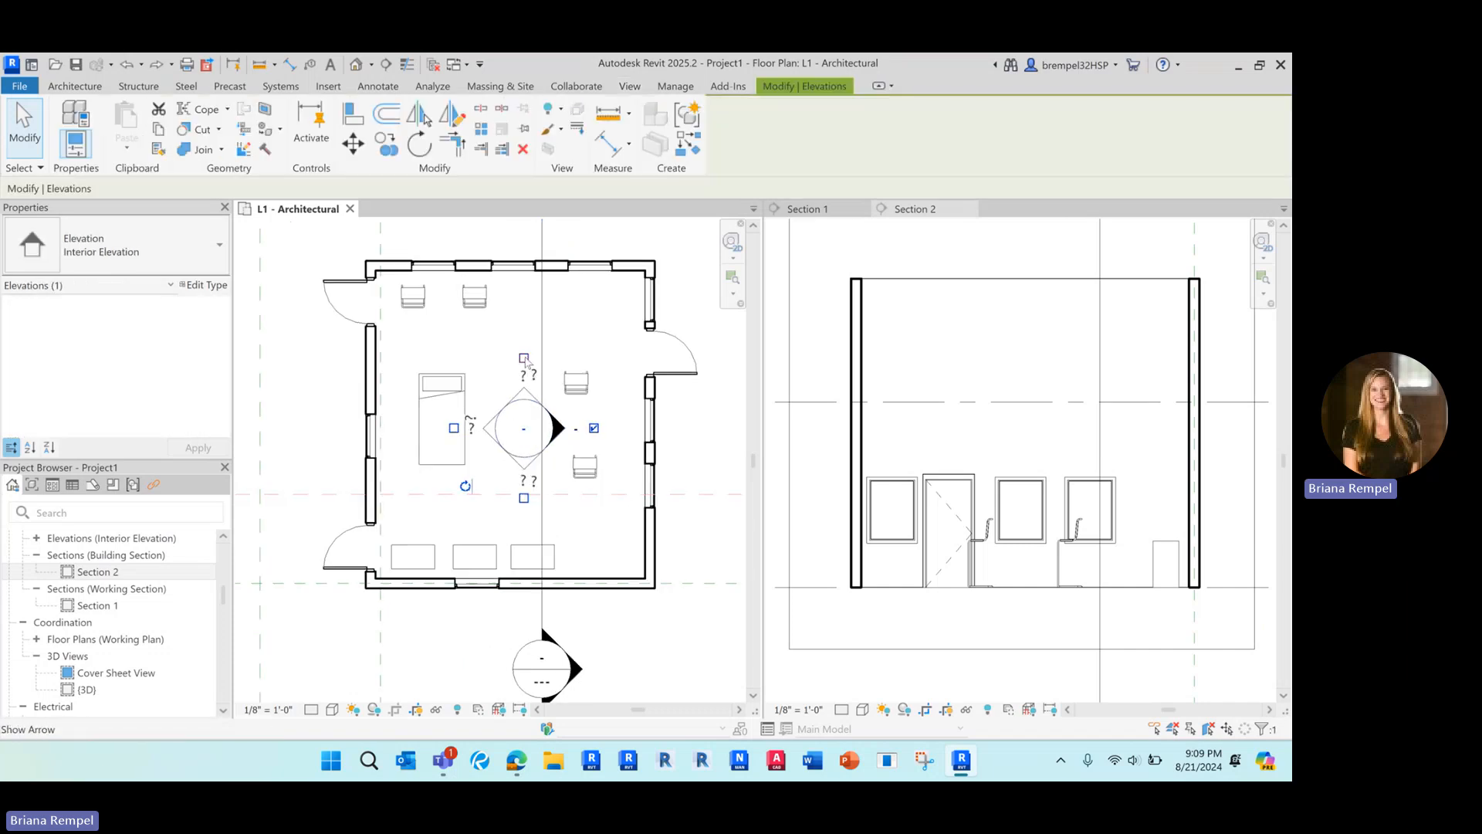
pyautogui.click(494, 406)
pyautogui.click(502, 422)
pyautogui.scroll(2, 501, 421)
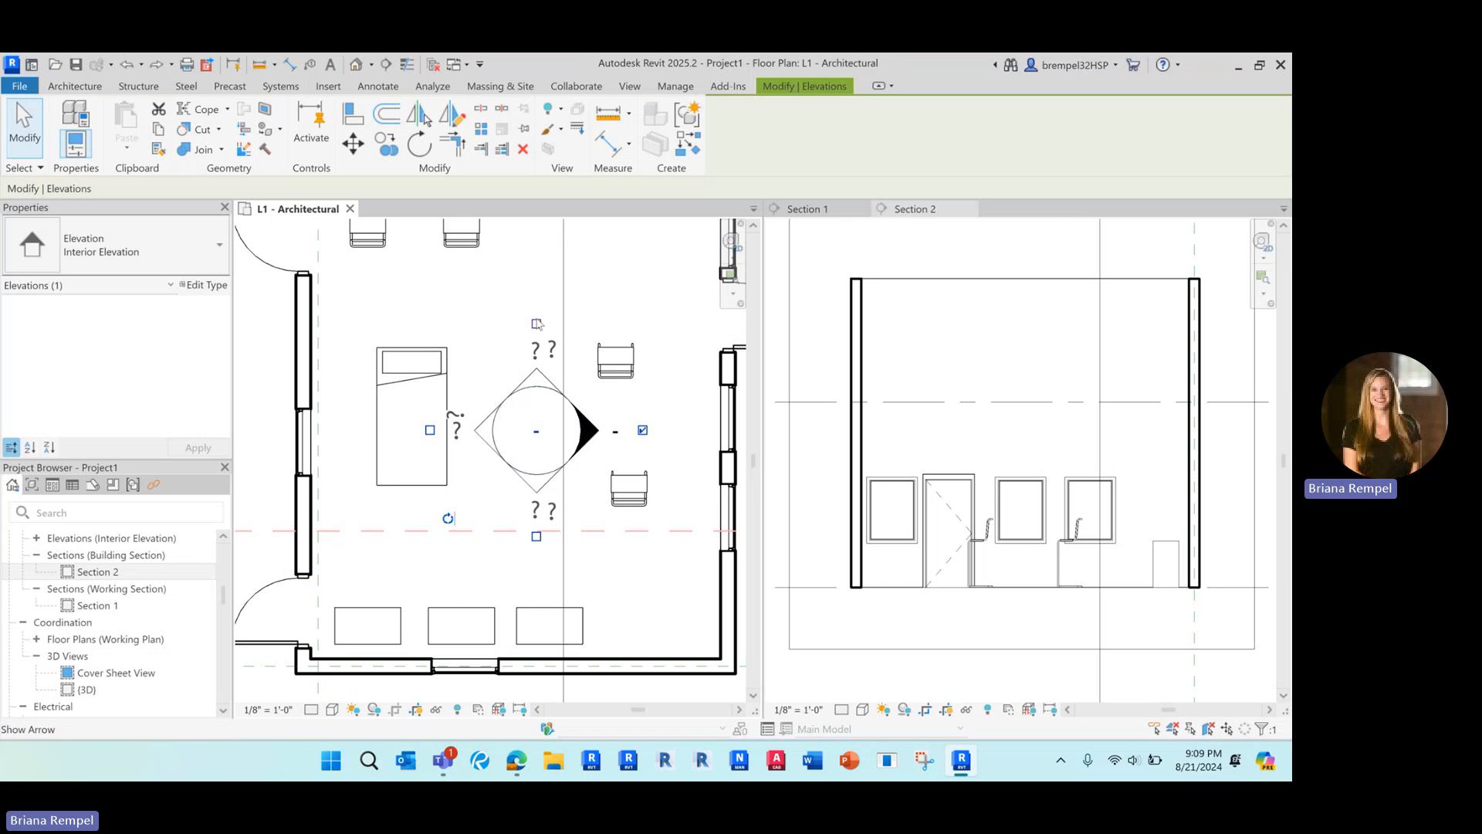
pyautogui.click(536, 324)
pyautogui.click(430, 430)
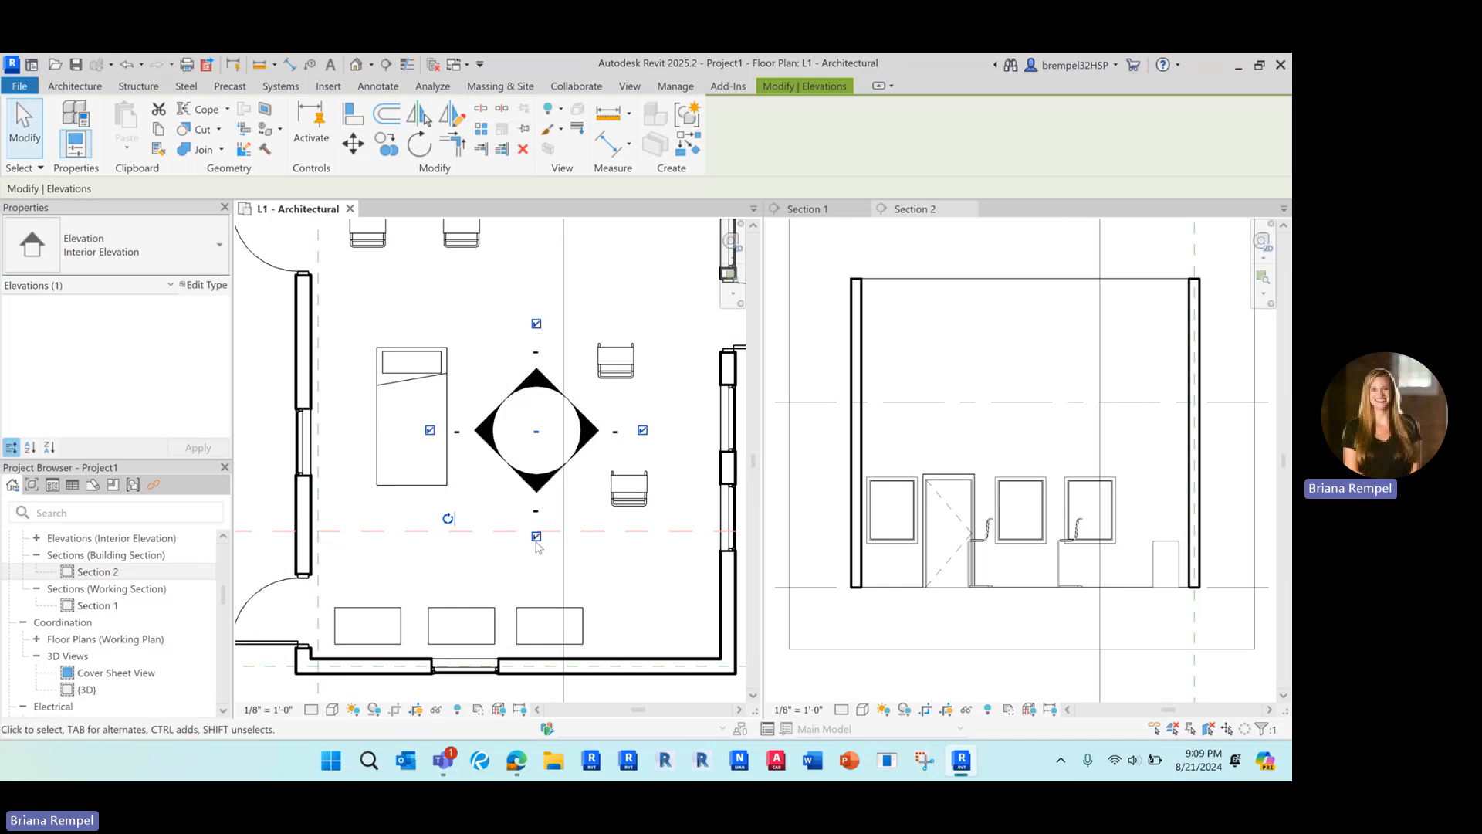
pyautogui.scroll(-3, 538, 547)
pyautogui.press('Escape')
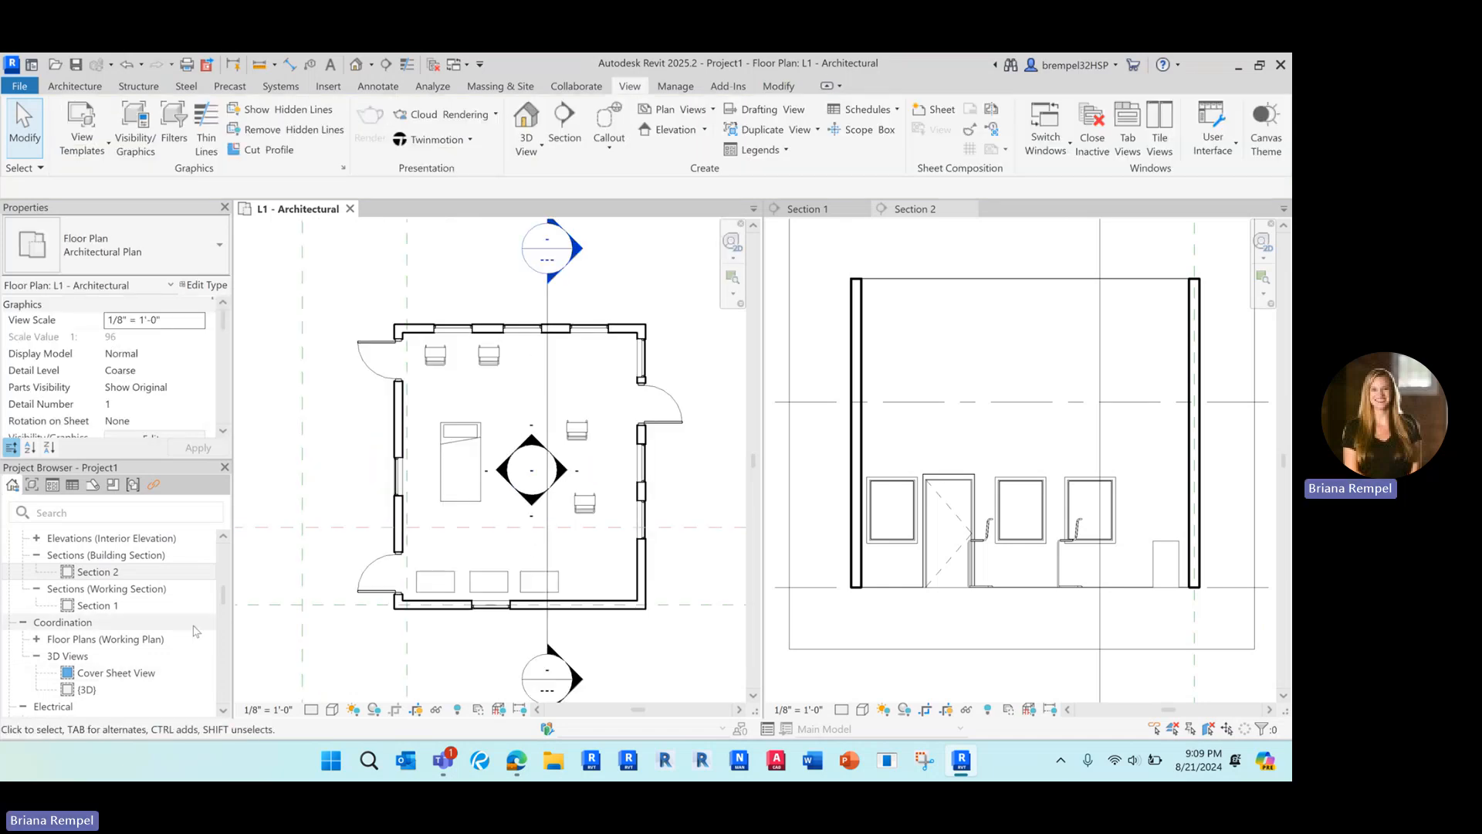
# Step: Expand the interior elevations in the project's view list to examine the views belonging to the marker
pyautogui.scroll(-3, 196, 631)
pyautogui.scroll(6, 151, 618)
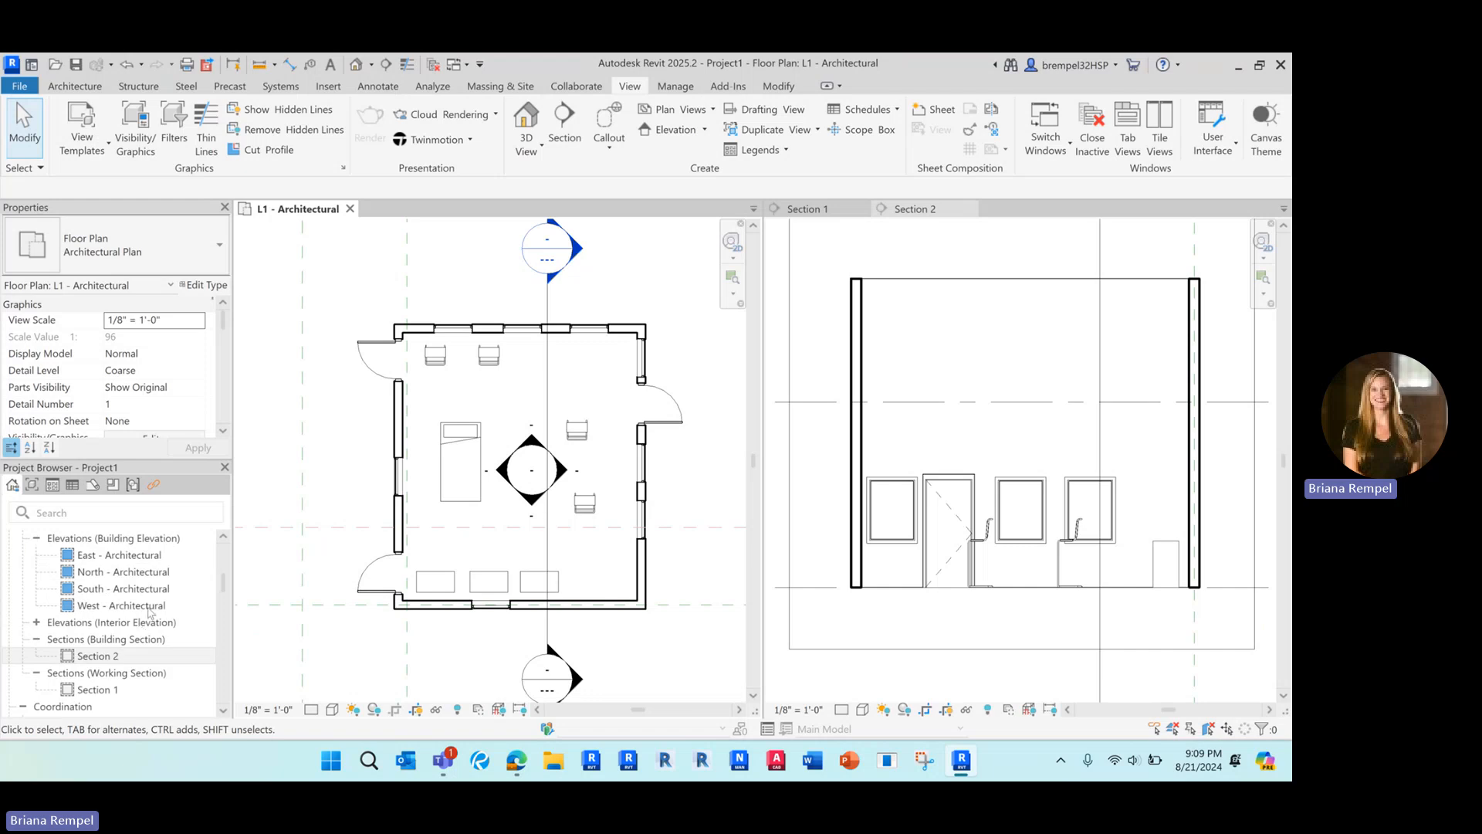
pyautogui.click(32, 624)
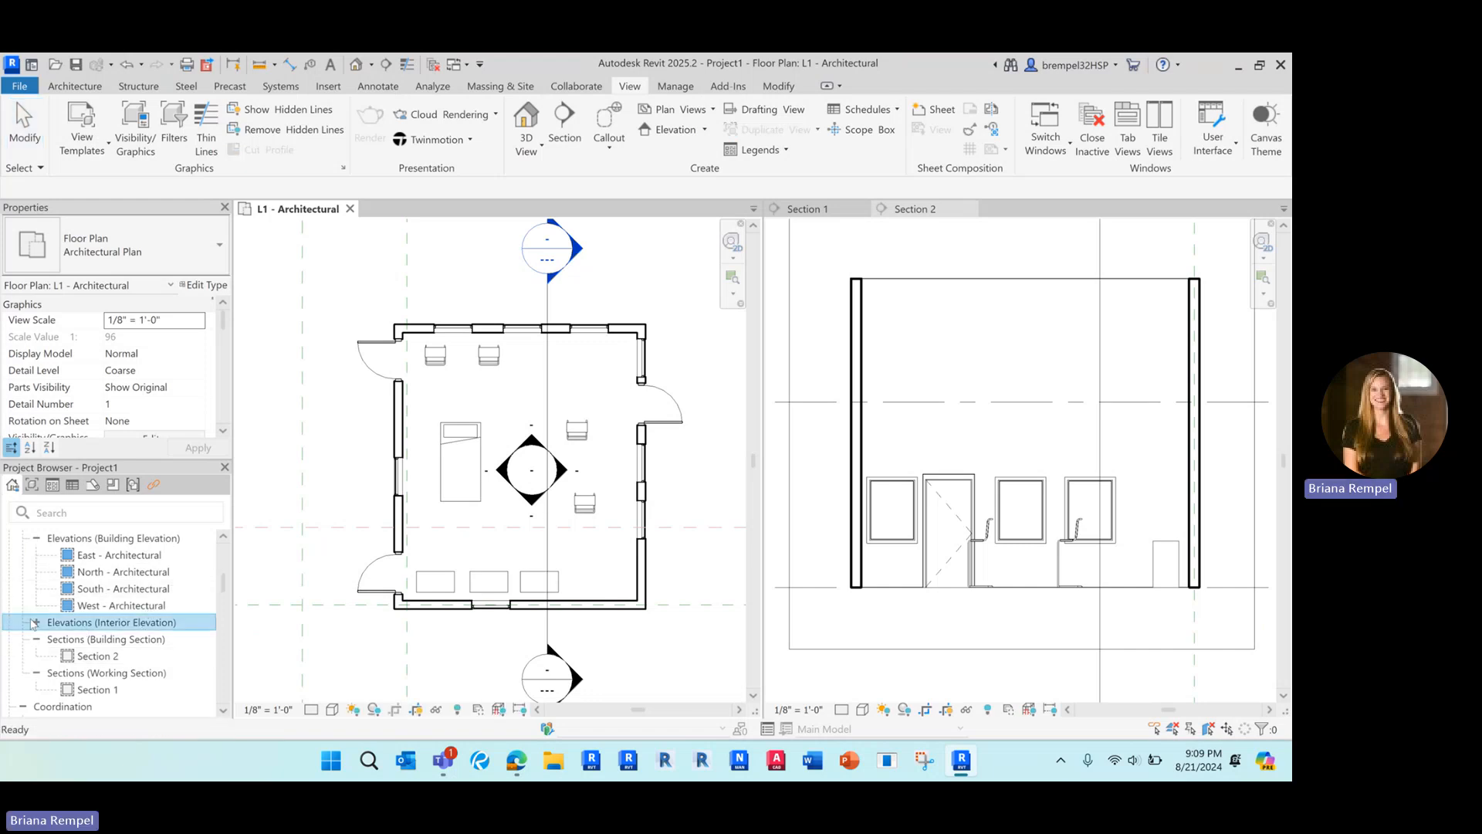
pyautogui.click(34, 623)
pyautogui.scroll(-2, 217, 631)
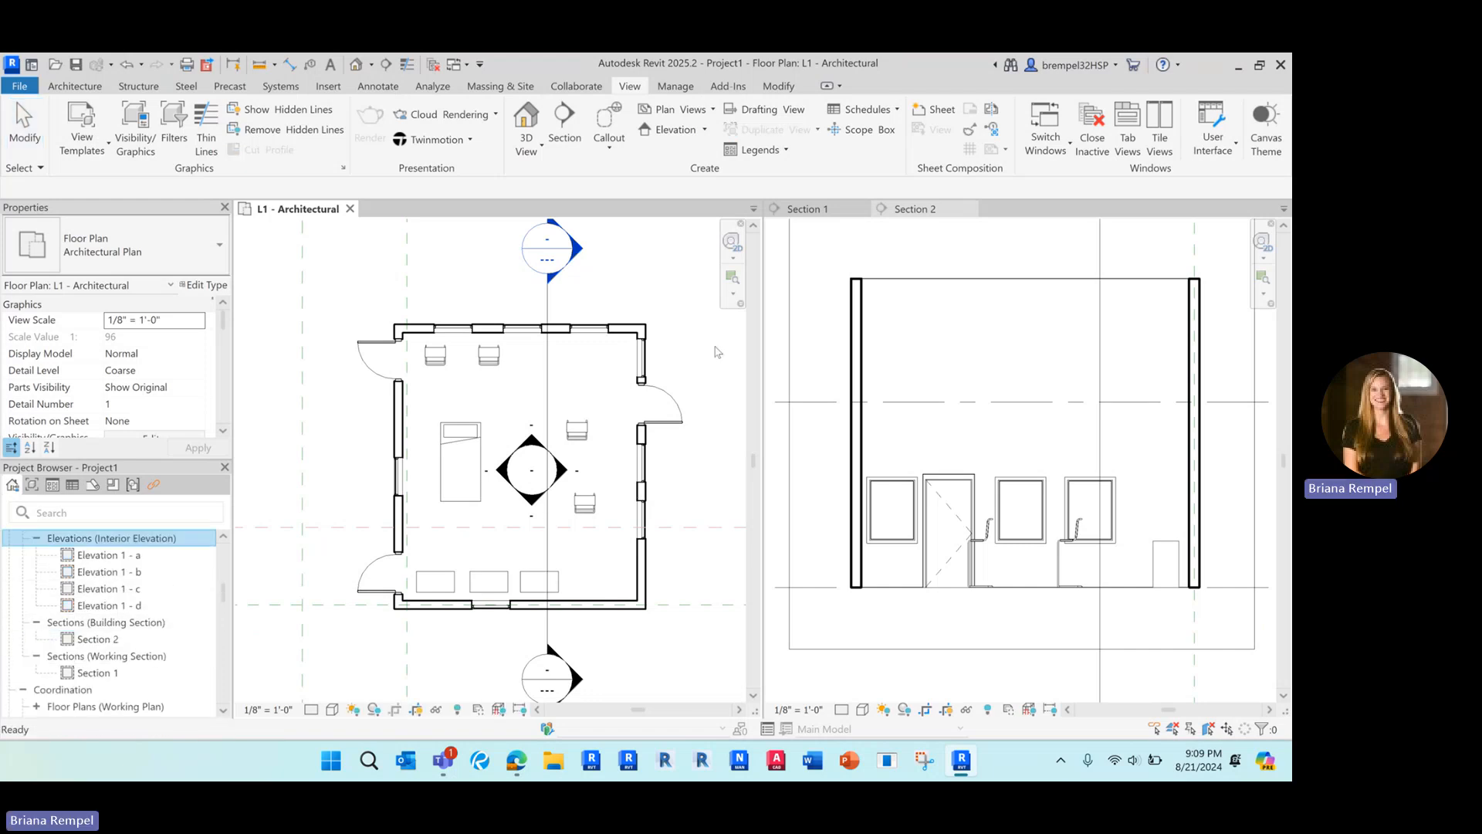
# Step: Open the marker's east-facing interior elevation beside Section 2 and make Section 2 the active view
pyautogui.click(564, 472)
pyautogui.rightClick(569, 474)
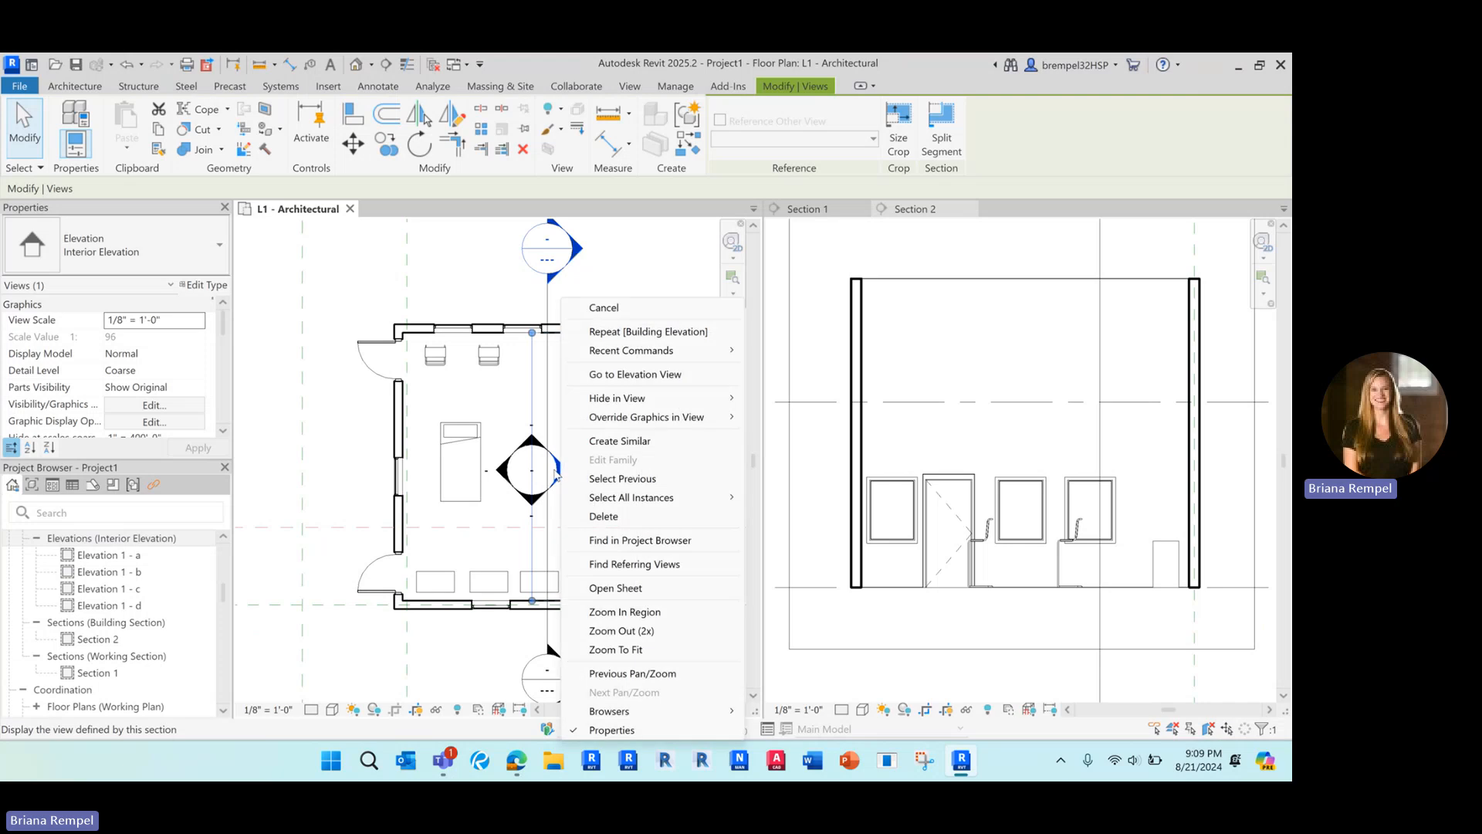
pyautogui.click(627, 375)
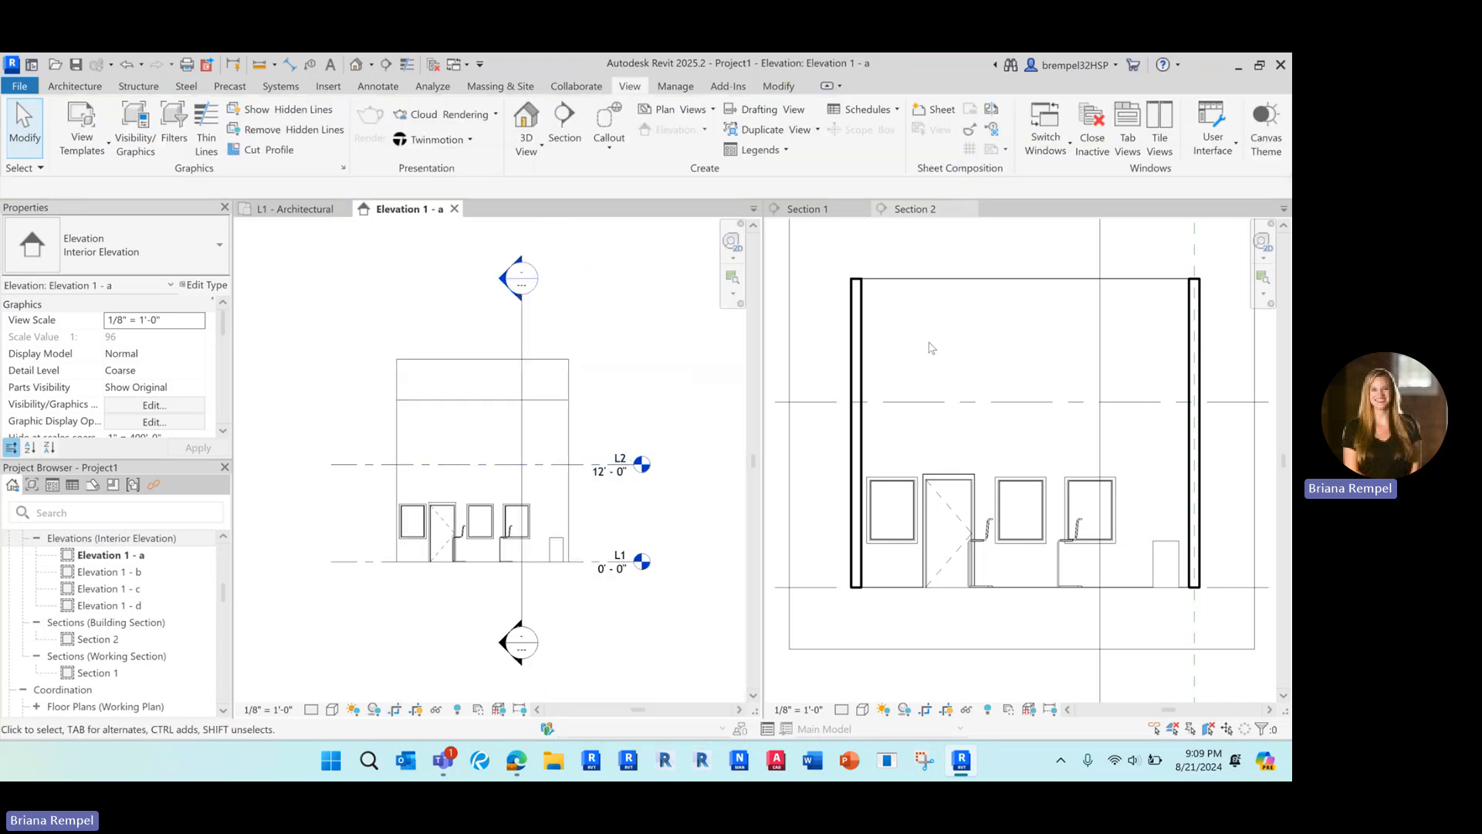
pyautogui.click(1039, 271)
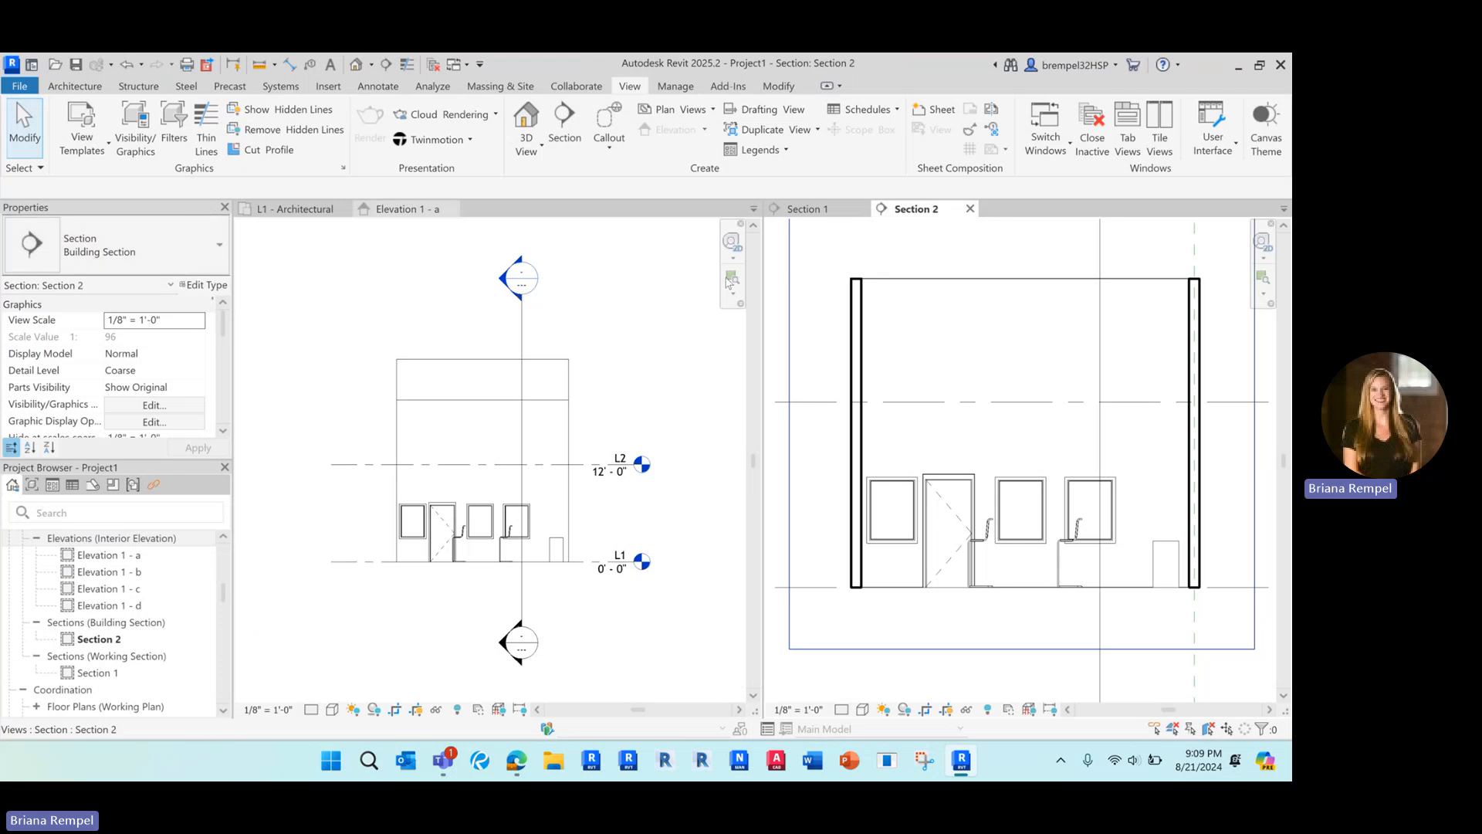
# Step: Close the Properties palette, restore it through the User Interface options, and check the Project Browser option there
pyautogui.click(1232, 154)
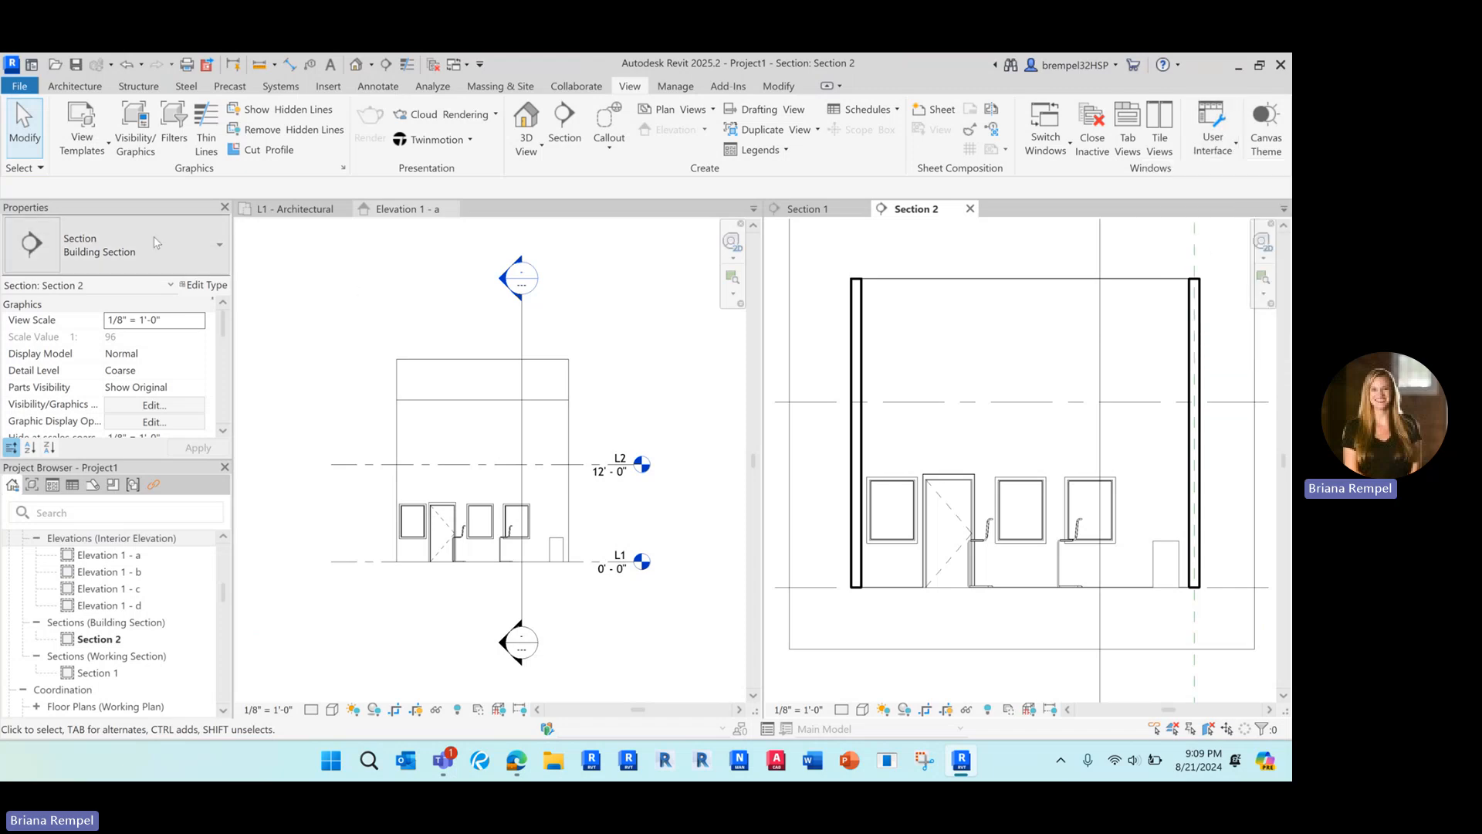
pyautogui.click(224, 208)
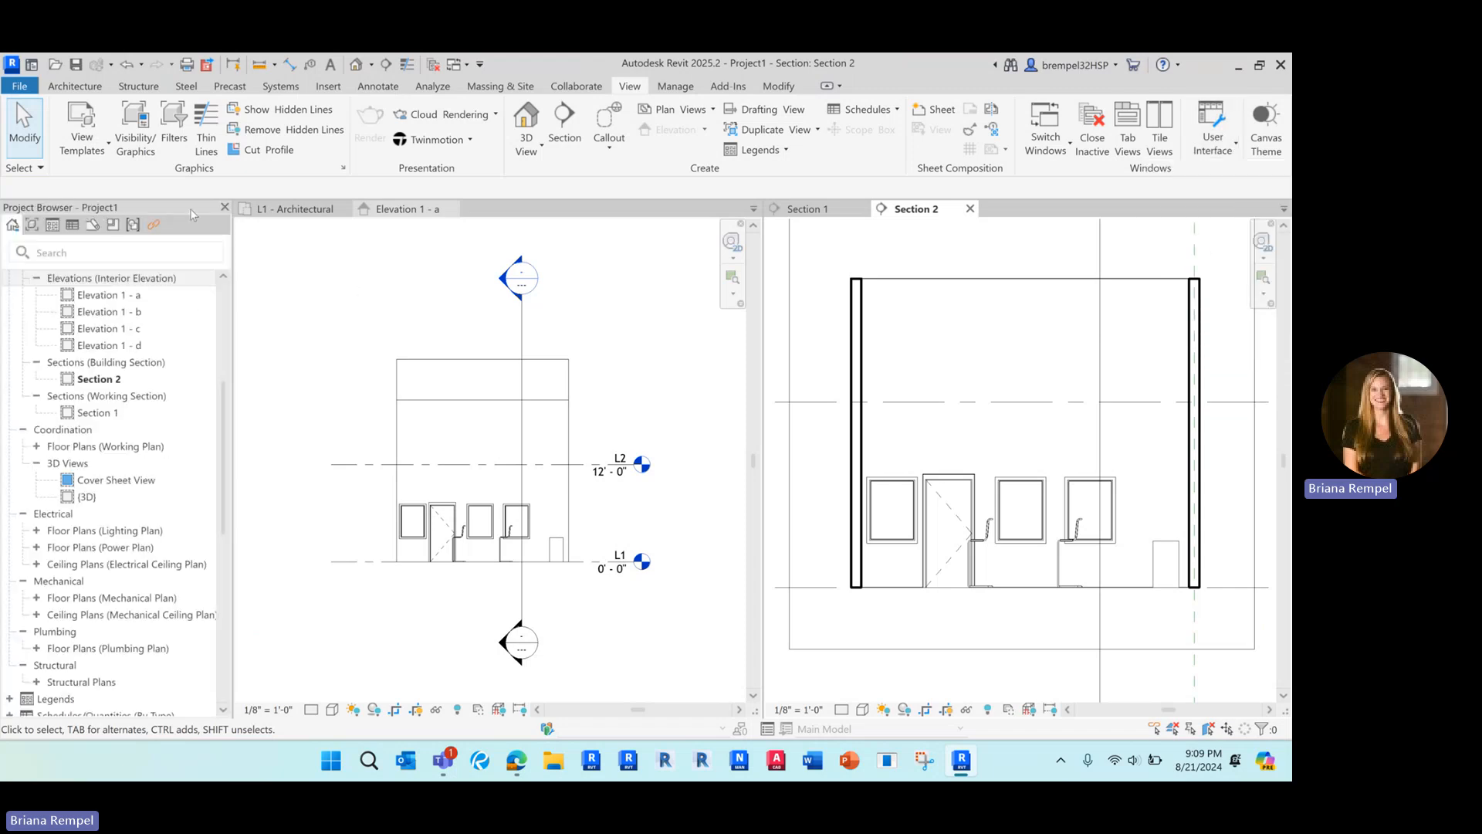
pyautogui.click(1216, 139)
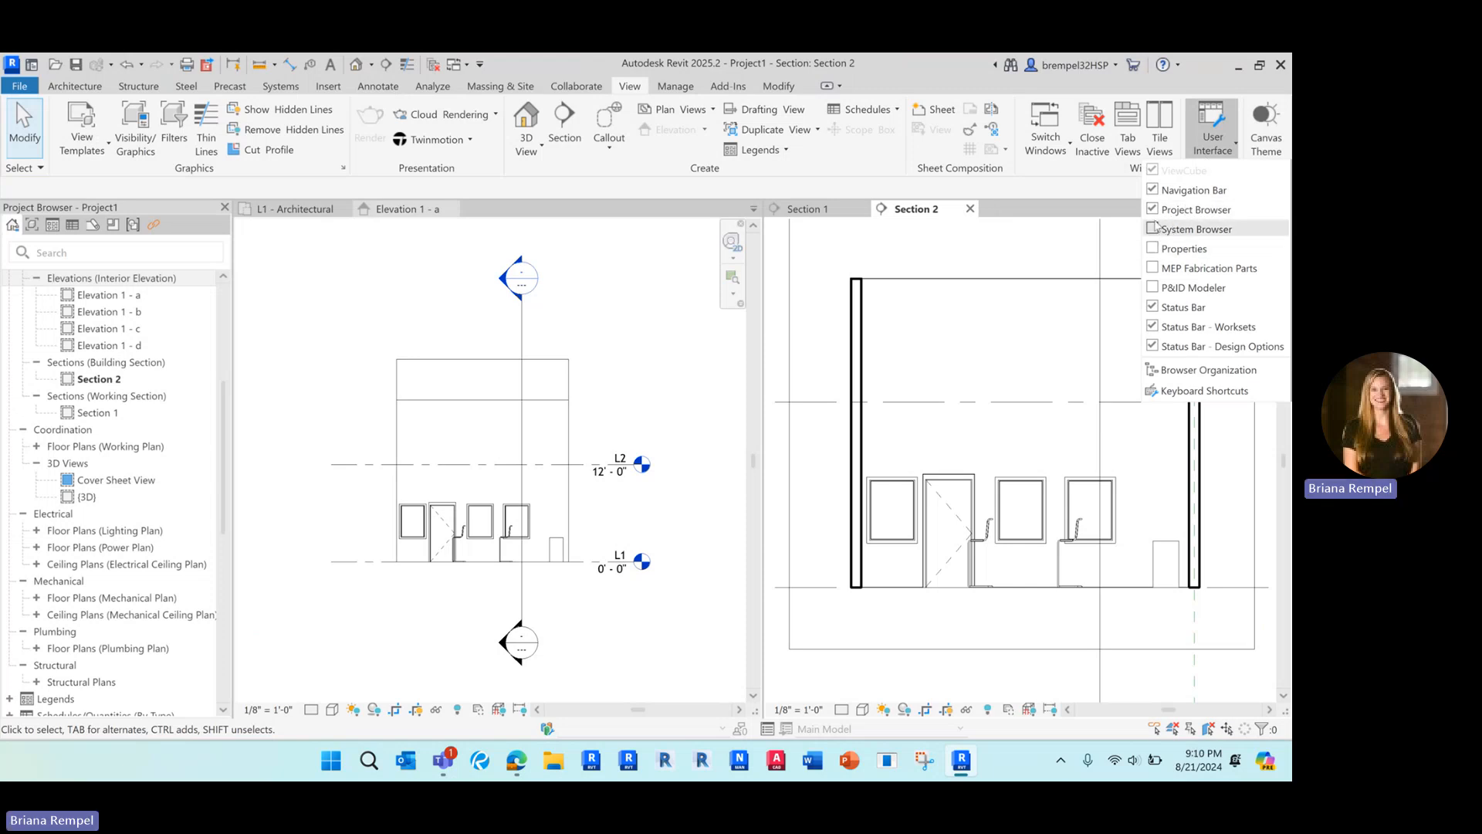
pyautogui.click(1158, 250)
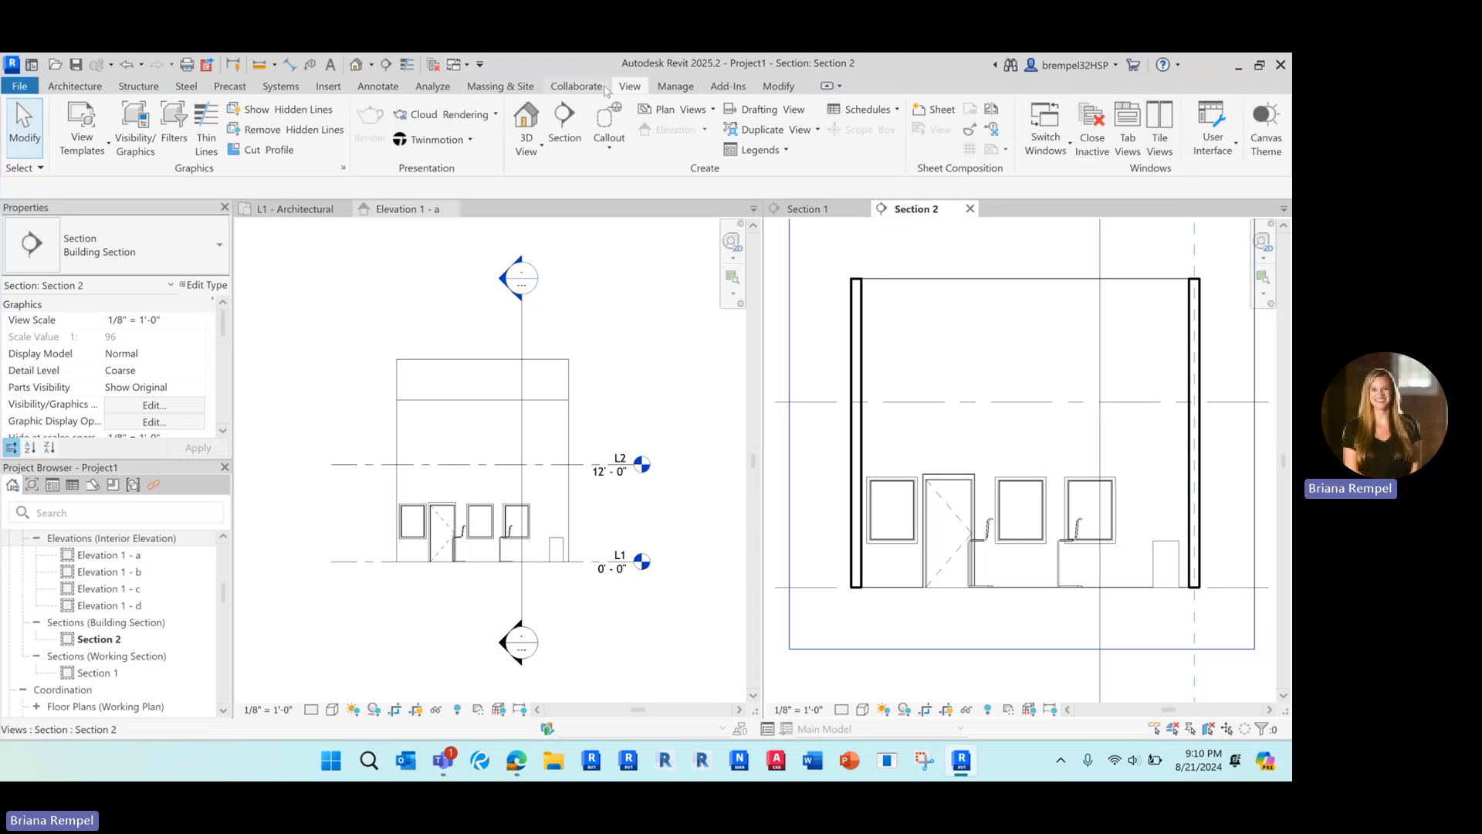
pyautogui.click(1208, 141)
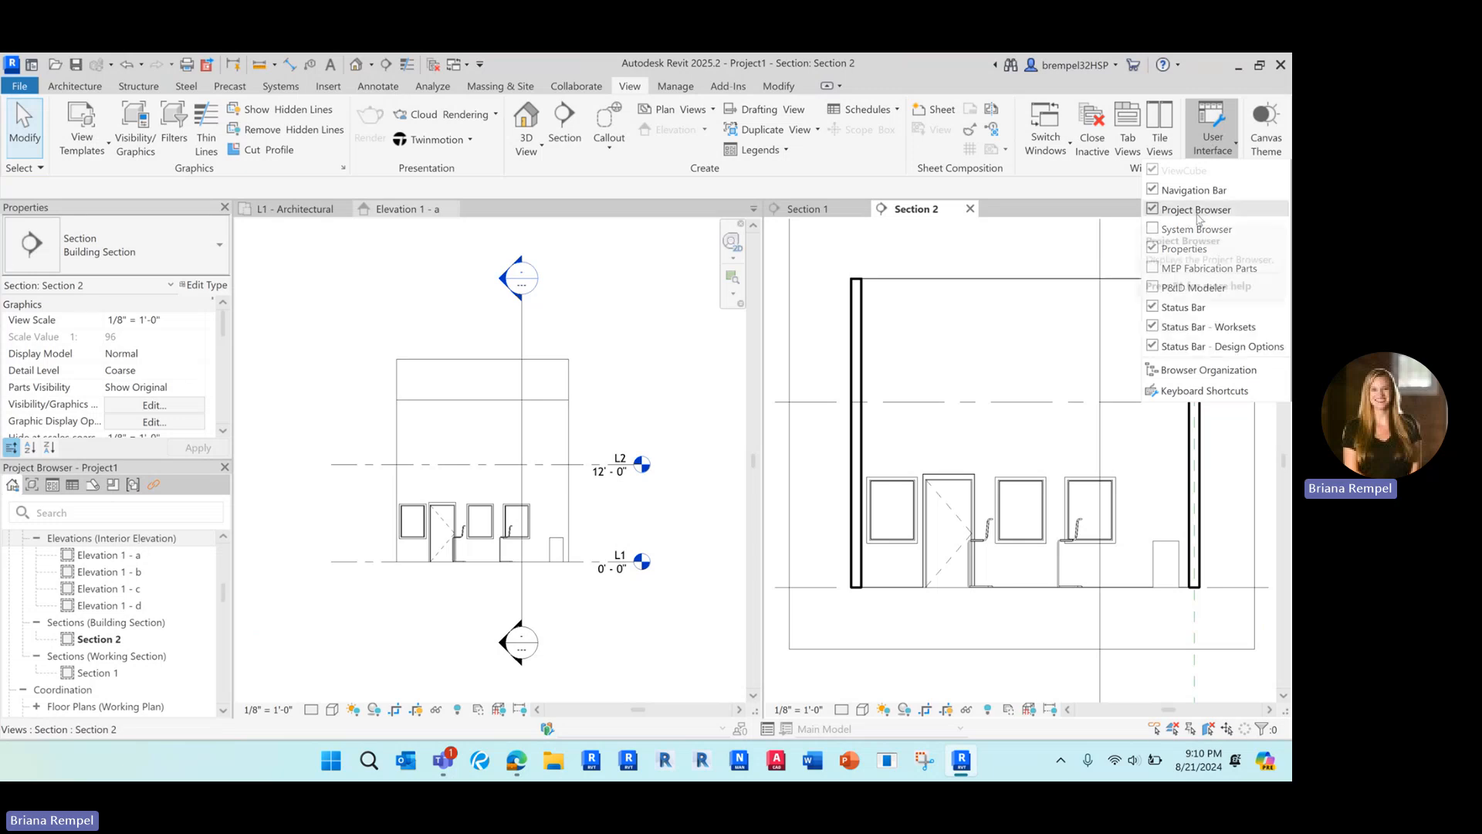
pyautogui.click(932, 267)
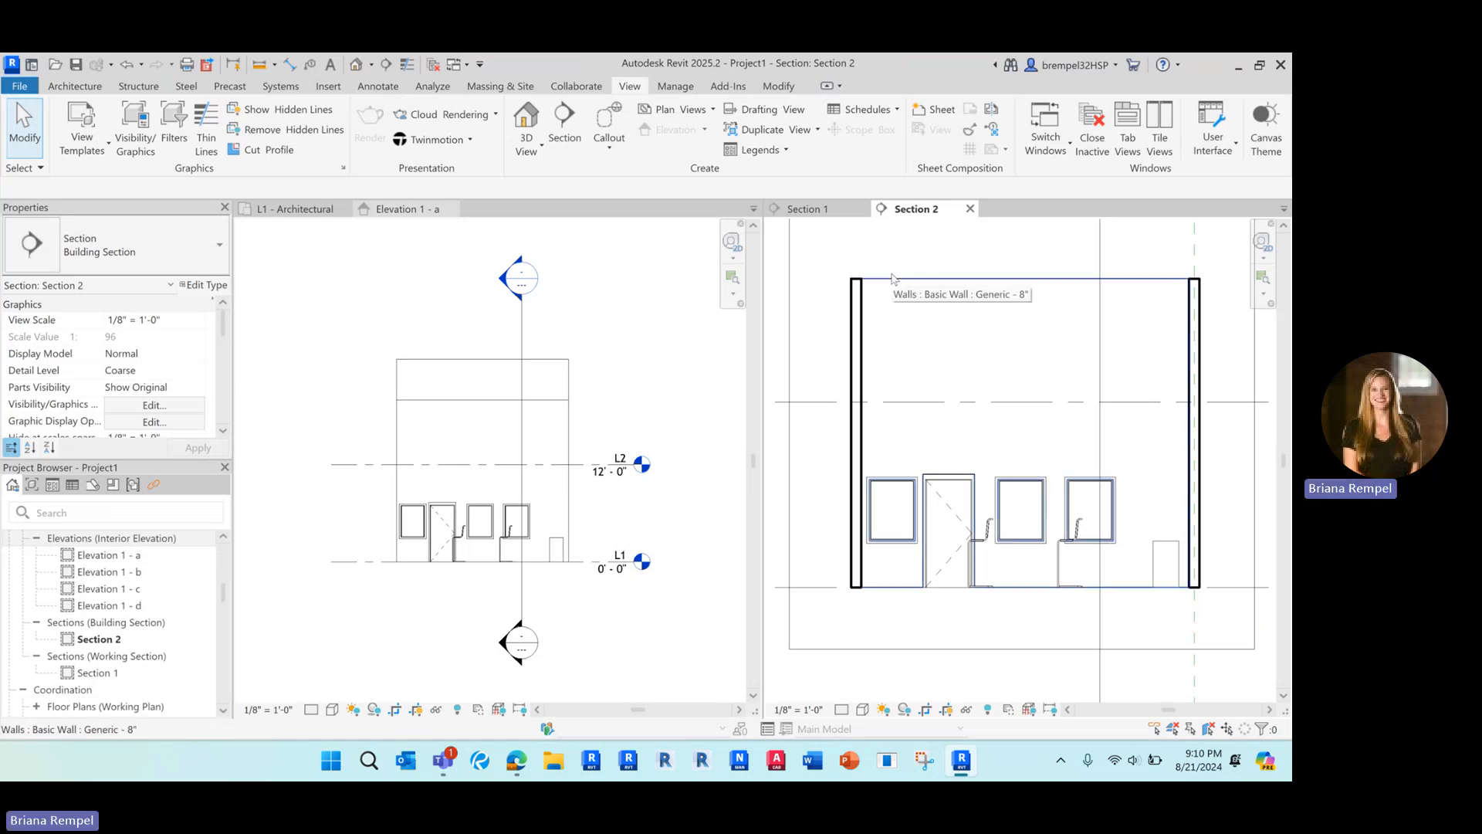
# Step: Create a rectangular callout around the northwest part of the room in the L1 - Architectural plan
pyautogui.click(296, 208)
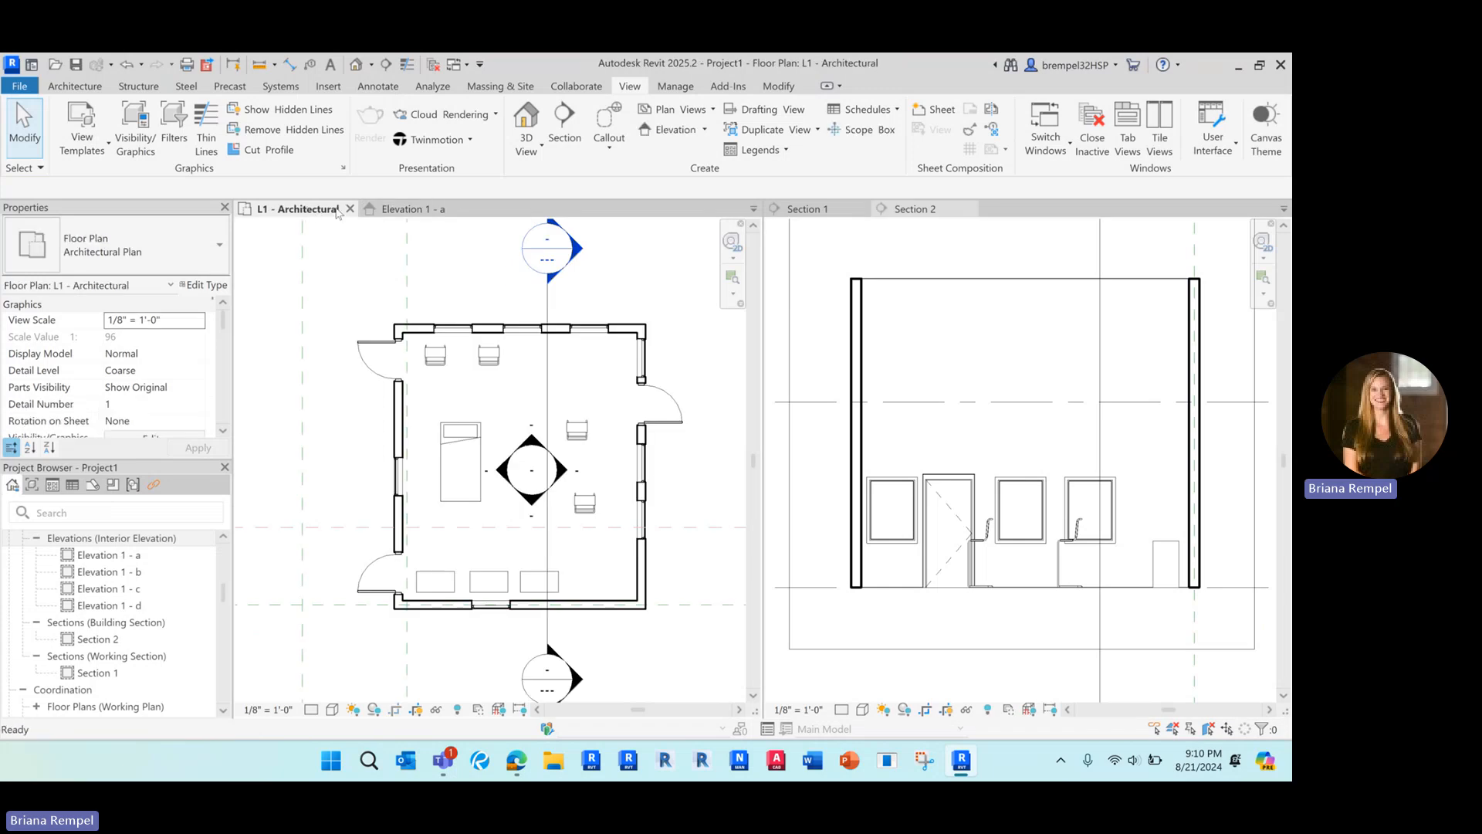
pyautogui.moveTo(489, 327); pyautogui.dragTo(538, 351, button='middle')
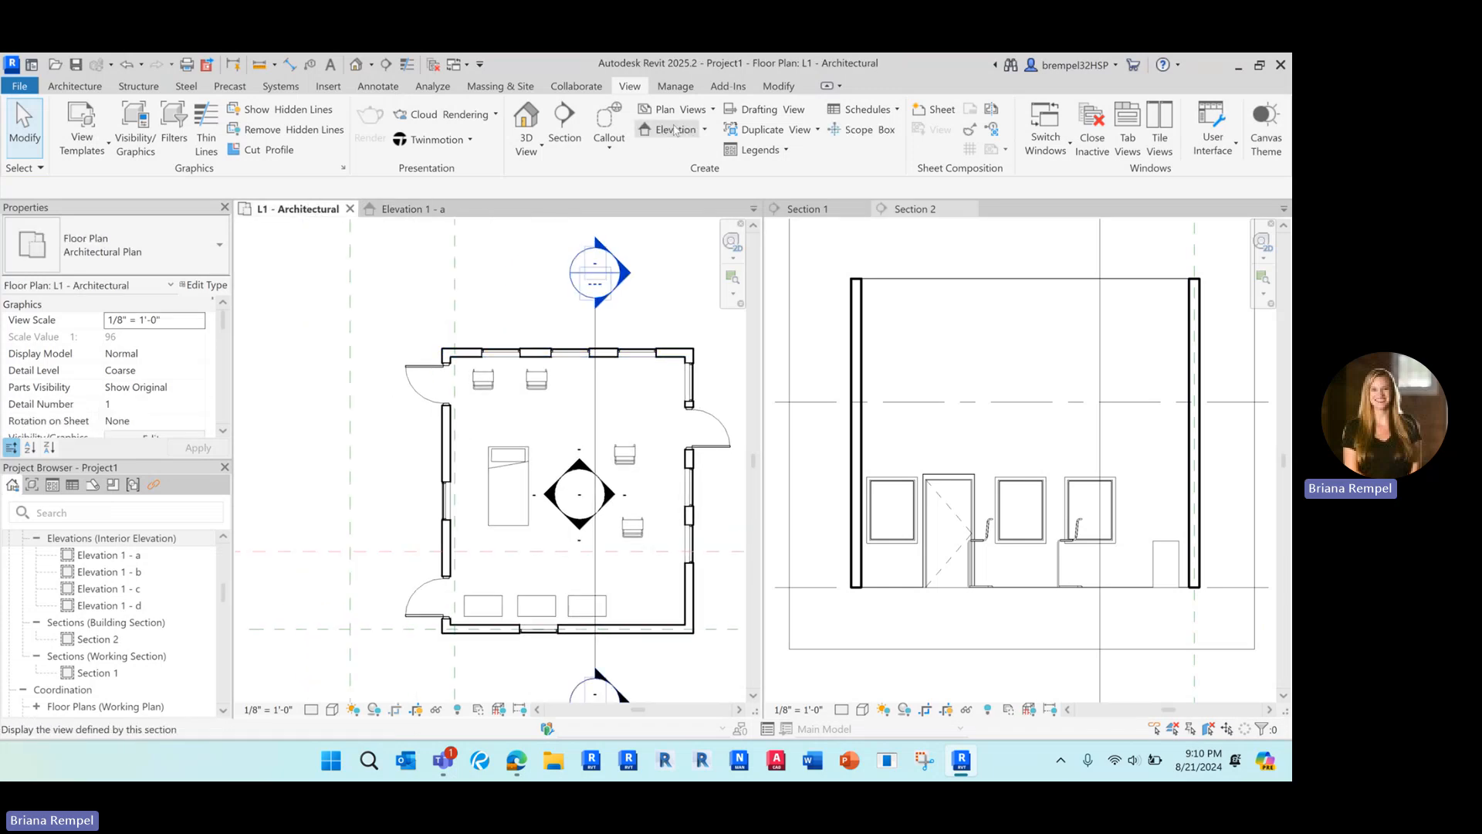
pyautogui.click(620, 149)
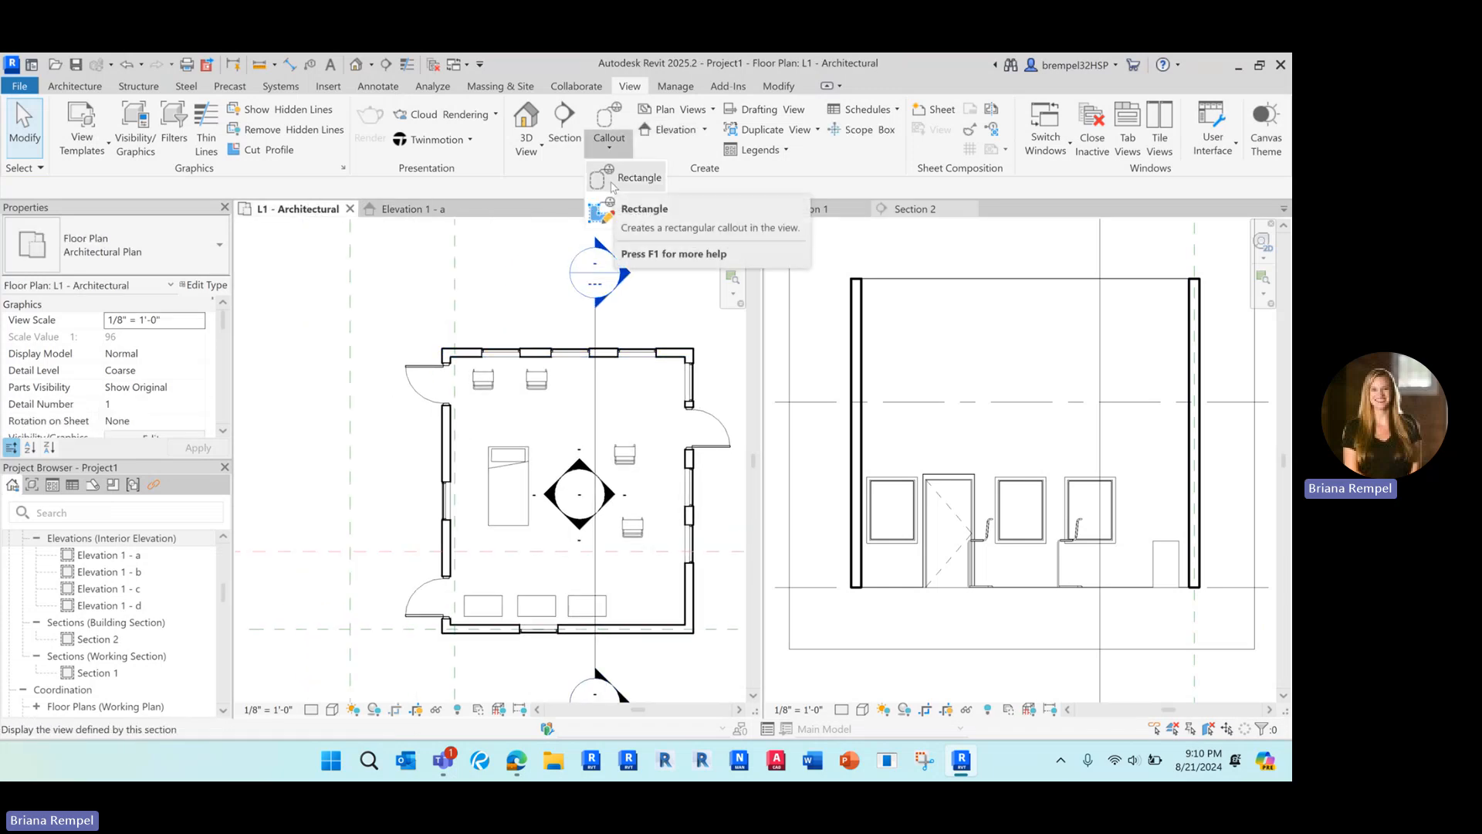
pyautogui.click(626, 179)
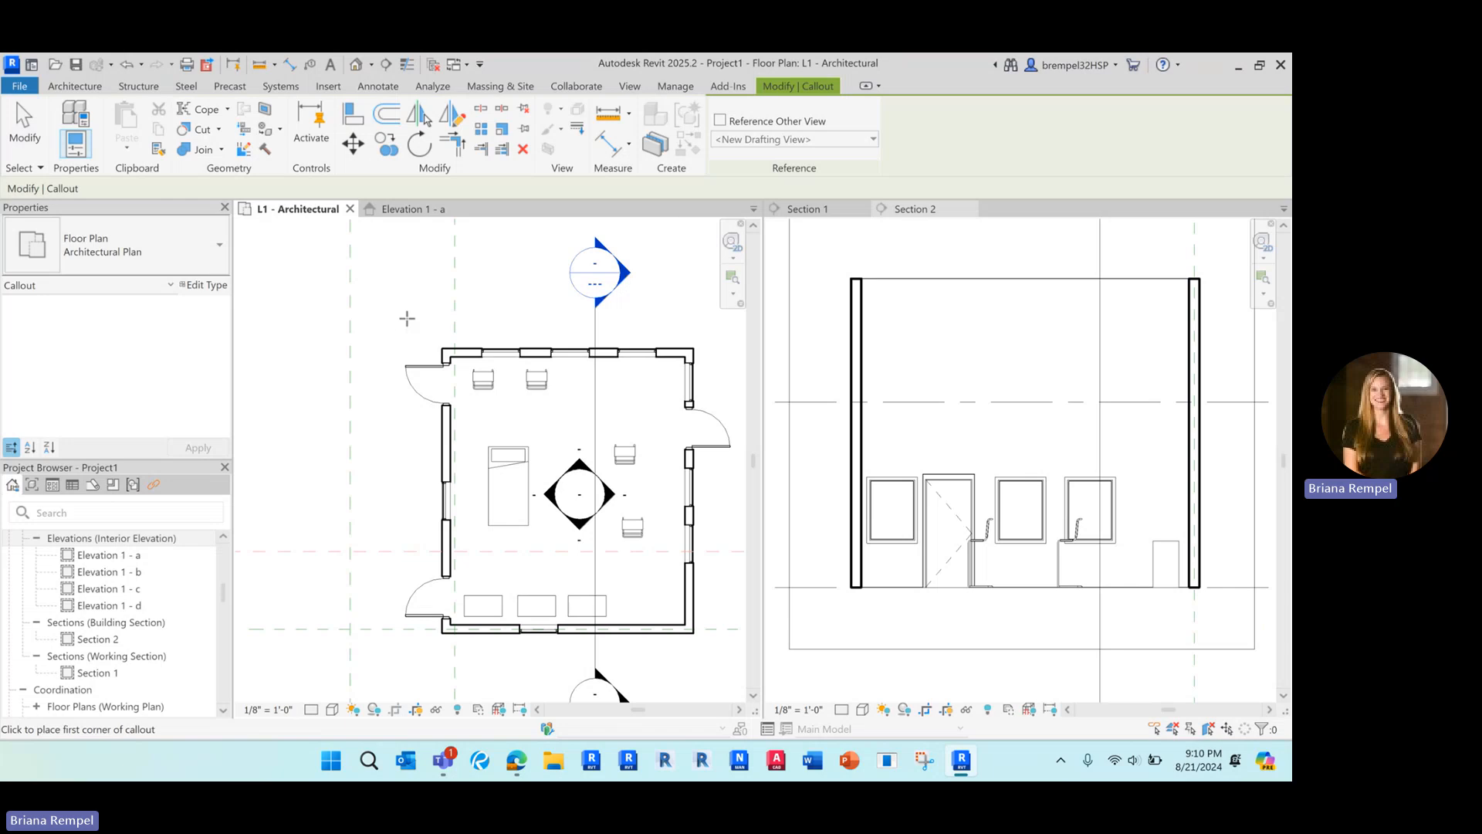
pyautogui.click(411, 323)
pyautogui.click(595, 510)
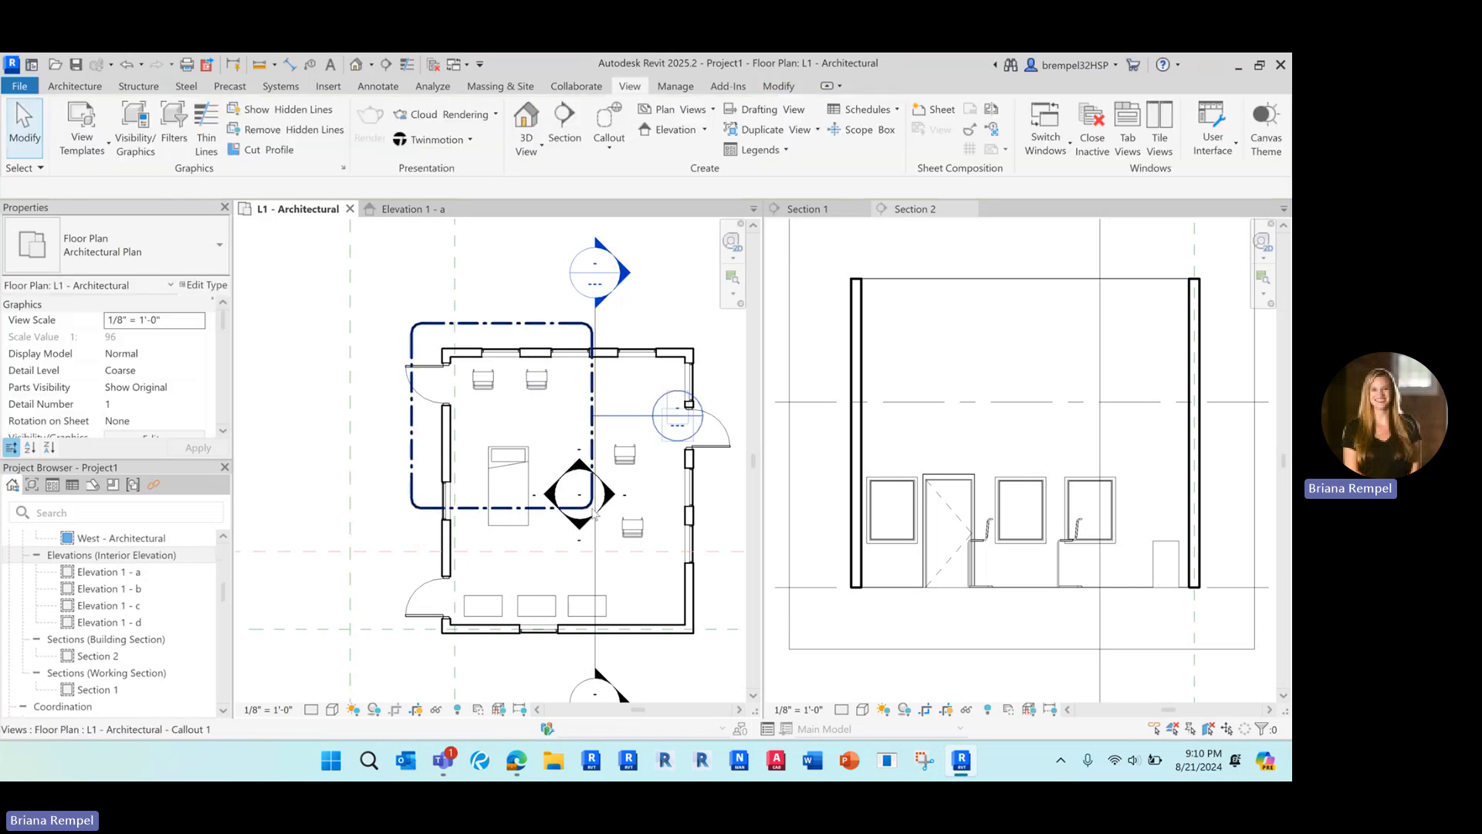
pyautogui.moveTo(638, 383); pyautogui.dragTo(620, 361, button='middle')
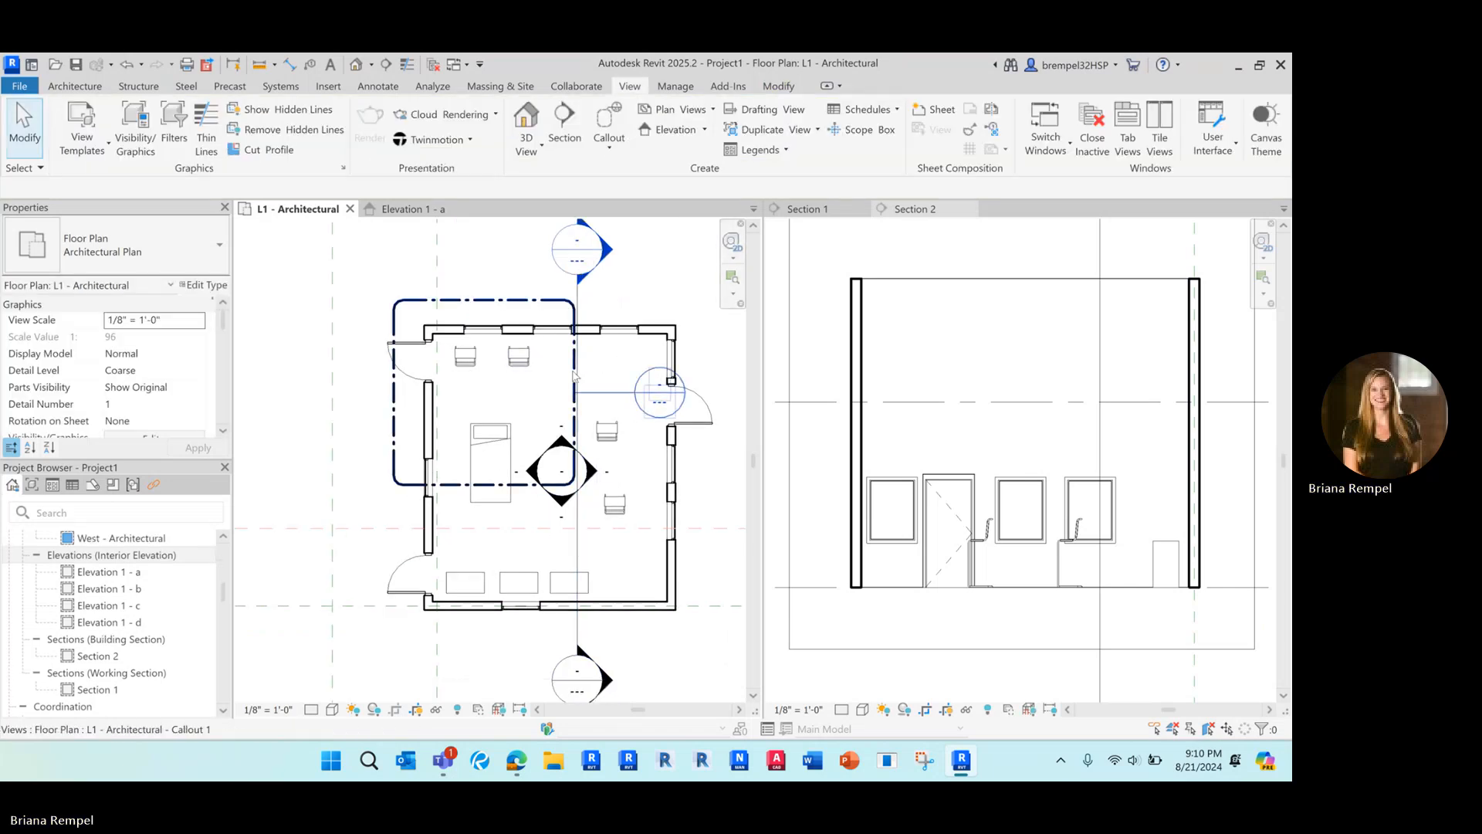
pyautogui.click(574, 360)
pyautogui.rightClick(574, 361)
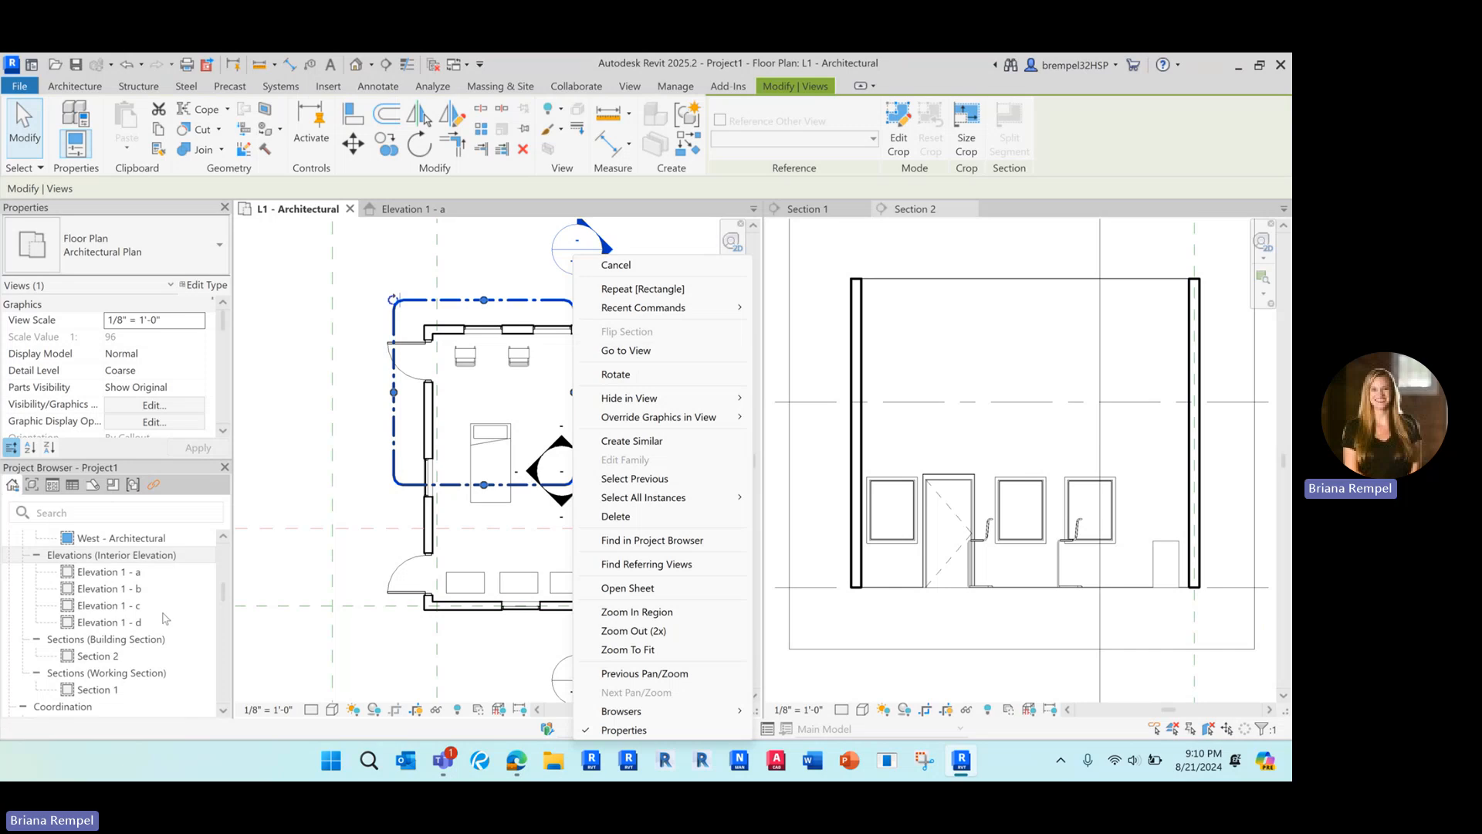
pyautogui.click(116, 622)
pyautogui.scroll(-2, 109, 641)
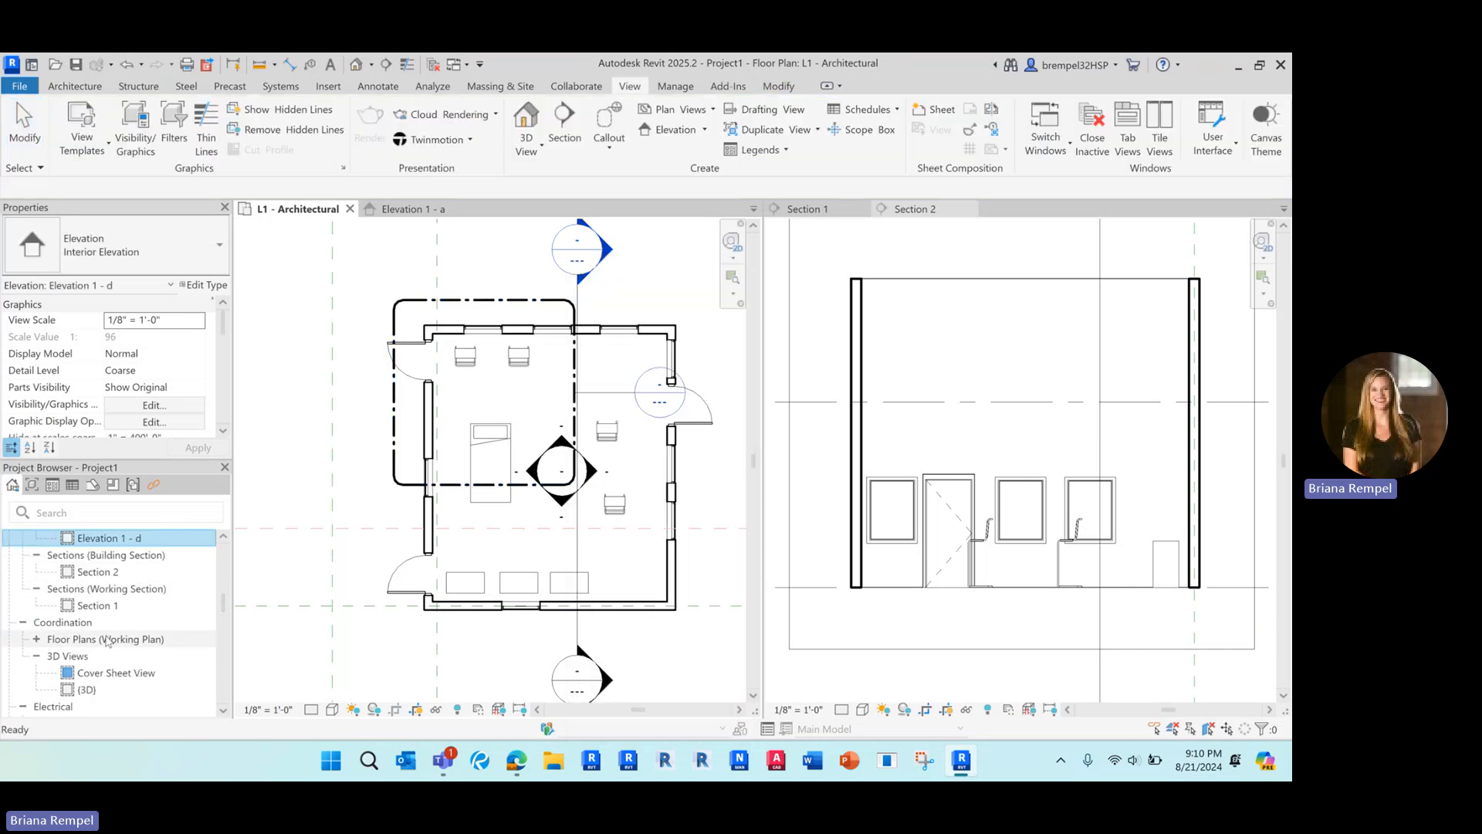
# Step: Rotate the callout boundary counterclockwise in the plan, and undo the rotation
pyautogui.click(535, 299)
pyautogui.rightClick(536, 299)
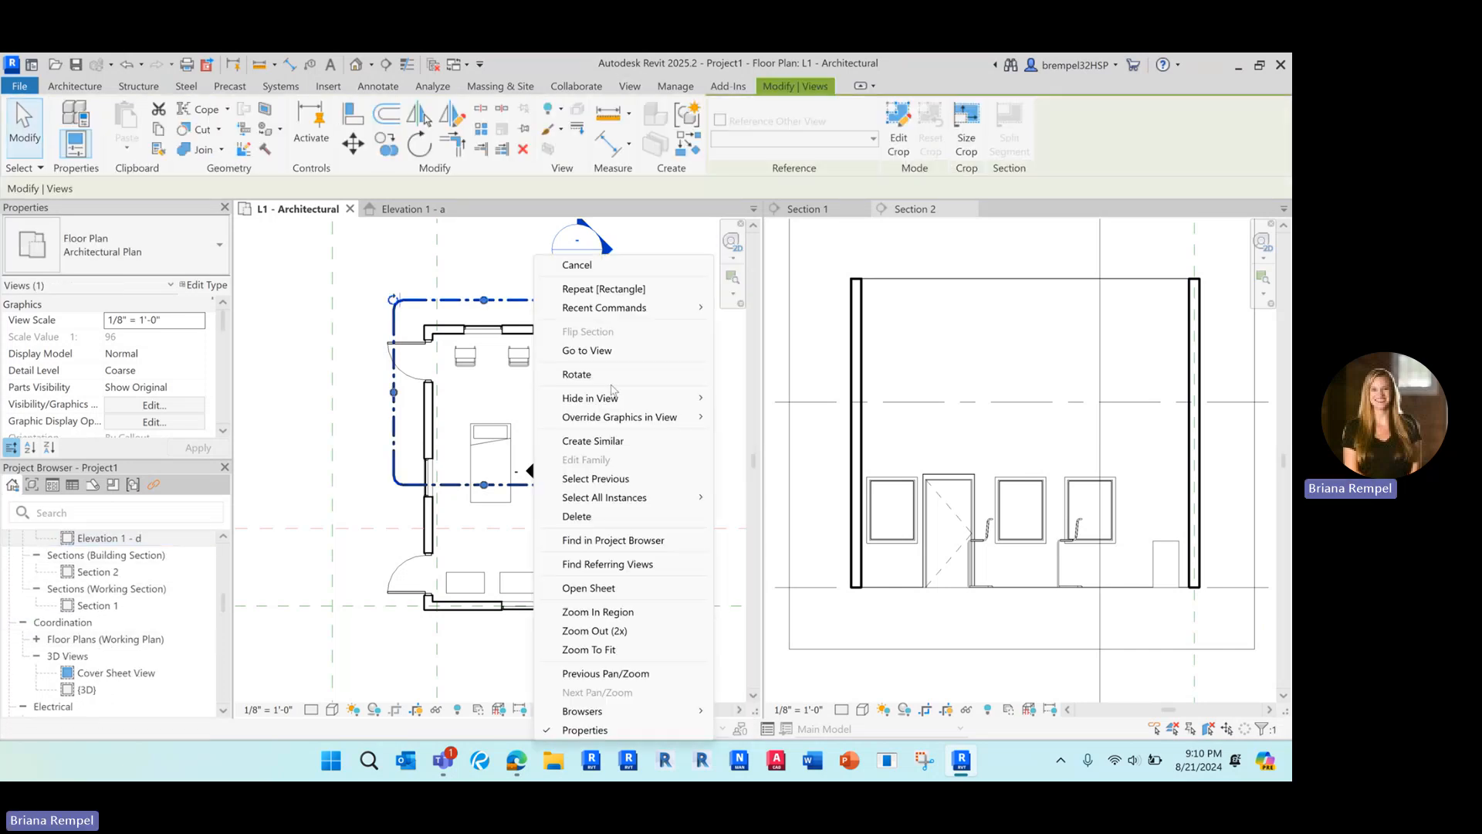
pyautogui.click(602, 374)
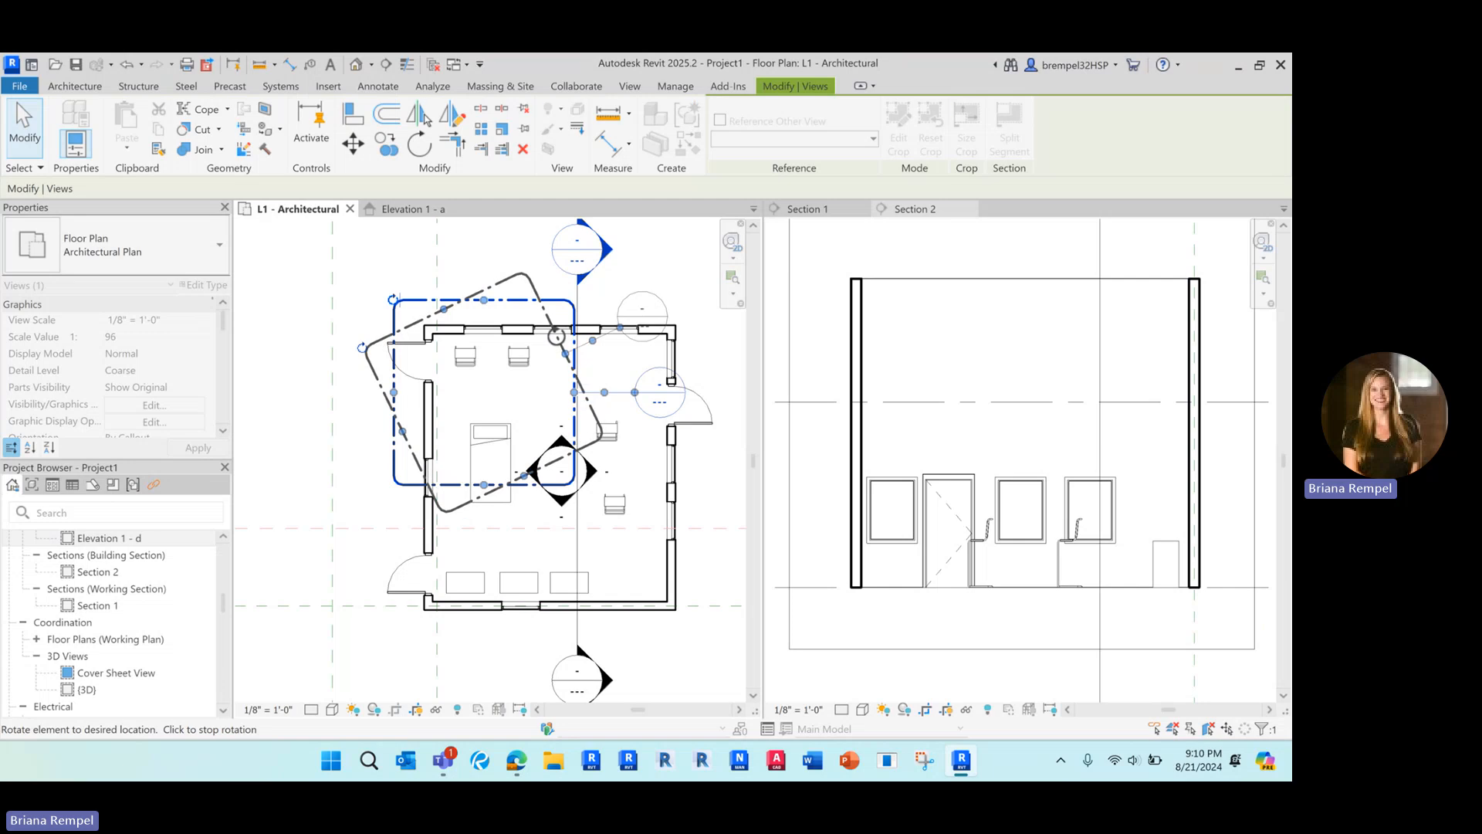
pyautogui.click(609, 406)
pyautogui.rightClick(579, 389)
pyautogui.click(566, 377)
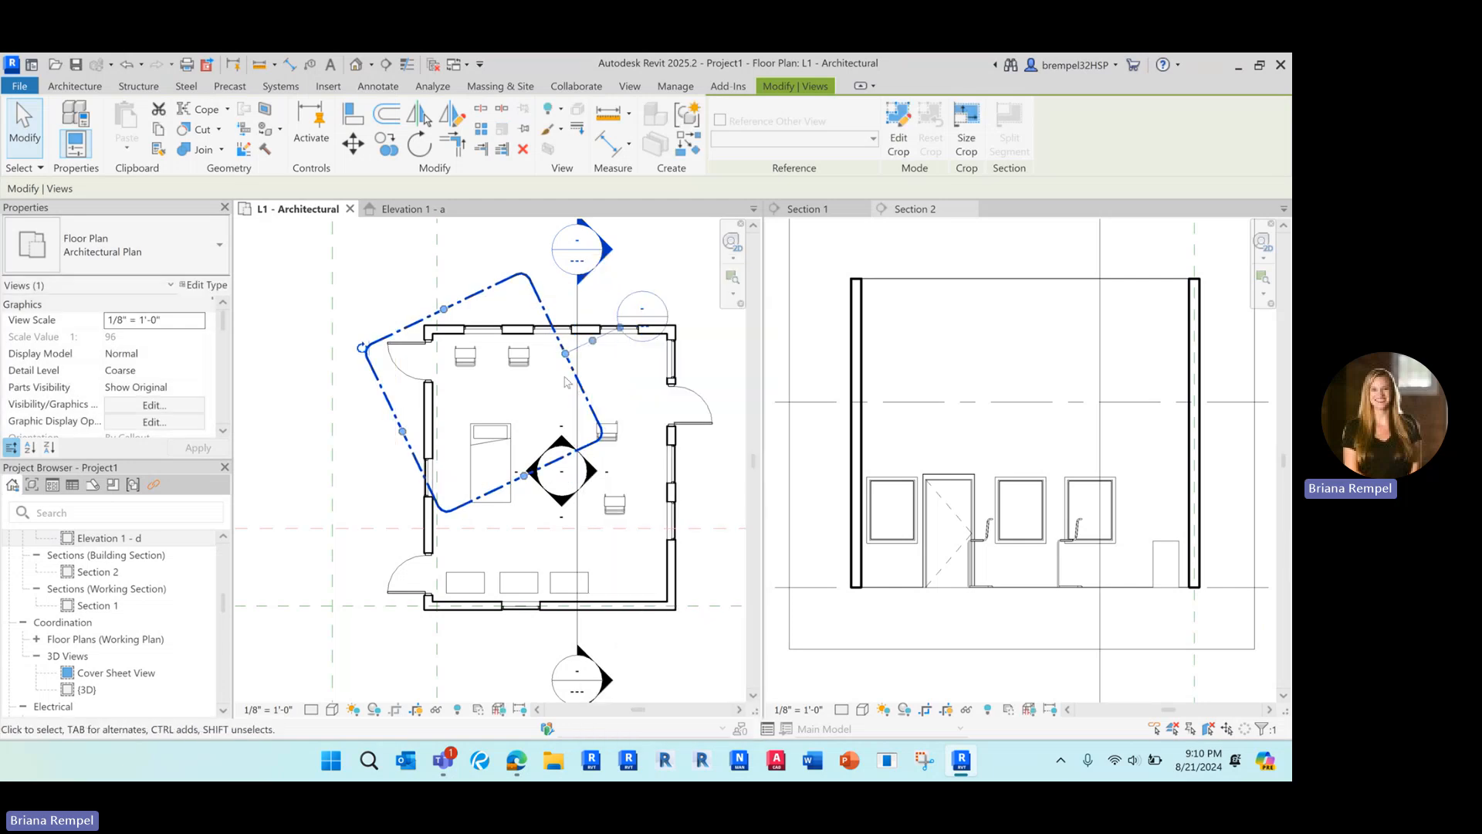
pyautogui.hotkey('ctrl', 'z')
# Step: Open the callout's own view and compare it with the L1 - Architectural plan
pyautogui.rightClick(572, 363)
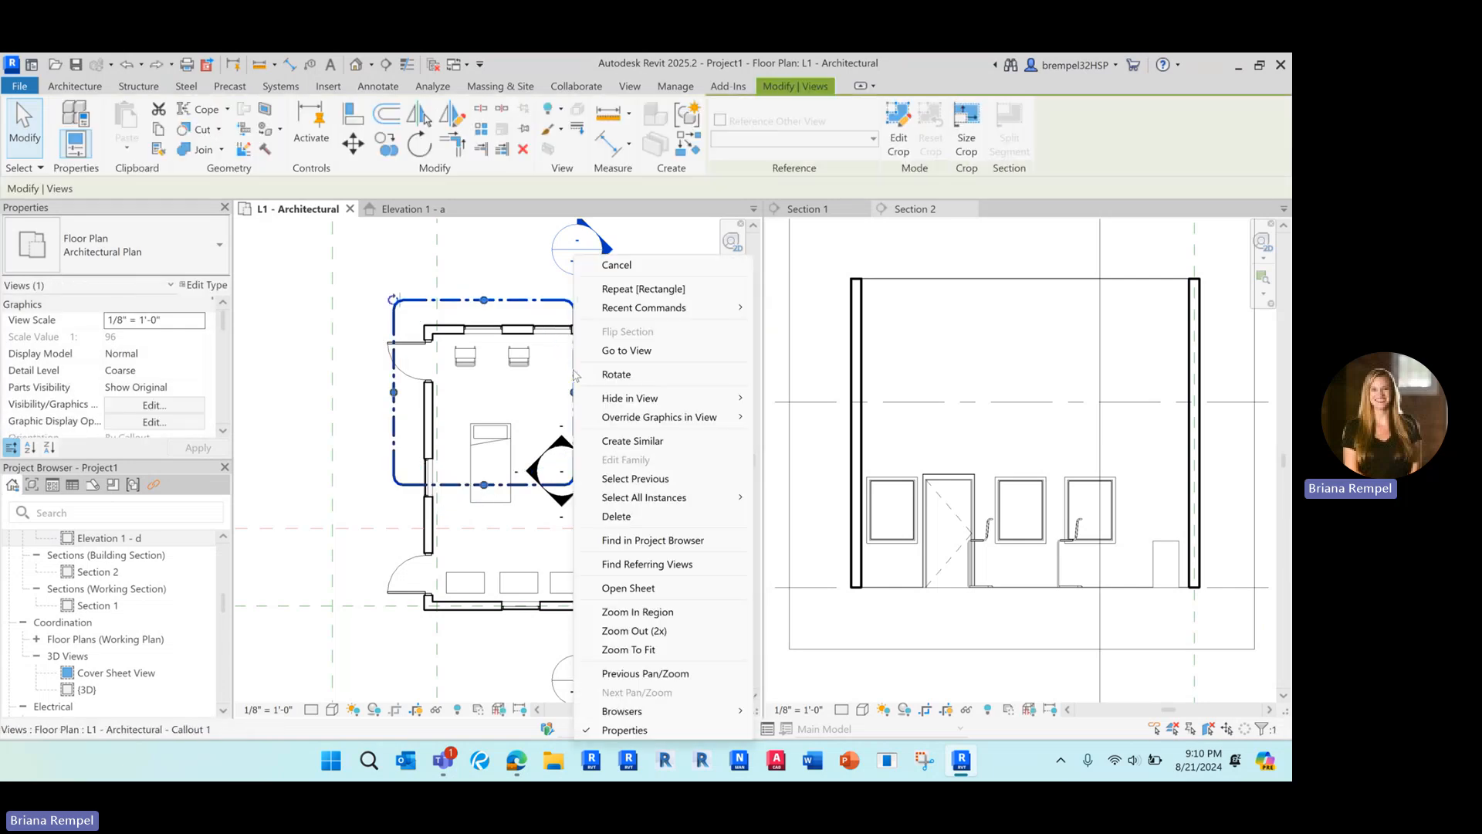
pyautogui.click(627, 351)
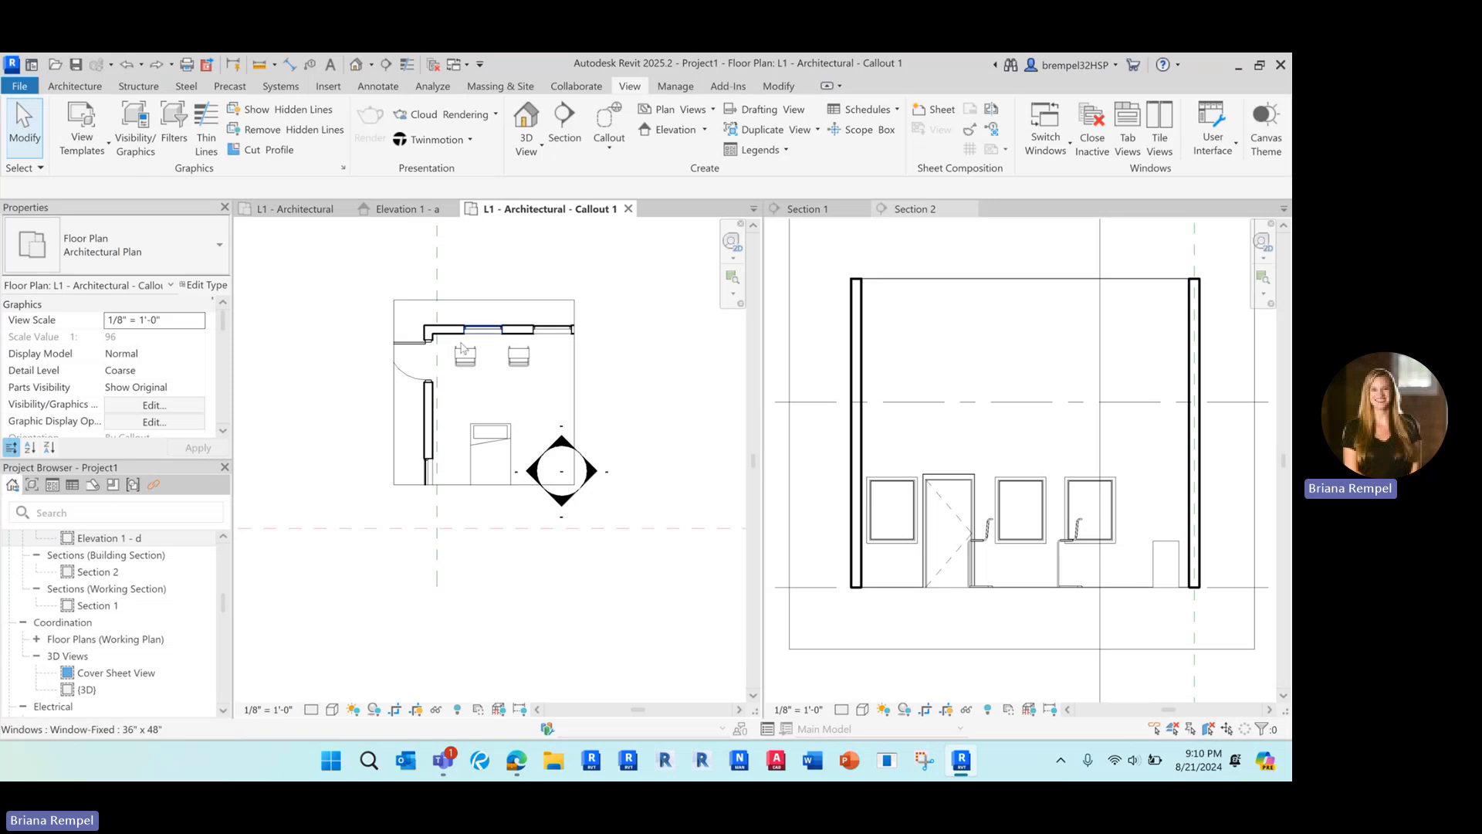
pyautogui.scroll(1, 458, 363)
pyautogui.scroll(2, 372, 433)
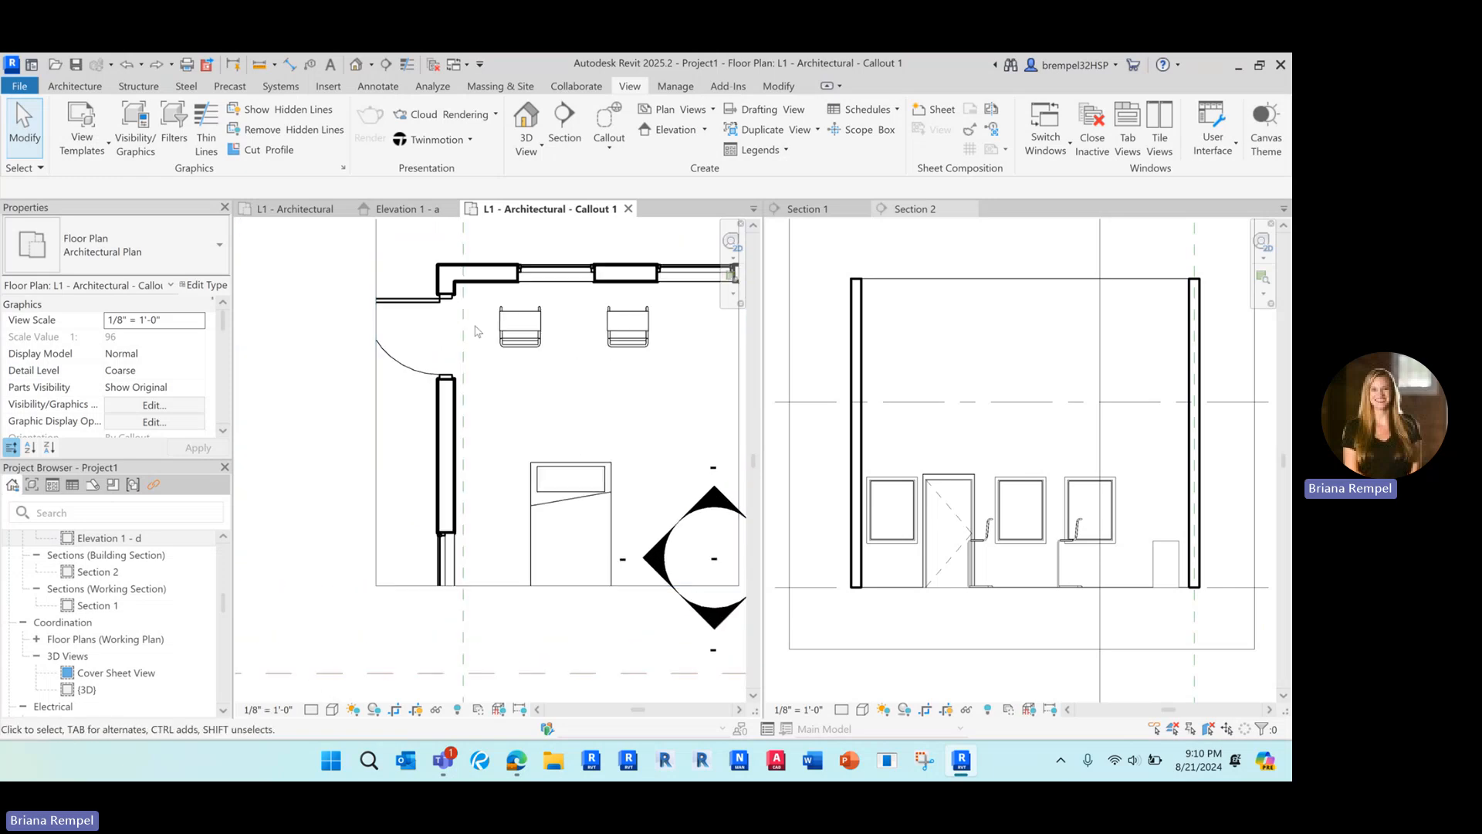
pyautogui.click(295, 209)
pyautogui.click(548, 209)
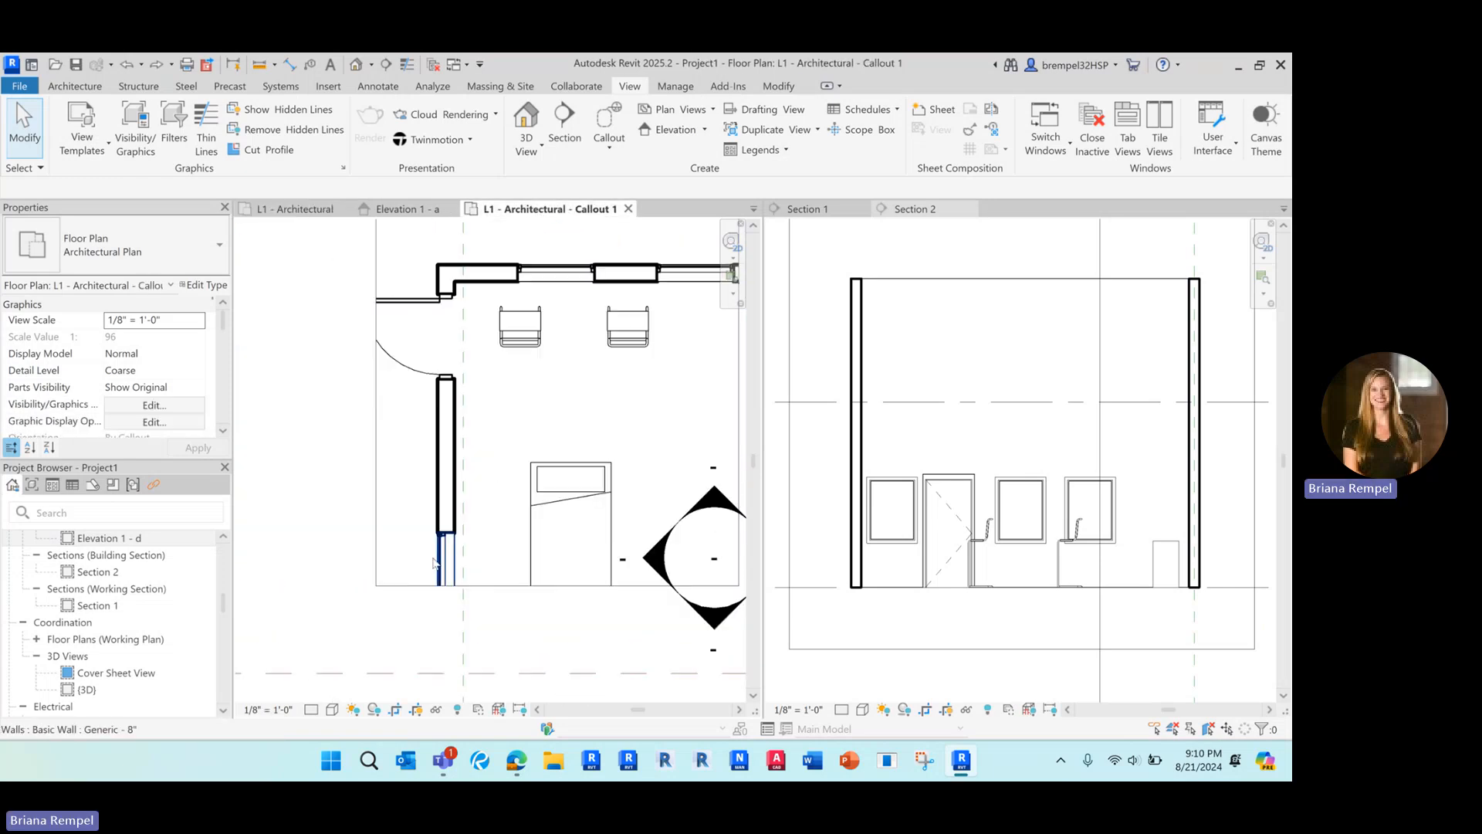
# Step: Extend the callout's crop boundary westward past the whole door swing, and set the view scale to 1/4" = 1'-0"
pyautogui.scroll(-1, 298, 546)
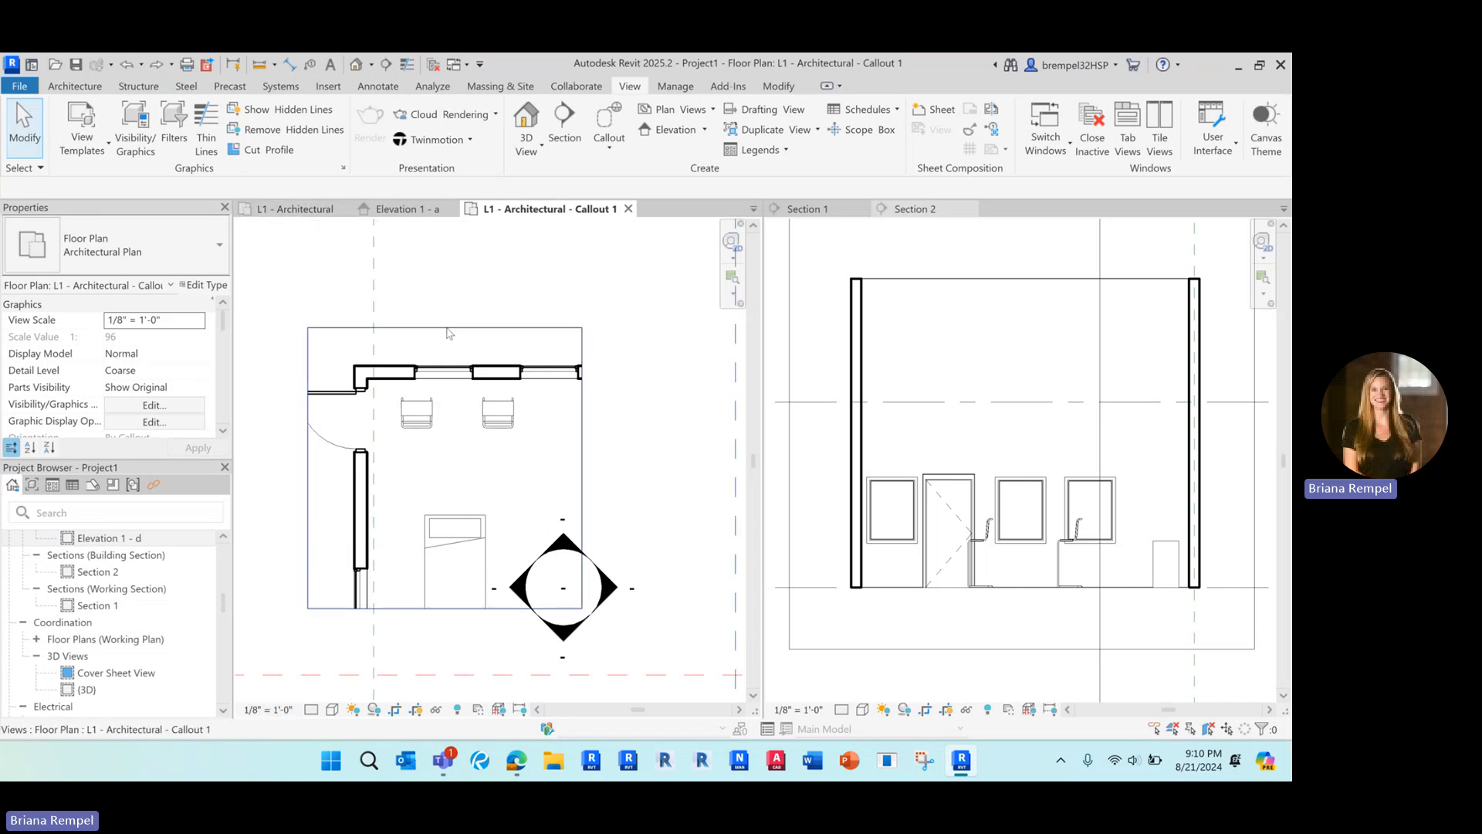
pyautogui.moveTo(442, 334); pyautogui.dragTo(486, 323, button='middle')
pyautogui.click(484, 317)
pyautogui.moveTo(352, 456); pyautogui.dragTo(321, 456)
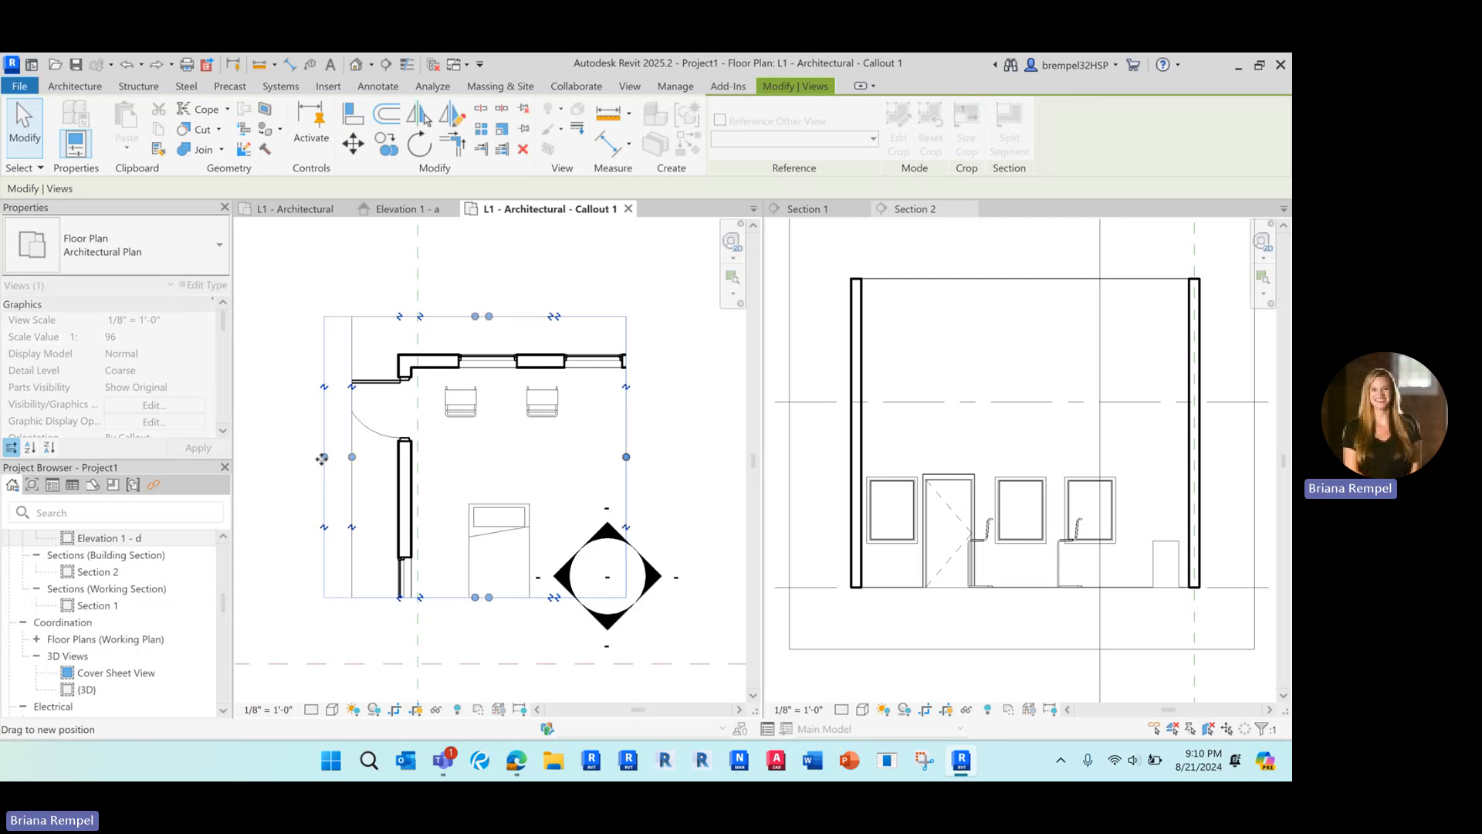
pyautogui.click(260, 714)
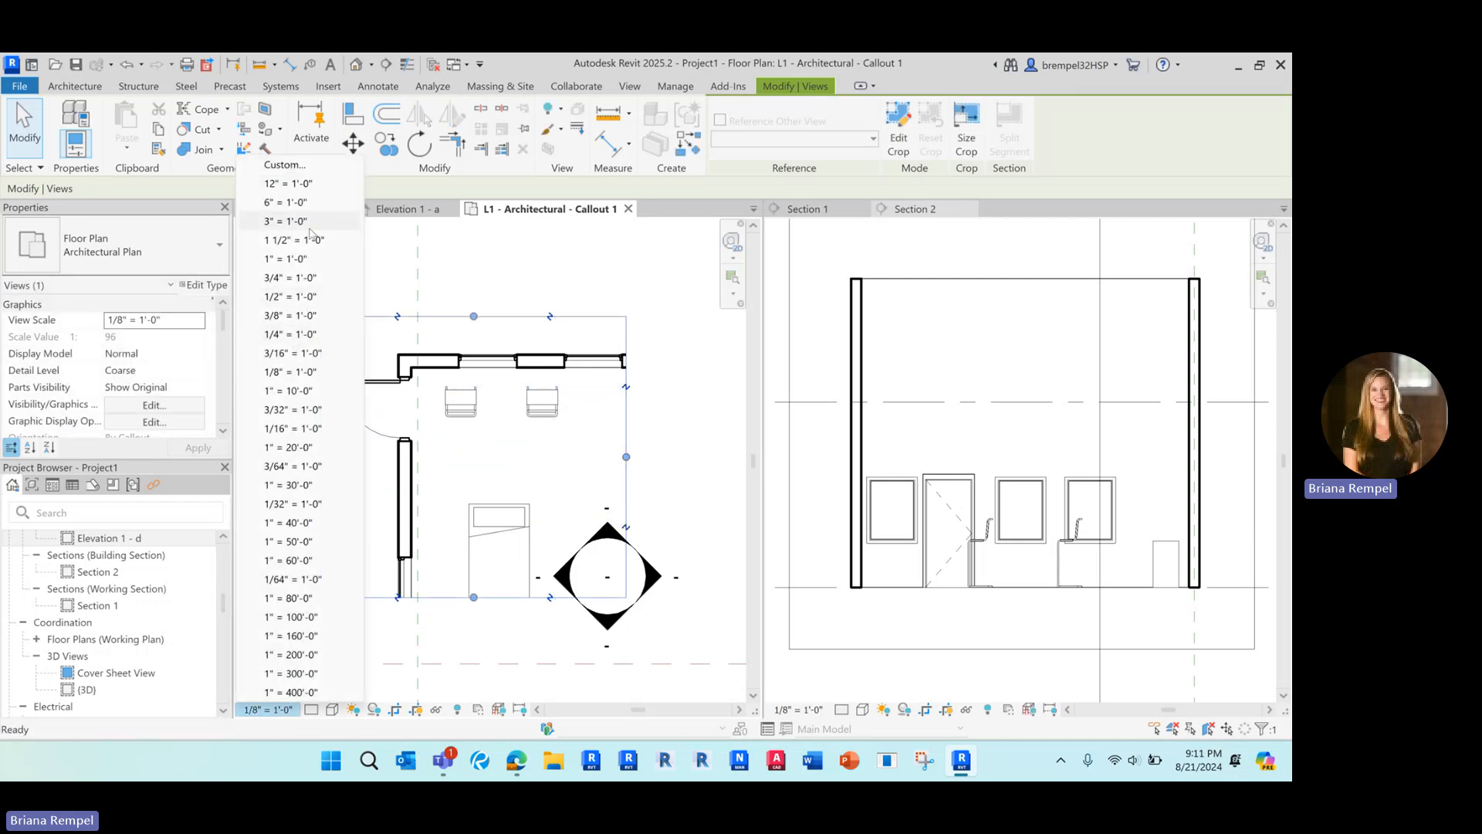
pyautogui.click(288, 334)
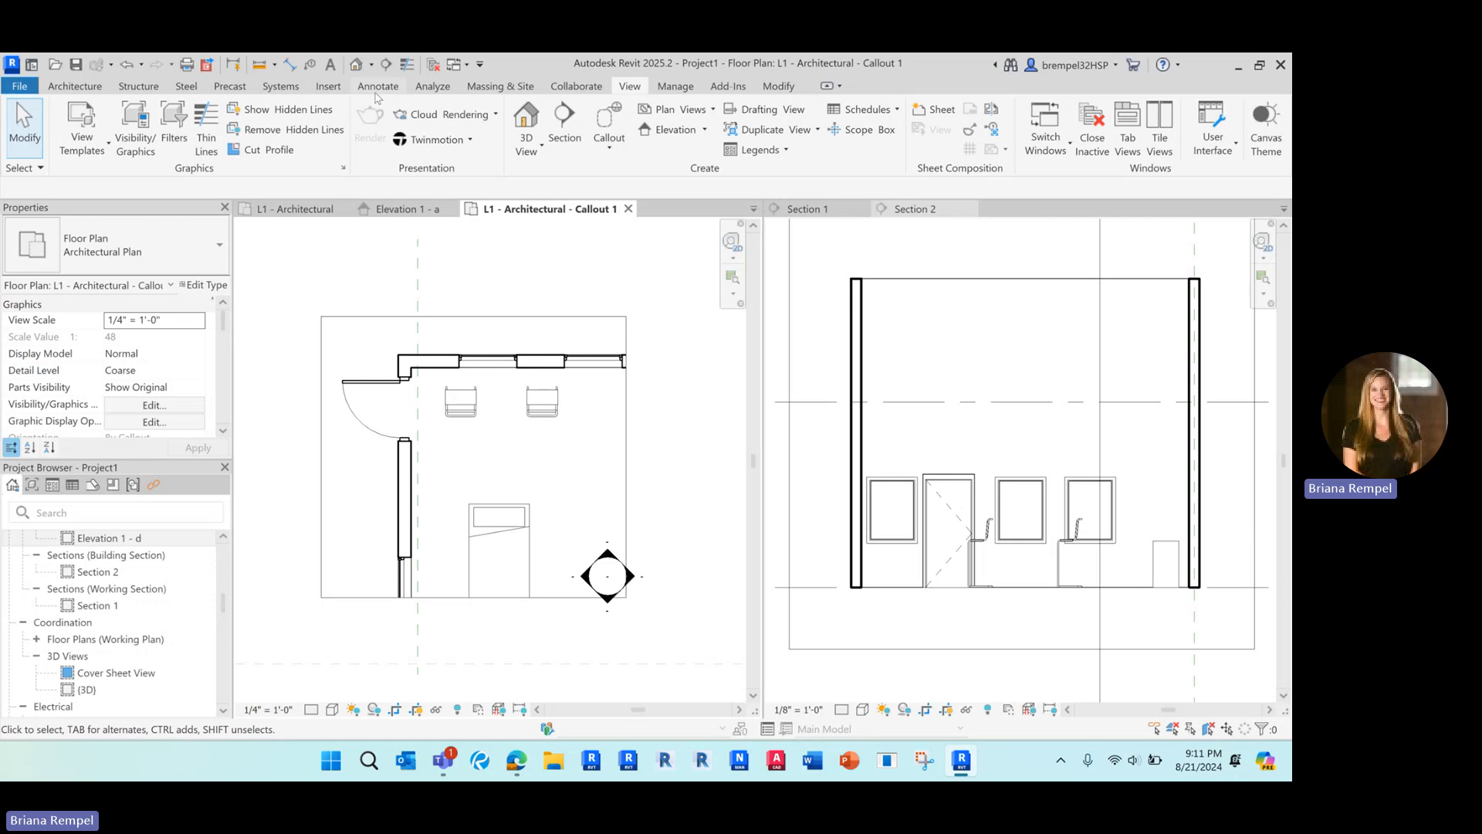
# Step: Open the default 3D view and orbit the building to look over its walls into the room
pyautogui.click(357, 66)
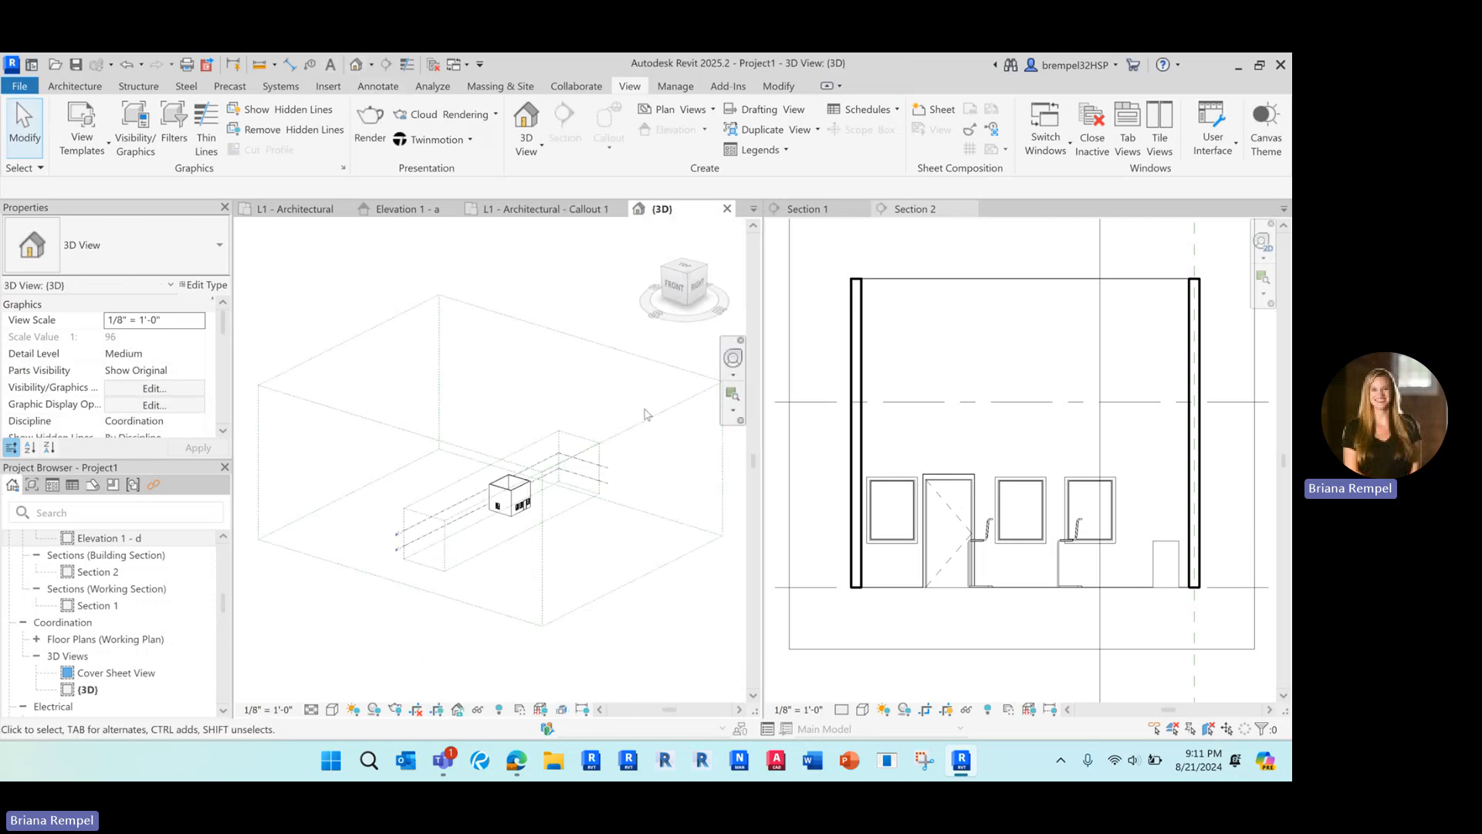
pyautogui.scroll(6, 479, 420)
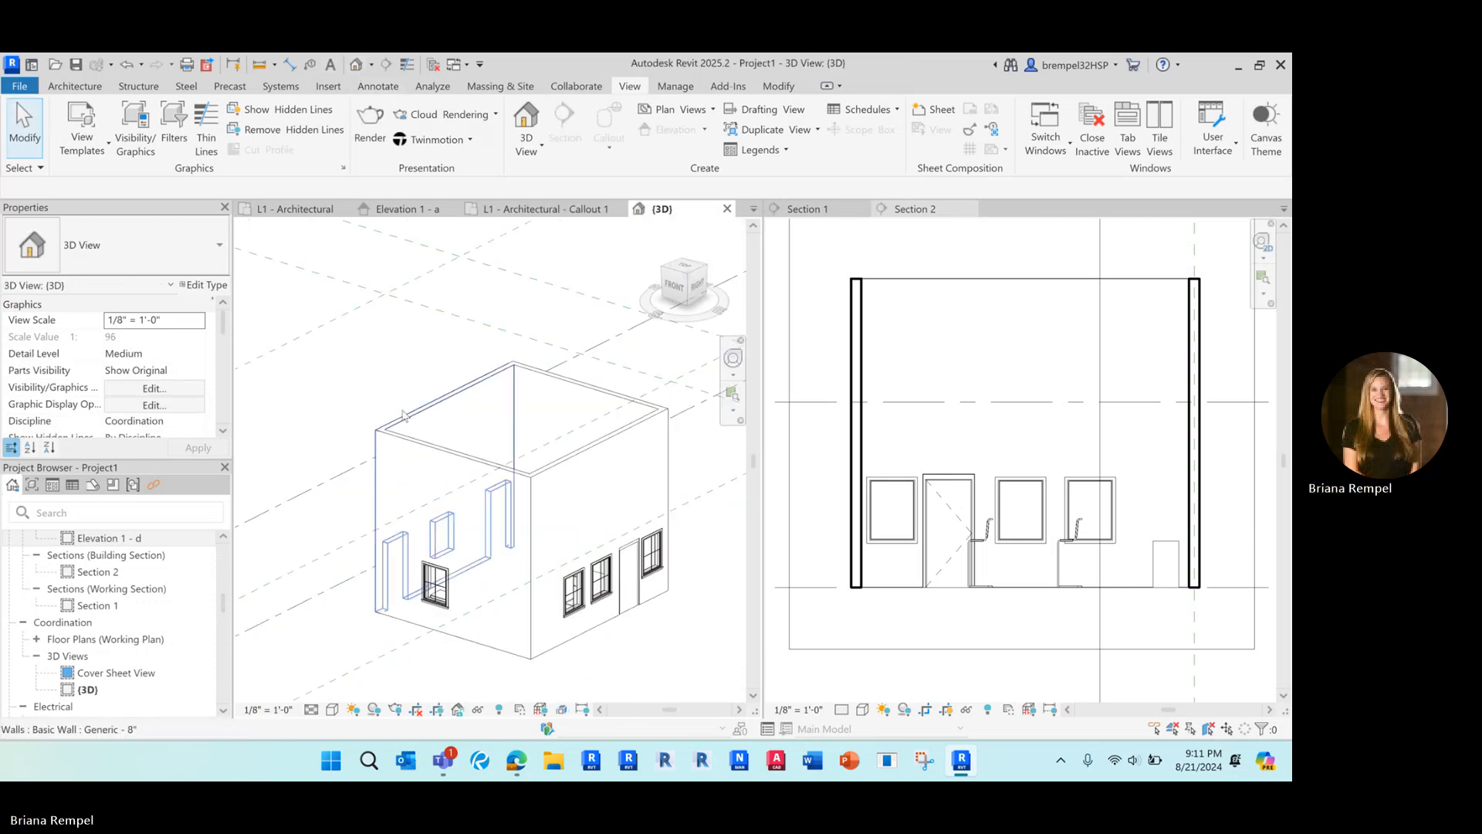
pyautogui.scroll(-2, 469, 408)
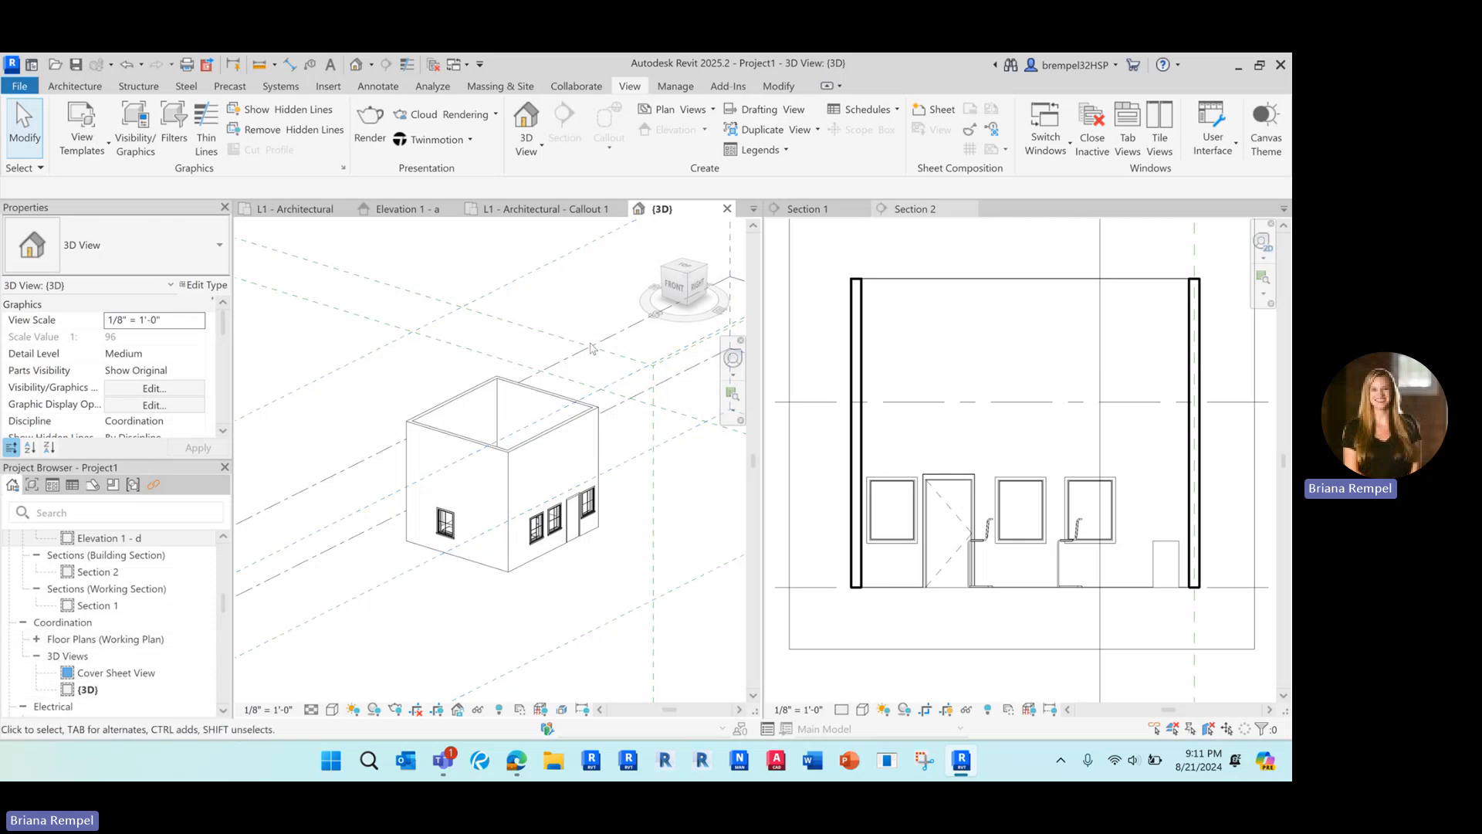
pyautogui.keyDown('shift'); pyautogui.moveTo(569, 307); pyautogui.dragTo(577, 319, button='middle'); pyautogui.keyUp('shift')
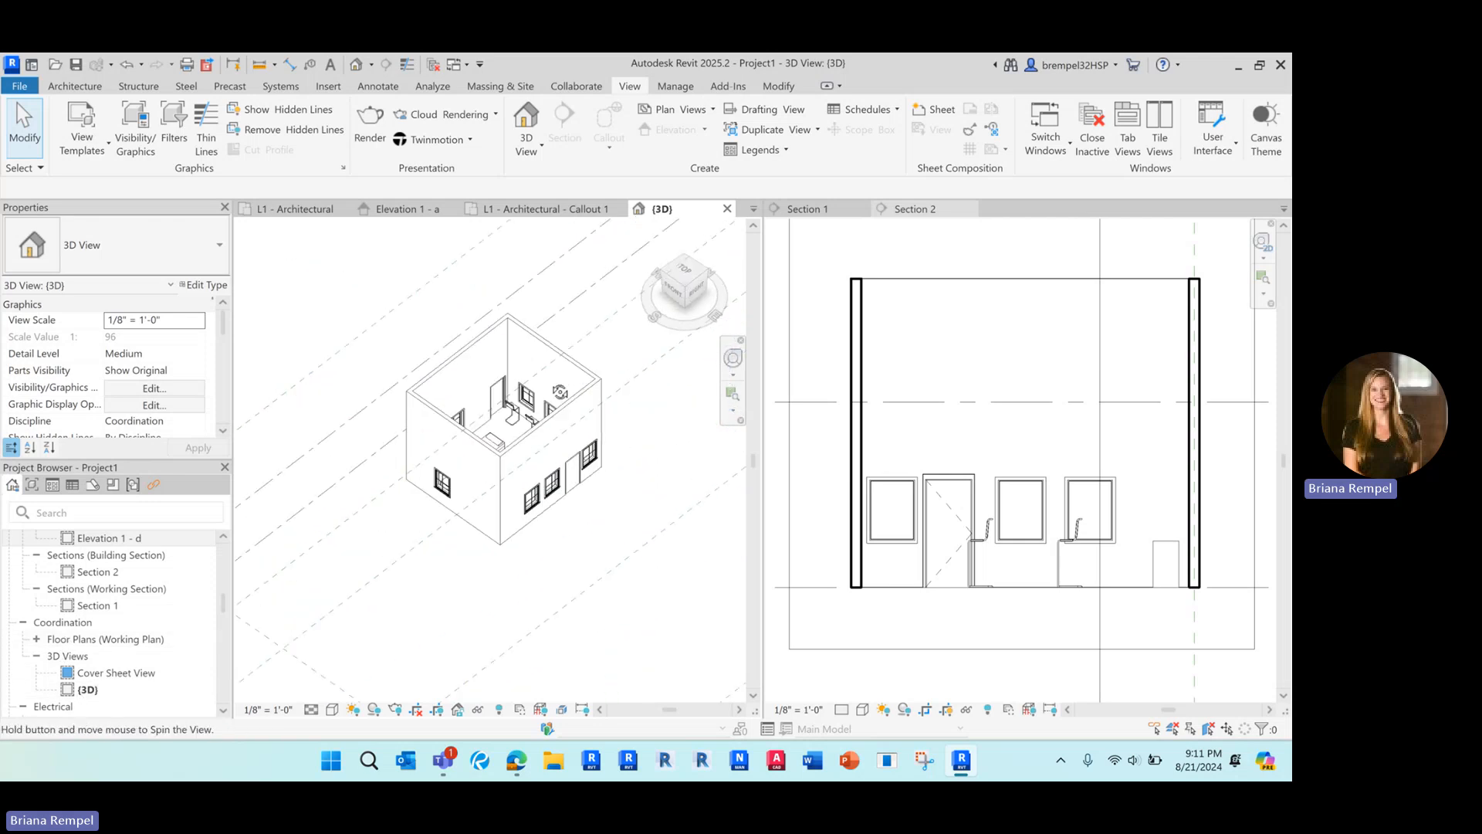
pyautogui.keyDown('shift'); pyautogui.moveTo(560, 391); pyautogui.dragTo(619, 374, button='middle'); pyautogui.keyUp('shift')
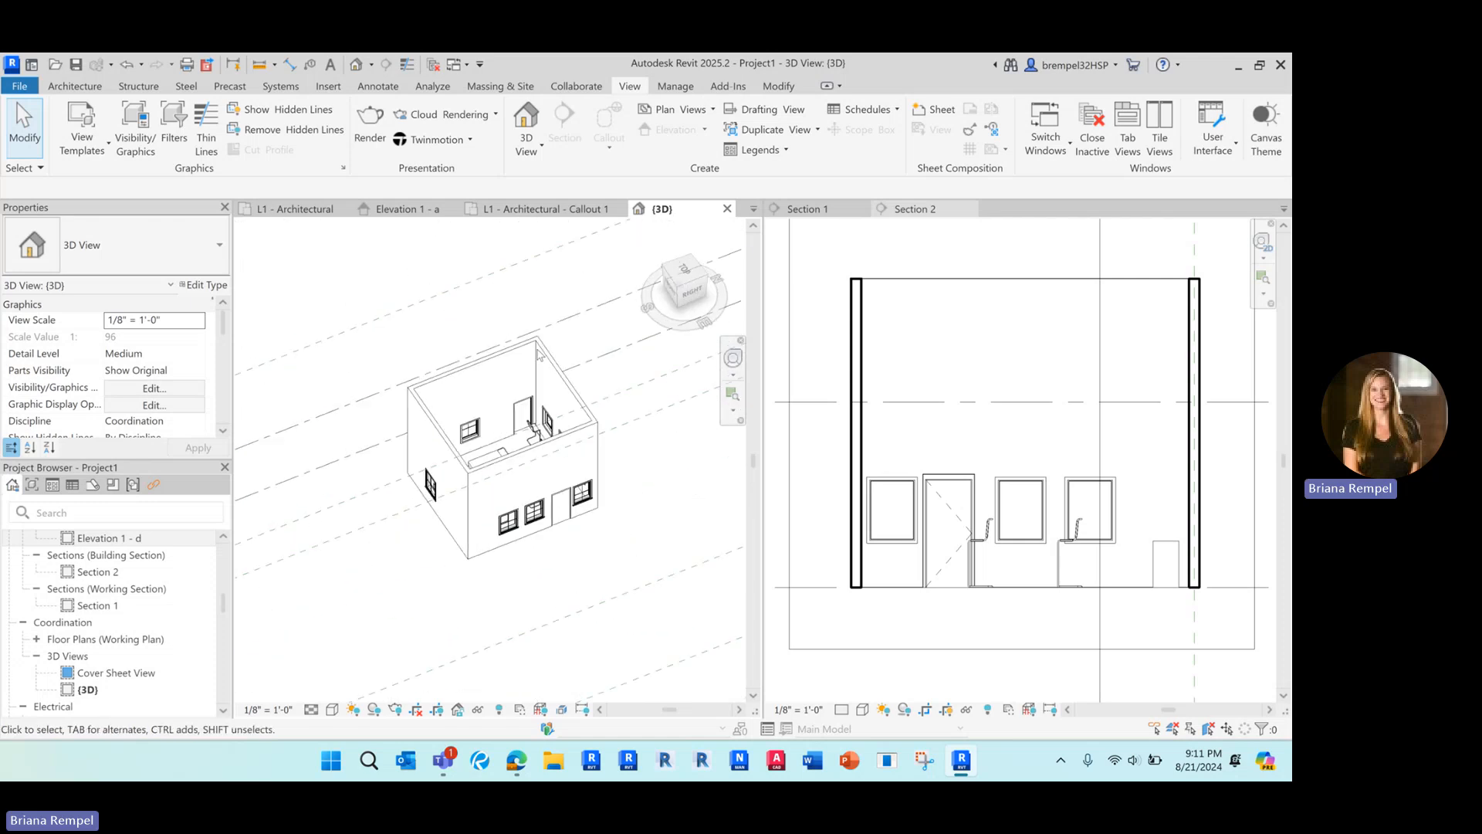
# Step: Orbit the 3D model around the selected south wall to view the room's furniture from a steep angle above
pyautogui.click(677, 295)
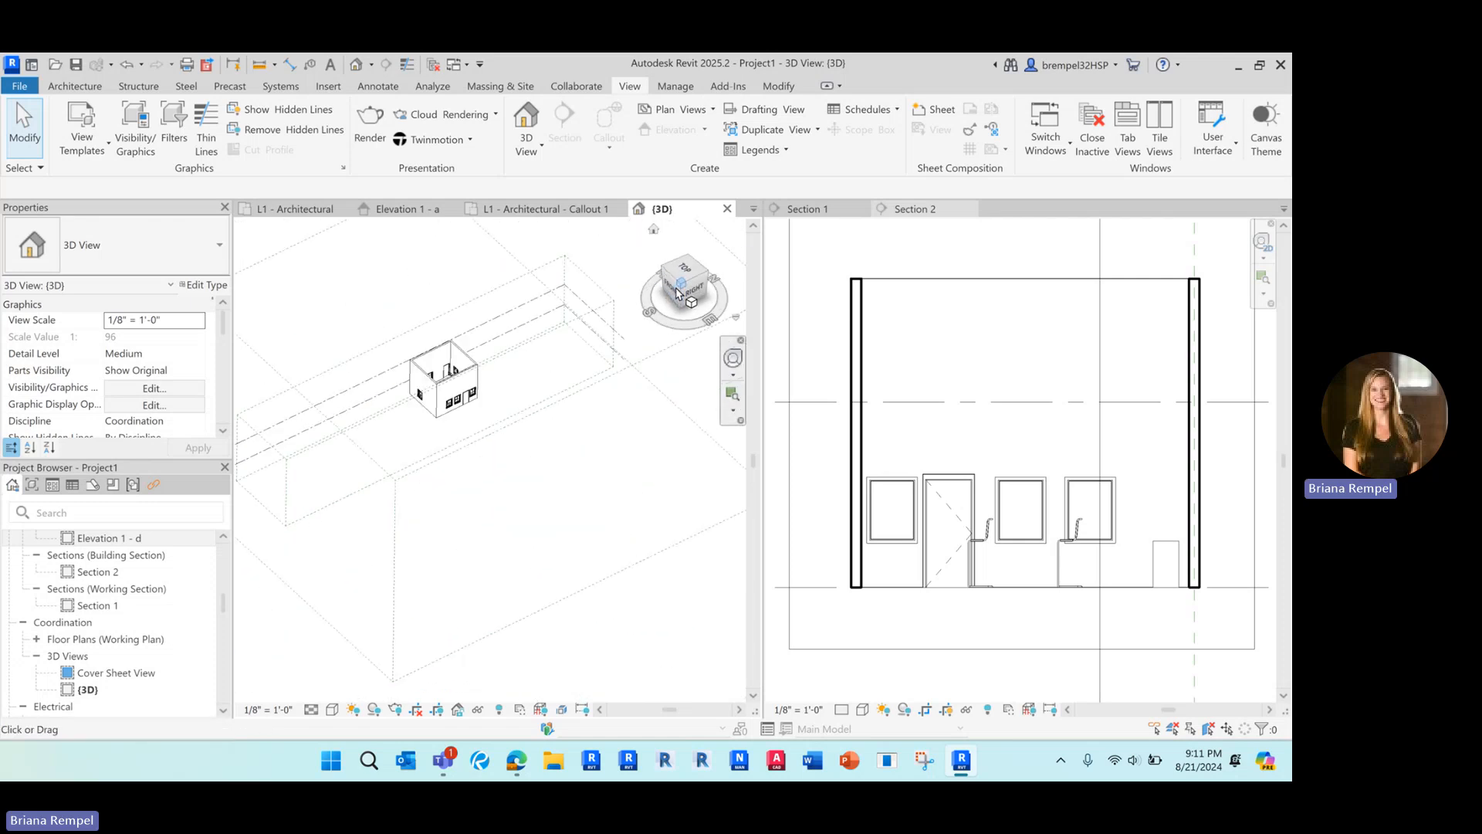
pyautogui.moveTo(682, 289)
pyautogui.mouseDown()
pyautogui.moveTo(633, 332)
pyautogui.moveTo(573, 324)
pyautogui.moveTo(574, 339)
pyautogui.moveTo(662, 340)
pyautogui.moveTo(617, 376)
pyautogui.mouseUp()
pyautogui.scroll(3, 532, 511)
pyautogui.scroll(5, 418, 533)
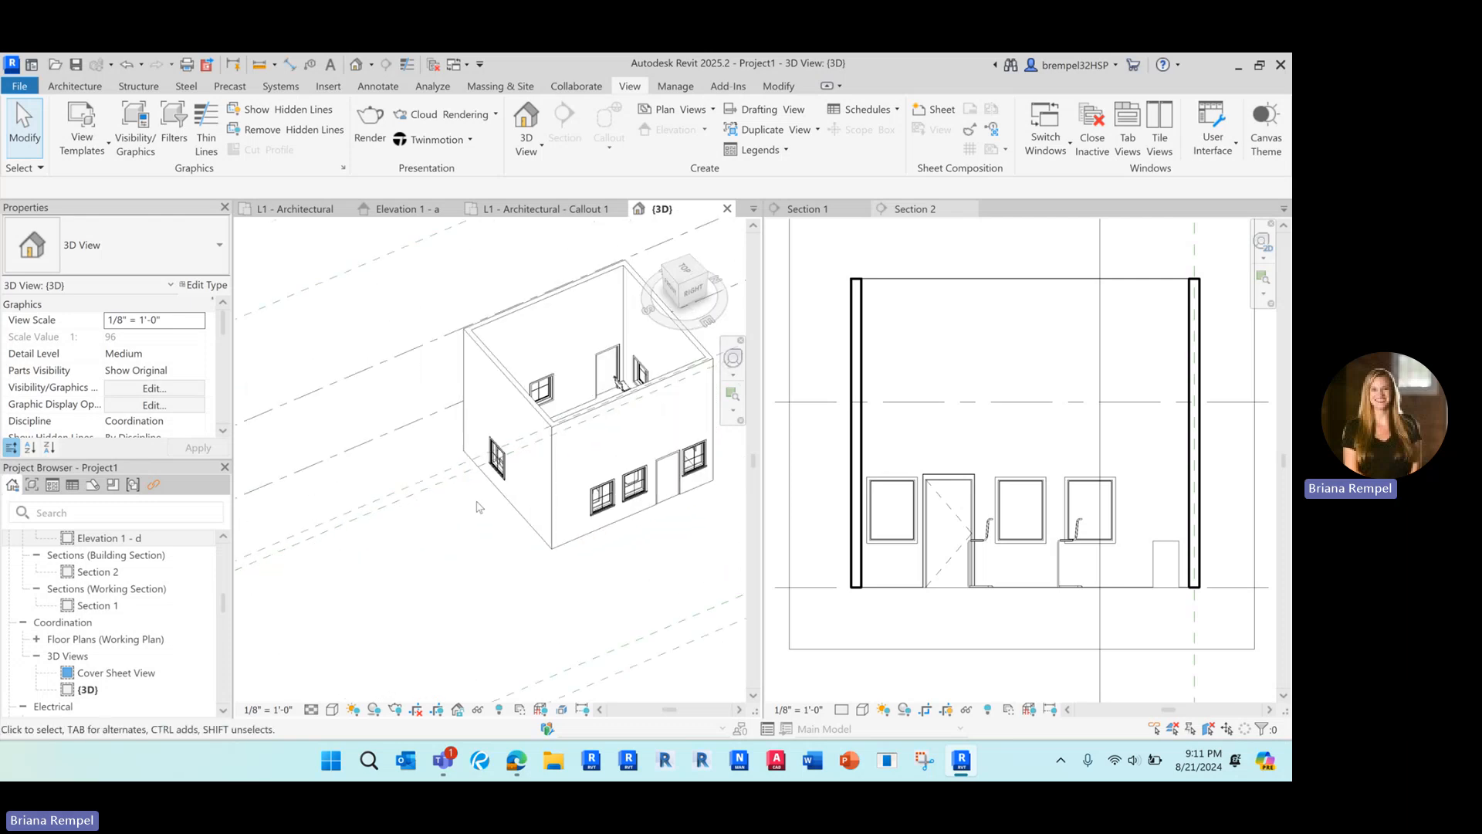
pyautogui.scroll(1, 478, 507)
pyautogui.click(529, 394)
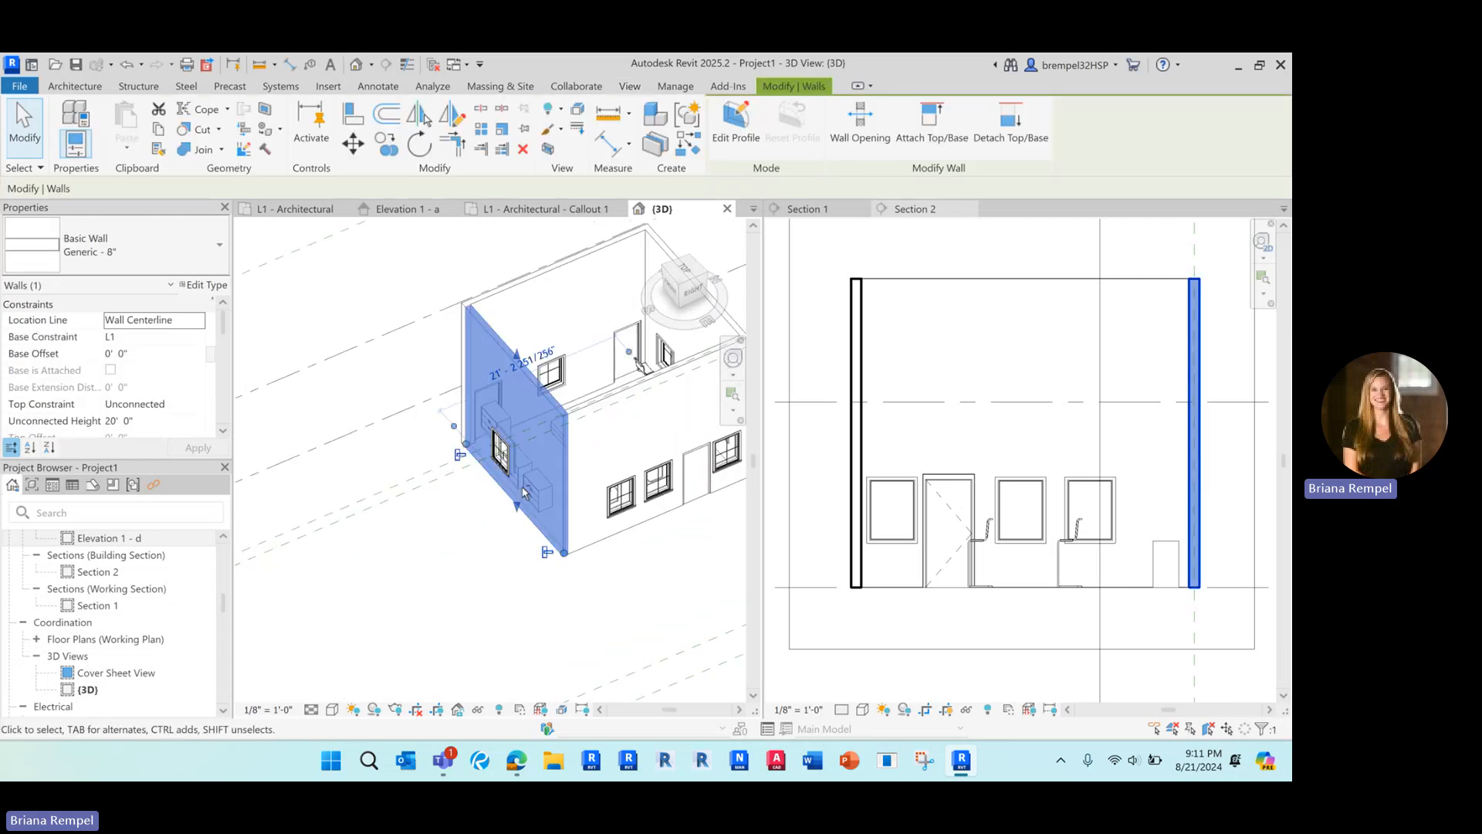
pyautogui.keyDown('shift'); pyautogui.moveTo(530, 394); pyautogui.dragTo(584, 545, button='middle'); pyautogui.keyUp('shift')
pyautogui.click(545, 538)
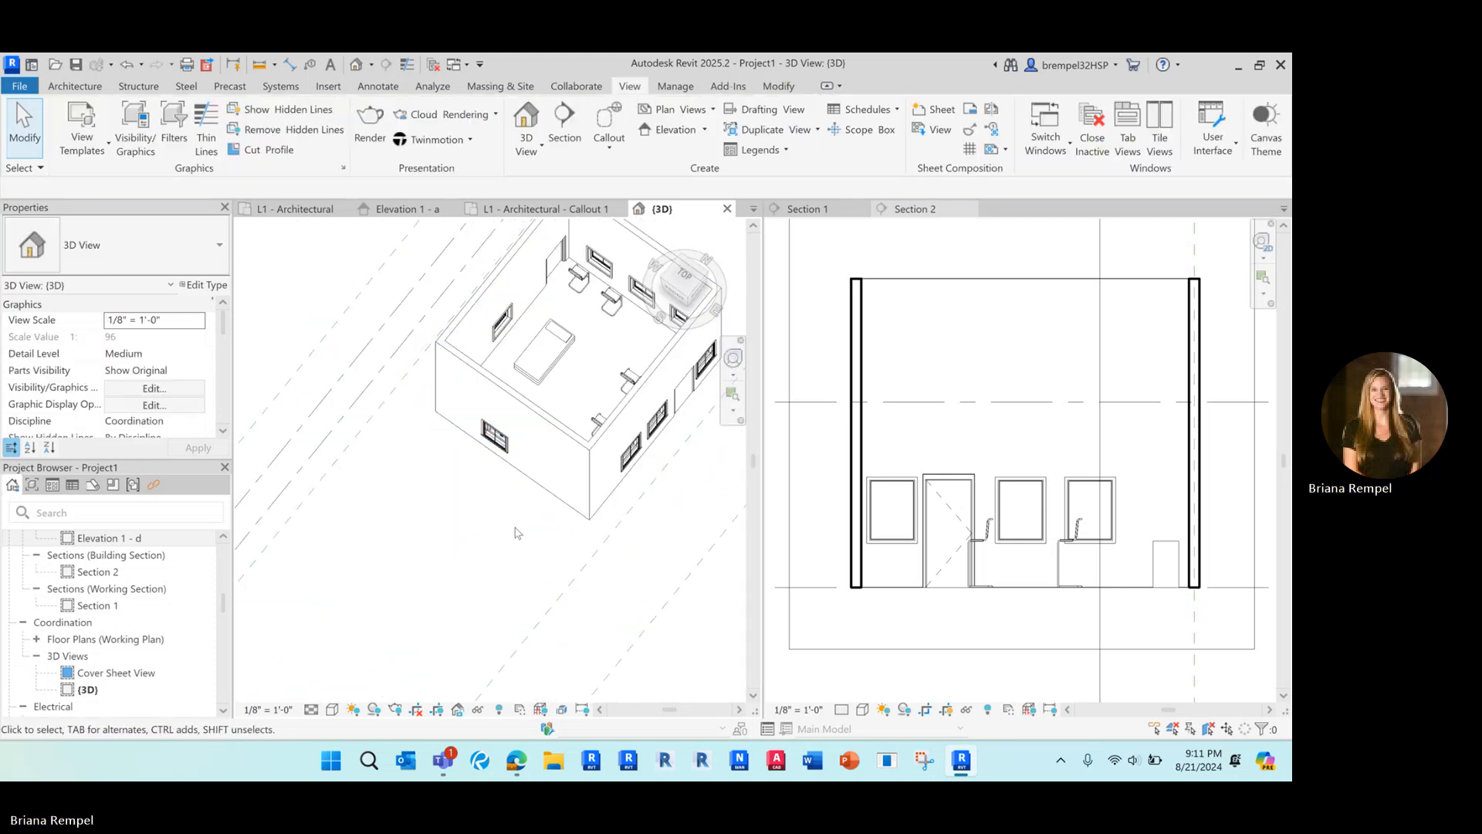
pyautogui.keyDown('shift'); pyautogui.moveTo(596, 344); pyautogui.dragTo(590, 386, button='middle'); pyautogui.keyUp('shift')
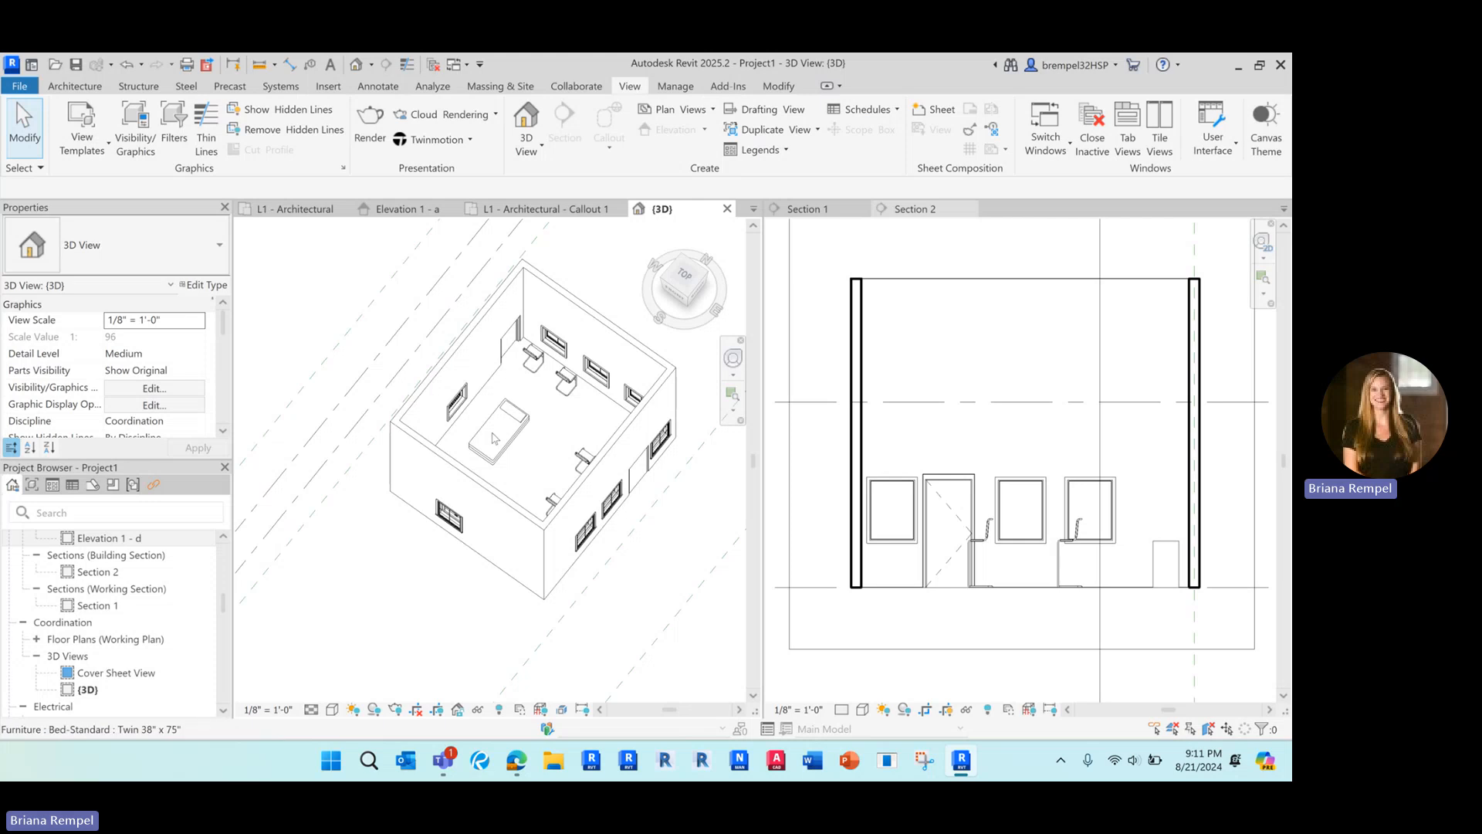
# Step: Duplicate the default {3D} view
pyautogui.rightClick(86, 690)
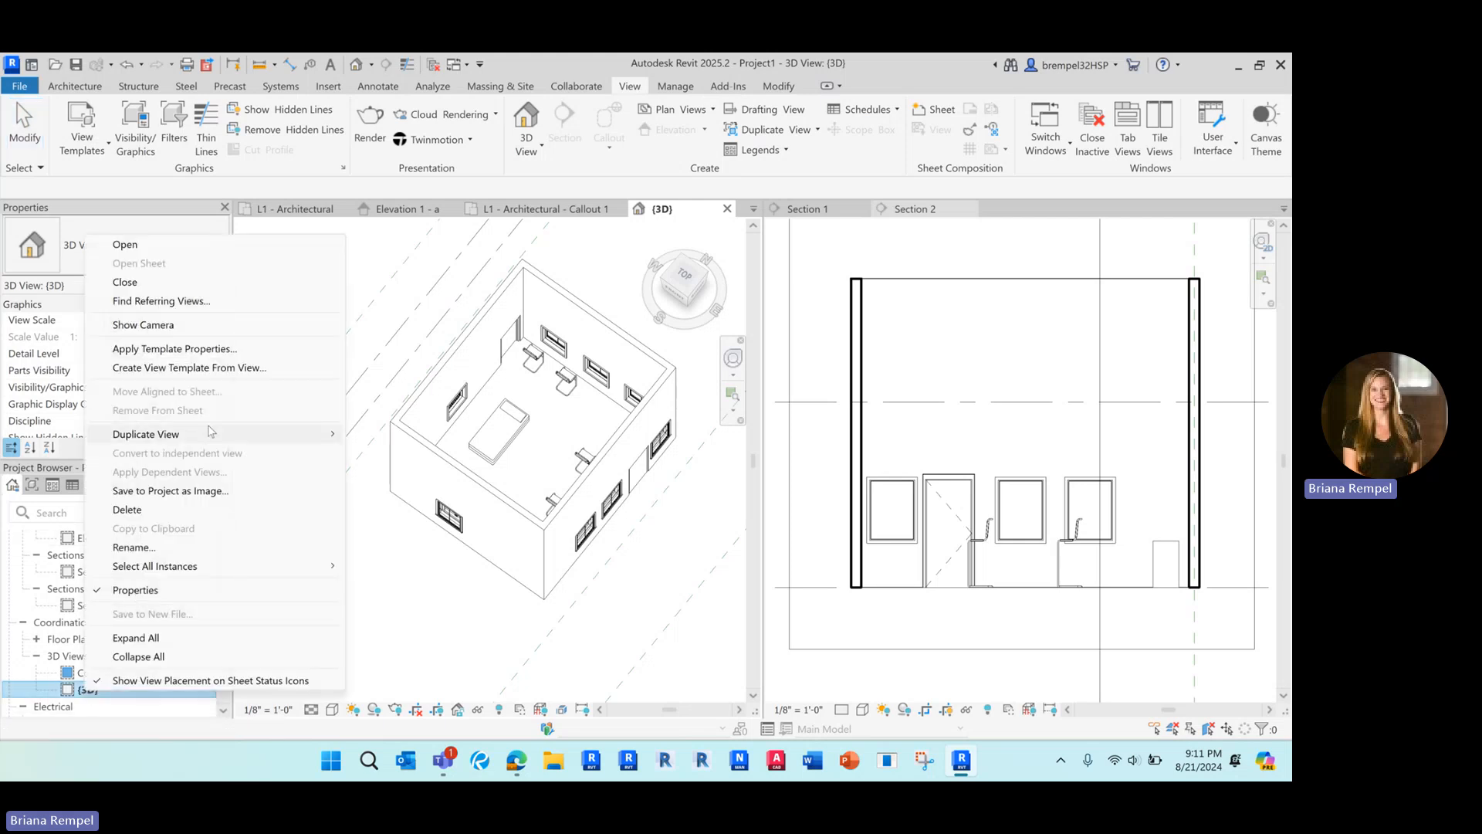
pyautogui.moveTo(293, 439)
pyautogui.click(428, 453)
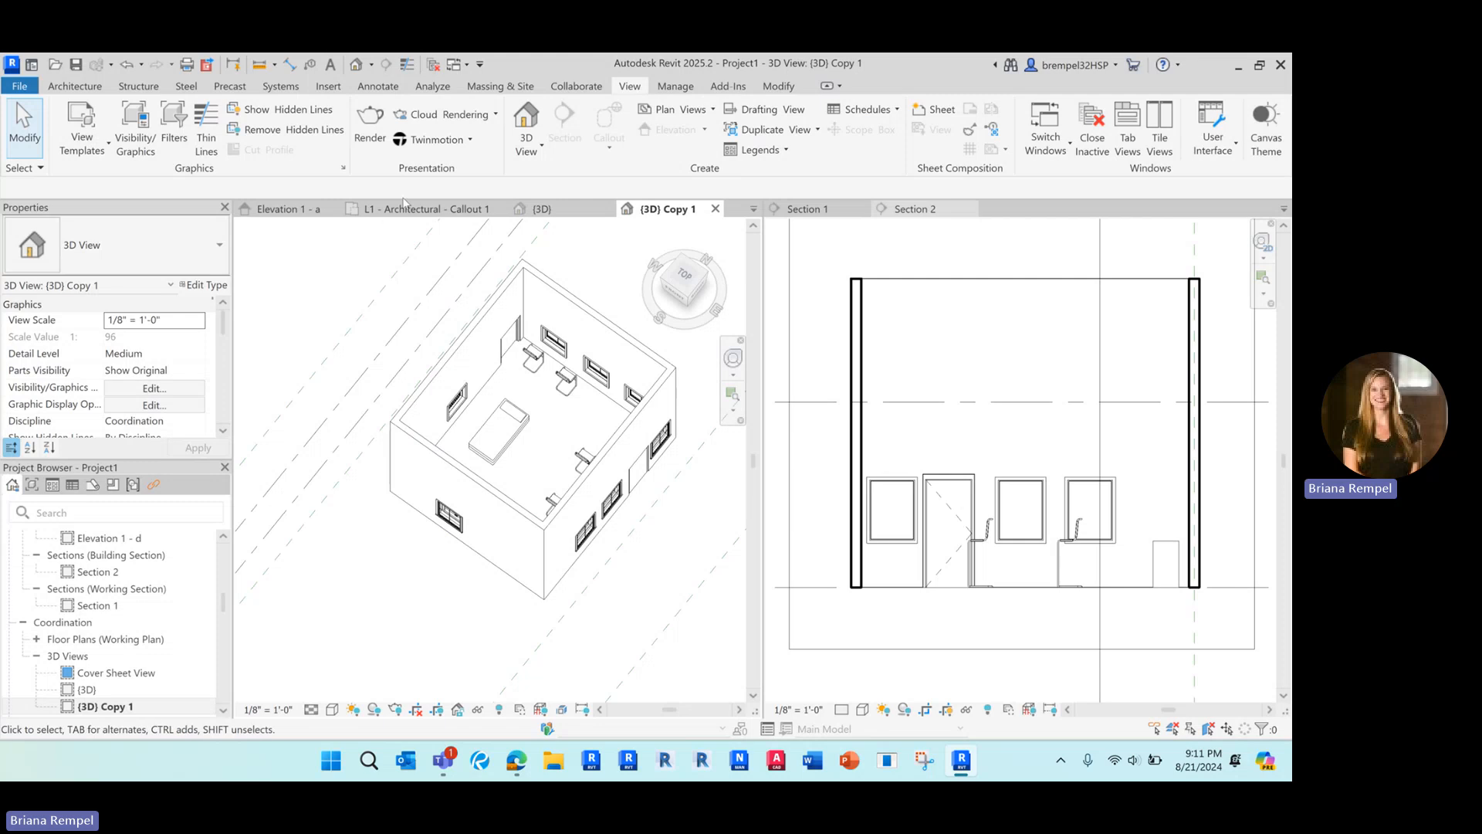
# Step: Close the inactive views, reopen the L1 - Architectural plan, and close Elevation 1 - a and Section 2 so only the plan is open
pyautogui.click(403, 215)
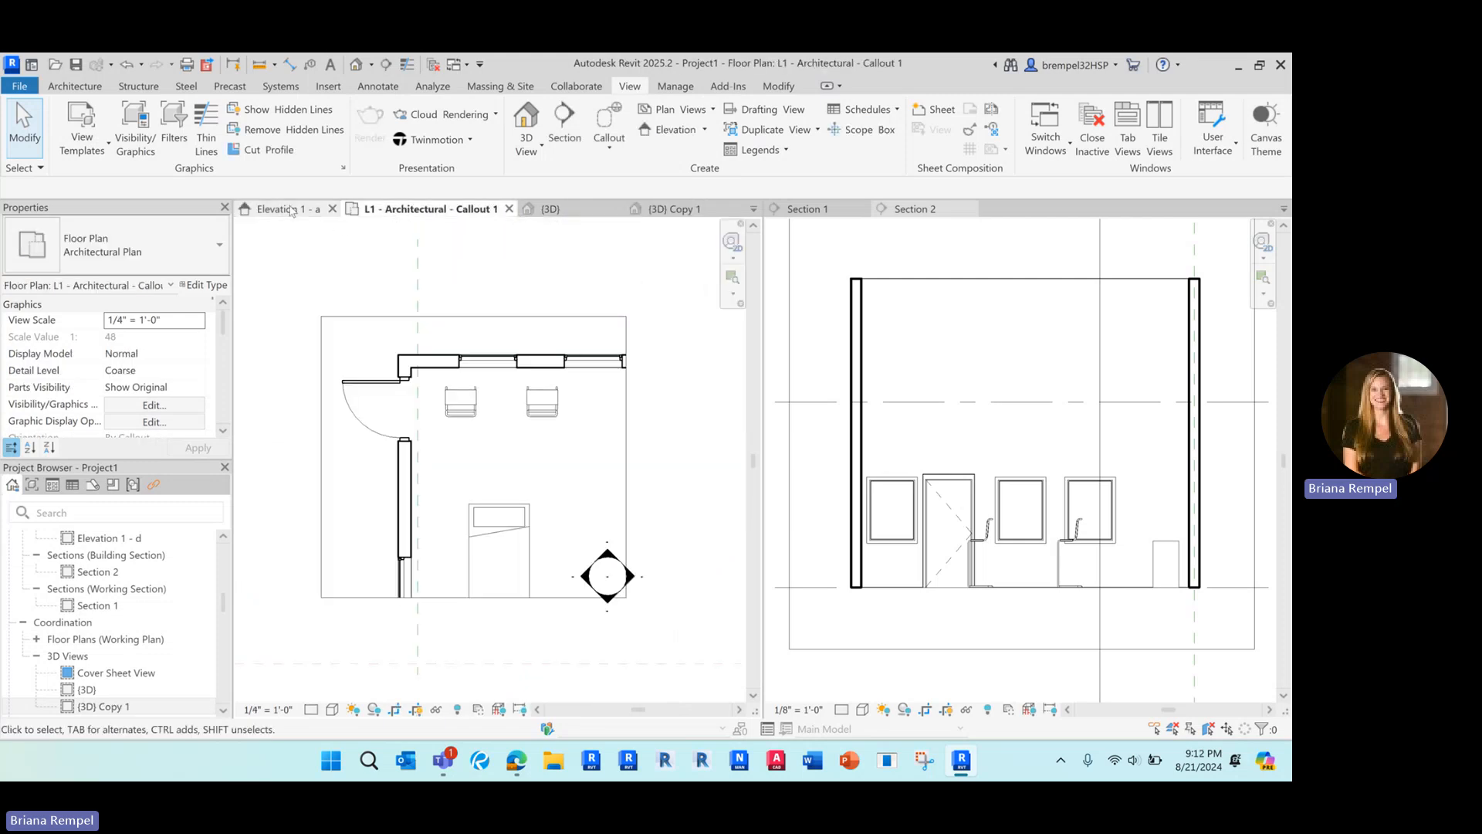
pyautogui.click(318, 211)
pyautogui.click(434, 66)
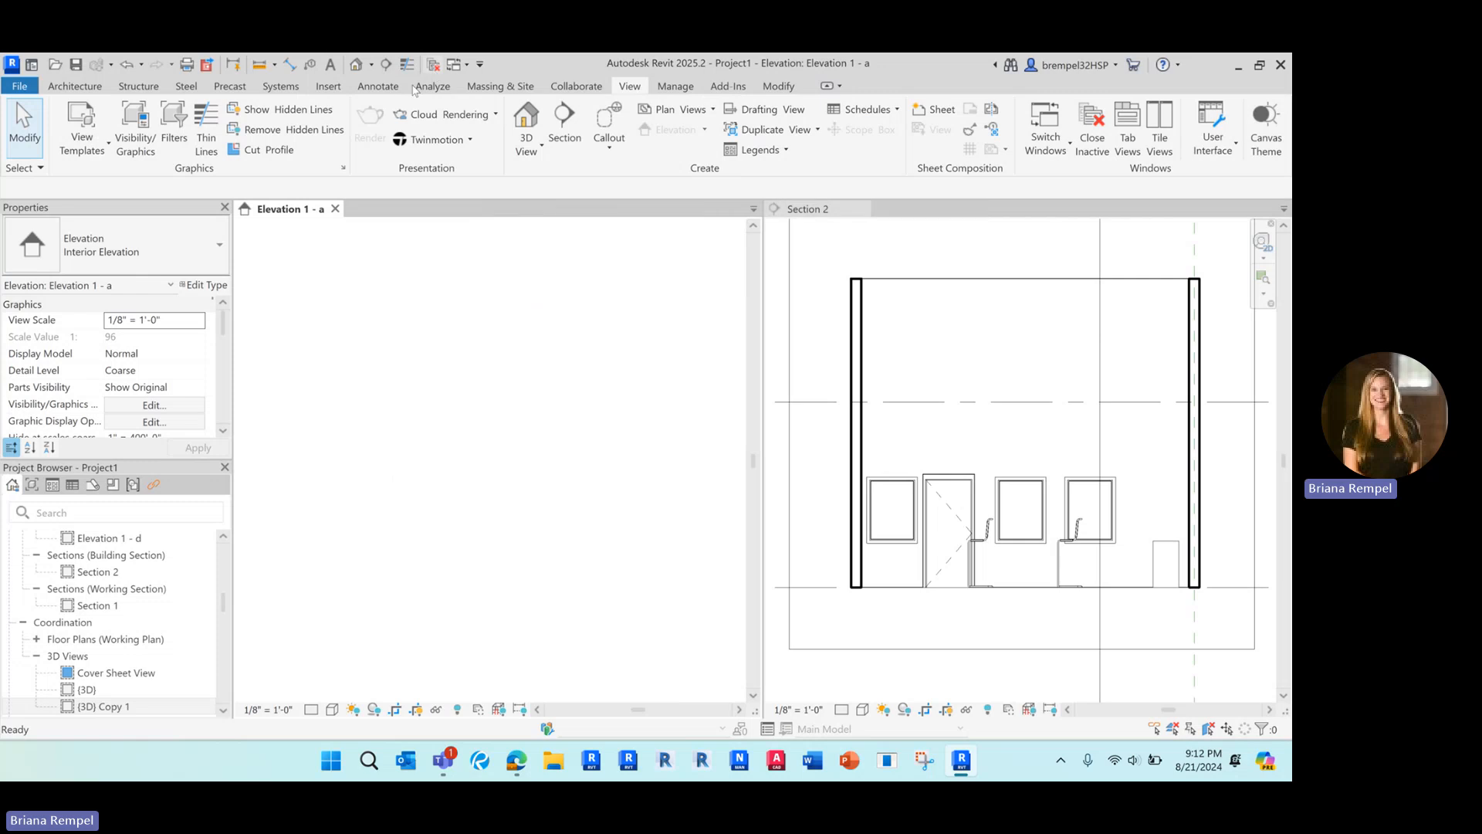
pyautogui.moveTo(223, 604); pyautogui.dragTo(222, 541)
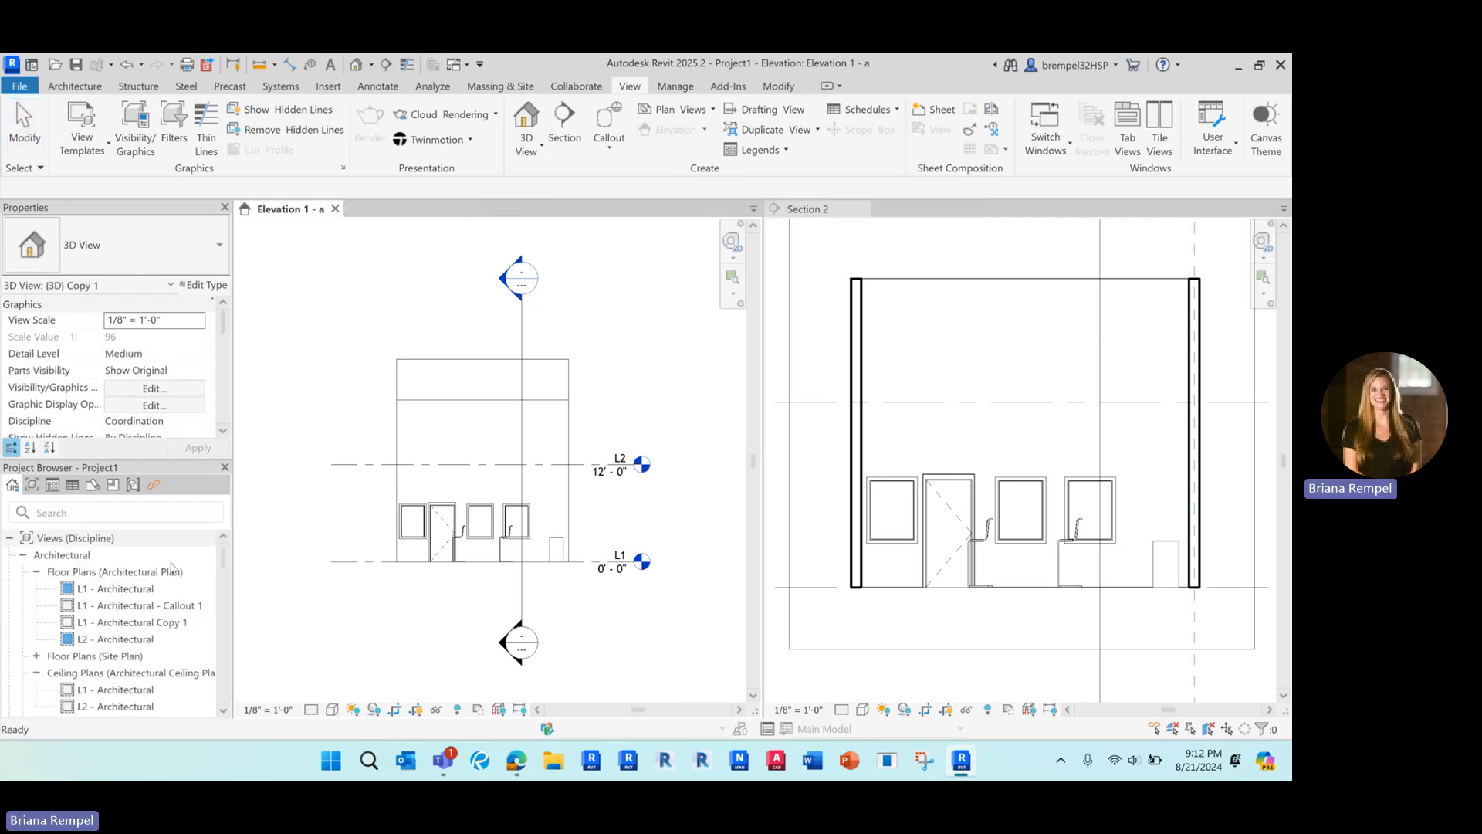
pyautogui.doubleClick(118, 588)
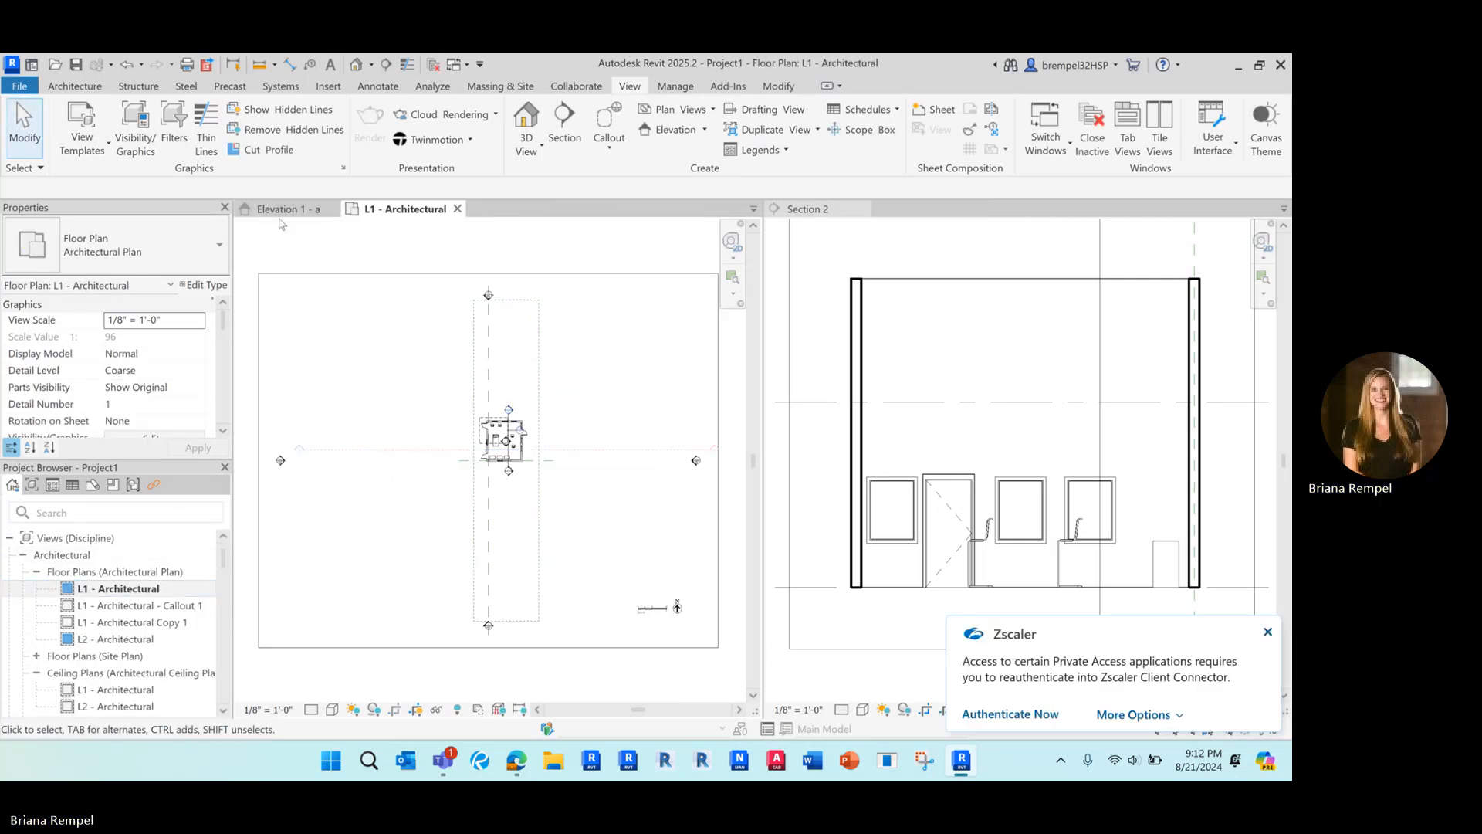
pyautogui.click(281, 208)
pyautogui.click(333, 208)
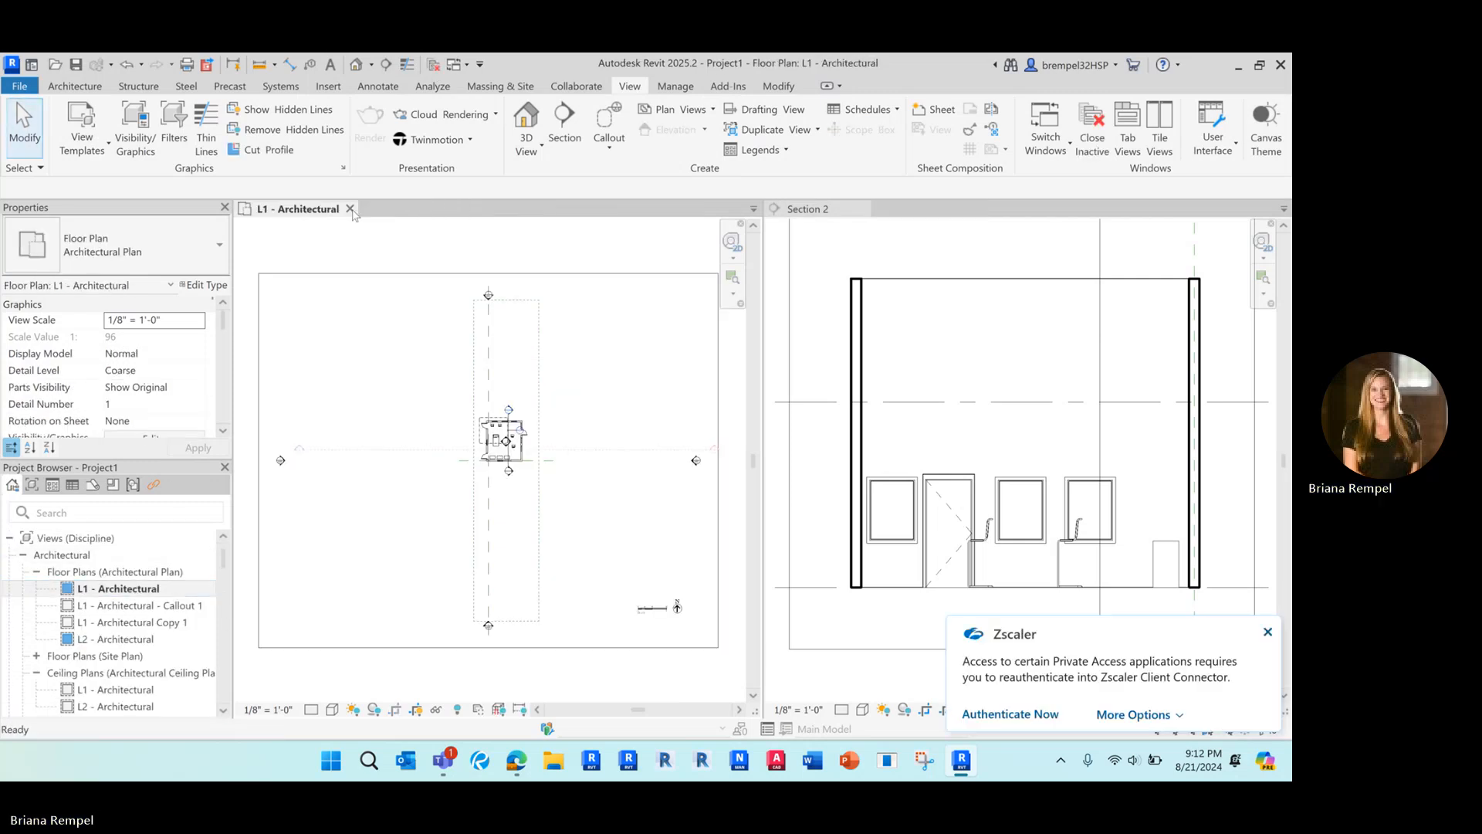
pyautogui.click(863, 209)
# Step: Place a perspective camera in the room's southeast corner at a 5' 6" offset from L1, with its target beyond the northwest corner
pyautogui.moveTo(566, 365); pyautogui.dragTo(796, 365, button='middle')
pyautogui.scroll(7, 795, 377)
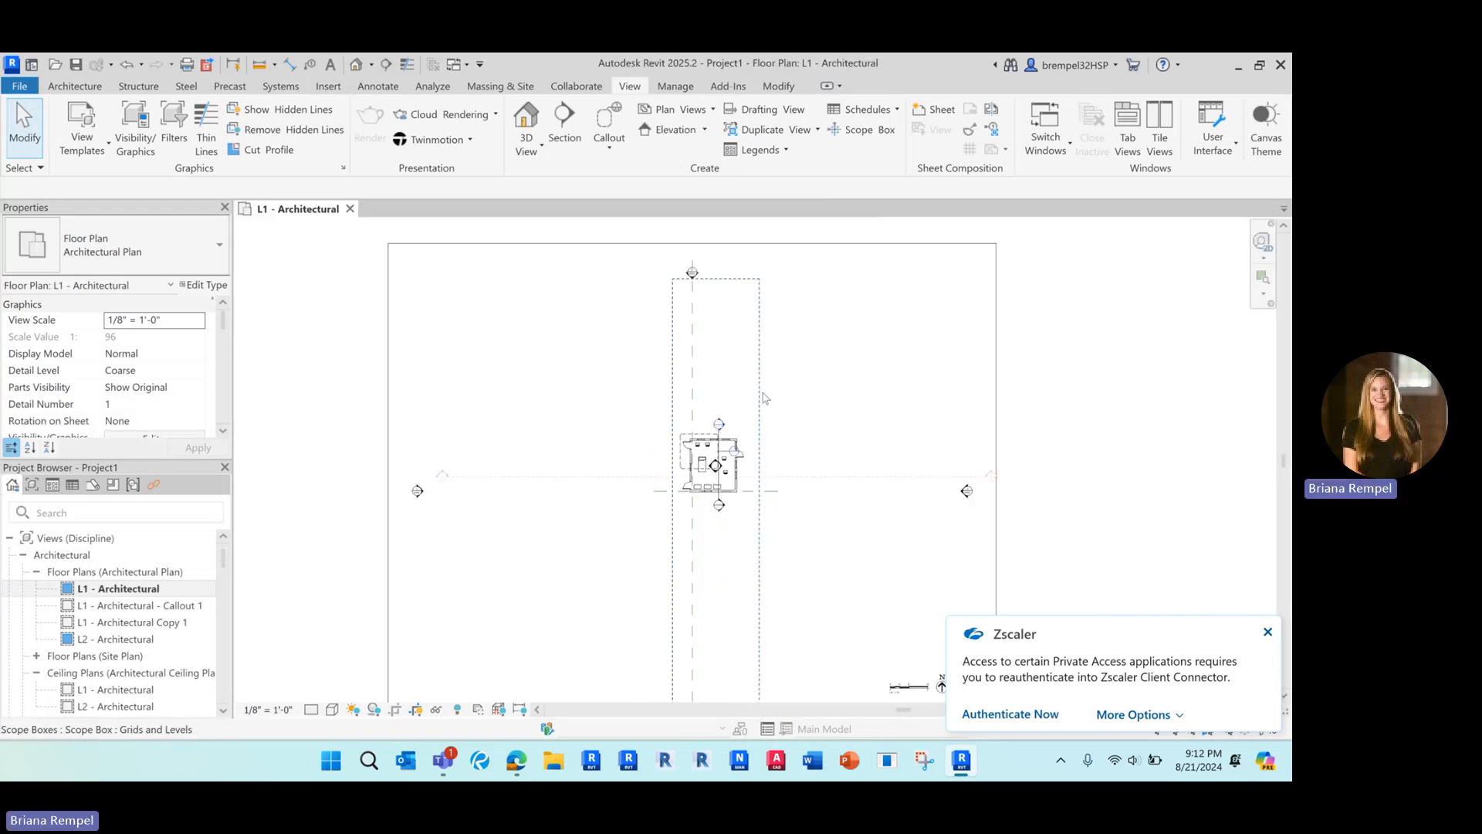
pyautogui.moveTo(764, 443); pyautogui.dragTo(597, 470, button='middle')
pyautogui.scroll(1, 597, 472)
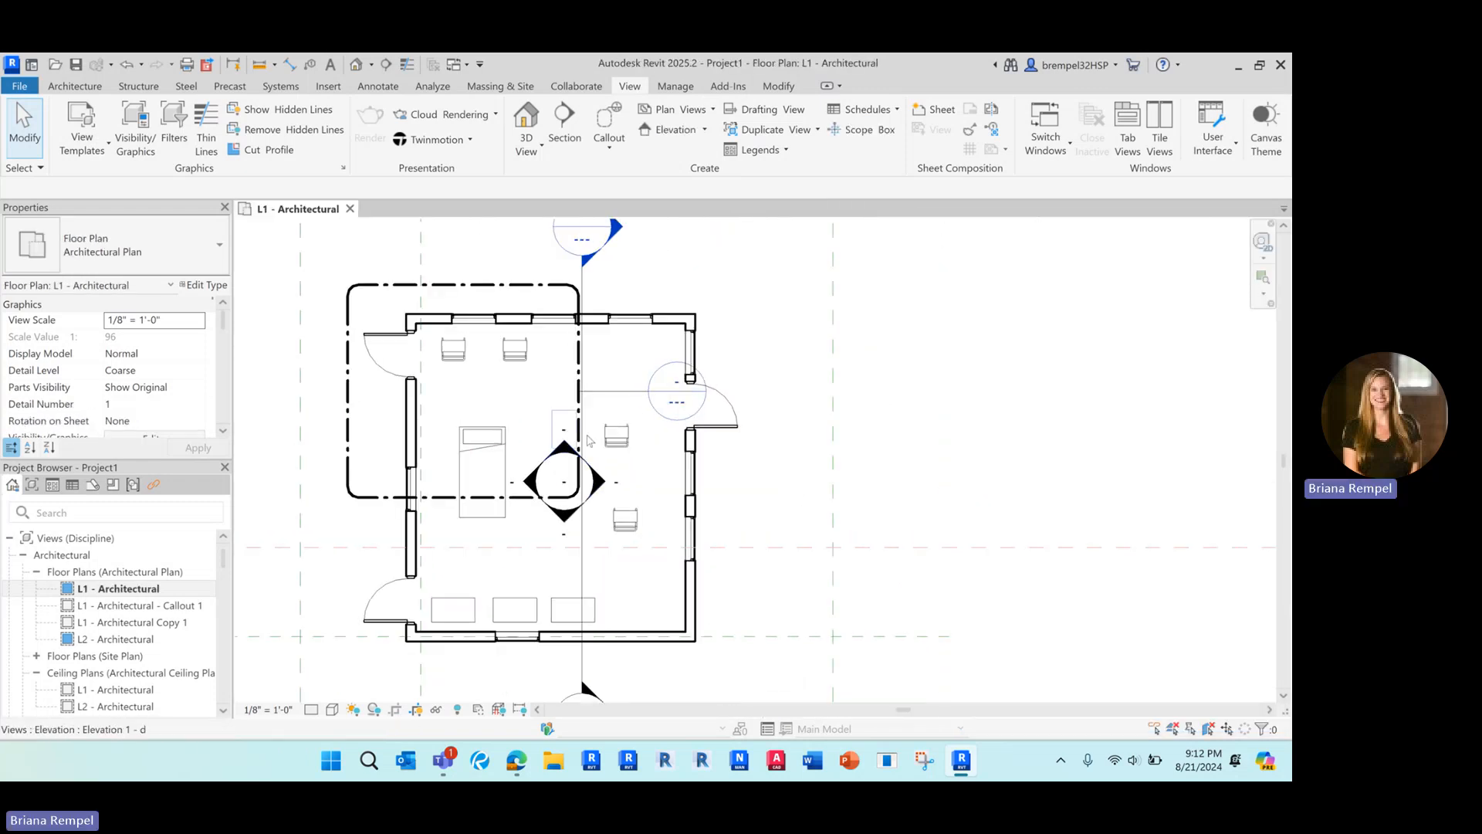
pyautogui.click(538, 155)
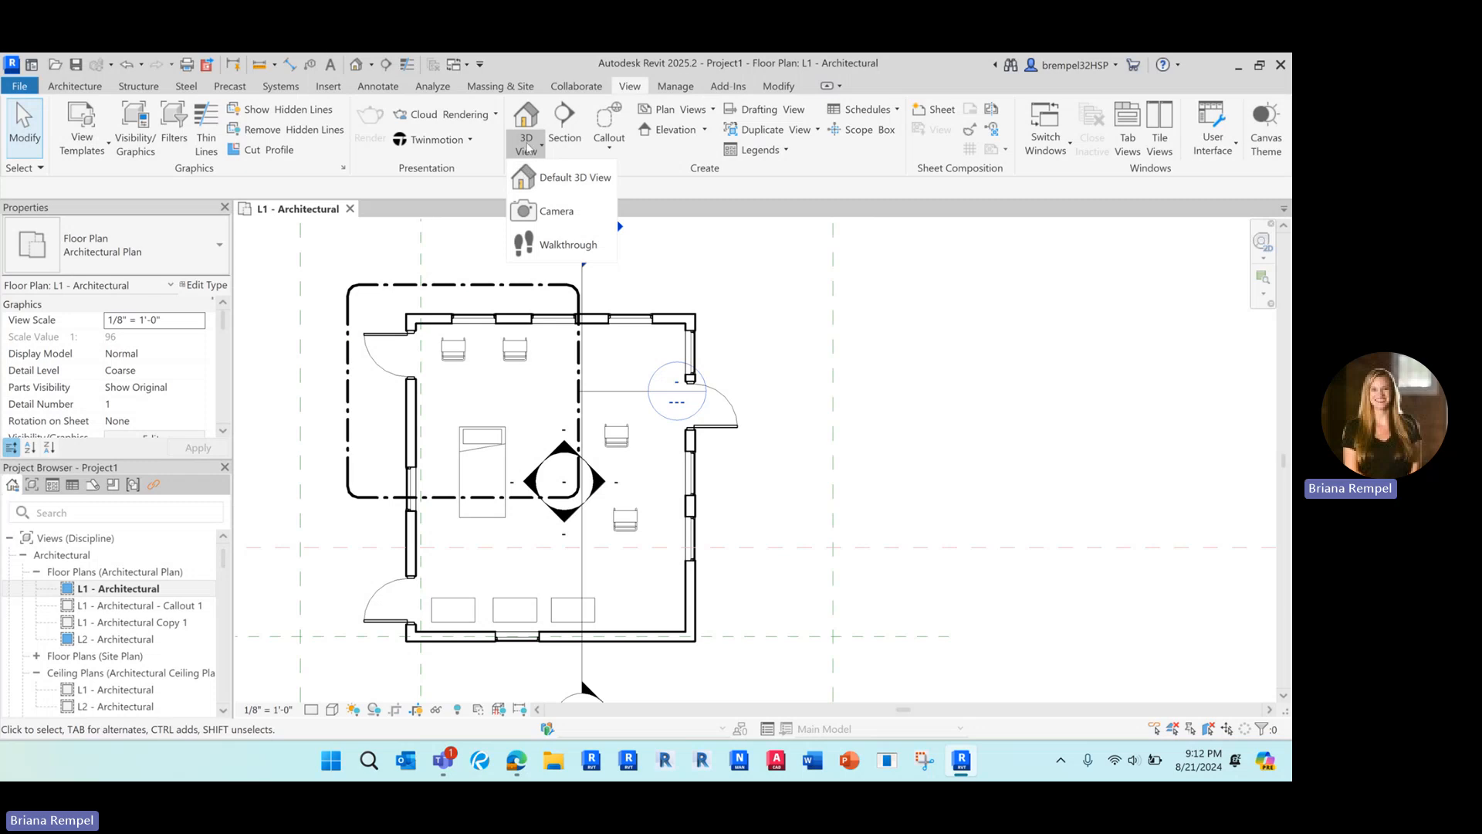
pyautogui.click(546, 212)
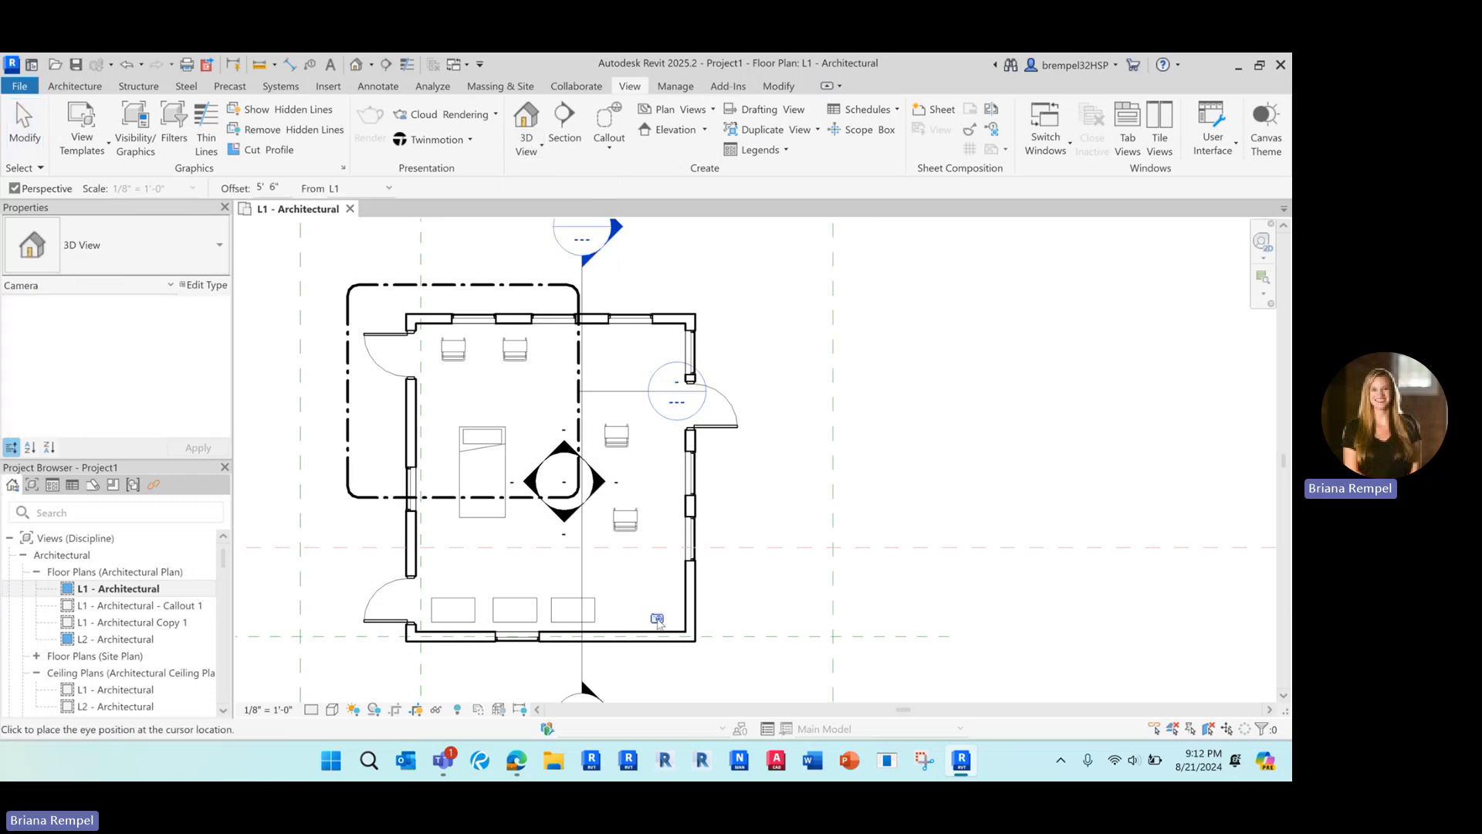
pyautogui.click(657, 621)
pyautogui.scroll(-2, 664, 618)
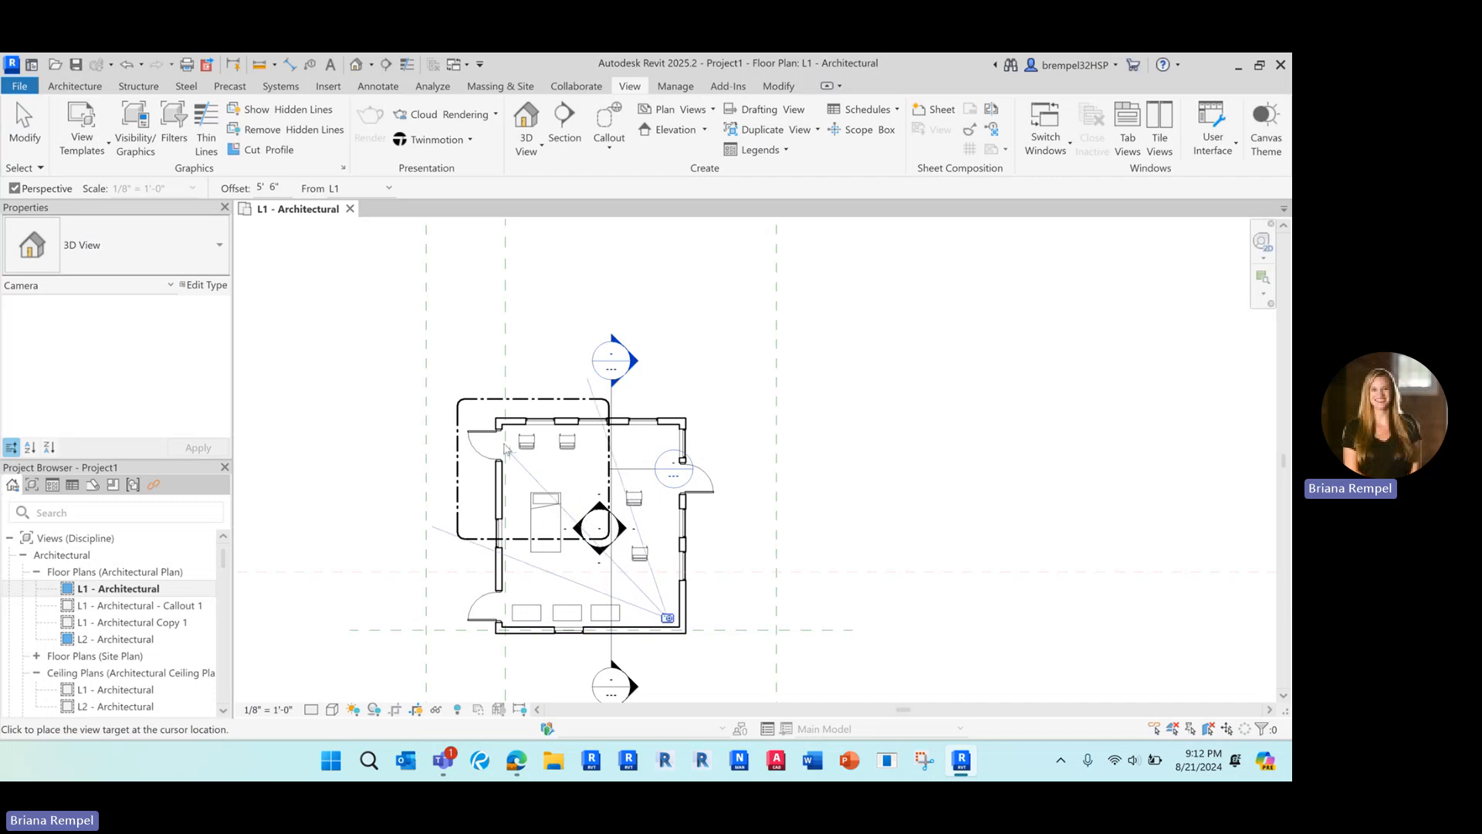
pyautogui.click(468, 356)
# Step: Enlarge the camera view's crop boundary on all four sides to show the bed, chairs, floor and side walls
pyautogui.scroll(-5, 685, 333)
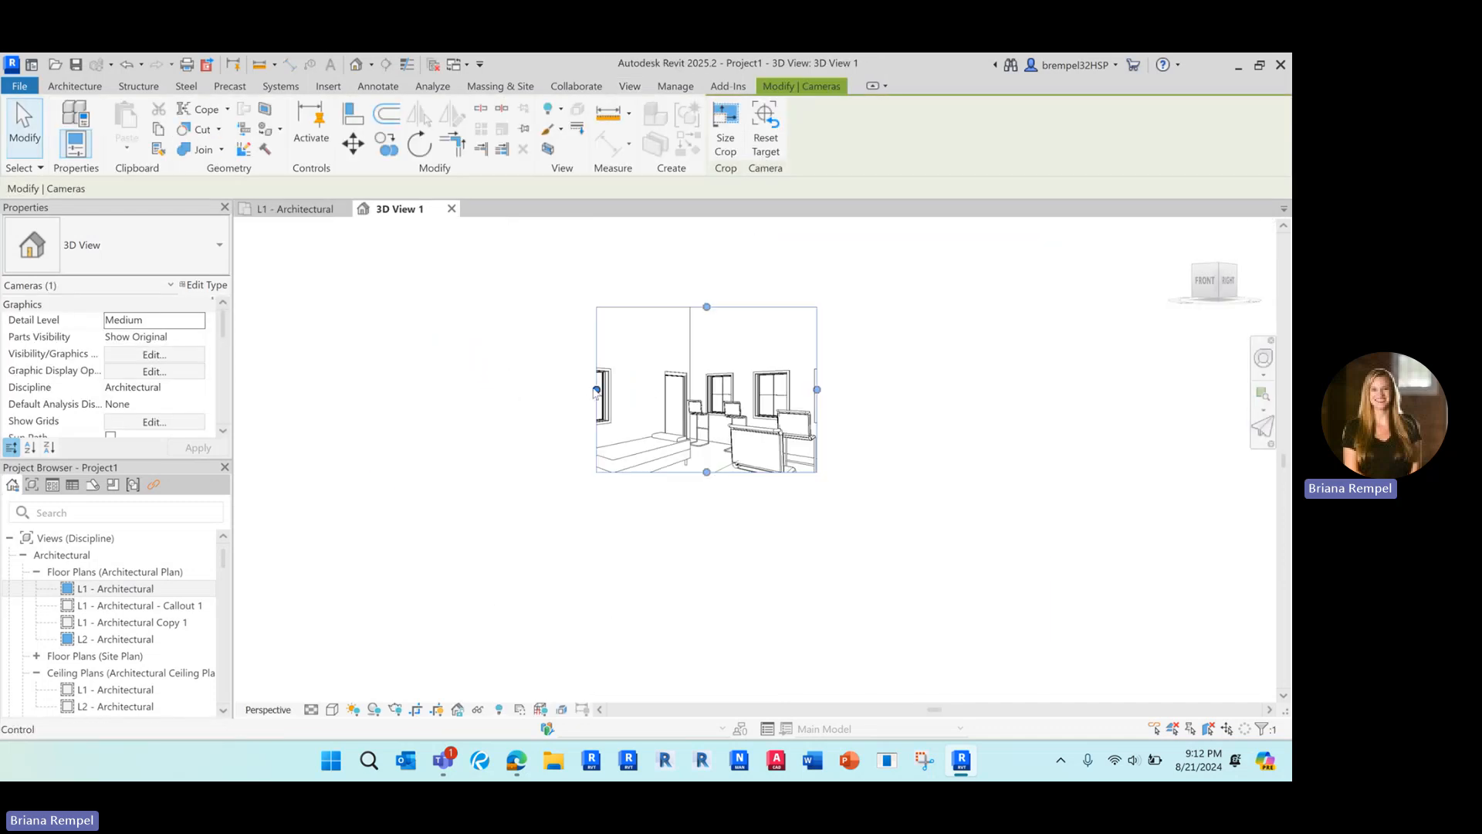
pyautogui.moveTo(596, 389); pyautogui.dragTo(502, 390)
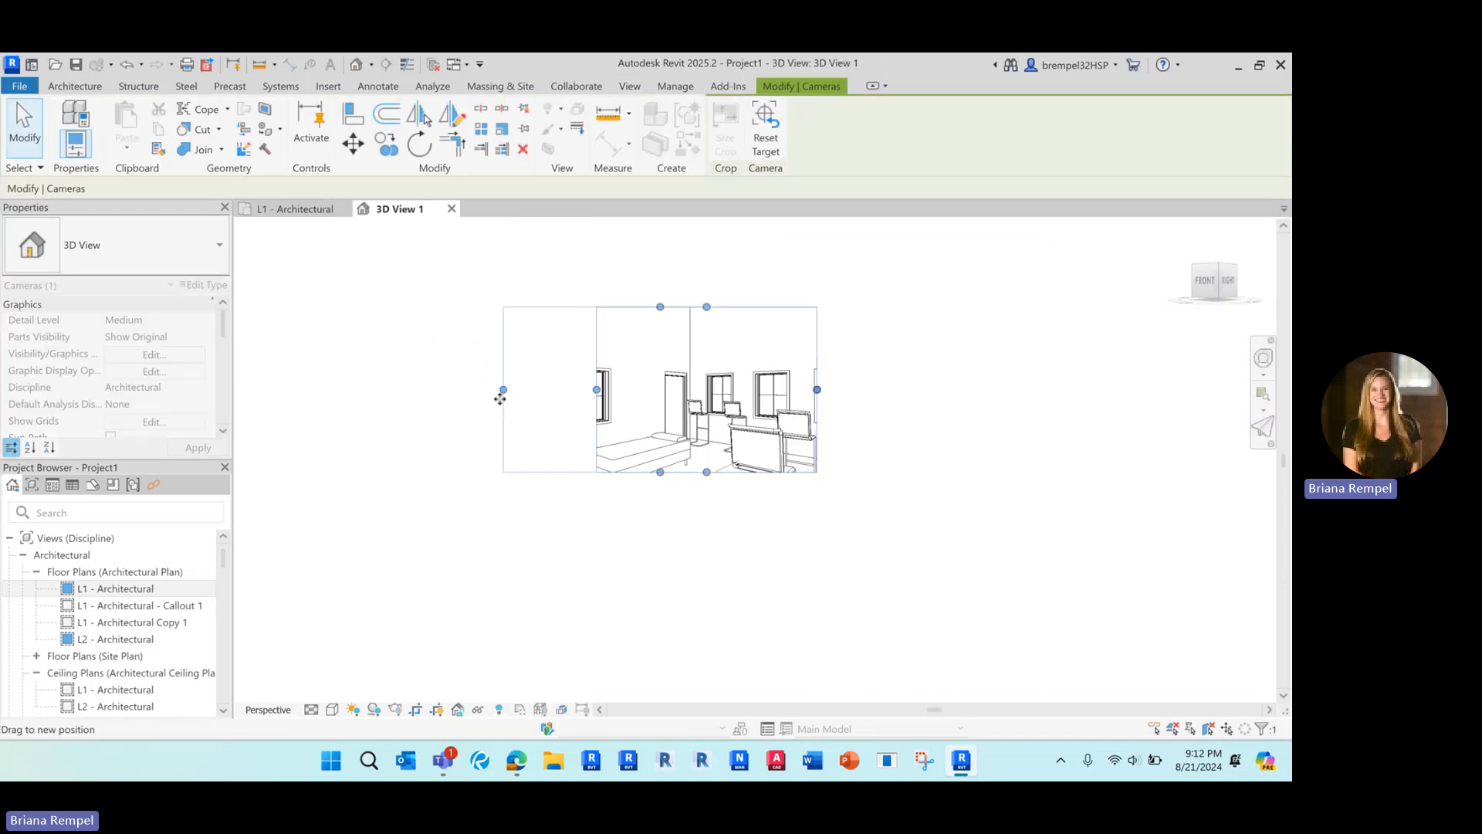
pyautogui.moveTo(660, 472); pyautogui.dragTo(660, 539)
pyautogui.moveTo(817, 423); pyautogui.dragTo(995, 423)
pyautogui.moveTo(743, 308); pyautogui.dragTo(739, 291)
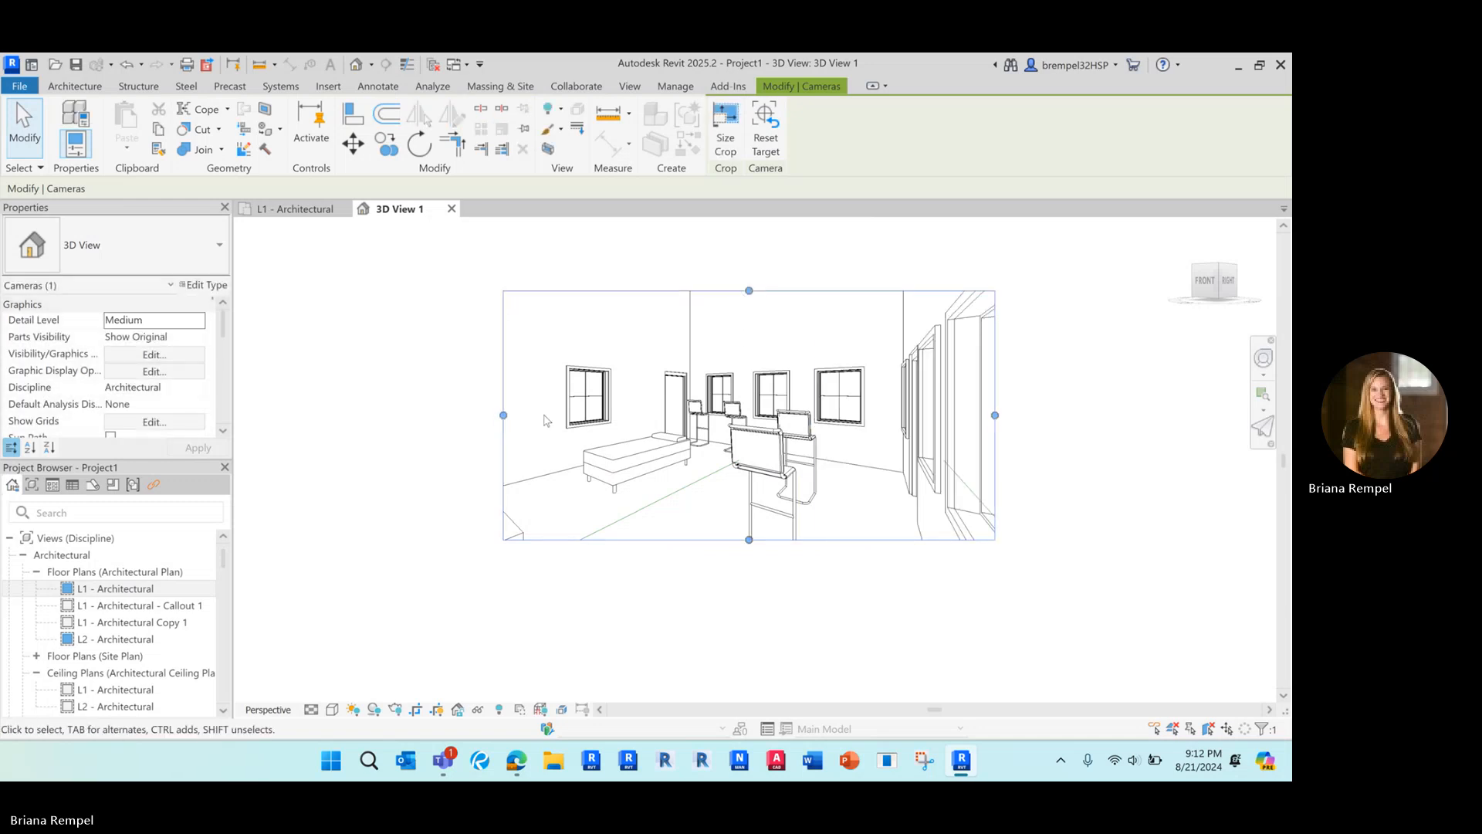
pyautogui.moveTo(502, 414); pyautogui.dragTo(482, 414)
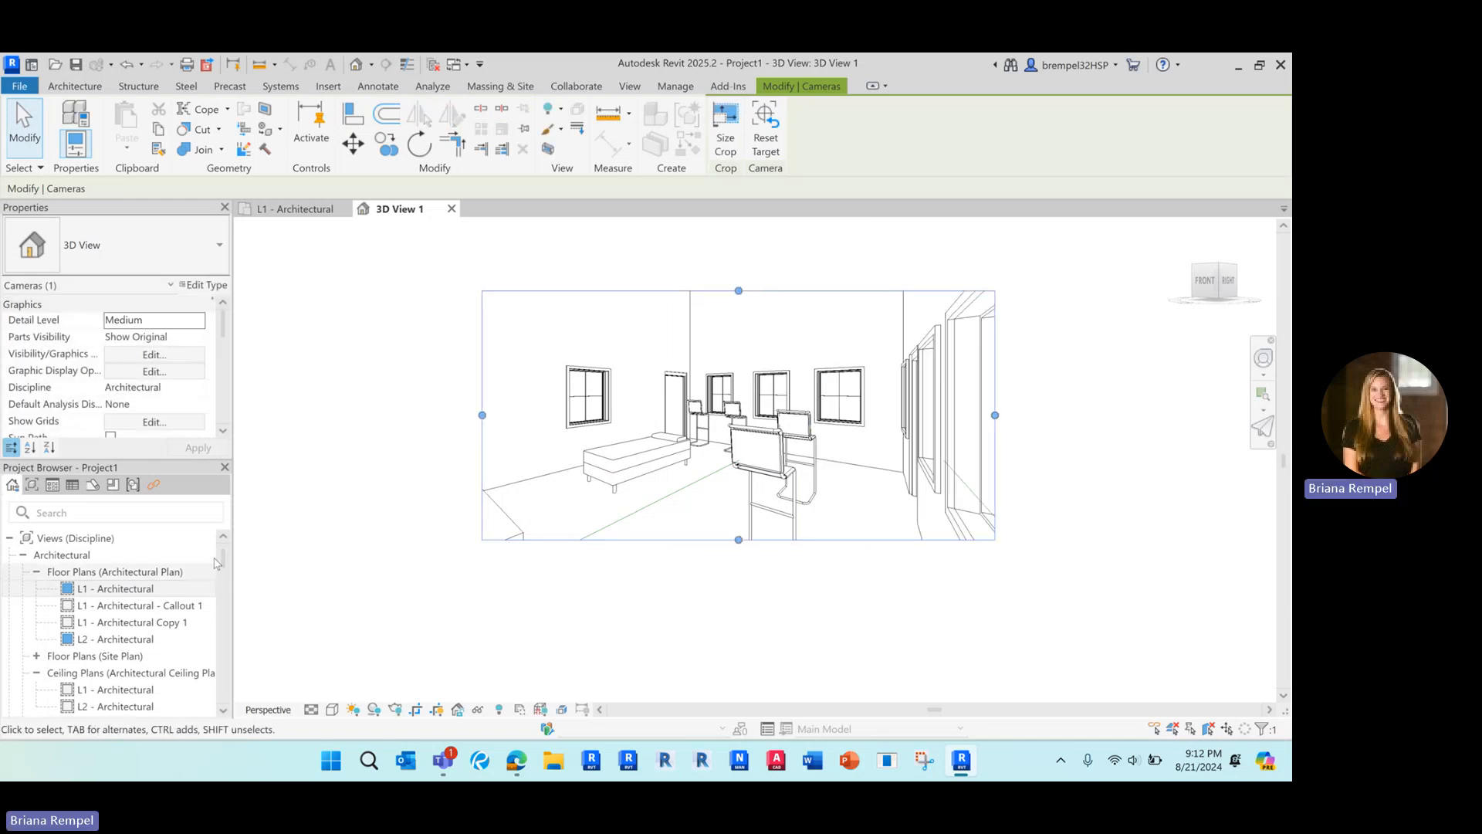
# Step: Locate the camera view under the Architectural 3D Views in the project browser, and select its crop boundary
pyautogui.scroll(-4, 152, 613)
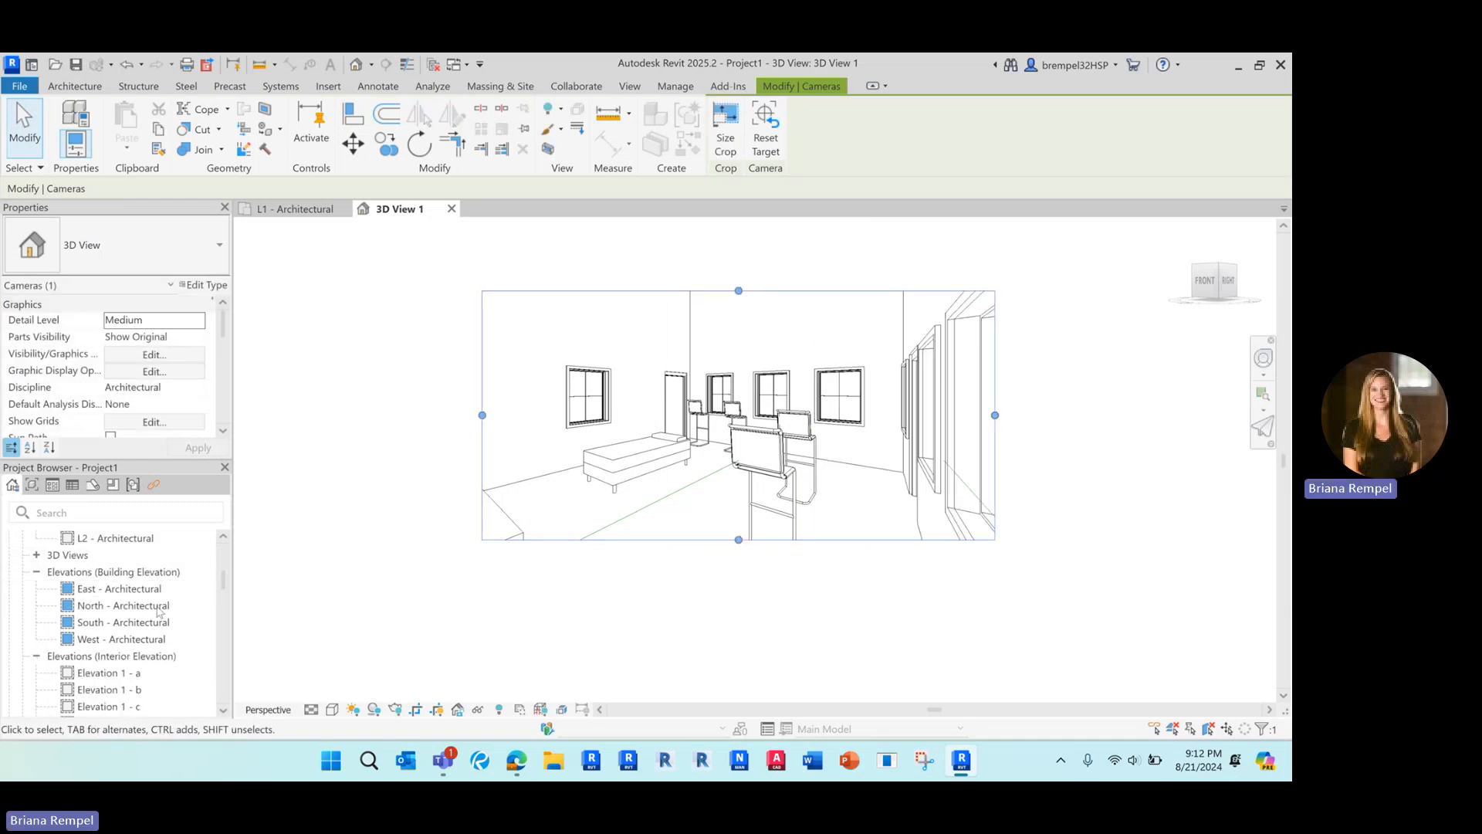
pyautogui.doubleClick(77, 556)
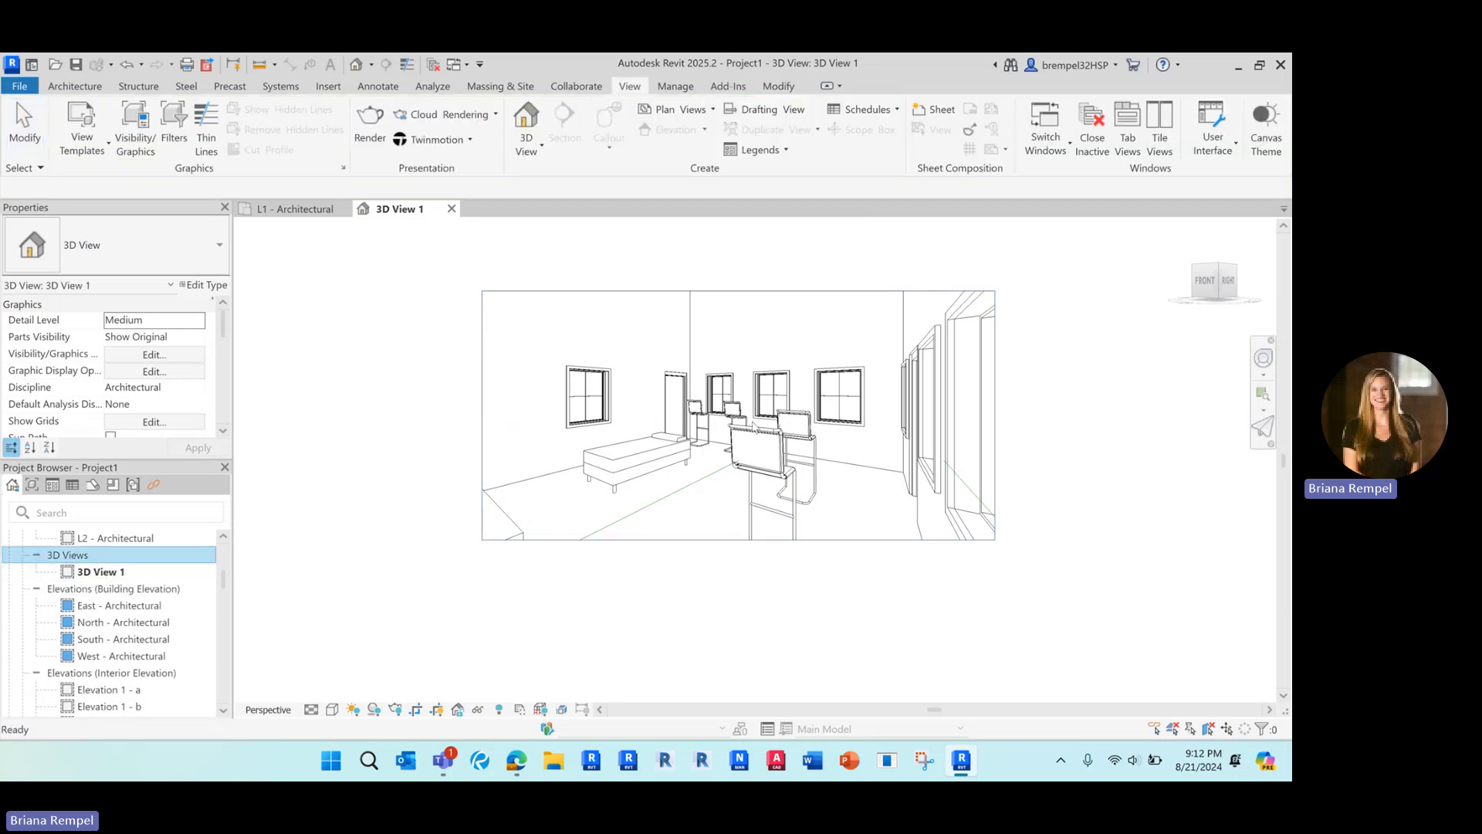
pyautogui.click(642, 291)
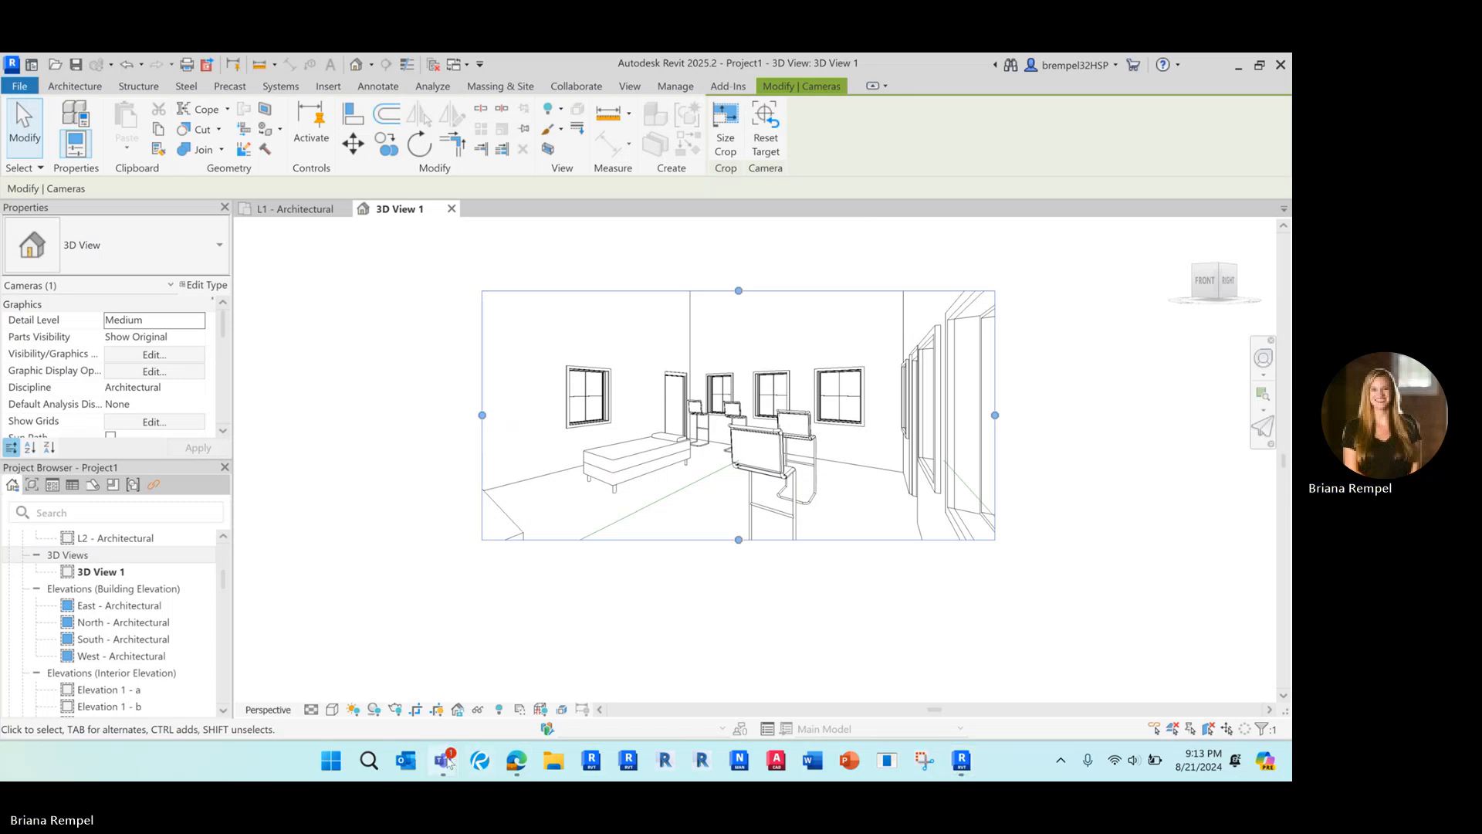
pyautogui.moveTo(449, 764)
pyautogui.click(402, 635)
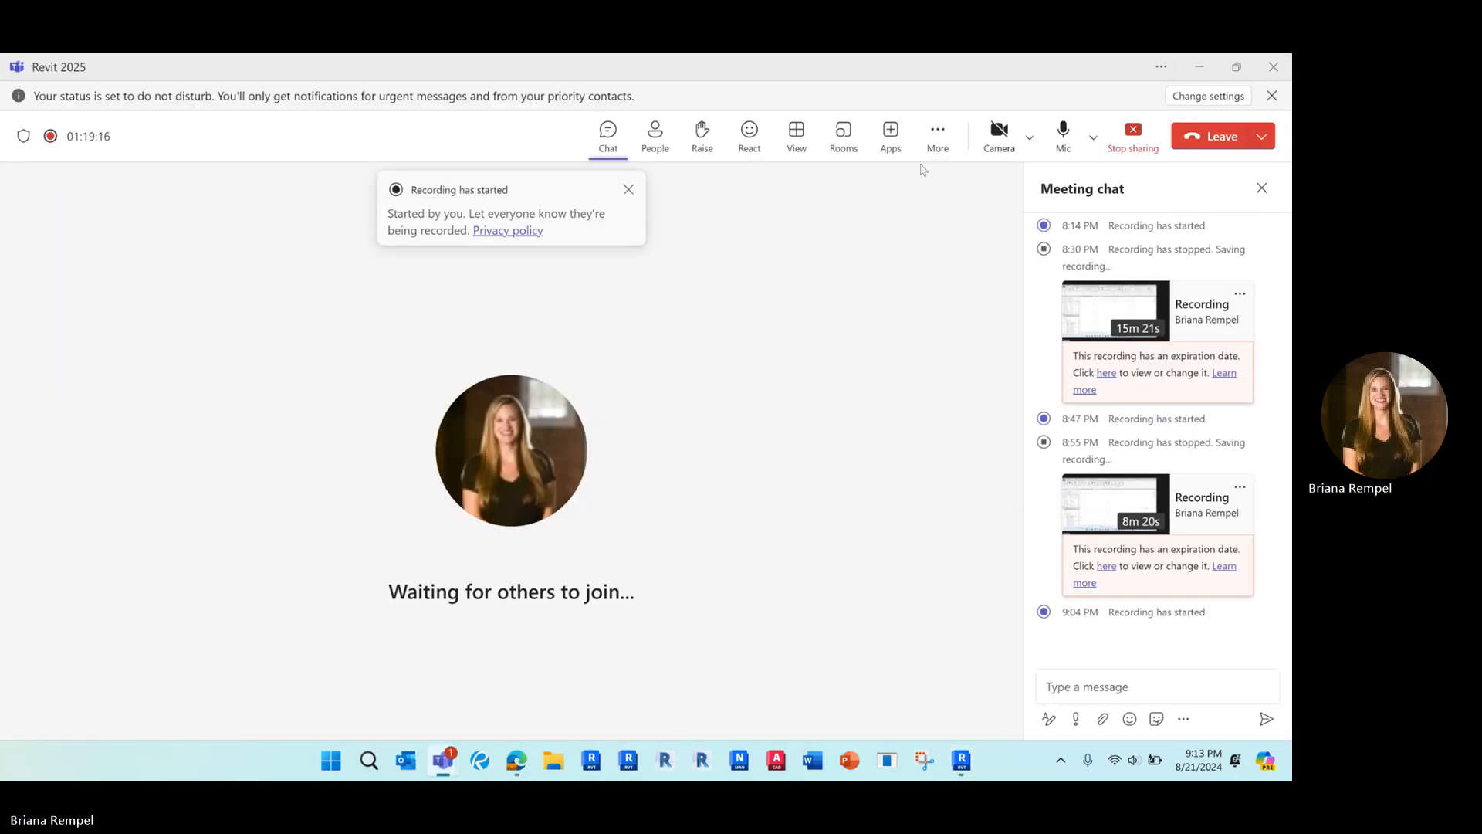
pyautogui.click(938, 132)
pyautogui.moveTo(1003, 182)
pyautogui.click(864, 193)
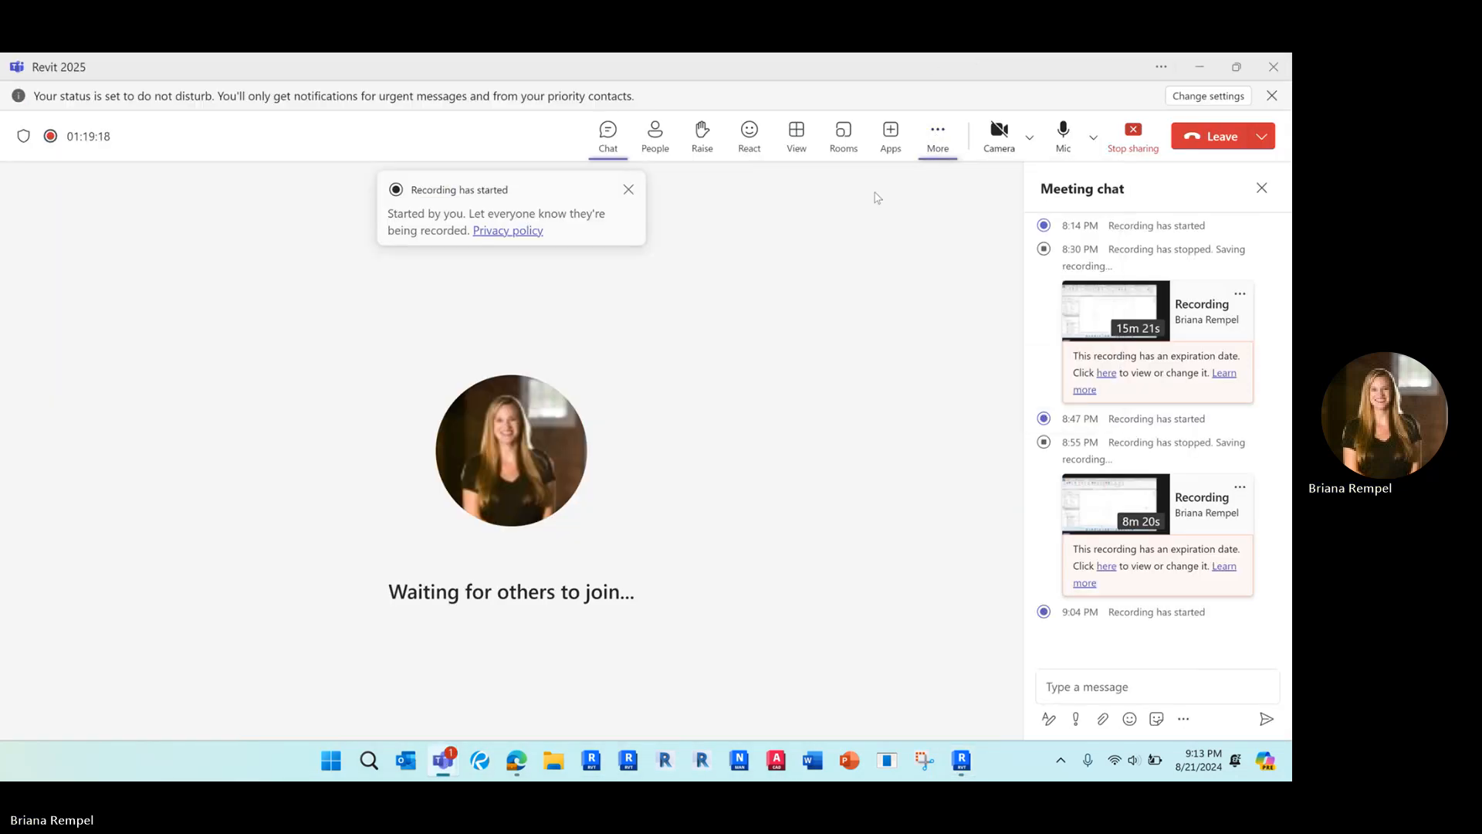